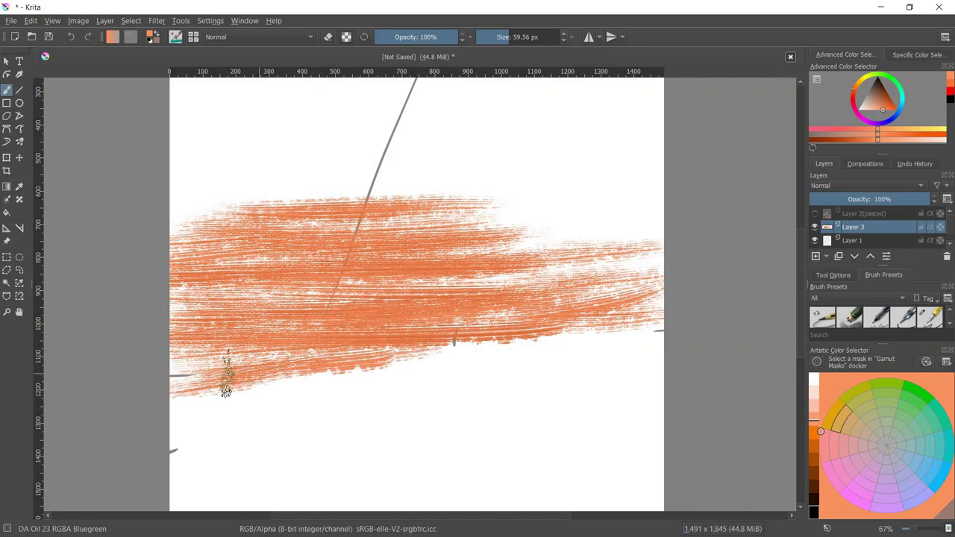
Shift the Advanced Color Selector hue ring from orange to a dark navy blue for the sky
drag(870, 77, 863, 86)
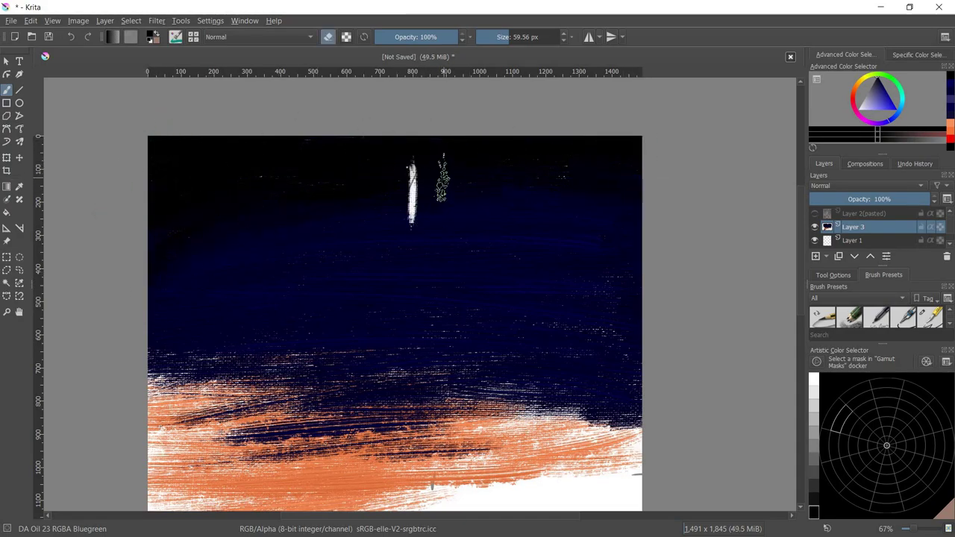
Erase a broad white diagonal plume through the navy sky down to the orange band
drag(437, 141, 356, 272)
mouse_move(457, 149)
mouse_down()
mouse_move(369, 306)
mouse_move(410, 223)
mouse_move(361, 343)
mouse_up()
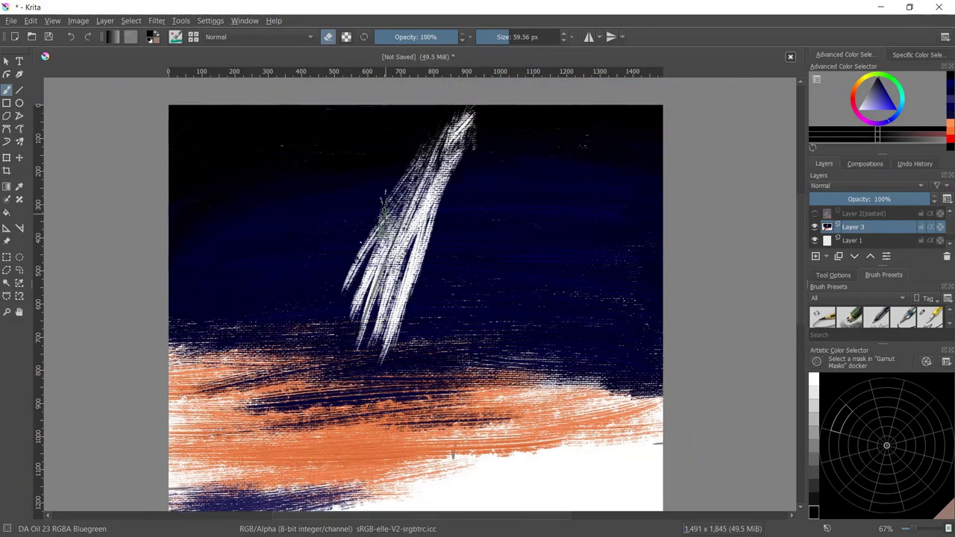
drag(372, 217, 321, 358)
drag(454, 164, 350, 321)
drag(428, 280, 331, 373)
drag(388, 254, 339, 358)
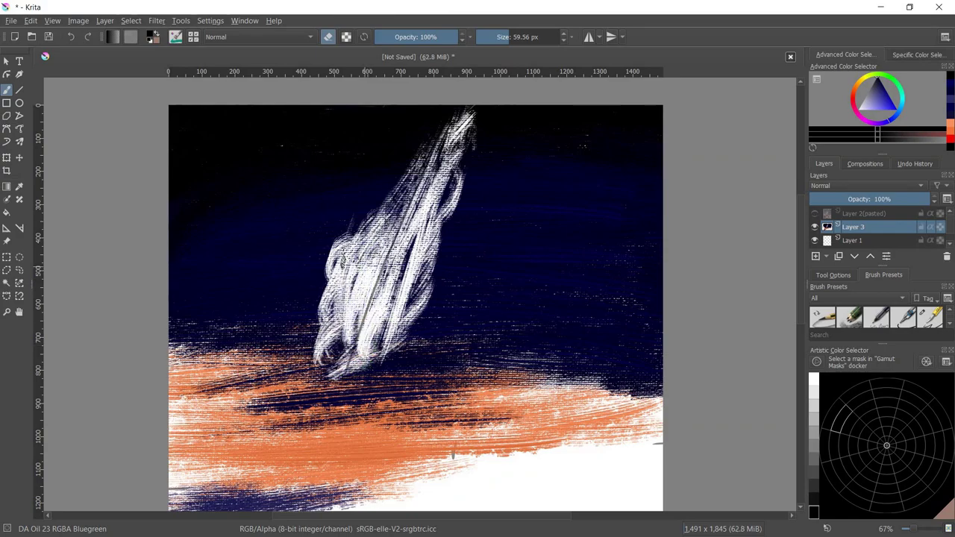
drag(388, 194, 347, 276)
Leave eraser mode and pick a brighter teal-blue paint colour
key(e)
click(876, 95)
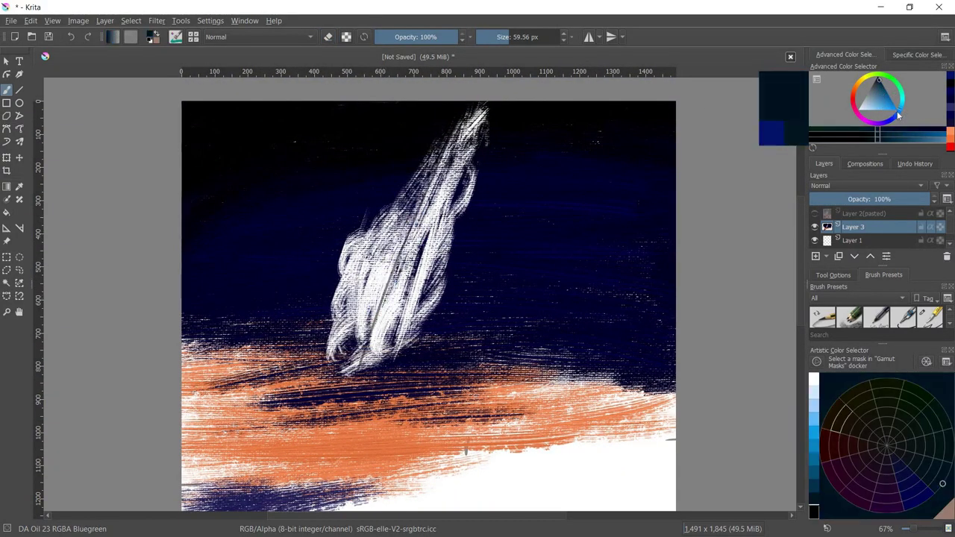
mouse_move(887, 90)
mouse_down()
mouse_move(871, 126)
mouse_move(859, 116)
mouse_move(886, 97)
mouse_up()
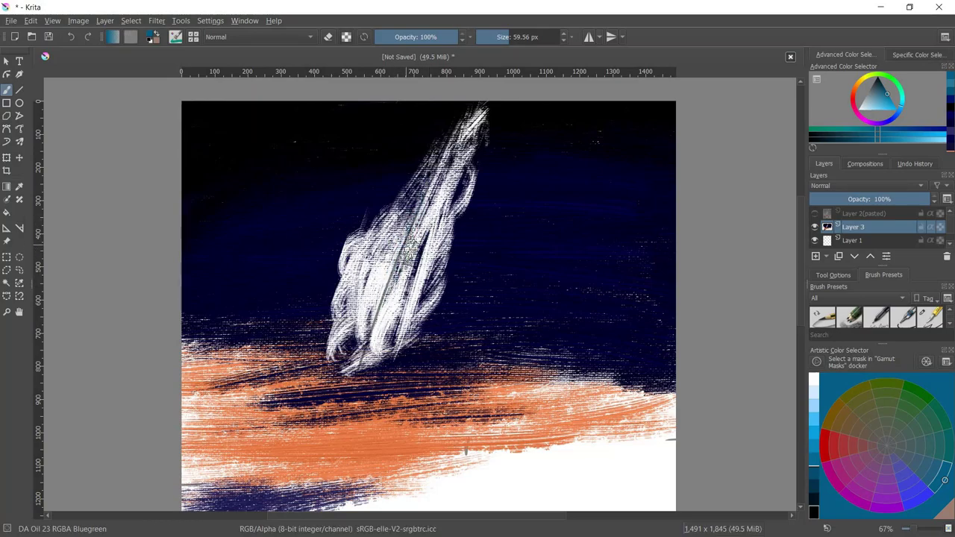
Fill the white plume with teal-blue strokes, adjusting the teal shade
drag(414, 228, 362, 284)
drag(470, 127, 436, 183)
drag(455, 149, 369, 335)
drag(447, 183, 376, 350)
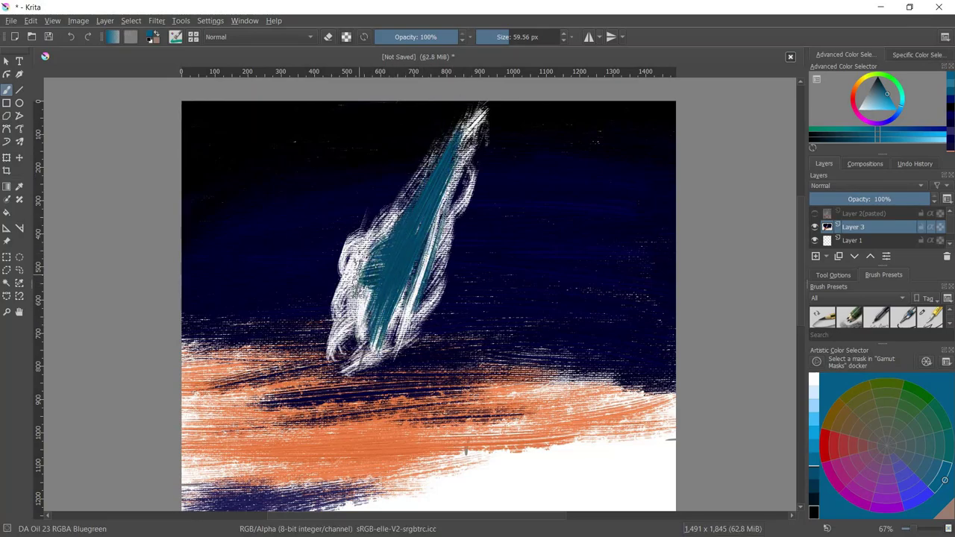
drag(384, 224, 347, 320)
drag(466, 149, 417, 280)
drag(880, 94, 821, 121)
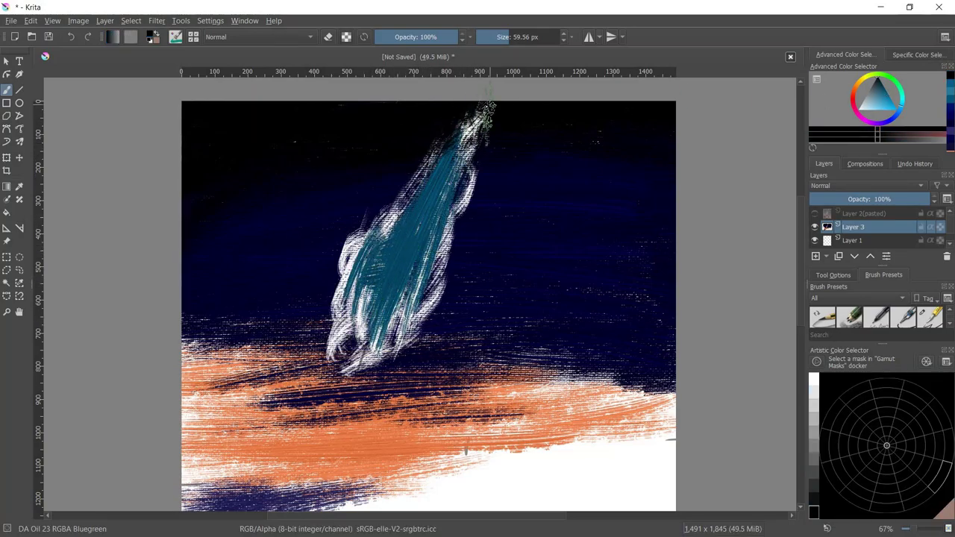
Shrink the brush and dab small light flecks along the top of the sky
key([)
key([)
key([)
mouse_move(585, 108)
mouse_down()
mouse_move(593, 127)
mouse_move(631, 130)
mouse_up()
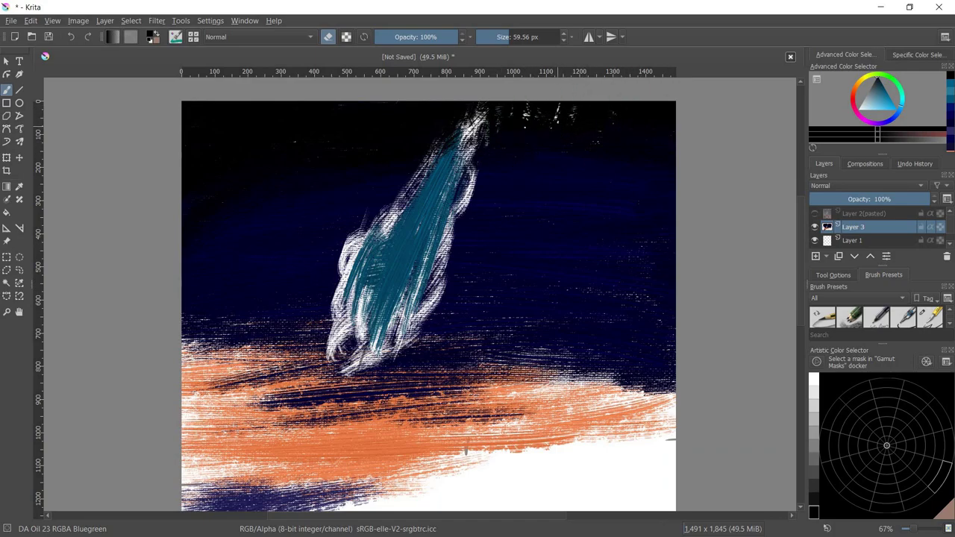
drag(526, 104, 518, 123)
drag(615, 120, 630, 135)
Dot white stars into the dark sky in eraser mode, then reset colours and touch up the plume top
key(e)
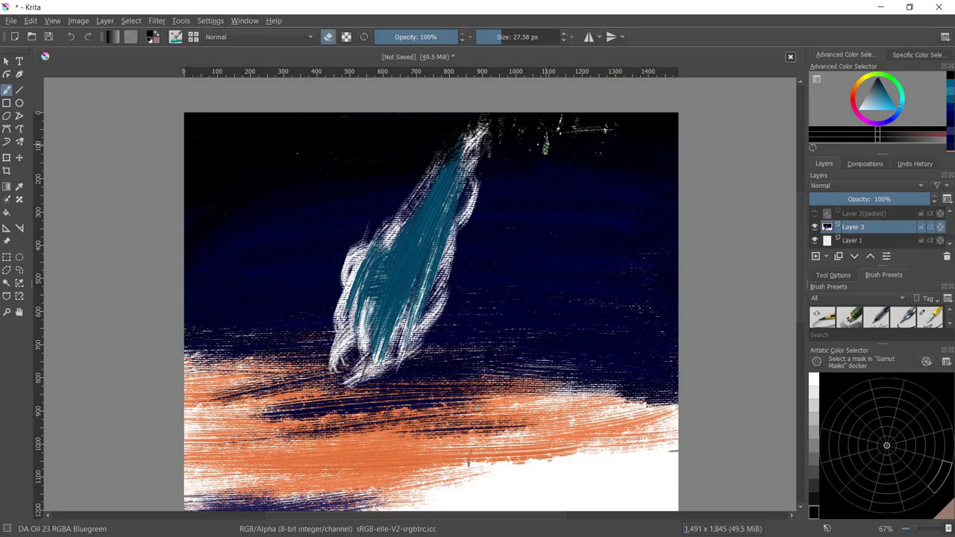
key(])
key(])
key(])
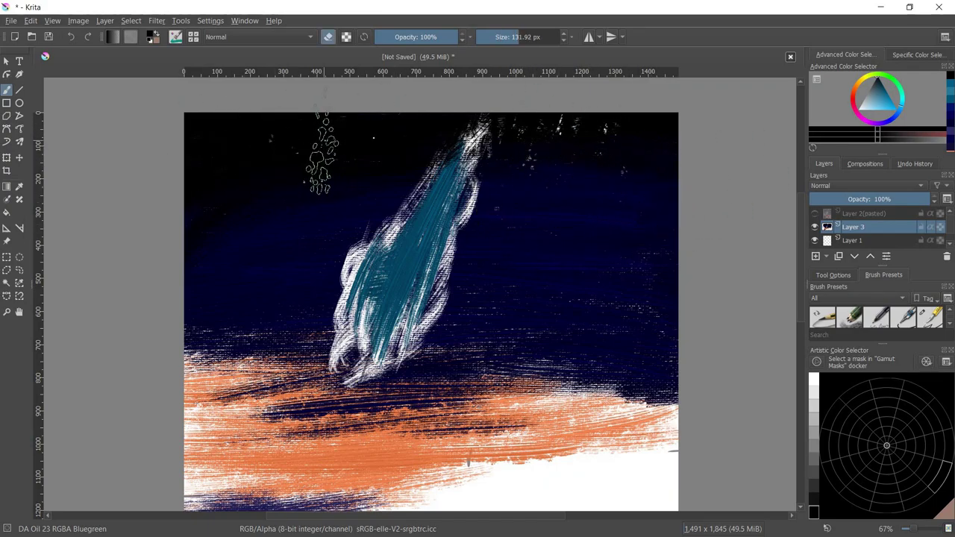
click(580, 224)
click(265, 187)
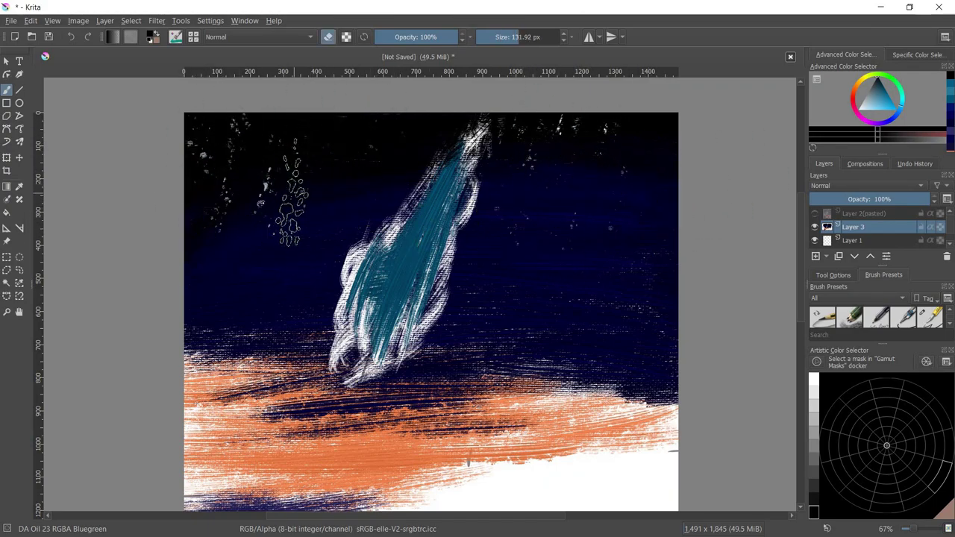
key(e)
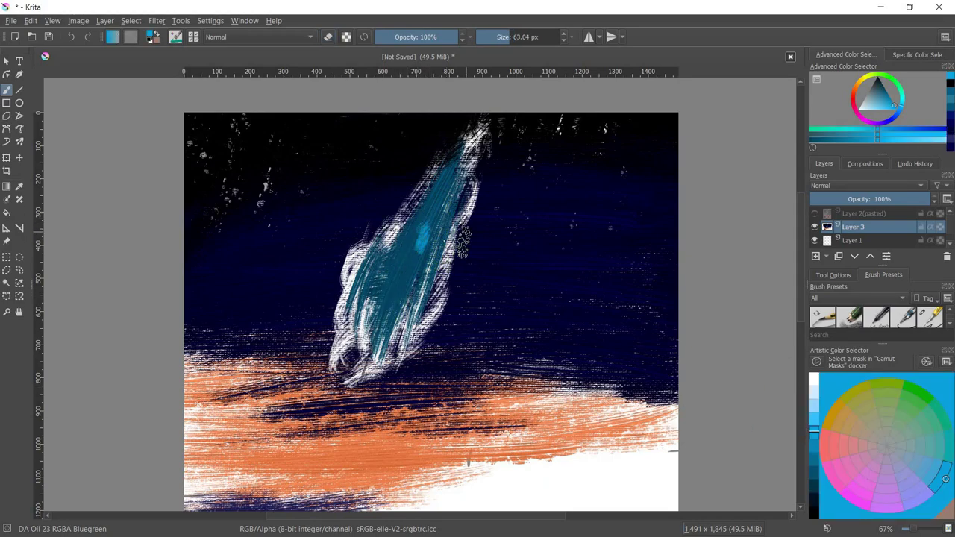
key(d)
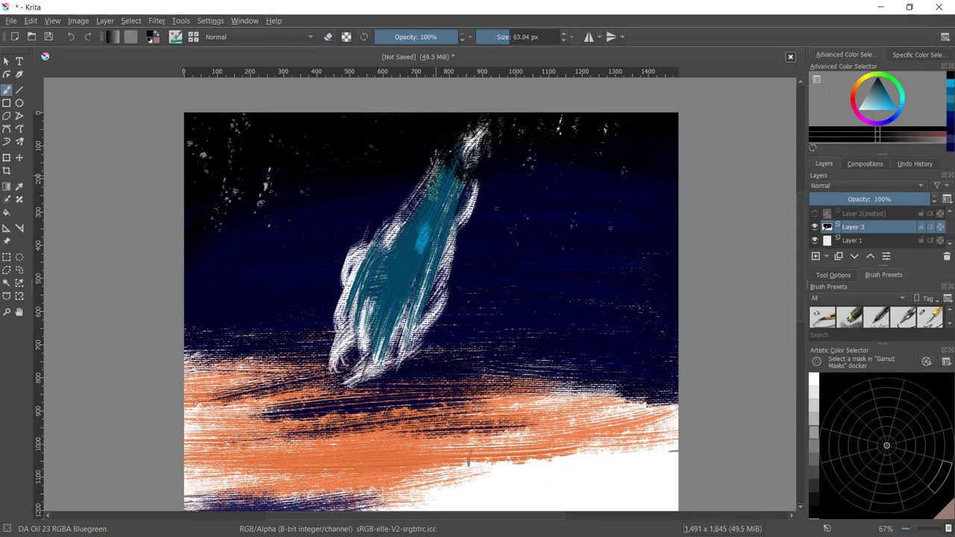
drag(409, 172, 411, 187)
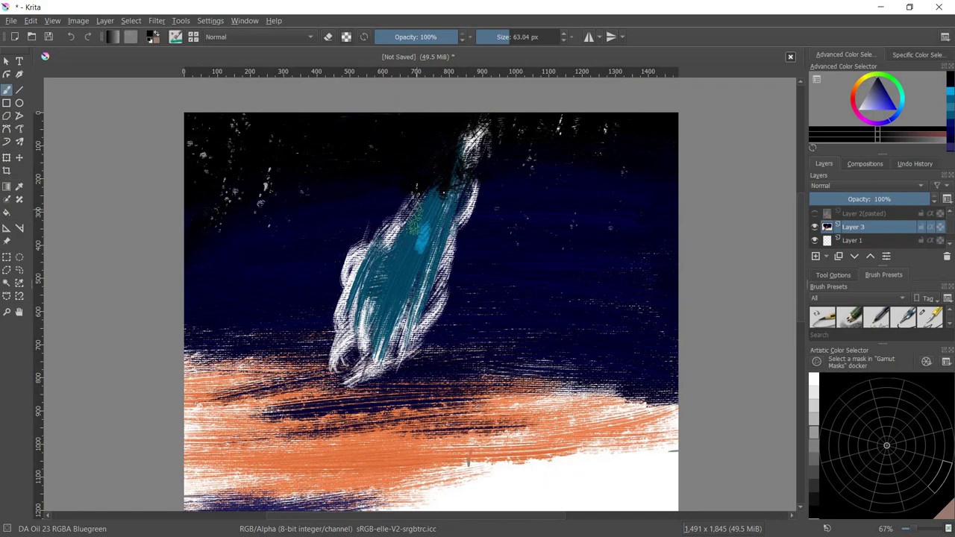
Pick a salmon-red in the Artistic Color Selector and try red strokes in the plume, undoing the stray ones
click(814, 422)
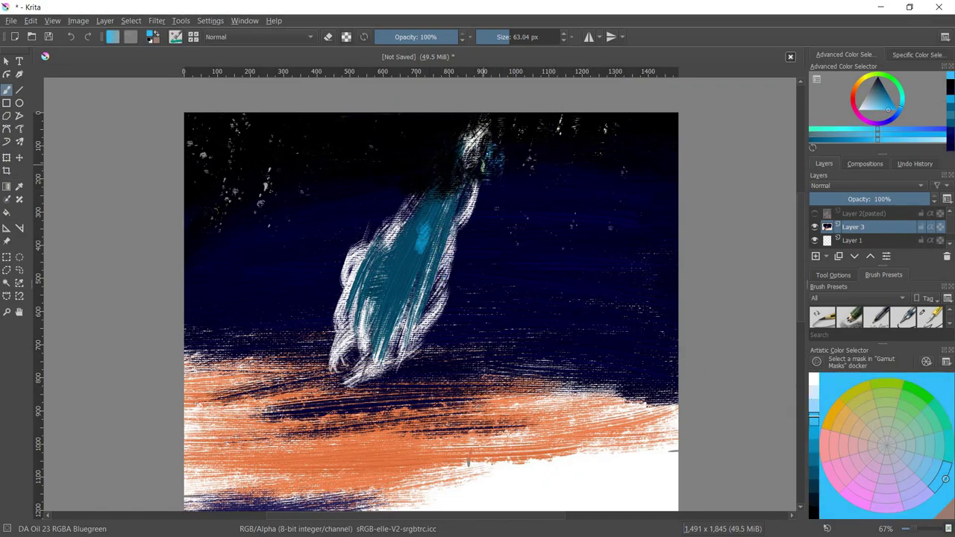
click(832, 476)
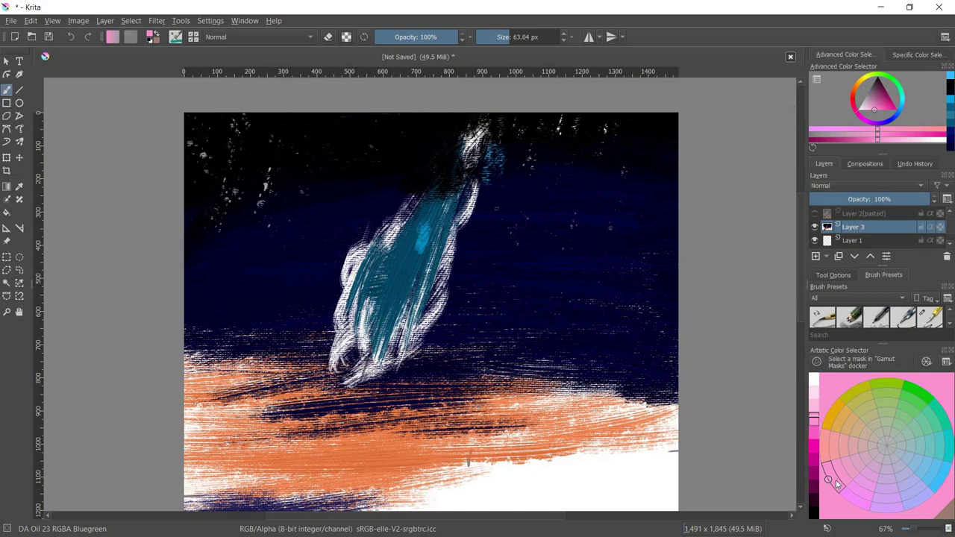
click(814, 438)
drag(522, 130, 426, 380)
key(ctrl+z)
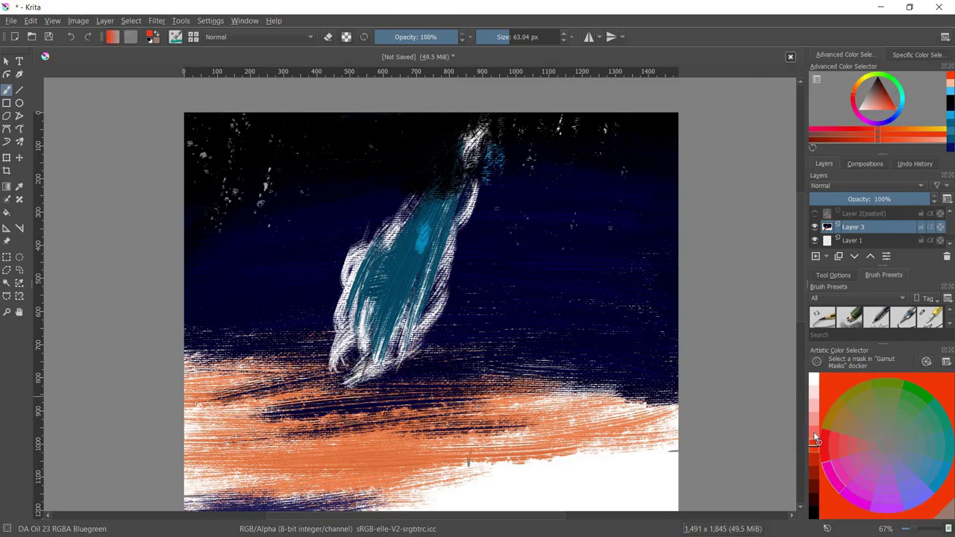
click(814, 443)
drag(437, 215, 375, 296)
key(ctrl+z)
With a smaller brush at 100% zoom, sample cyan and darken the area beside the plume's tip
key(bracketleft)
key(bracketleft)
key(bracketleft)
key(1)
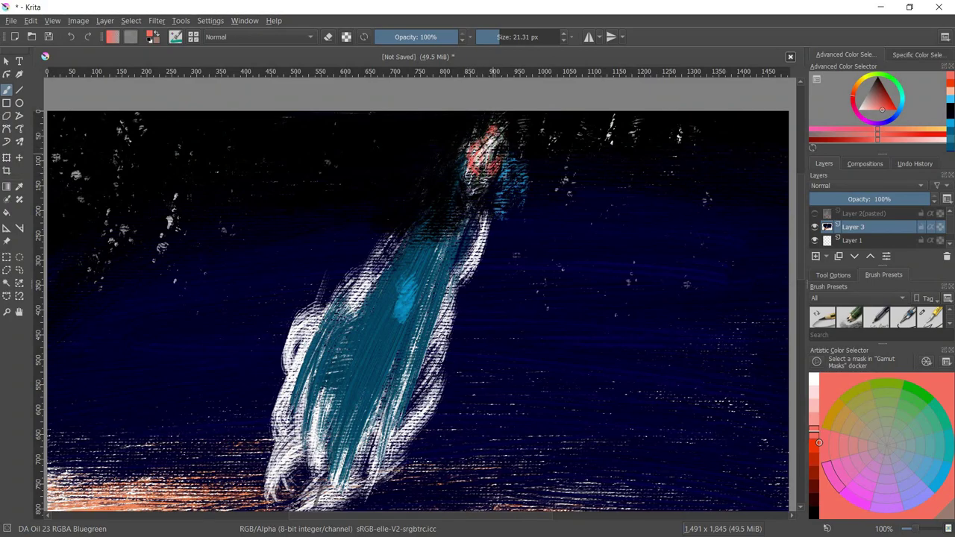
key(d)
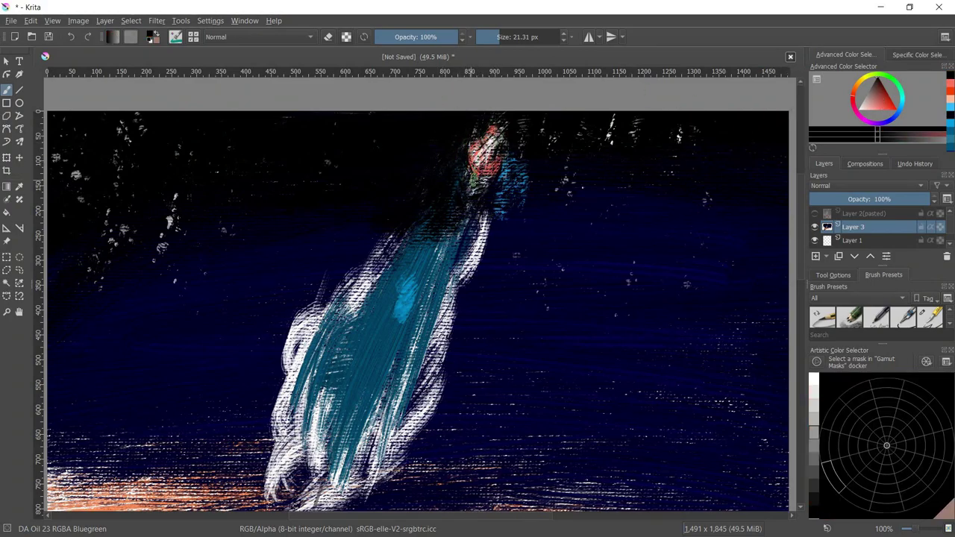
ctrl+click(477, 341)
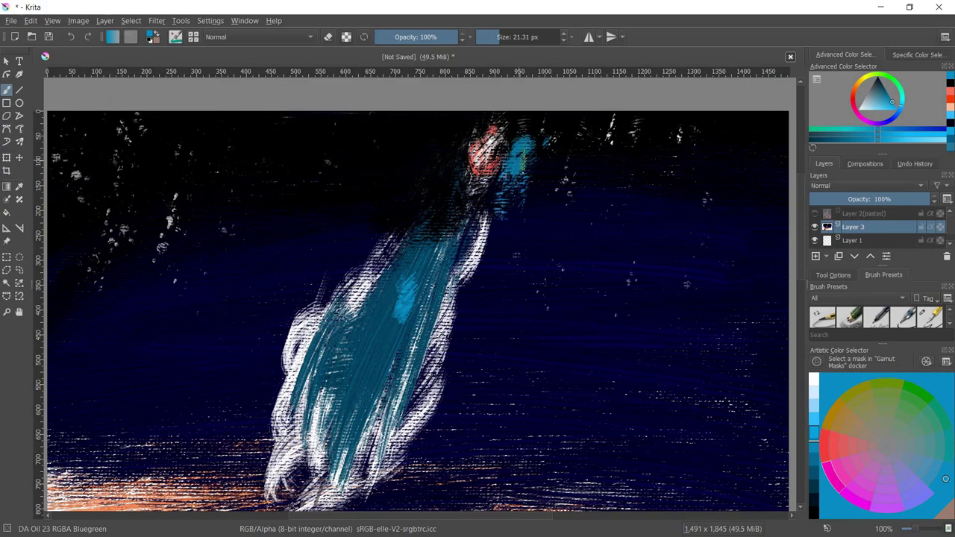
key(d)
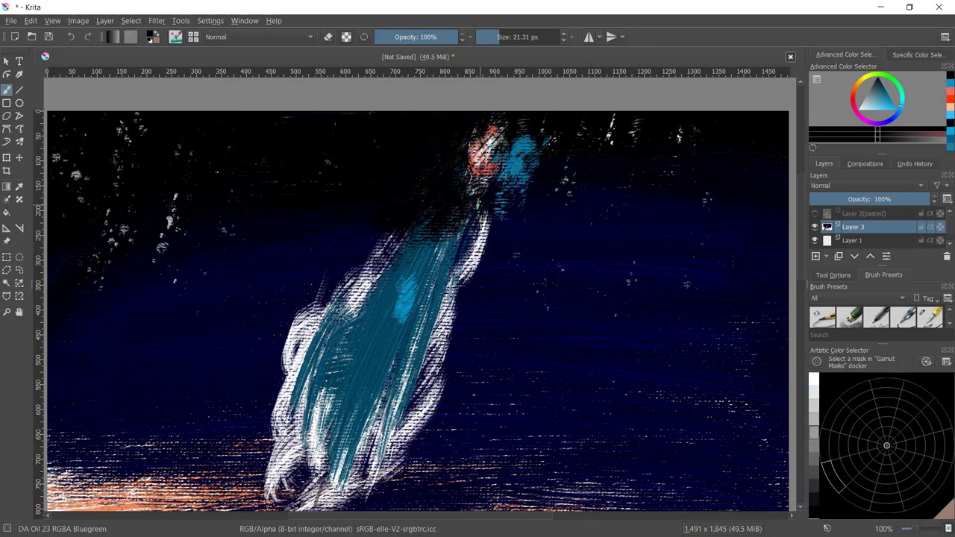
drag(478, 203, 472, 233)
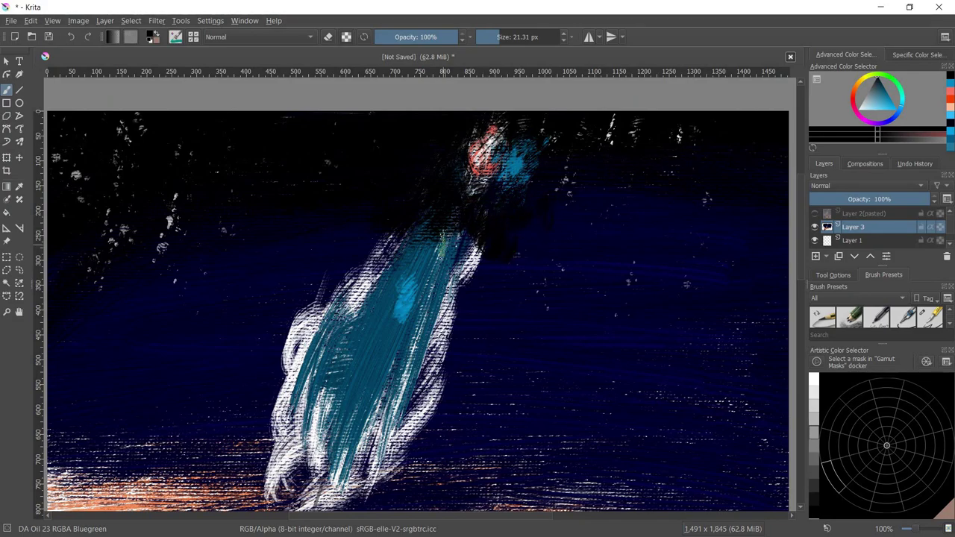
scroll(443, 239, down, 5)
scroll(611, 195, up, 3)
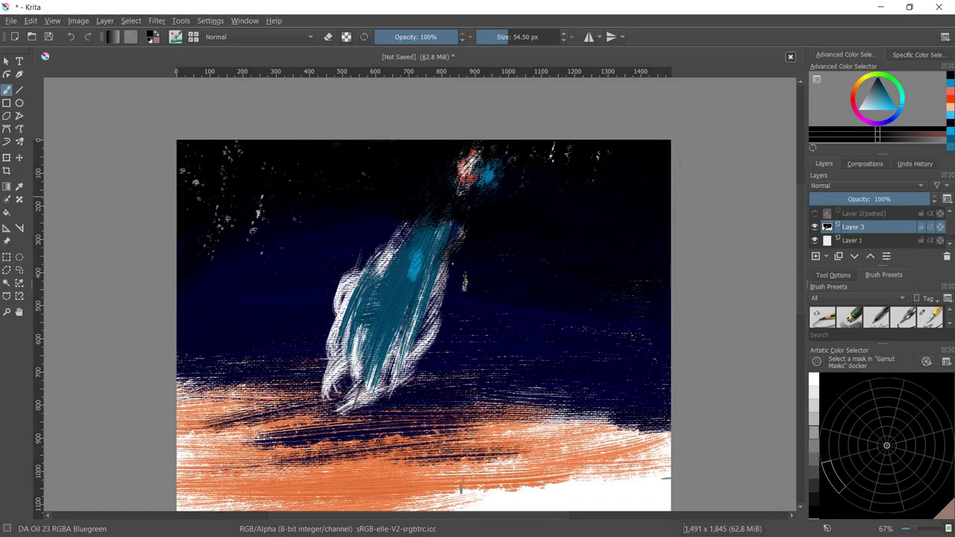
Pick a muted teal and brush teal strokes across the left sky
mouse_move(651, 322)
mouse_down()
mouse_move(662, 269)
mouse_move(618, 317)
mouse_up()
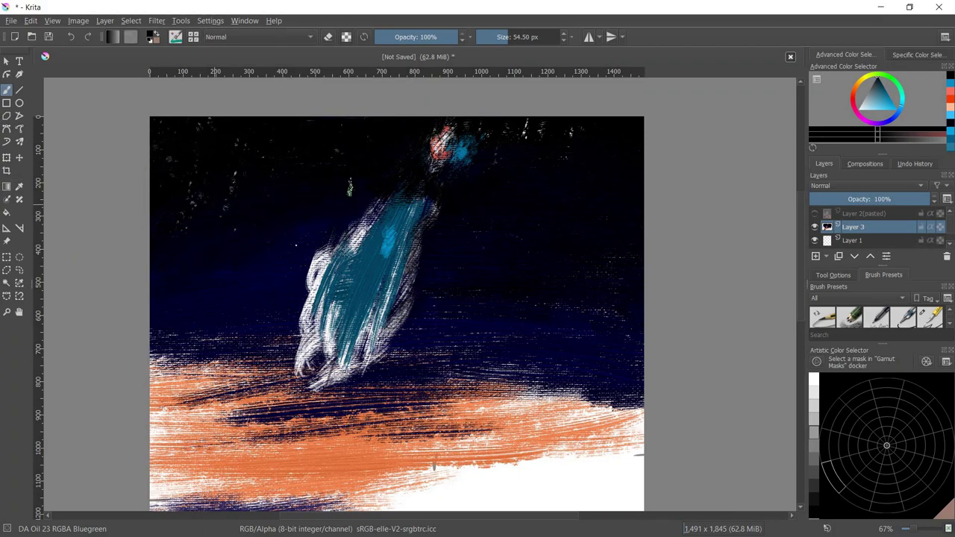
drag(402, 298, 418, 266)
click(885, 86)
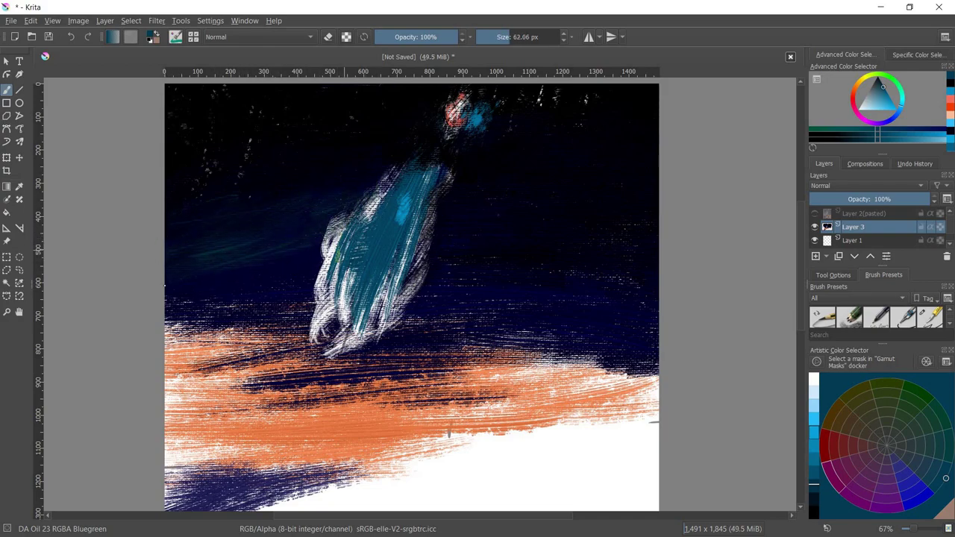
mouse_move(292, 239)
mouse_down()
mouse_move(171, 223)
mouse_move(246, 179)
mouse_up()
ctrl+click(171, 268)
drag(217, 239, 351, 164)
mouse_move(179, 268)
mouse_down()
mouse_move(294, 276)
mouse_move(171, 194)
mouse_move(223, 339)
mouse_up()
drag(348, 231, 253, 298)
drag(381, 179, 309, 195)
Darken the upper-left teal area and the plume's left flank with black strokes
key(d)
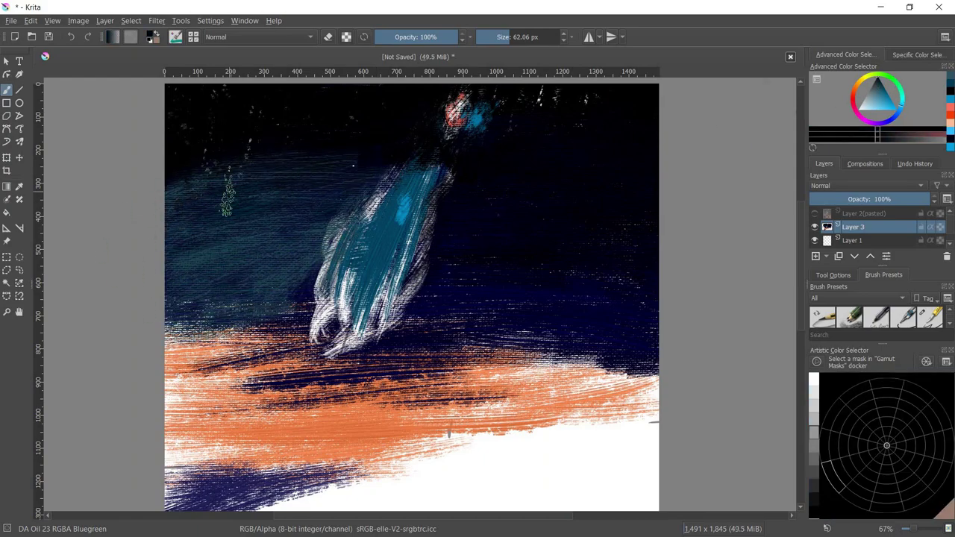
drag(228, 192, 306, 157)
mouse_move(167, 183)
mouse_down()
mouse_move(310, 220)
mouse_move(330, 240)
mouse_up()
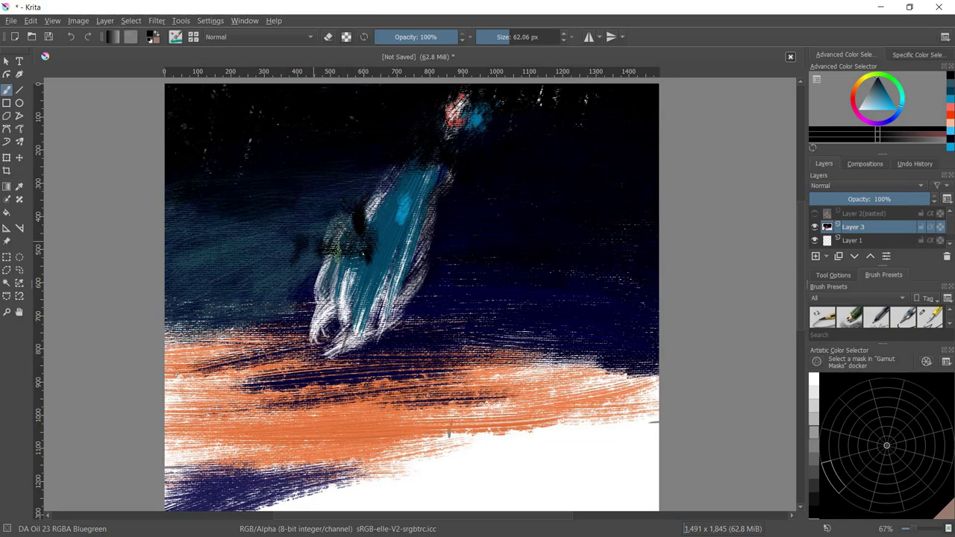
key(bracketleft)
key(bracketleft)
key(bracketleft)
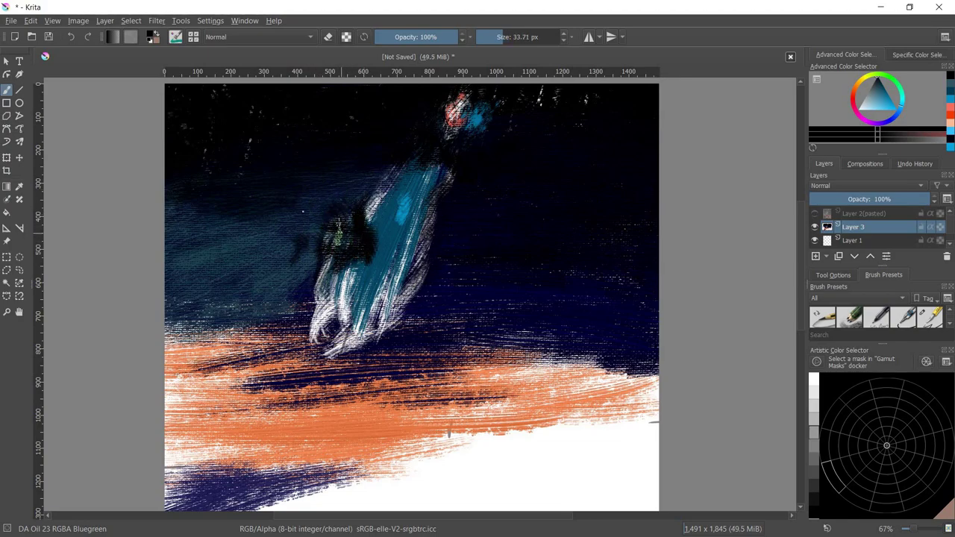
mouse_move(280, 200)
mouse_down()
mouse_move(332, 218)
mouse_move(342, 289)
mouse_up()
key(bracketright)
key(bracketright)
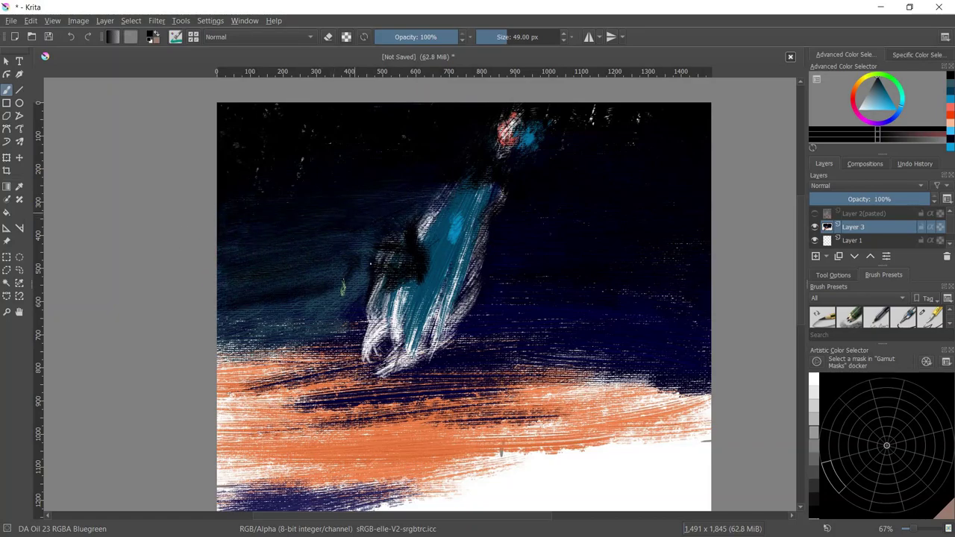
drag(279, 282, 235, 346)
drag(345, 306, 354, 276)
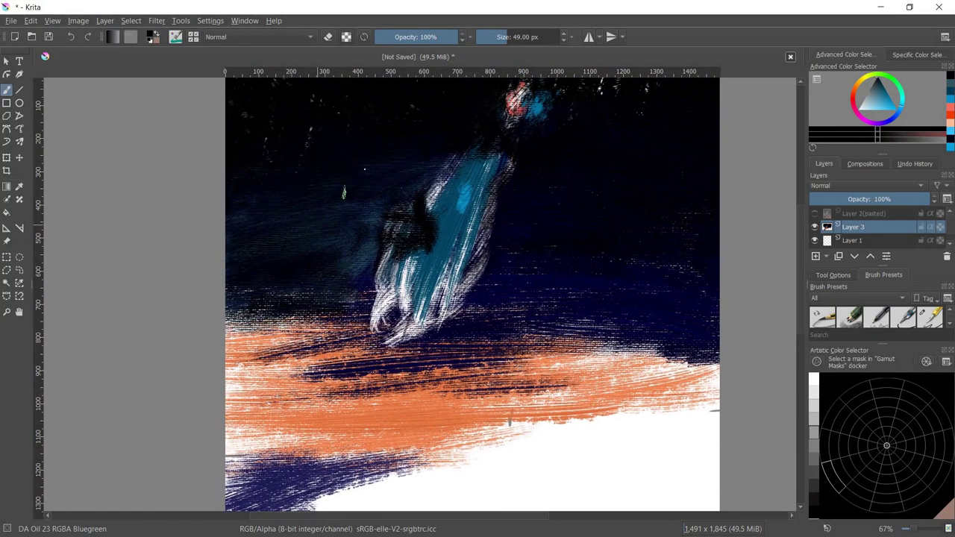
drag(343, 227, 325, 237)
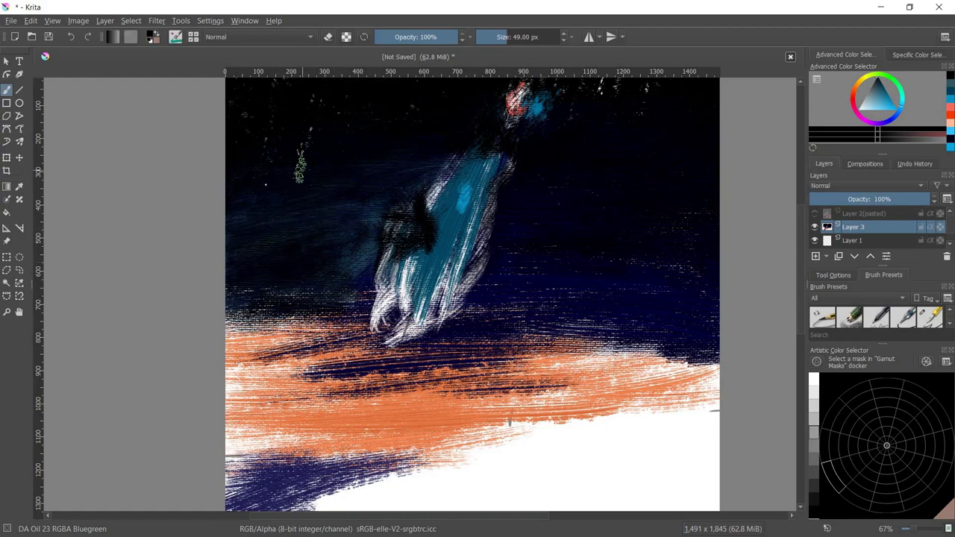
click(895, 110)
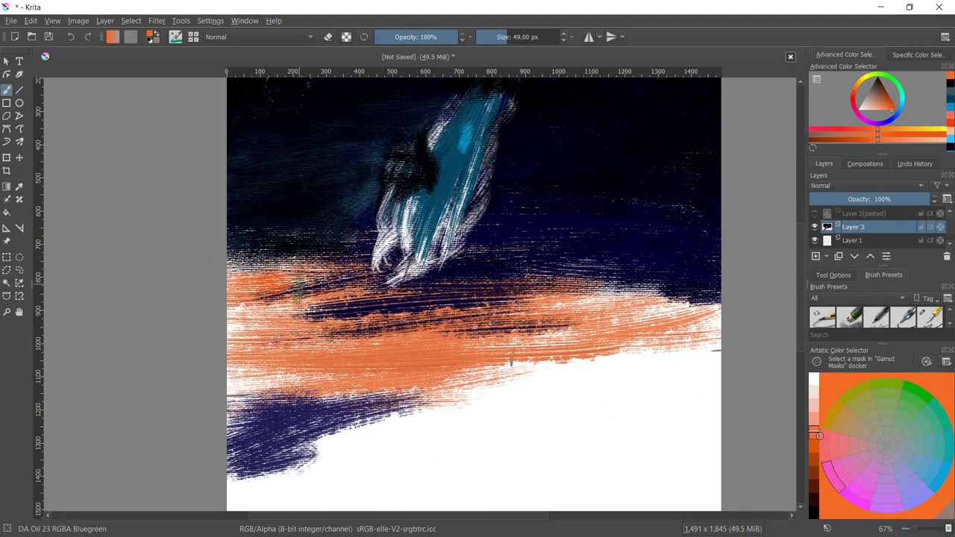
Paint dark teal over the lower-left sky and the top of the orange band
click(900, 128)
click(813, 441)
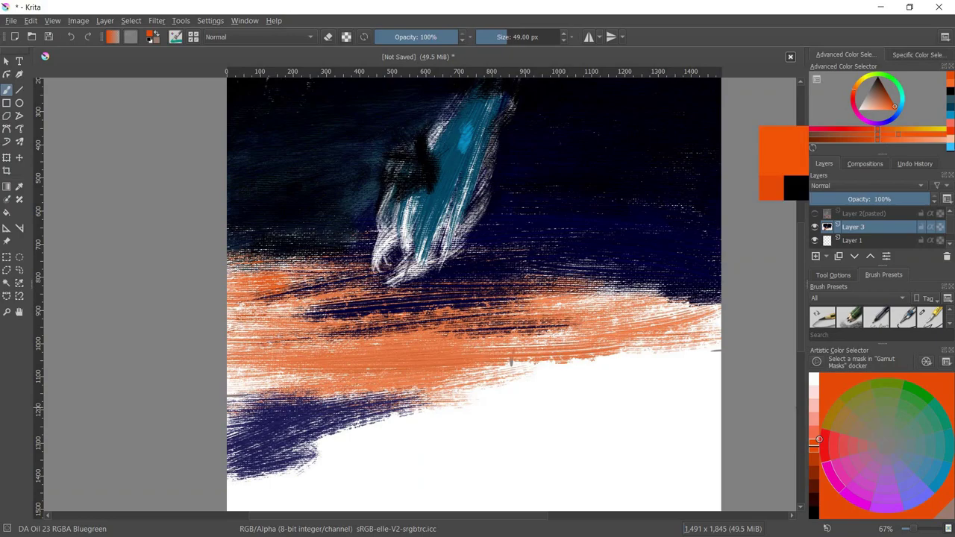
ctrl+click(265, 254)
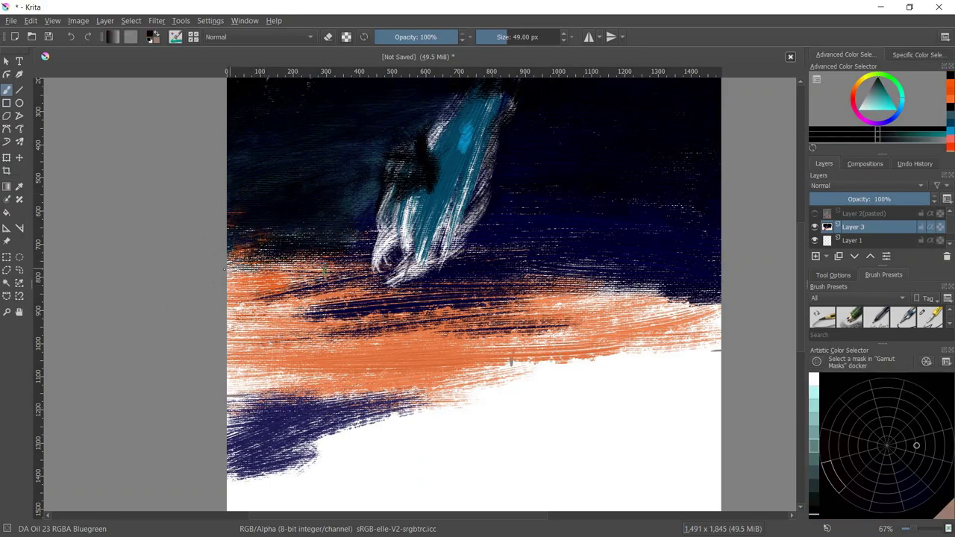
ctrl+click(319, 221)
mouse_move(350, 231)
mouse_down()
mouse_move(253, 314)
mouse_move(400, 319)
mouse_up()
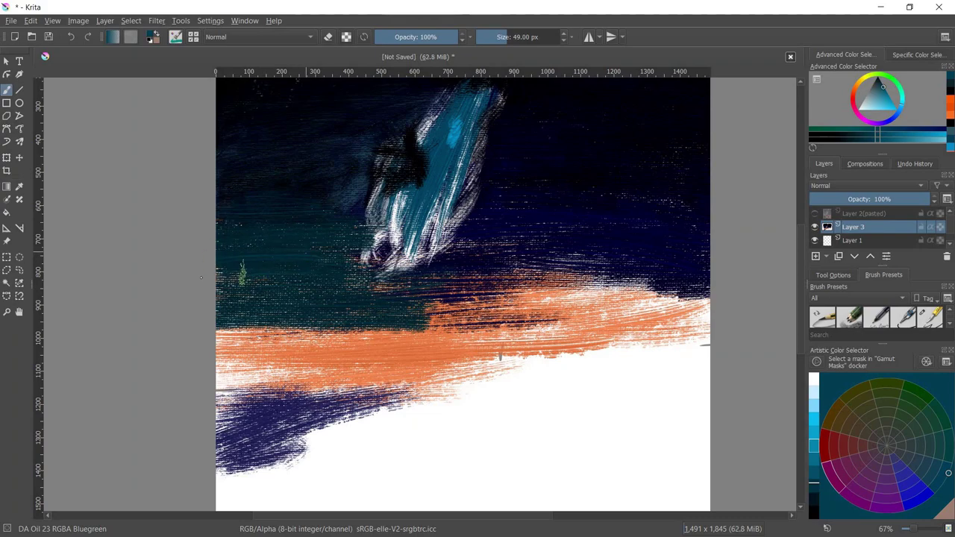
drag(246, 347, 388, 328)
drag(216, 358, 560, 295)
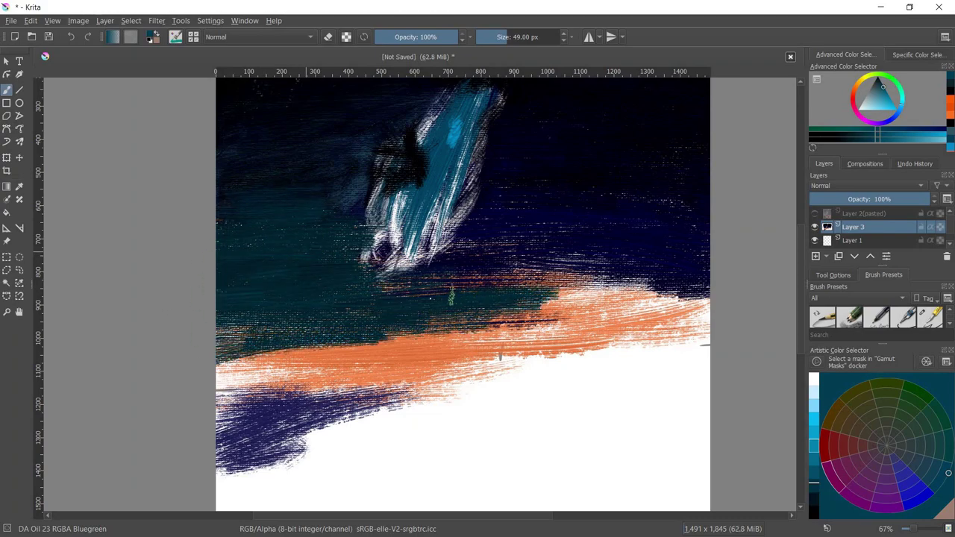
mouse_move(224, 325)
mouse_down()
mouse_move(597, 276)
mouse_move(505, 285)
mouse_up()
Sample orange from the horizon and brush orange strokes along the left horizon
drag(482, 222, 460, 288)
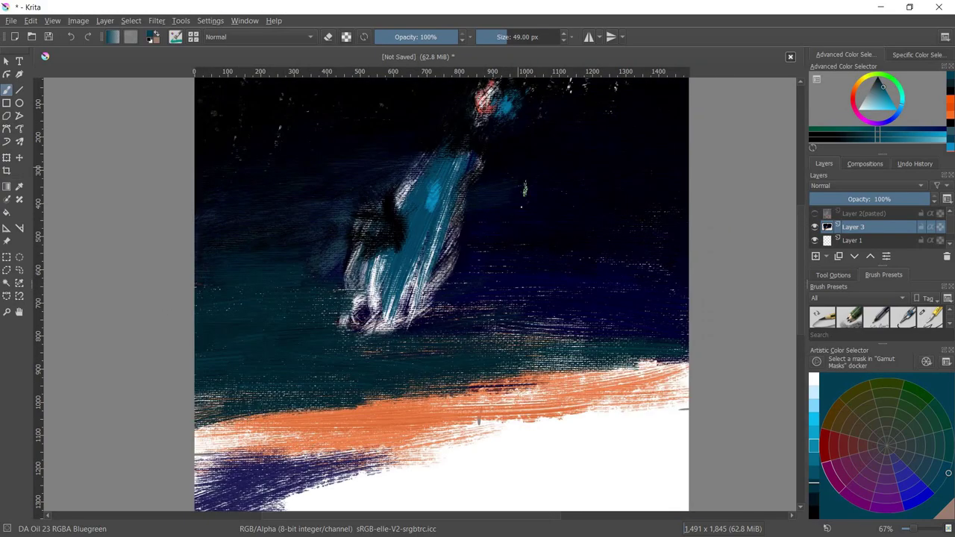
drag(526, 236, 518, 291)
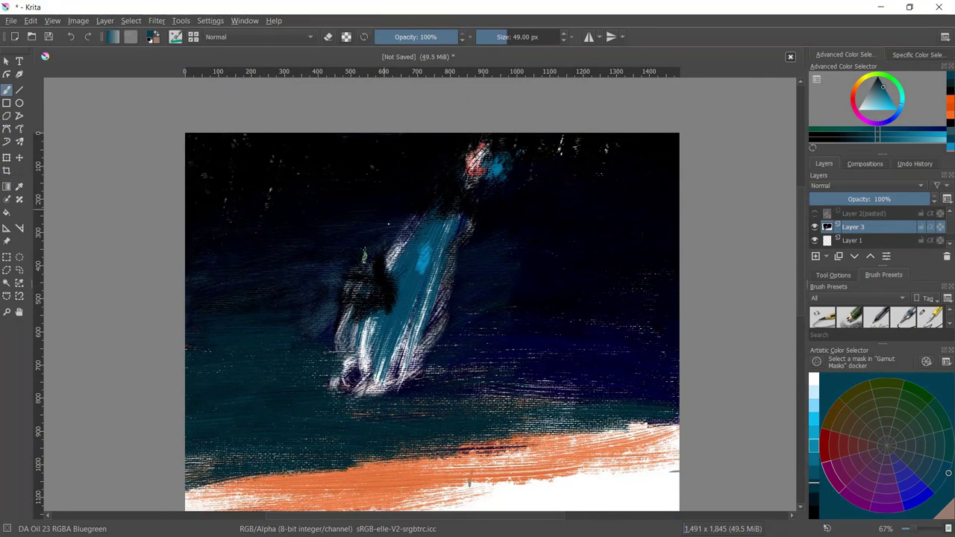
ctrl+click(478, 239)
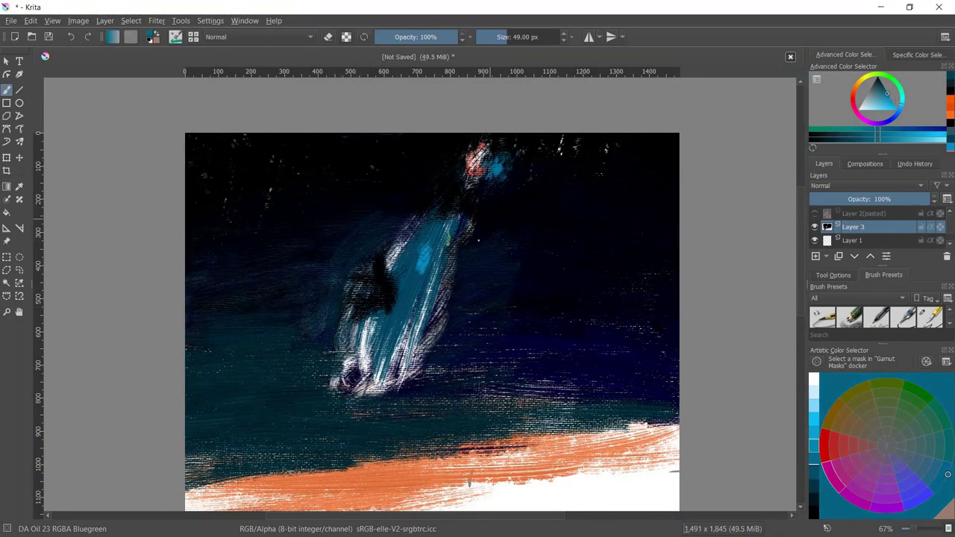
drag(444, 329, 481, 243)
ctrl+click(447, 403)
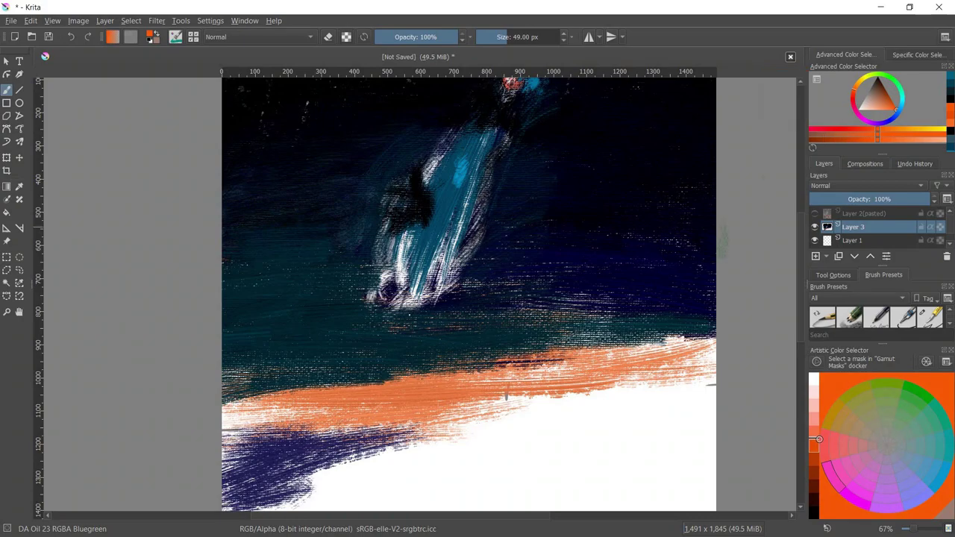
mouse_move(226, 357)
mouse_down()
mouse_move(328, 340)
mouse_move(257, 370)
mouse_up()
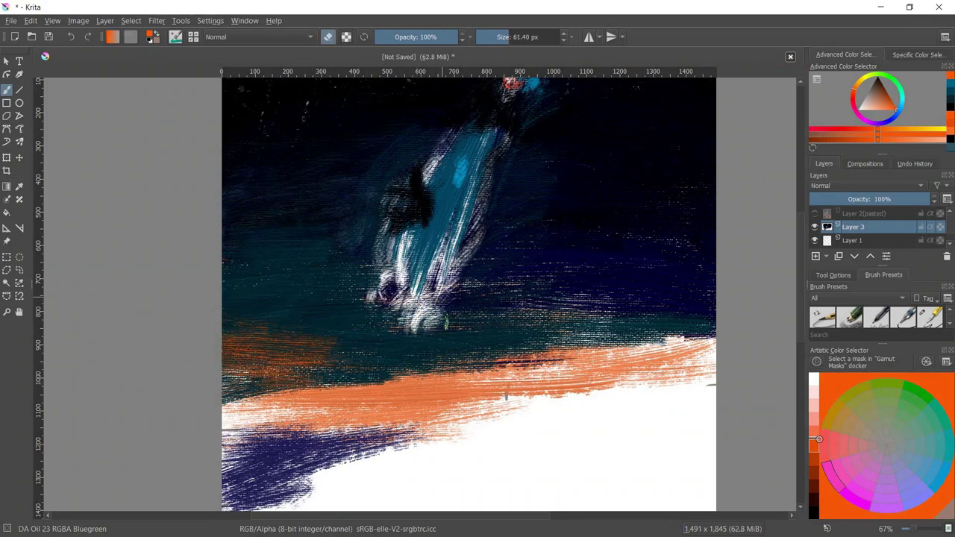
mouse_move(446, 322)
mouse_down()
mouse_move(388, 298)
mouse_move(418, 345)
mouse_up()
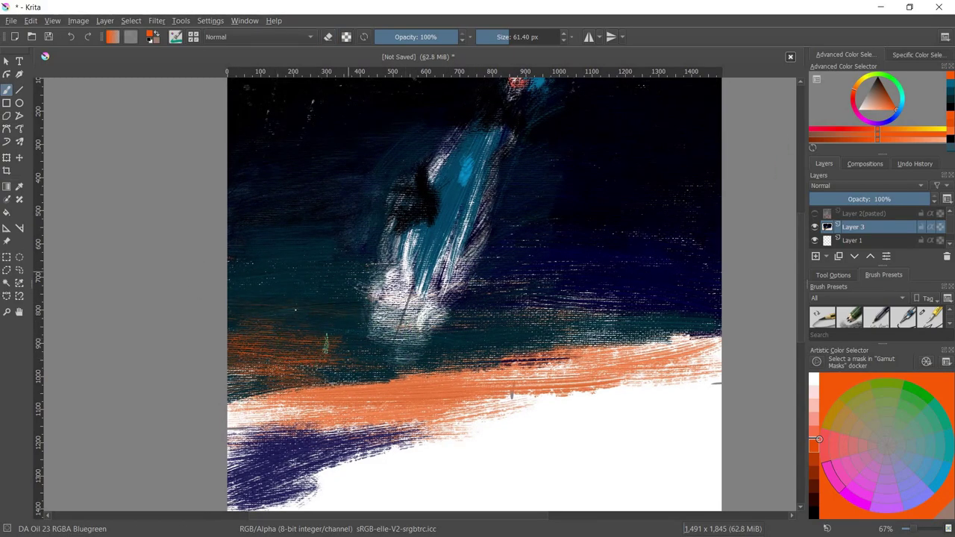
mouse_move(326, 344)
mouse_down()
mouse_move(238, 335)
mouse_move(314, 306)
mouse_move(239, 350)
mouse_move(371, 370)
mouse_move(238, 388)
mouse_move(372, 403)
mouse_up()
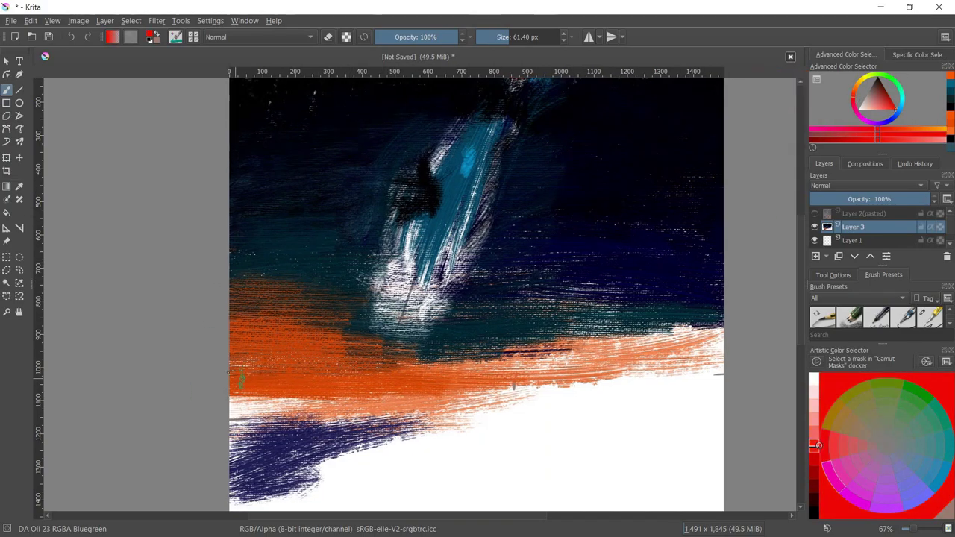
Streak red and dark brown across the left of the orange band, then dab light orange
drag(241, 380, 373, 384)
ctrl+click(299, 358)
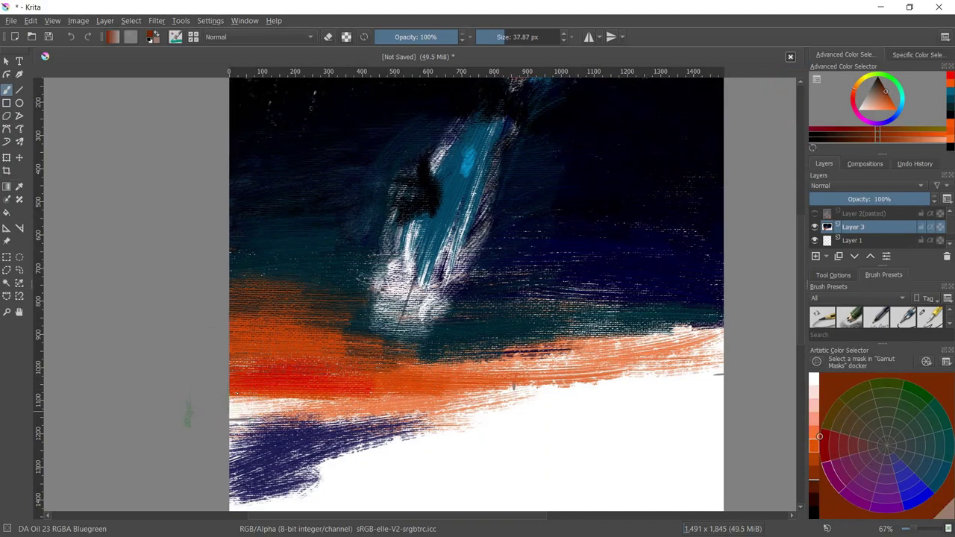
drag(297, 401, 220, 408)
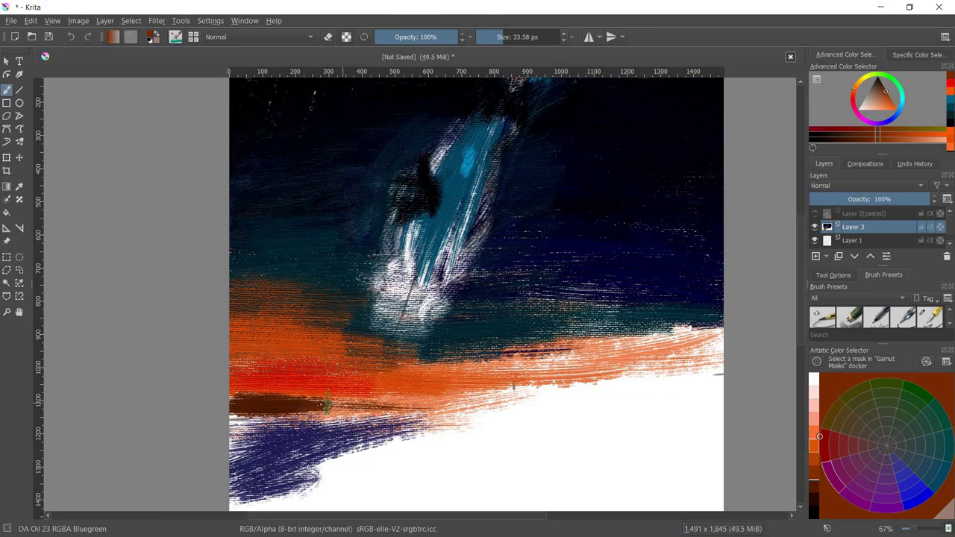
drag(345, 406, 416, 407)
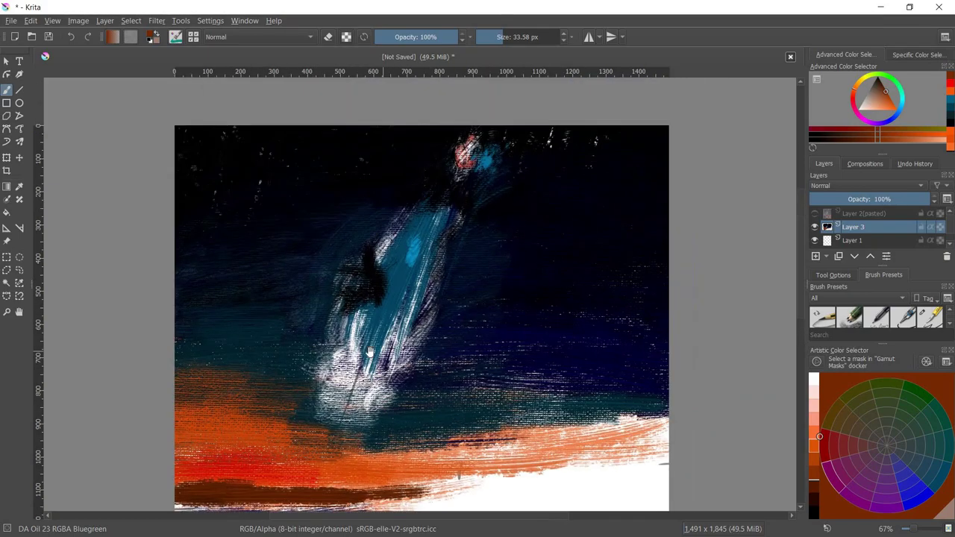
click(854, 94)
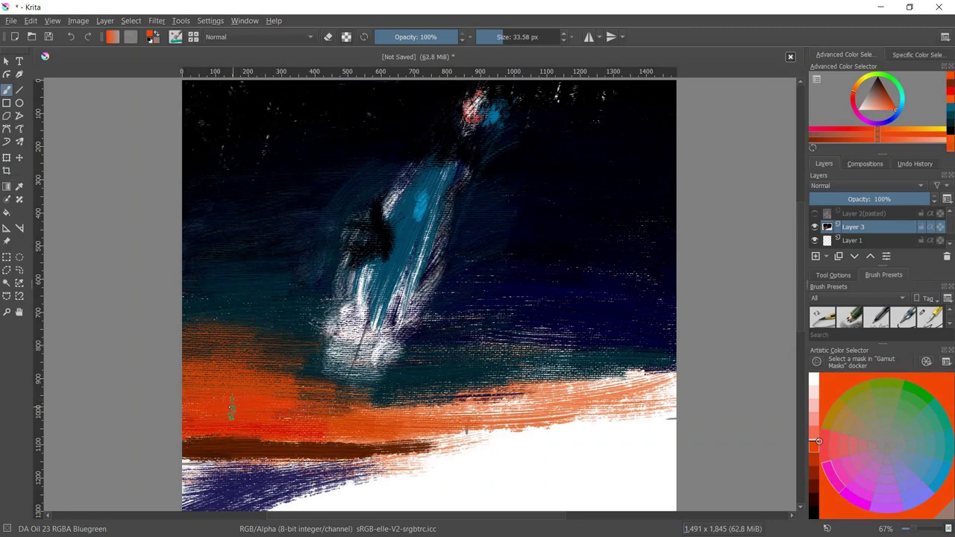
click(856, 86)
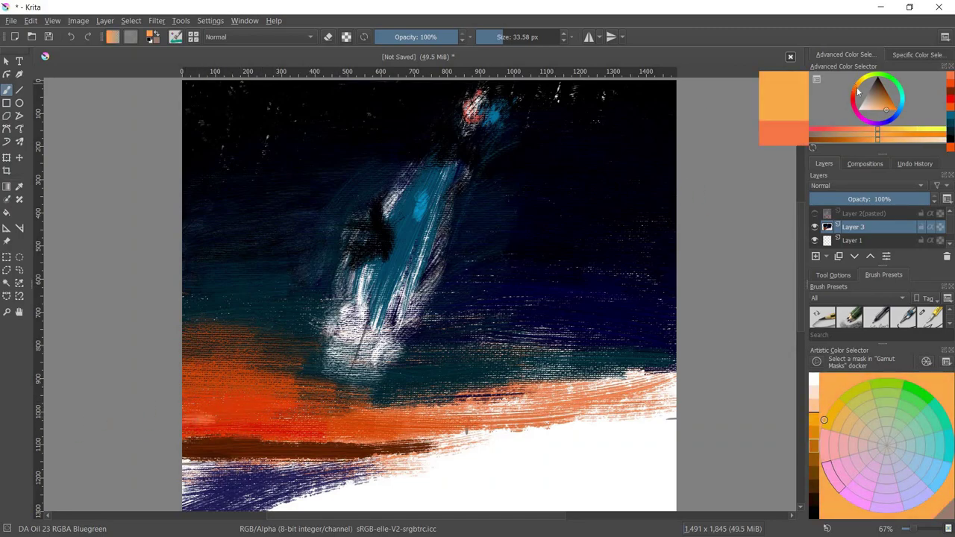
drag(242, 398, 244, 395)
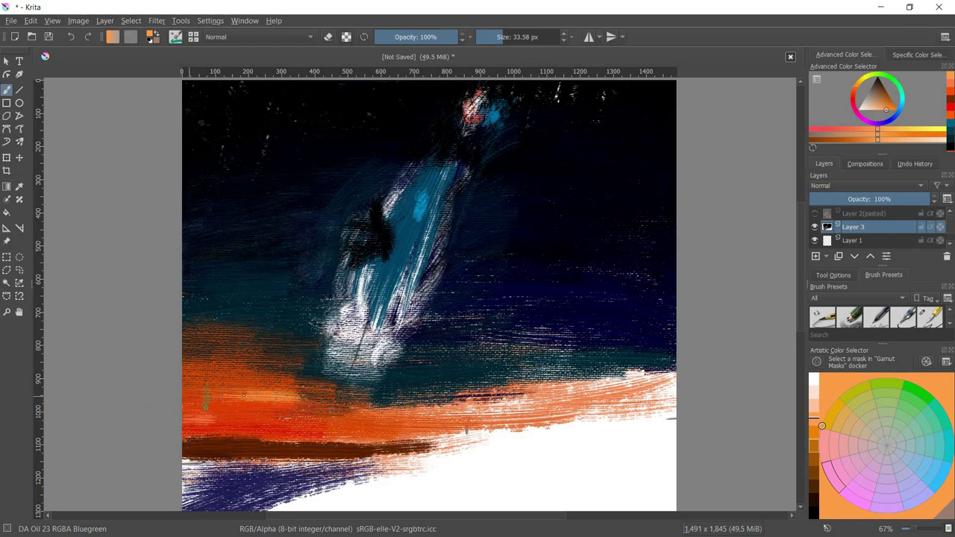
Extend the orange band upward on the left with a 58 px brush, then pick a light salmon at 23 px
key(bracketright)
key(bracketright)
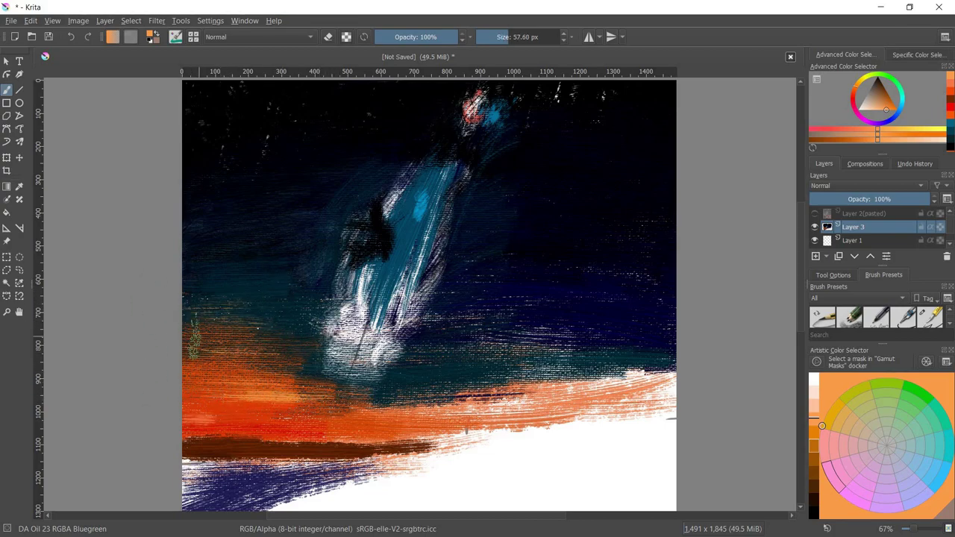
drag(213, 312, 162, 356)
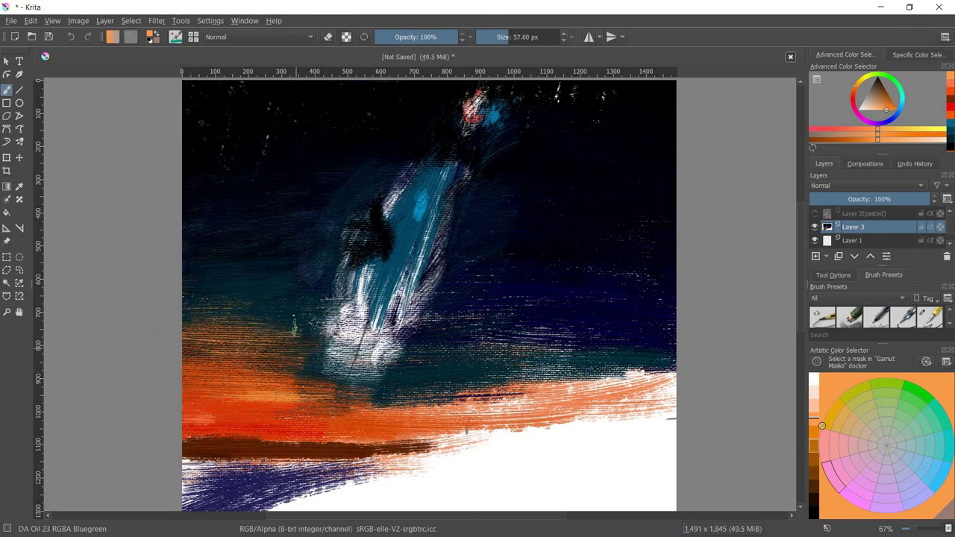
key(bracketleft)
key(bracketleft)
key(bracketleft)
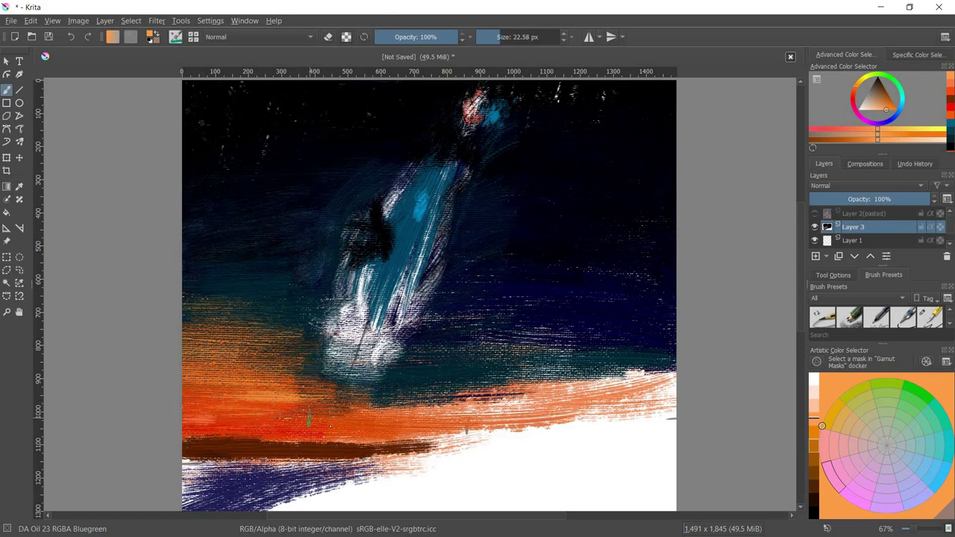
ctrl+click(215, 421)
ctrl+click(376, 401)
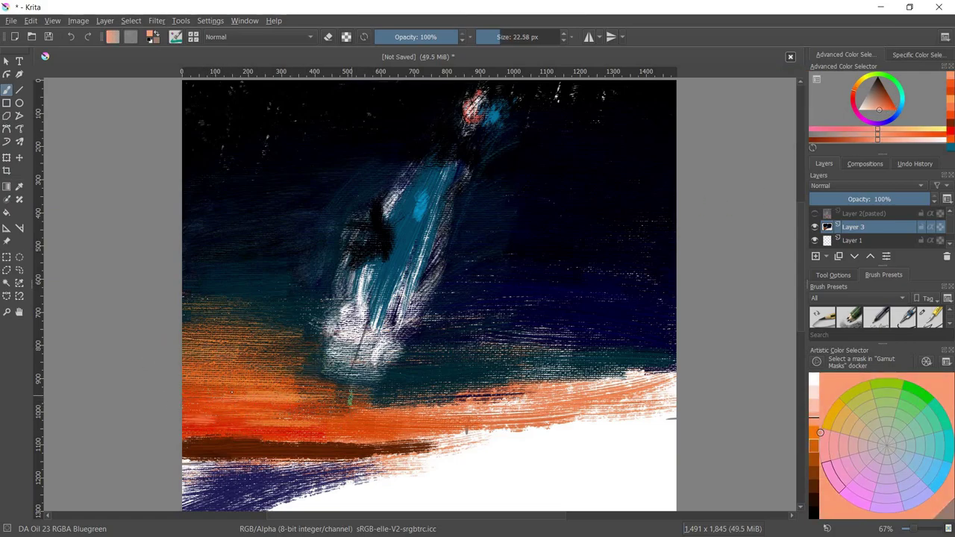
key(e)
key(e)
ctrl+click(455, 379)
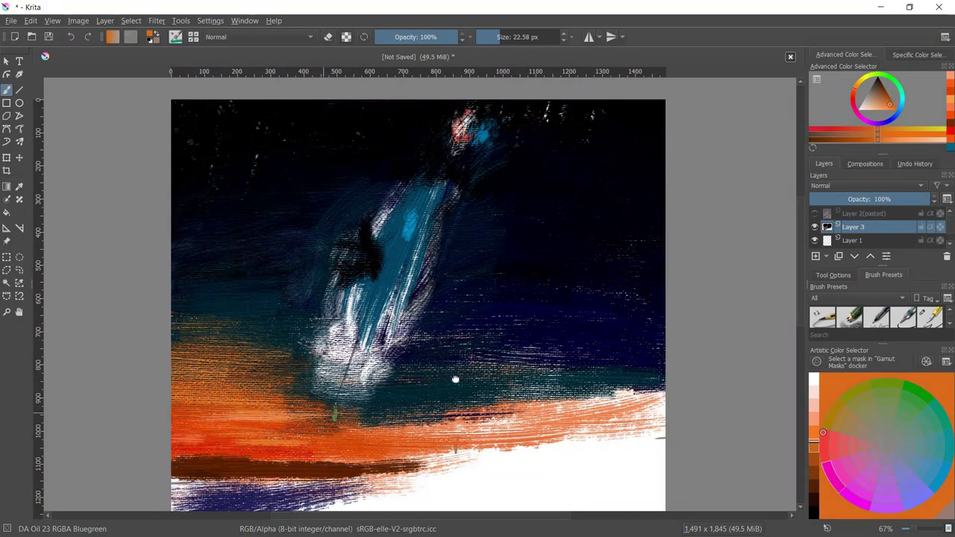
Paint wispy orange strokes across the right-hand sky, undoing the last one
drag(429, 392, 585, 388)
drag(612, 335, 514, 223)
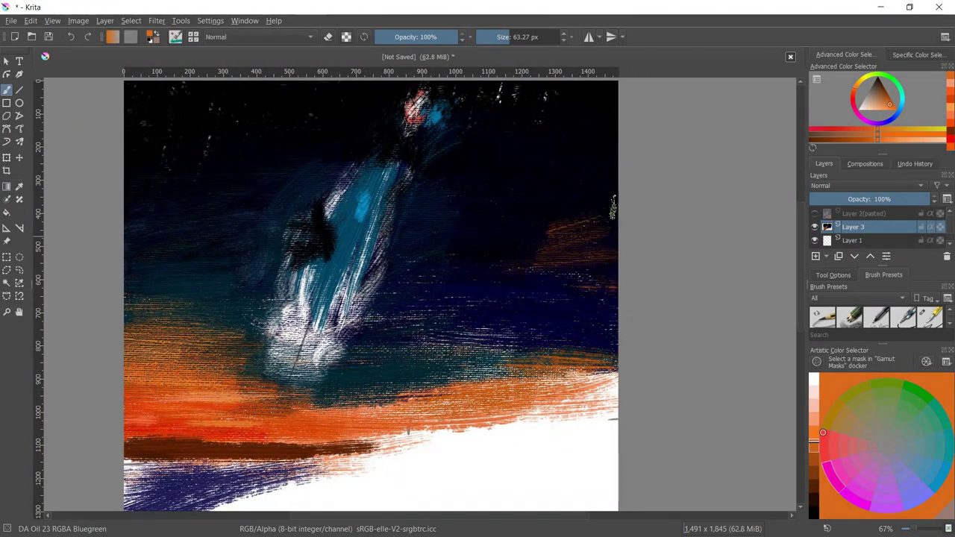
drag(610, 168, 563, 287)
mouse_move(475, 418)
mouse_down()
mouse_move(526, 367)
mouse_move(514, 340)
mouse_up()
key(ctrl+z)
key(ctrl+z)
key(ctrl+z)
key(ctrl+z)
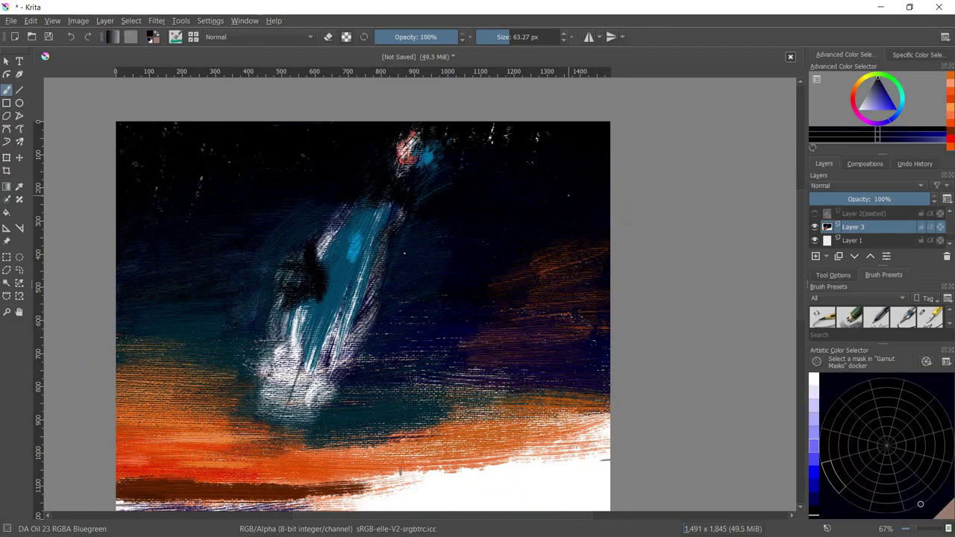
Paint a dark stroke over the right horizon and touch it up with horizon-sampled orange
click(883, 101)
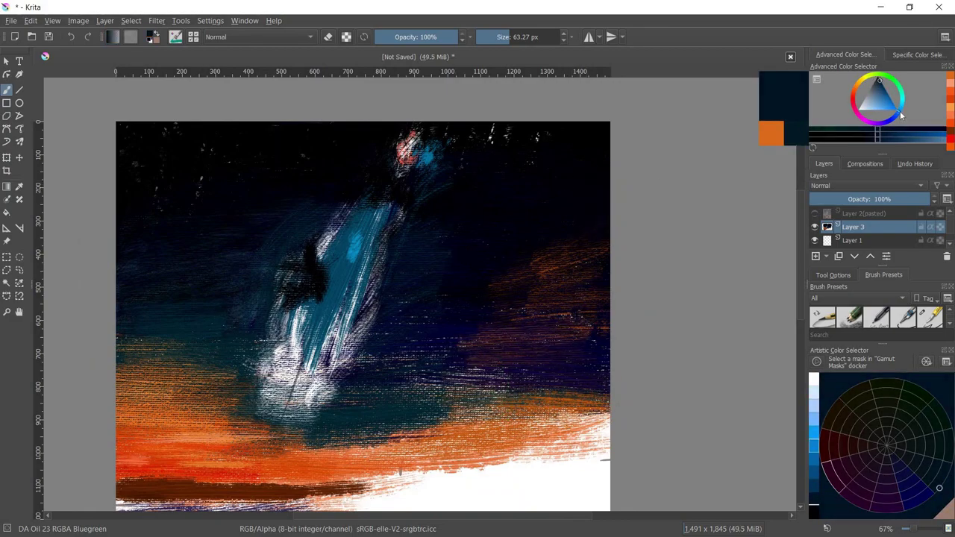
drag(552, 291, 571, 247)
mouse_move(533, 346)
mouse_down()
mouse_move(479, 335)
mouse_move(627, 365)
mouse_move(357, 411)
mouse_move(619, 212)
mouse_up()
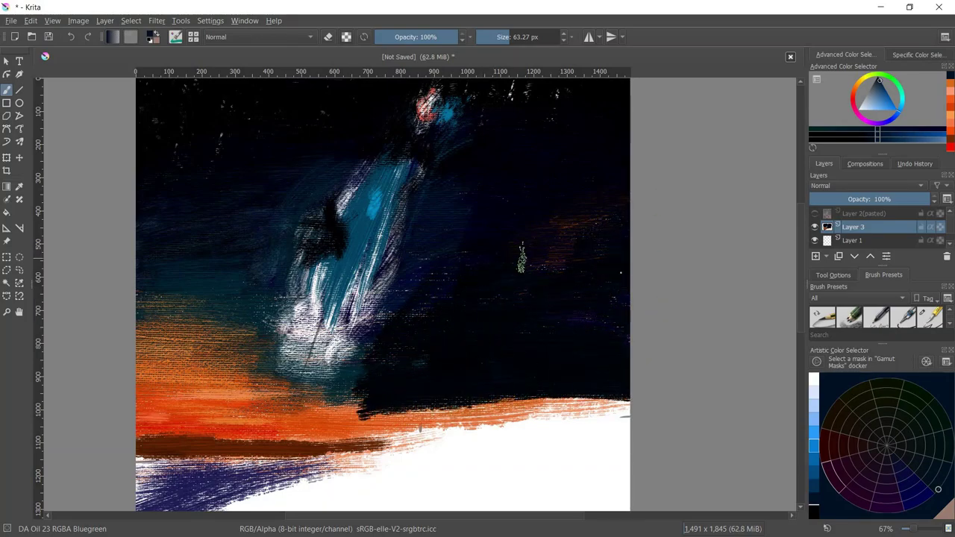
drag(522, 258, 548, 190)
ctrl+click(401, 383)
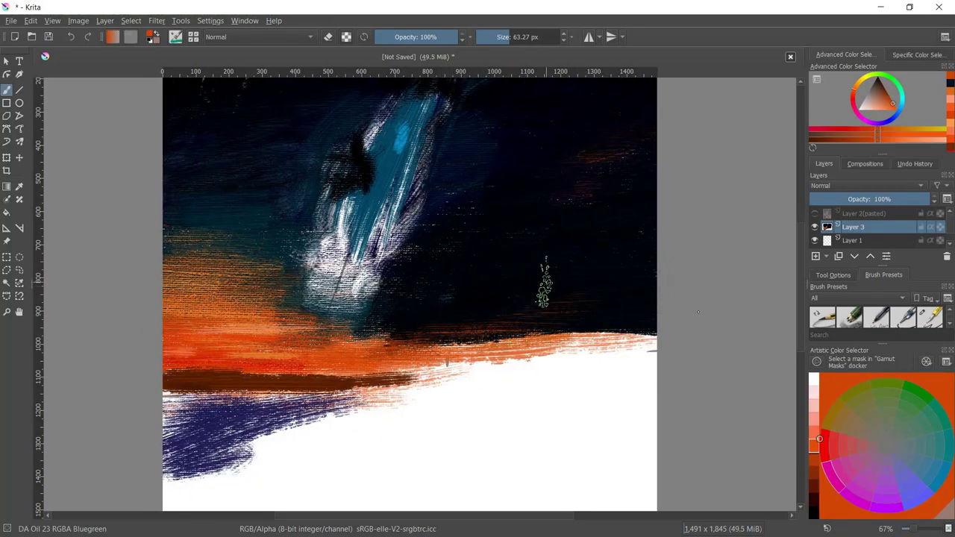
mouse_move(642, 319)
mouse_down()
mouse_move(523, 335)
mouse_move(641, 332)
mouse_up()
drag(573, 280, 537, 339)
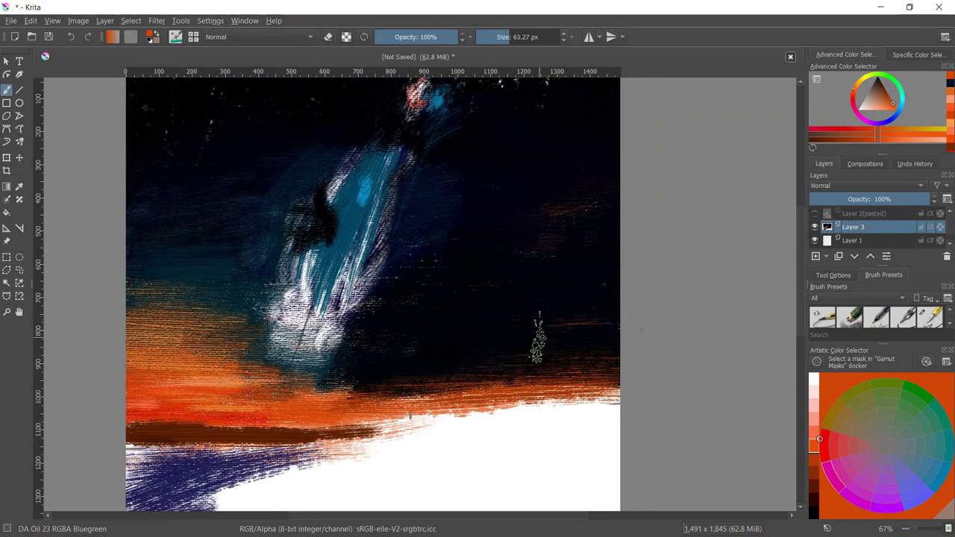
drag(632, 116, 618, 157)
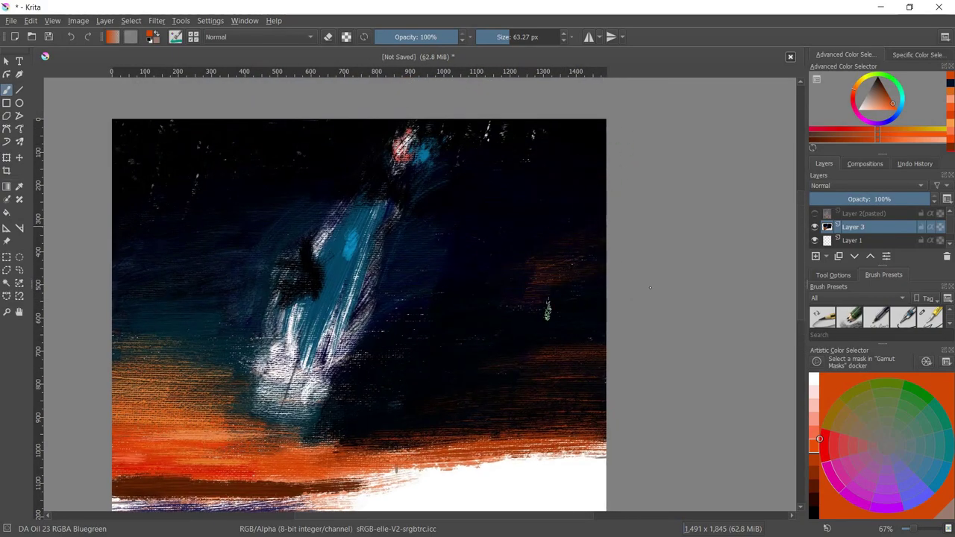
drag(641, 298, 480, 343)
Sample dark navy from the sky, paint it over the right-side orange, then sample another blue
ctrl+click(523, 237)
mouse_move(523, 237)
mouse_down()
mouse_move(586, 277)
mouse_move(520, 315)
mouse_up()
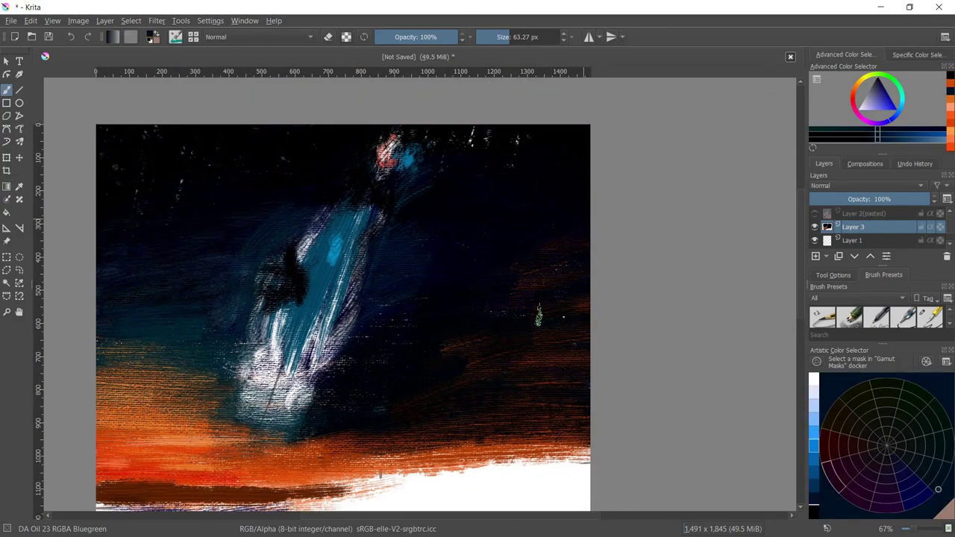
ctrl+click(528, 327)
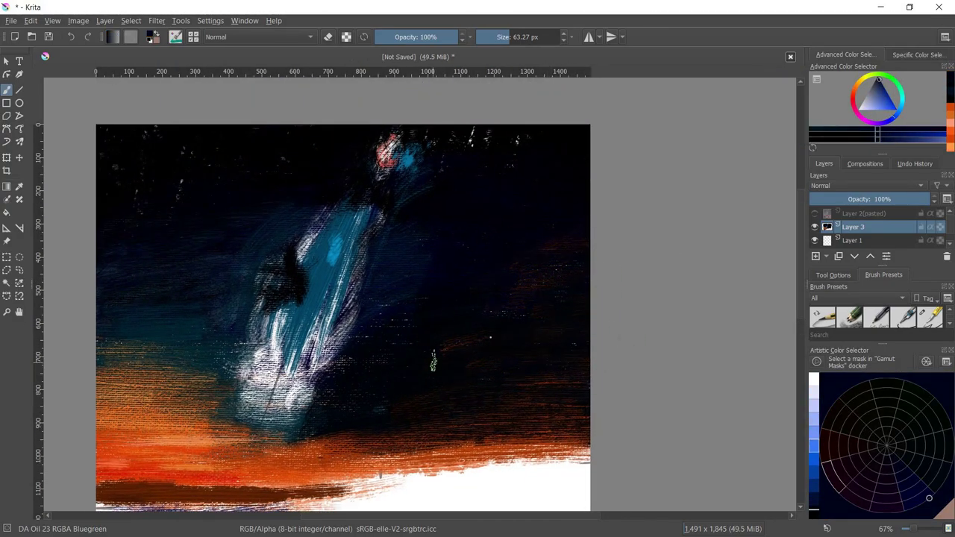
scroll(548, 414, down, 1)
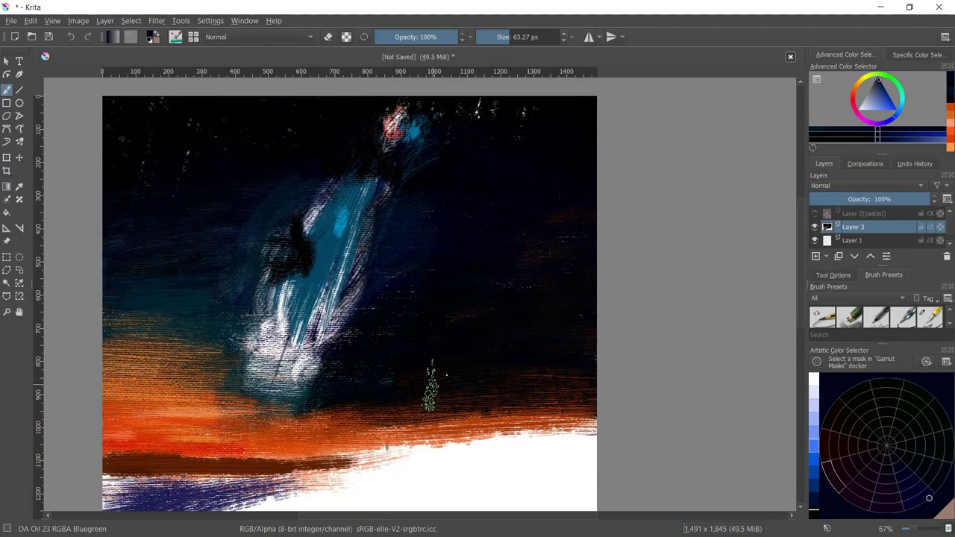
scroll(425, 383, up, 1)
scroll(426, 383, left, 2)
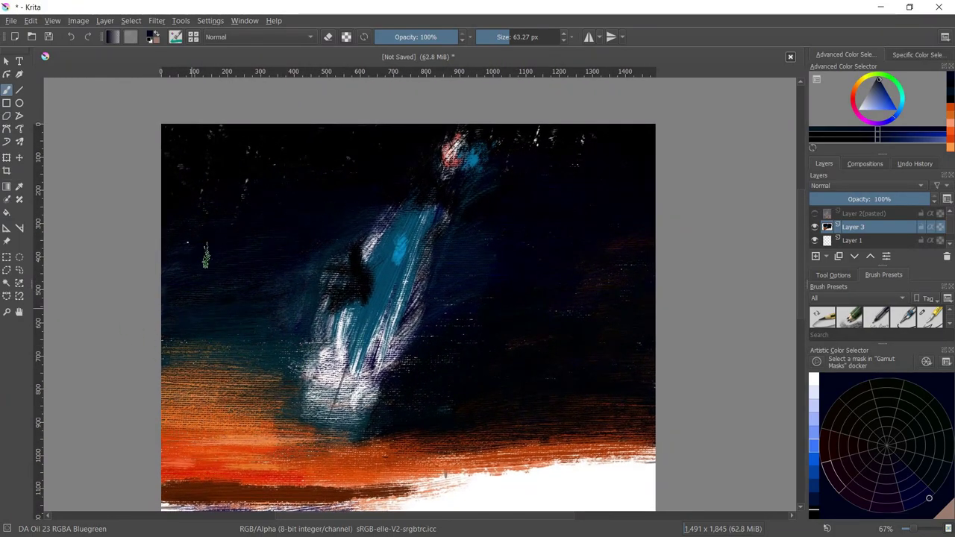
With a 33 px brush, lay a faint dark stroke across the figure and sample a dark orange-brown
key(bracketleft)
key(bracketleft)
key(bracketleft)
drag(360, 267, 321, 270)
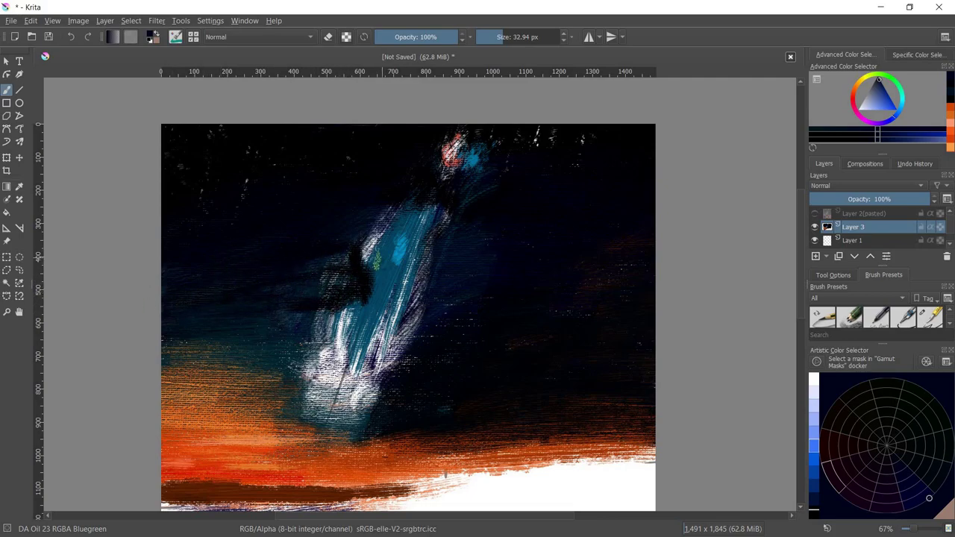
scroll(507, 316, down, 2)
scroll(452, 355, right, 2)
ctrl+click(170, 355)
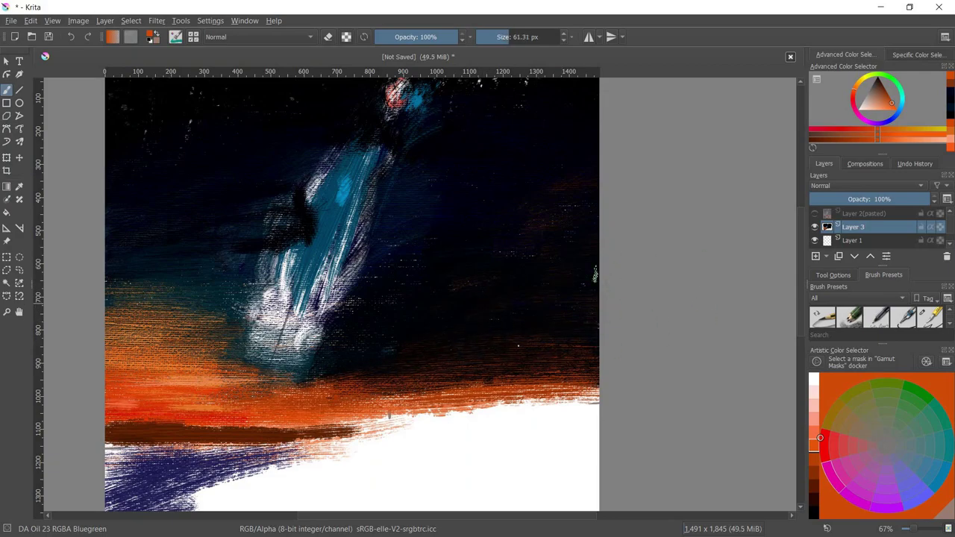
scroll(469, 343, down, 1)
scroll(468, 343, left, 1)
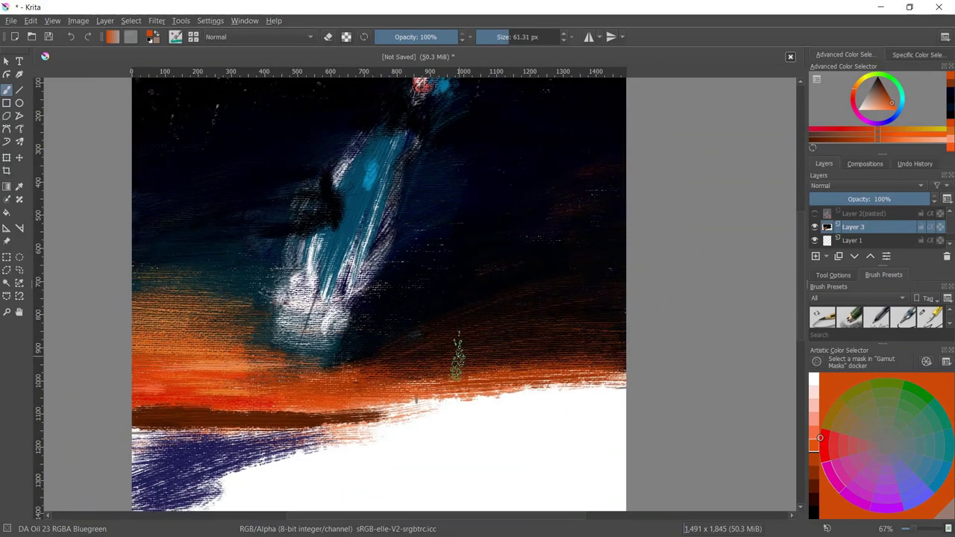
scroll(477, 321, up, 1)
scroll(478, 321, right, 1)
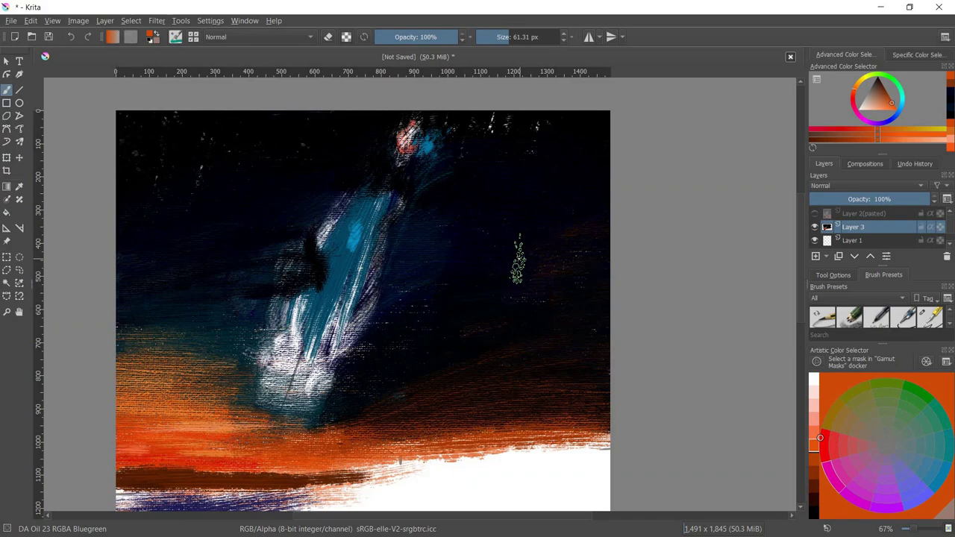
scroll(517, 261, down, 1)
scroll(518, 261, left, 1)
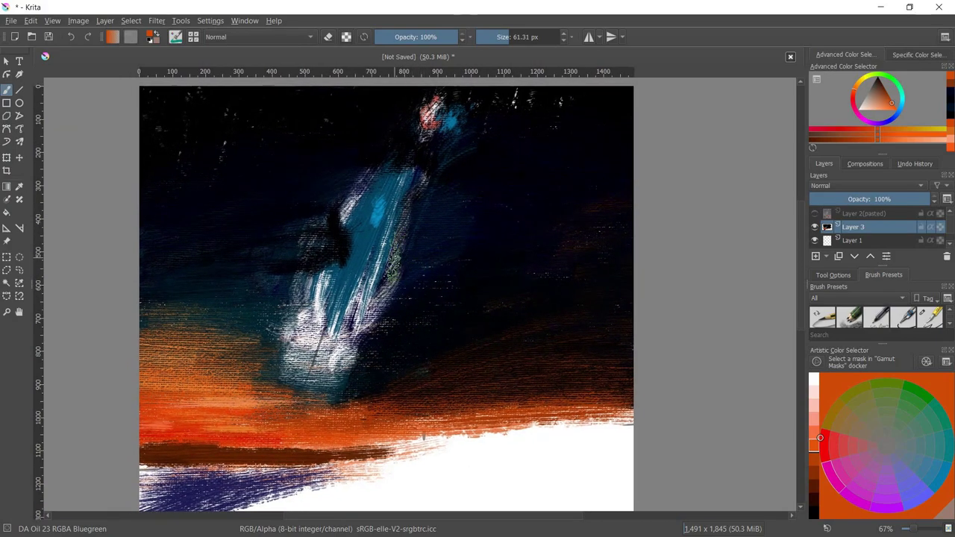
Pick a bright saturated orange and paint strokes down the blue figure's left edge, middle and right side
drag(812, 432, 810, 422)
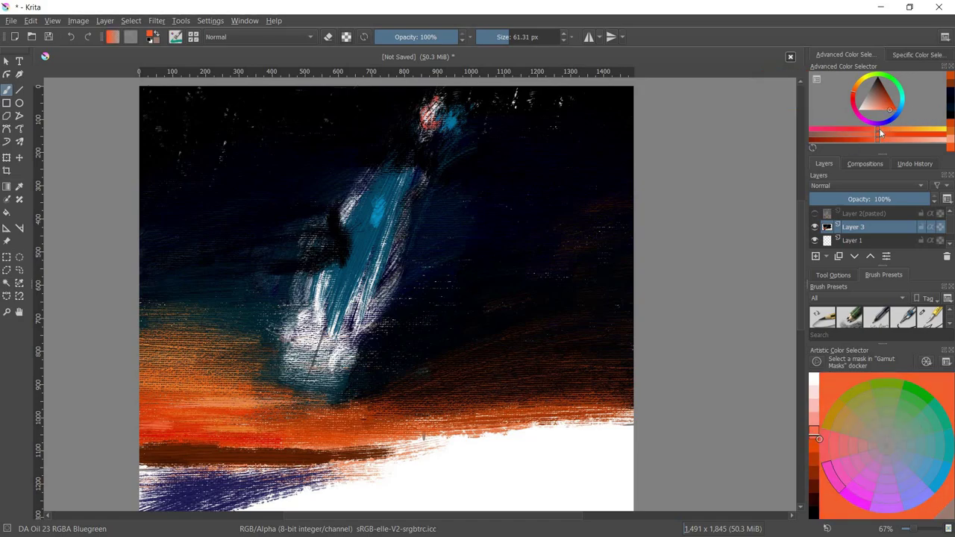
mouse_move(892, 111)
mouse_down()
mouse_move(889, 104)
mouse_move(891, 121)
mouse_up()
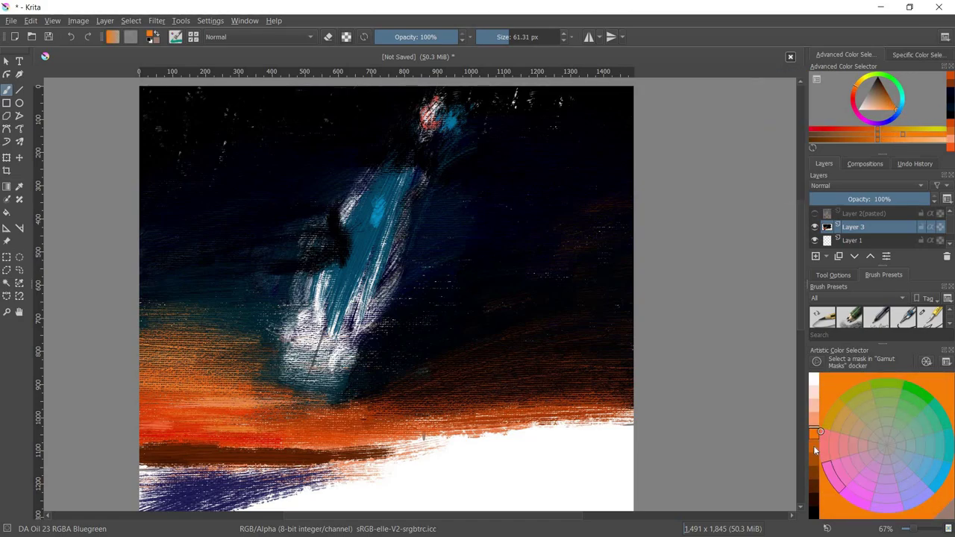
drag(891, 122, 856, 92)
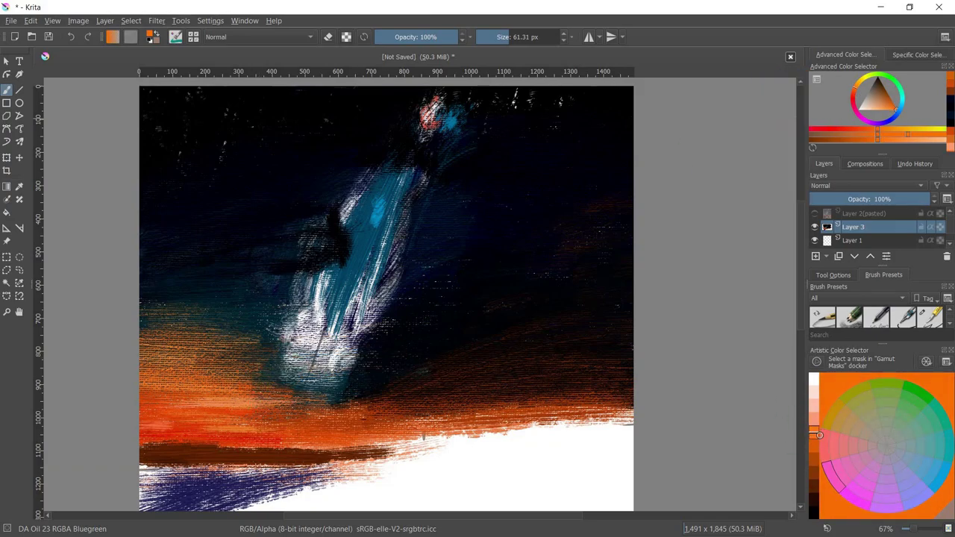
drag(357, 177, 337, 250)
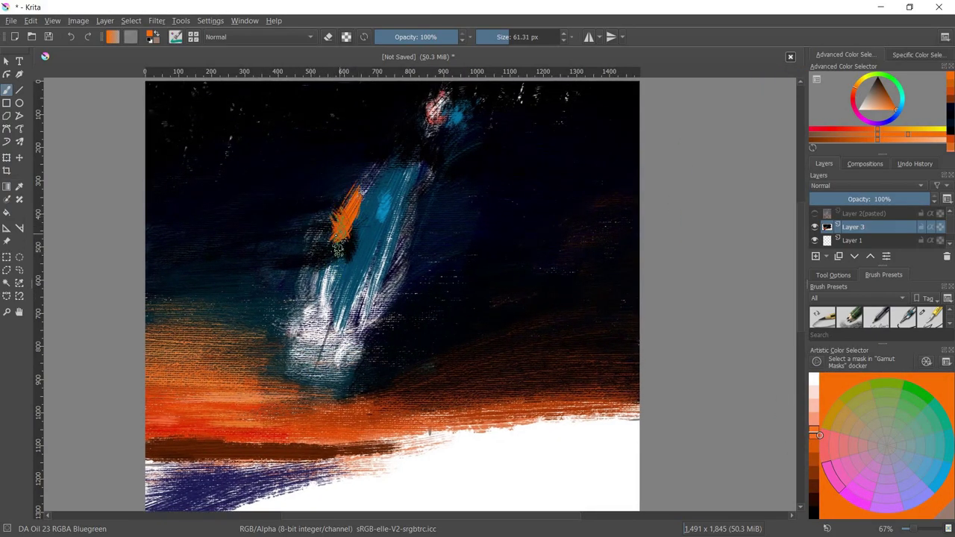
drag(293, 320, 289, 376)
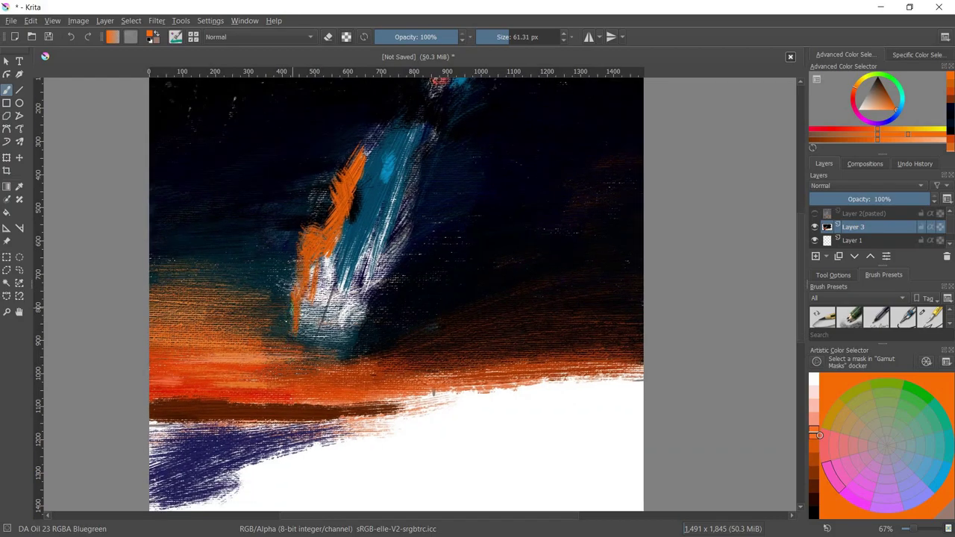
drag(298, 253, 292, 366)
mouse_move(382, 297)
mouse_down()
mouse_move(349, 324)
mouse_move(382, 290)
mouse_up()
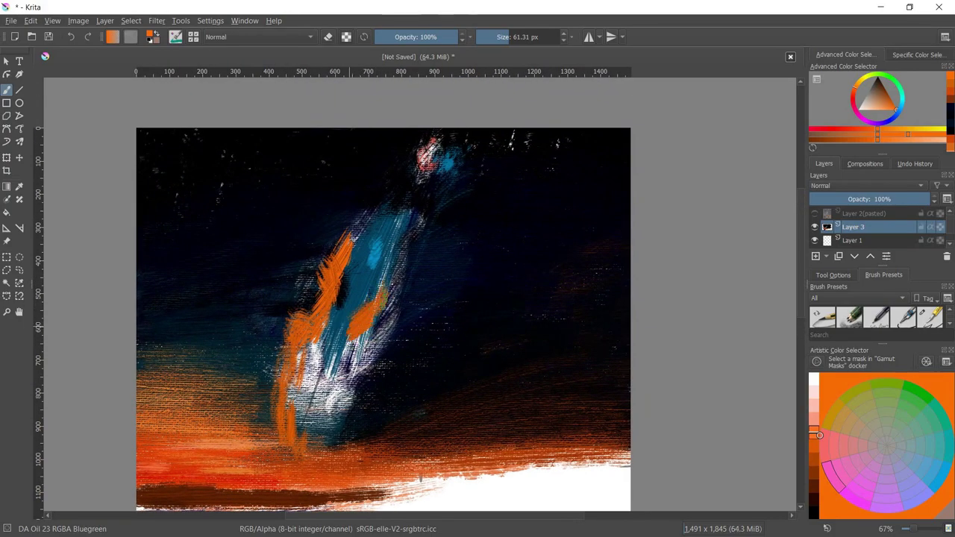
mouse_move(415, 224)
mouse_down()
mouse_move(419, 276)
mouse_move(406, 339)
mouse_move(358, 422)
mouse_move(388, 291)
mouse_up()
mouse_move(389, 346)
mouse_down()
mouse_move(428, 282)
mouse_move(442, 224)
mouse_up()
Erase part of the right orange stroke, zoom out to 50%, and repaint orange over the blue
key(e)
mouse_move(431, 317)
mouse_down()
mouse_move(455, 186)
mouse_move(463, 209)
mouse_up()
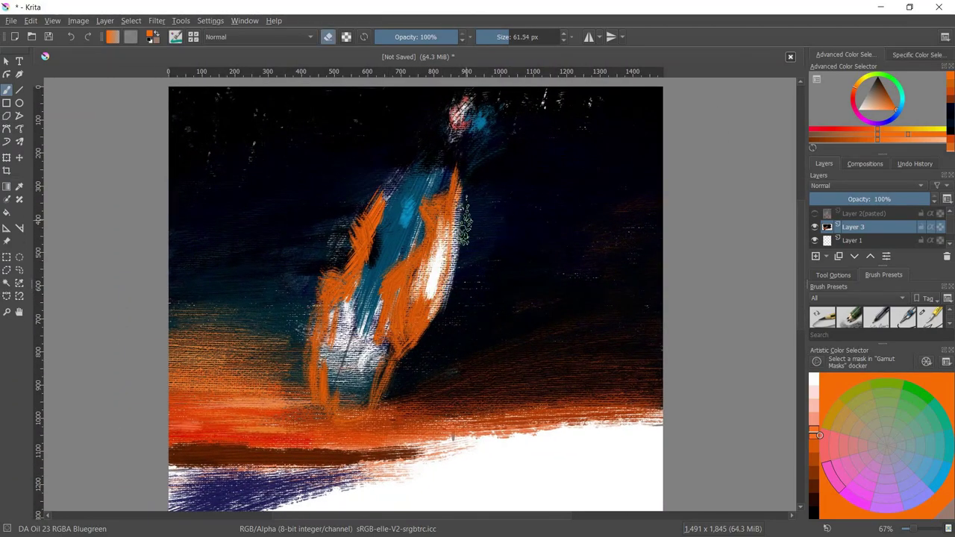
key(bracketright)
key(plus)
key(minus)
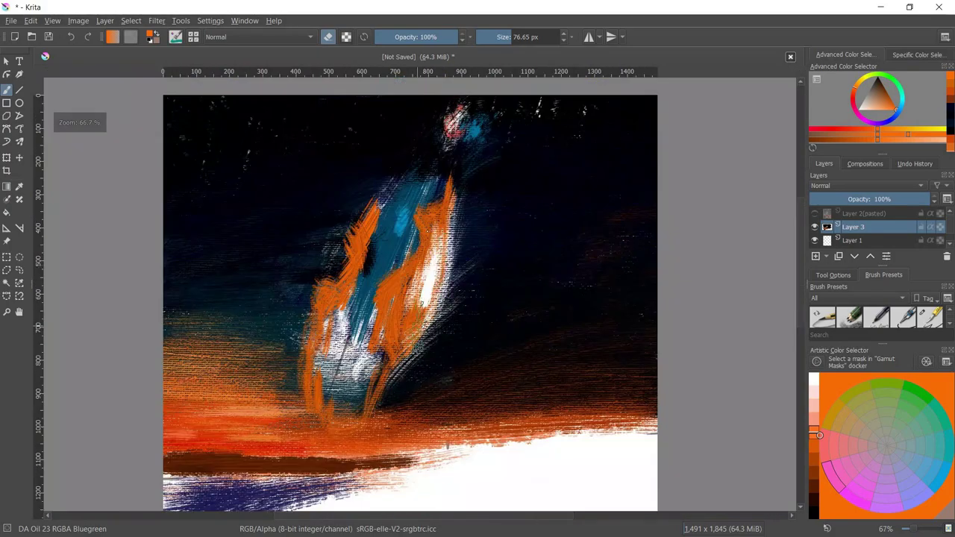
key(minus)
key(e)
drag(384, 291, 392, 227)
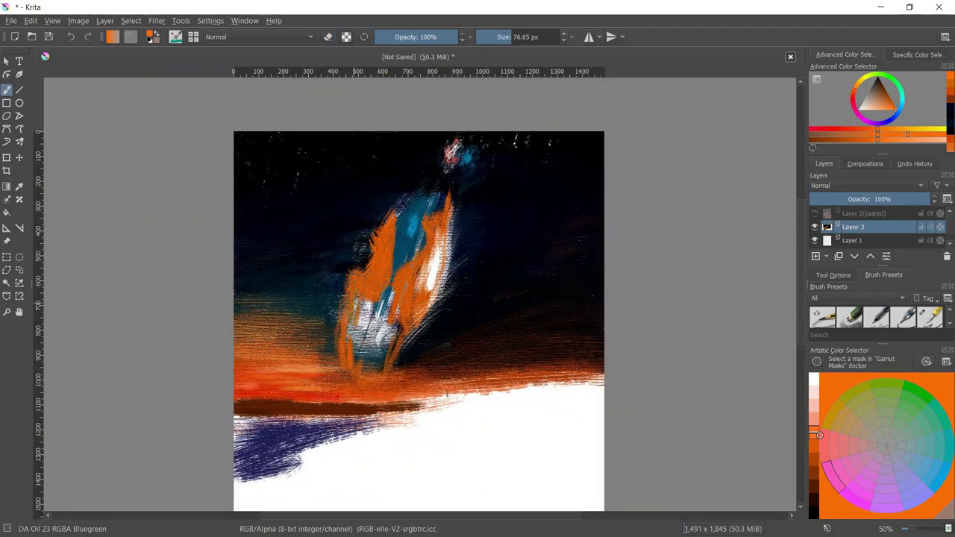
Paint a yellow-orange core into the flame, then reset the colours to black and white
click(911, 130)
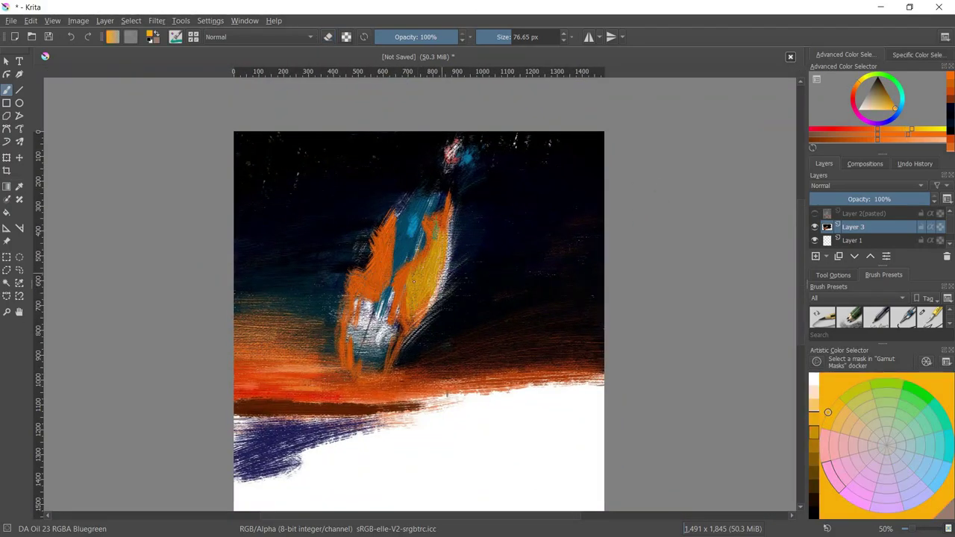
drag(414, 282, 429, 261)
drag(422, 298, 419, 295)
key(e)
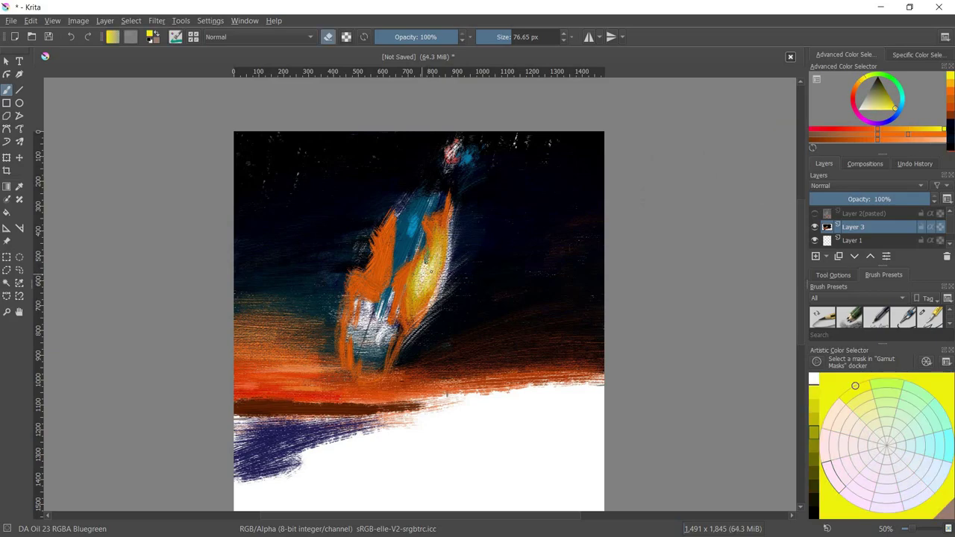
key(e)
key(d)
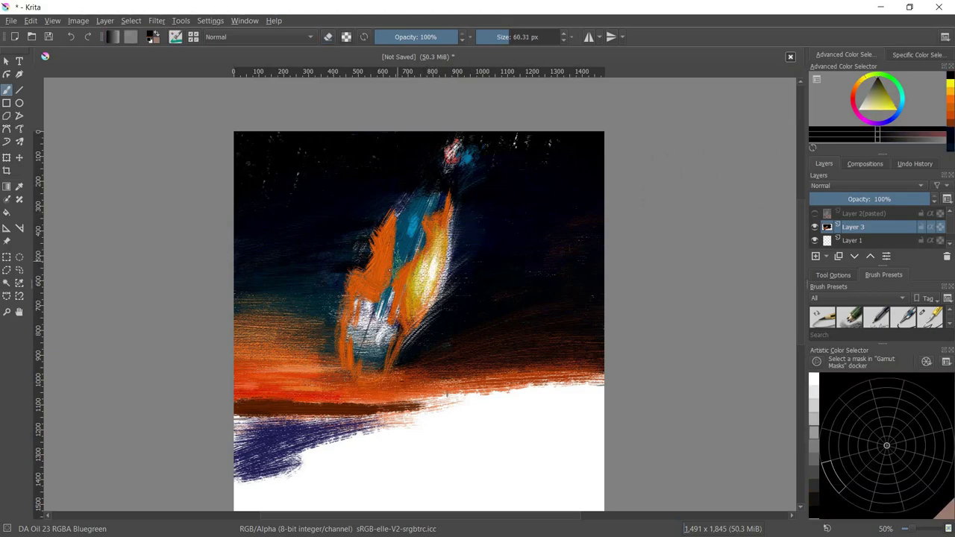
click(815, 213)
click(815, 213)
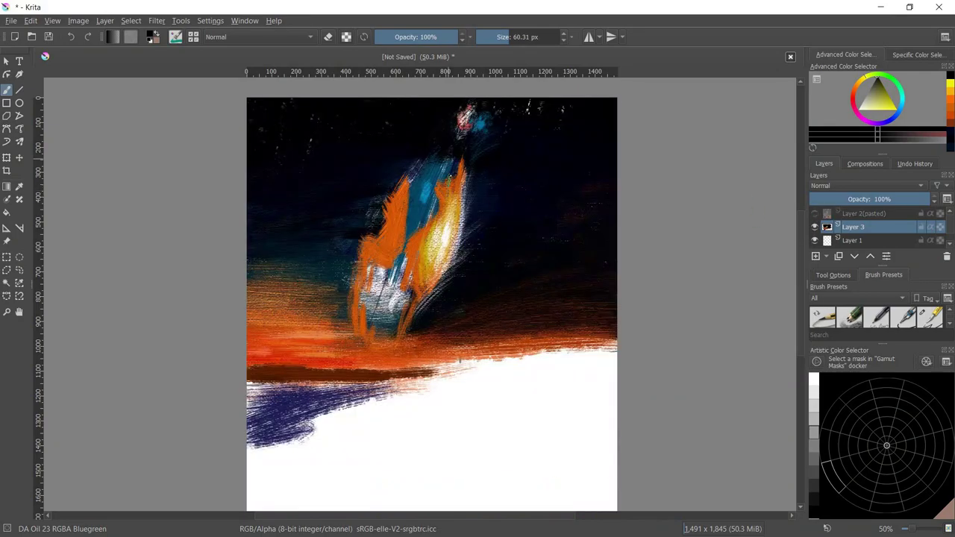
Break up the flame with dark strokes across its top, centre and right edge
drag(451, 179, 440, 158)
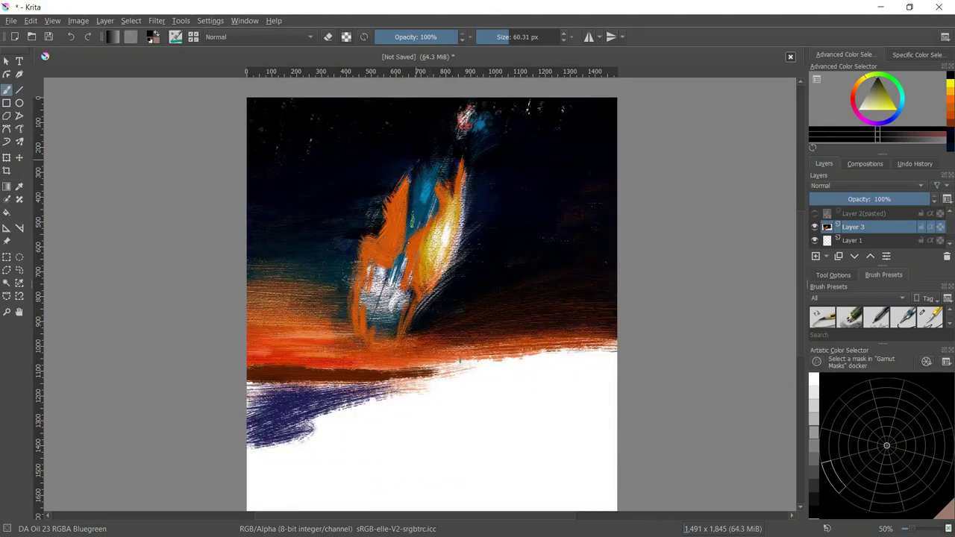
mouse_move(406, 206)
mouse_down()
mouse_move(394, 261)
mouse_move(377, 277)
mouse_move(373, 321)
mouse_up()
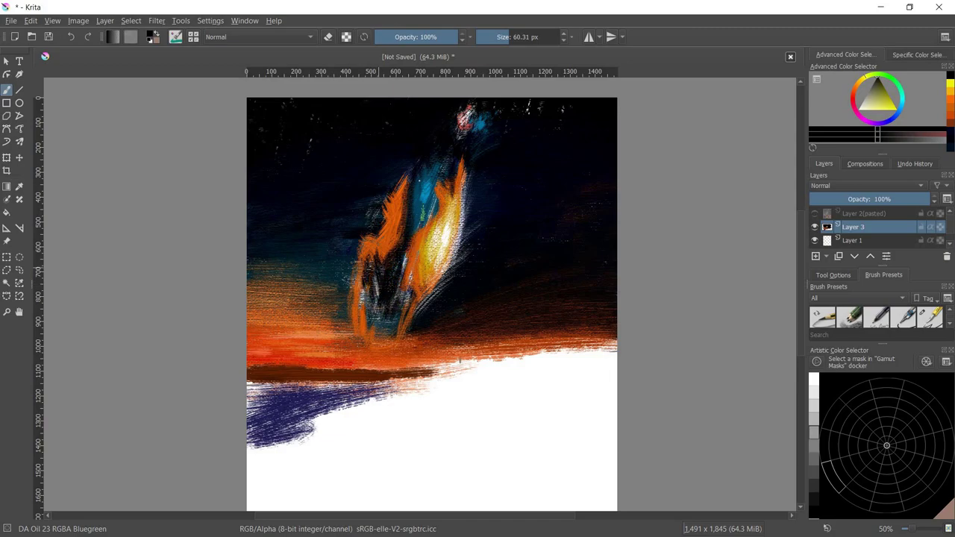
drag(433, 217, 403, 269)
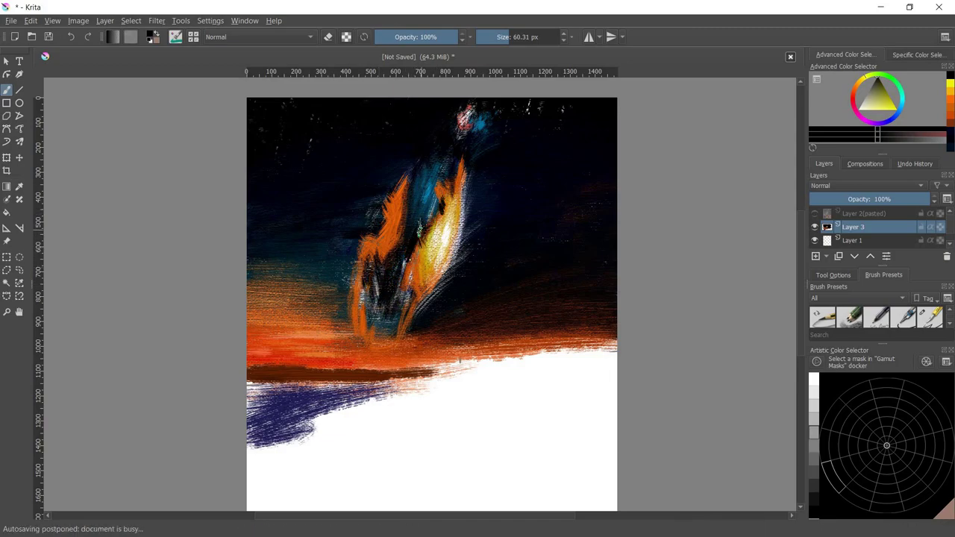
drag(418, 237, 409, 288)
drag(473, 196, 453, 261)
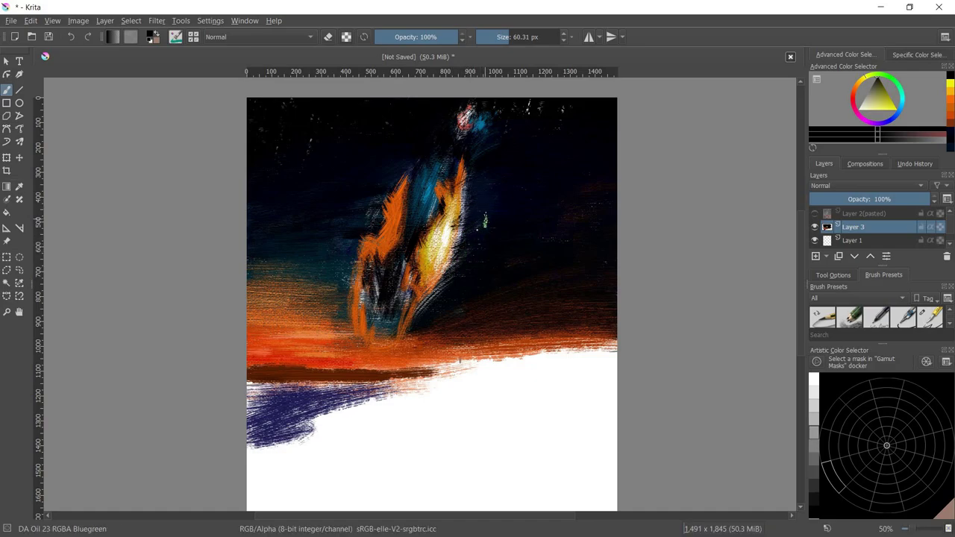
scroll(433, 298, up, 1)
key(ctrl+z)
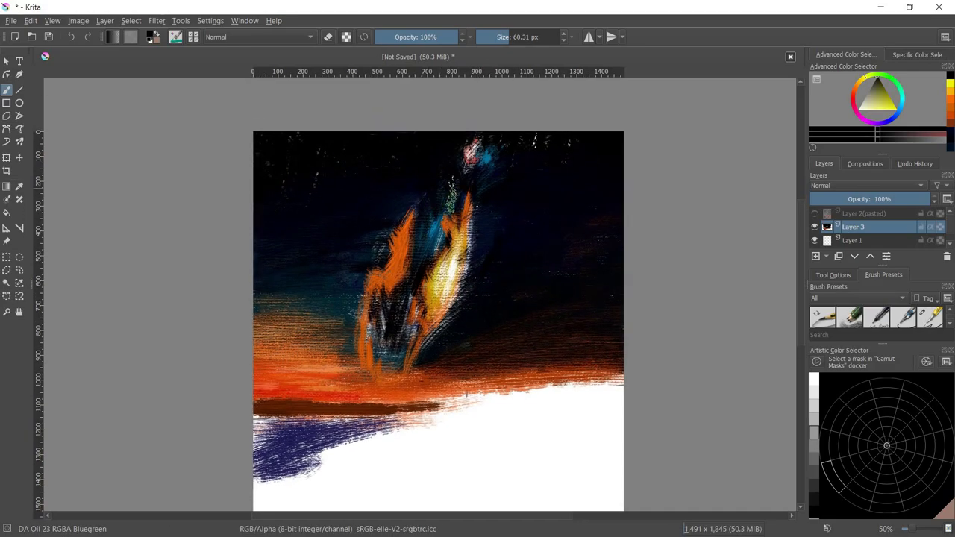
drag(473, 190, 453, 298)
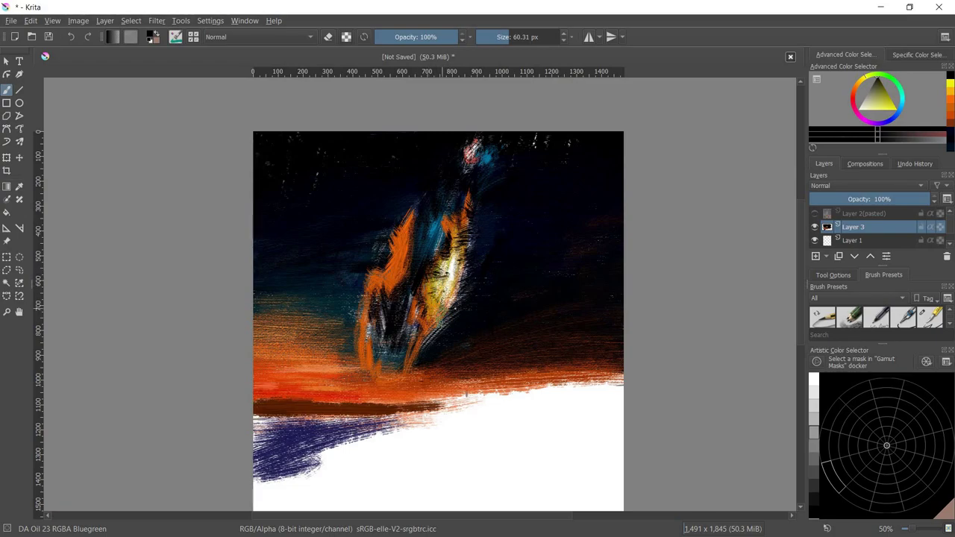
scroll(448, 299, left, 1)
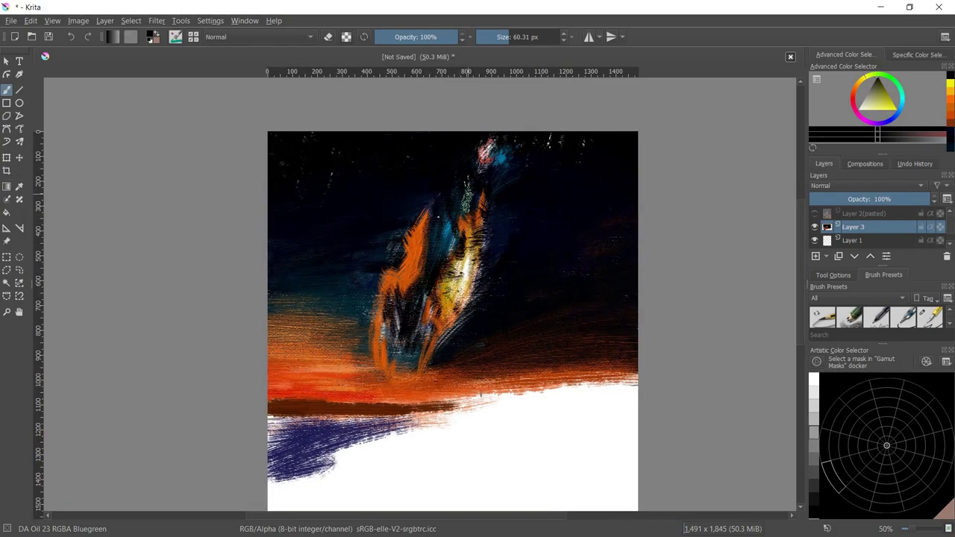
mouse_move(402, 224)
mouse_down()
mouse_move(399, 257)
mouse_move(409, 262)
mouse_move(394, 292)
mouse_move(405, 269)
mouse_move(437, 291)
mouse_up()
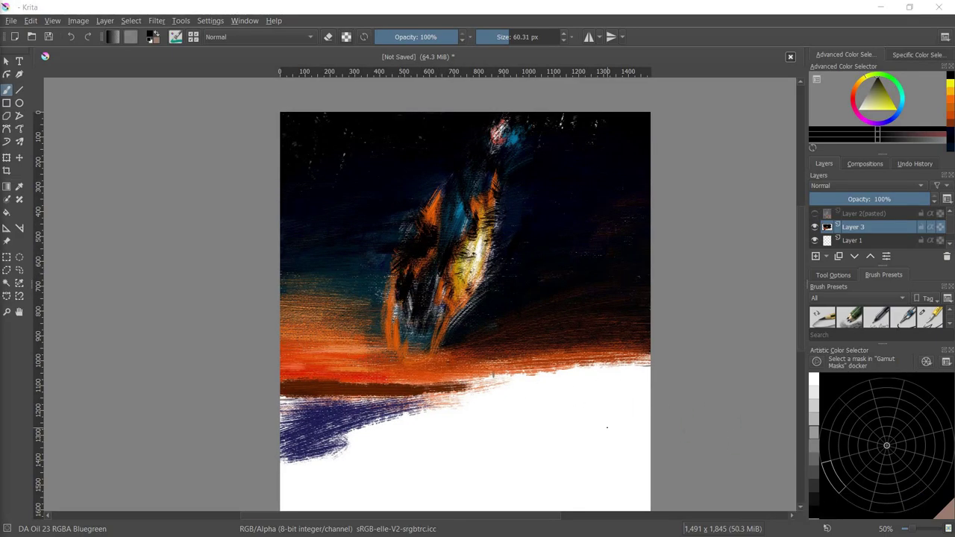
Paint magenta strokes across the top and middle of the flame
click(857, 86)
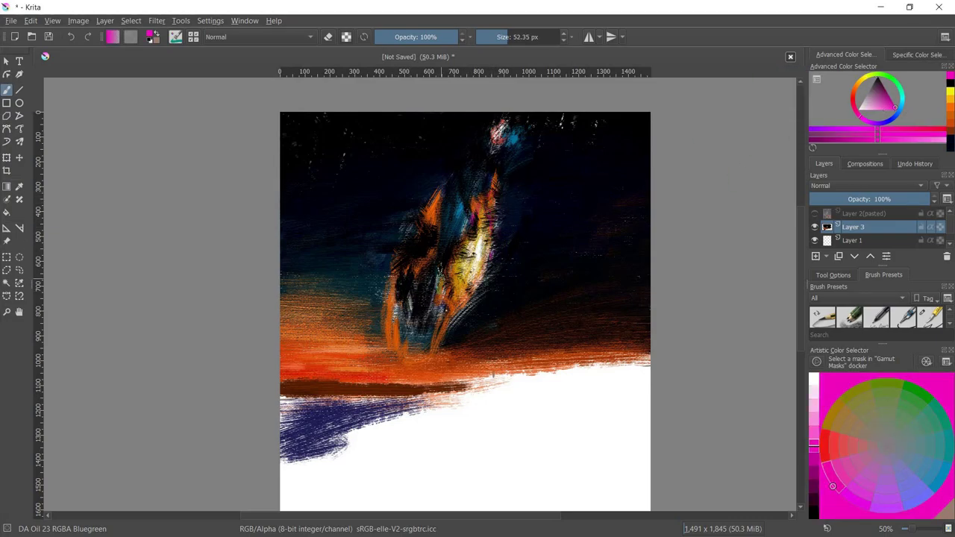
mouse_move(423, 176)
mouse_down()
mouse_move(423, 205)
mouse_move(440, 194)
mouse_up()
drag(463, 162, 464, 194)
drag(398, 230, 398, 270)
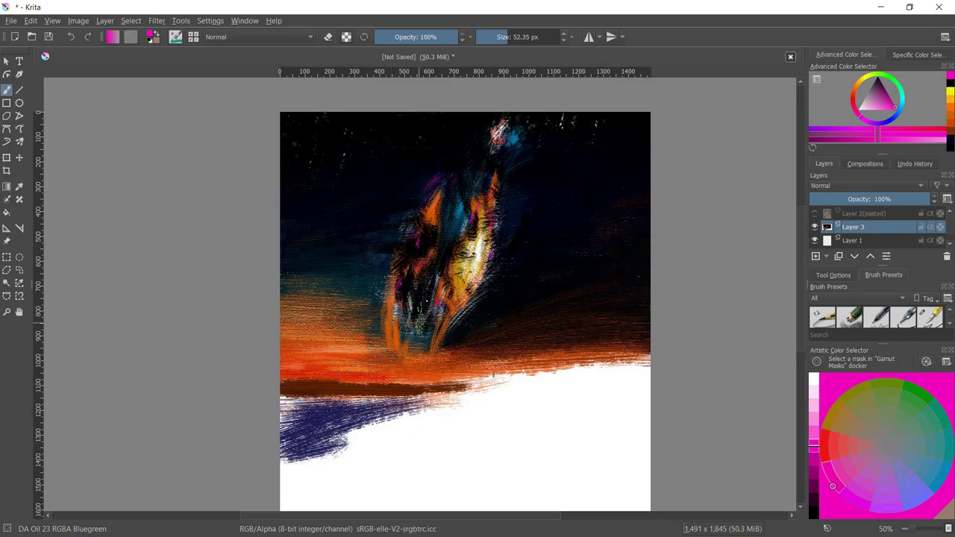
Pick a lighter cyan shade, toggle the eraser off, zoom out, and choose pink
ctrl+click(513, 137)
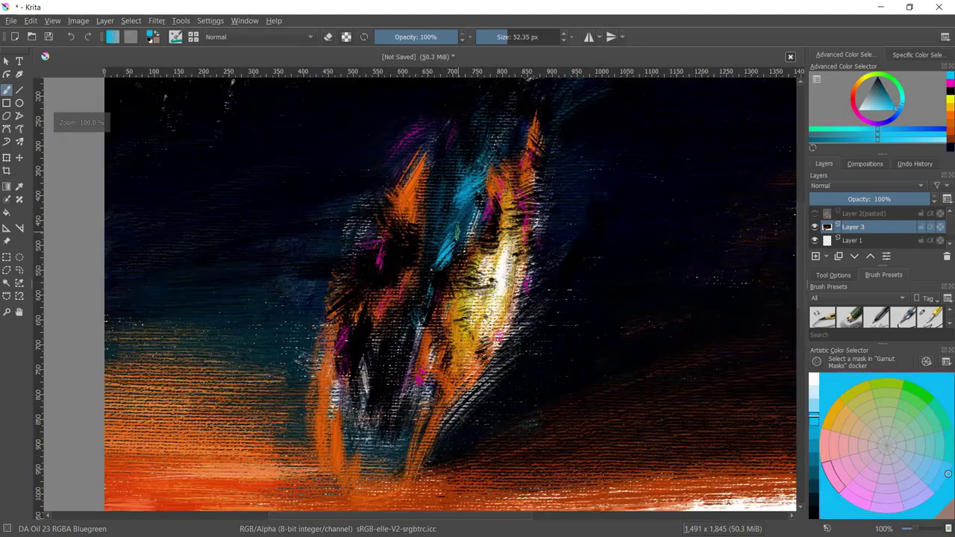
scroll(443, 257, up, 3)
mouse_move(379, 321)
mouse_down()
mouse_move(411, 290)
mouse_move(423, 348)
mouse_up()
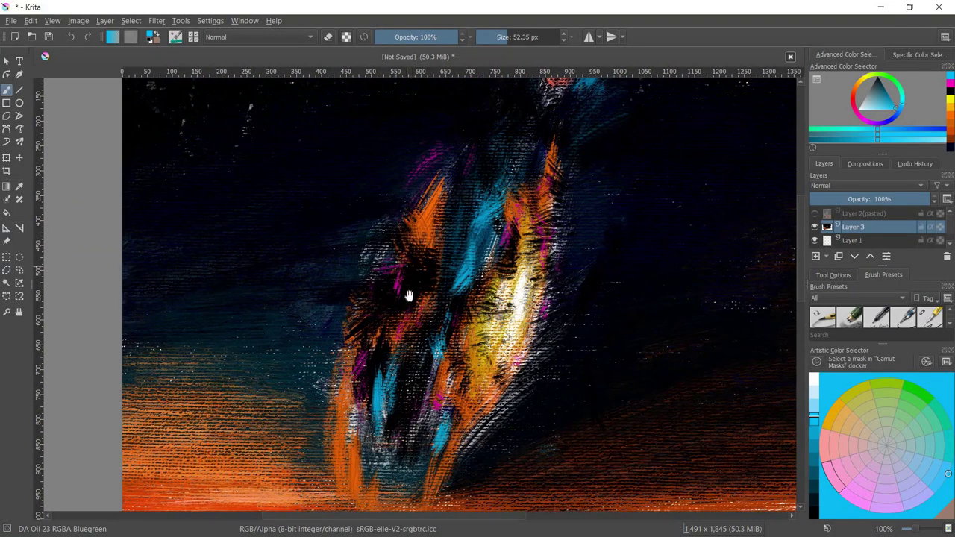
key(e)
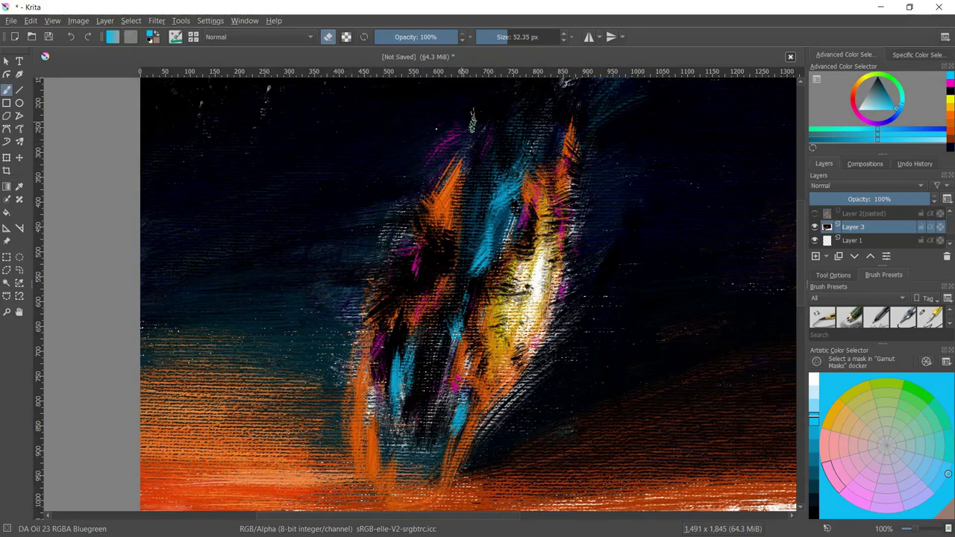
click(879, 110)
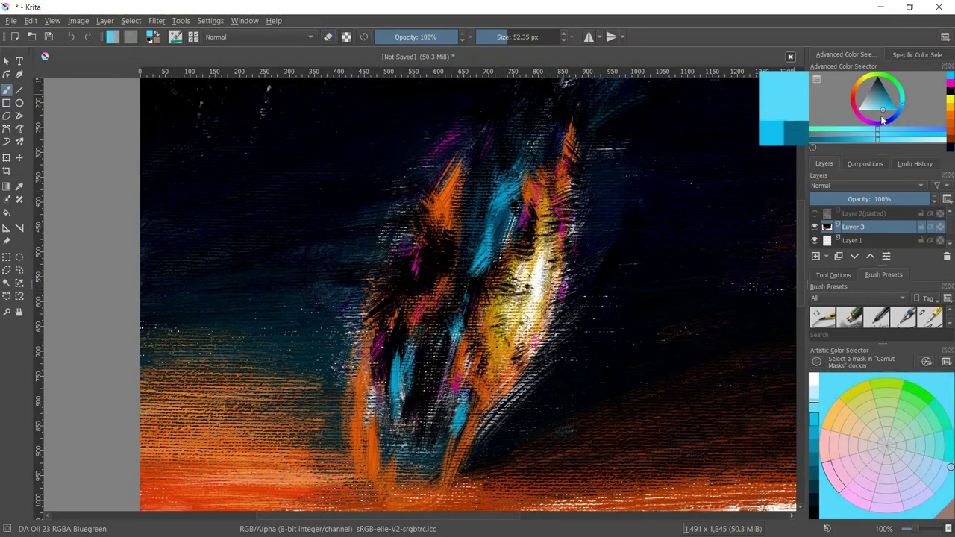
key(e)
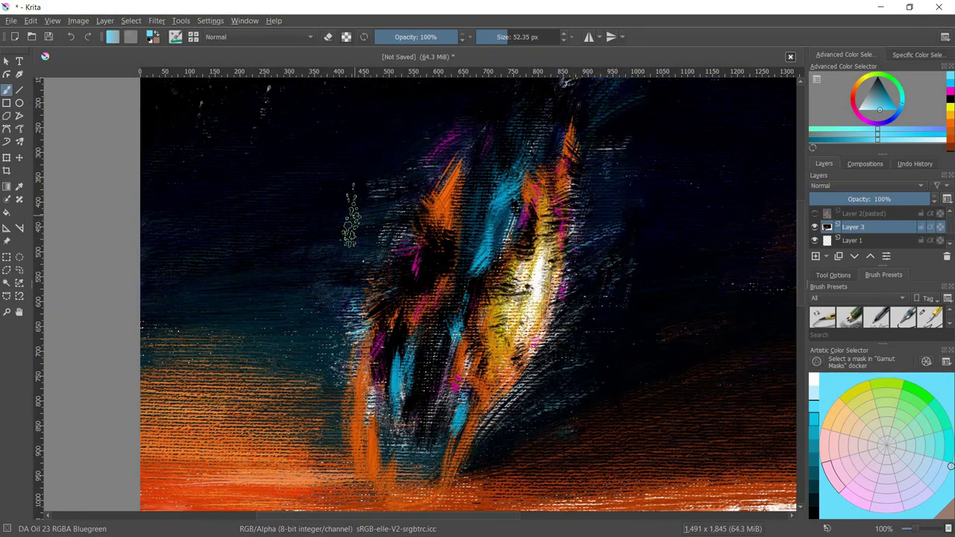
key(minus)
click(880, 87)
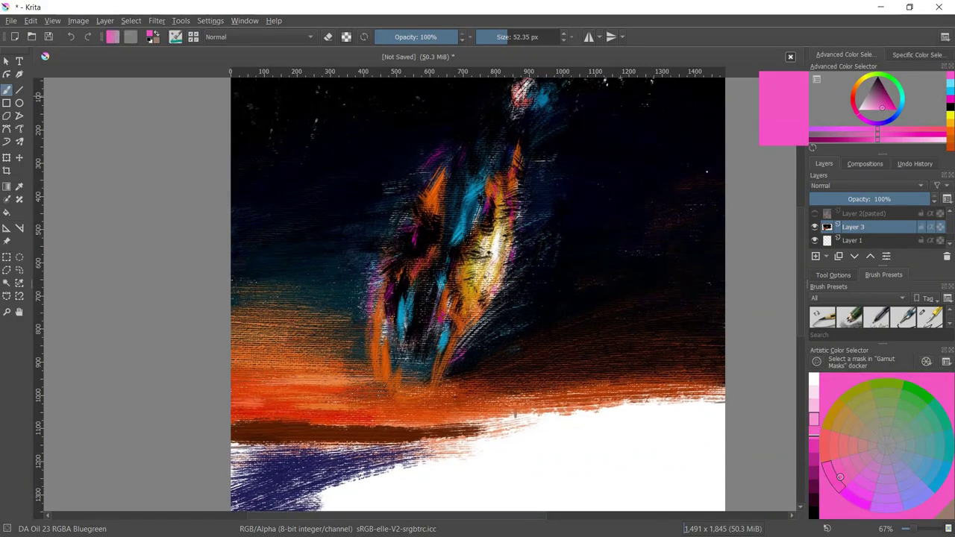
Paint pale yellowish-white highlights at the nebula's lower end and enlarge the brush to about 63 px
ctrl+click(394, 307)
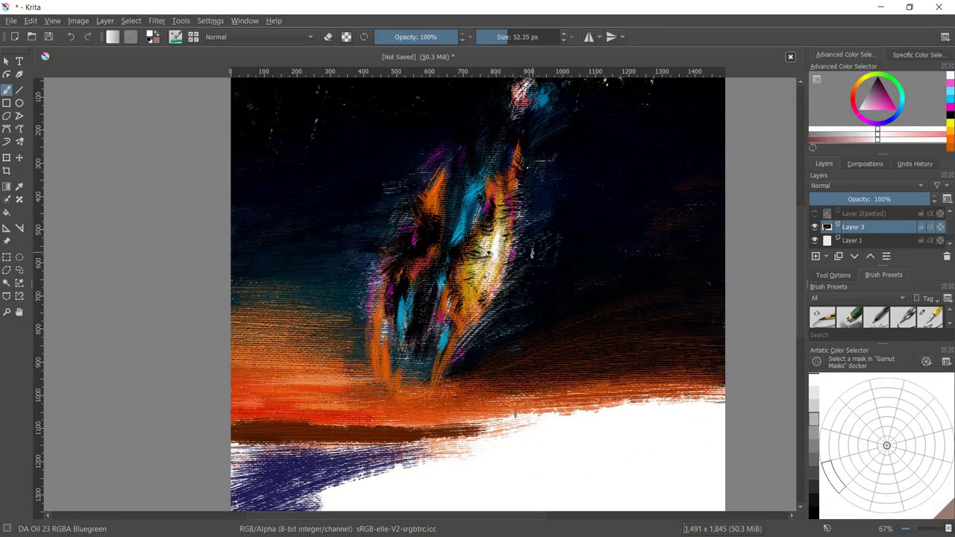
ctrl+click(403, 310)
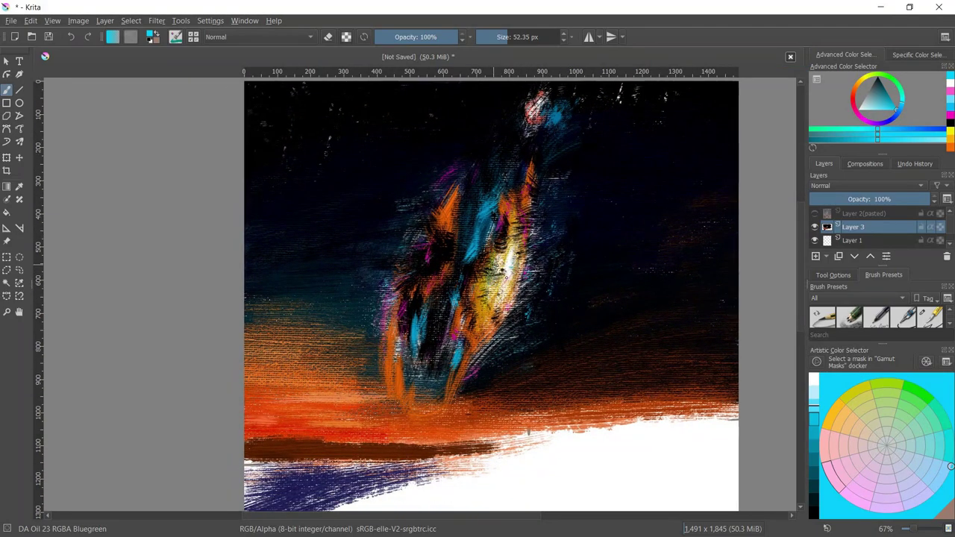
ctrl+click(483, 362)
drag(483, 361, 470, 343)
ctrl+click(459, 351)
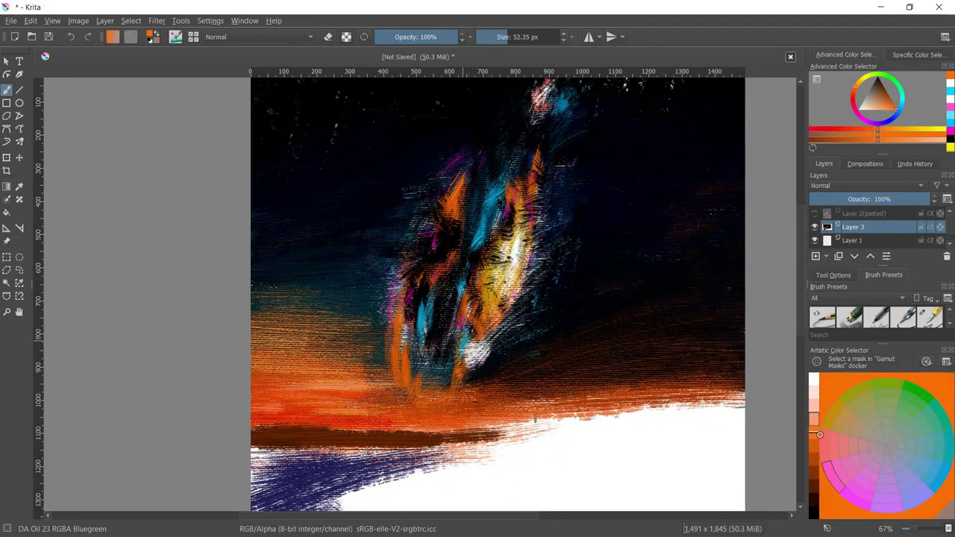
key(bracketright)
drag(458, 376, 430, 402)
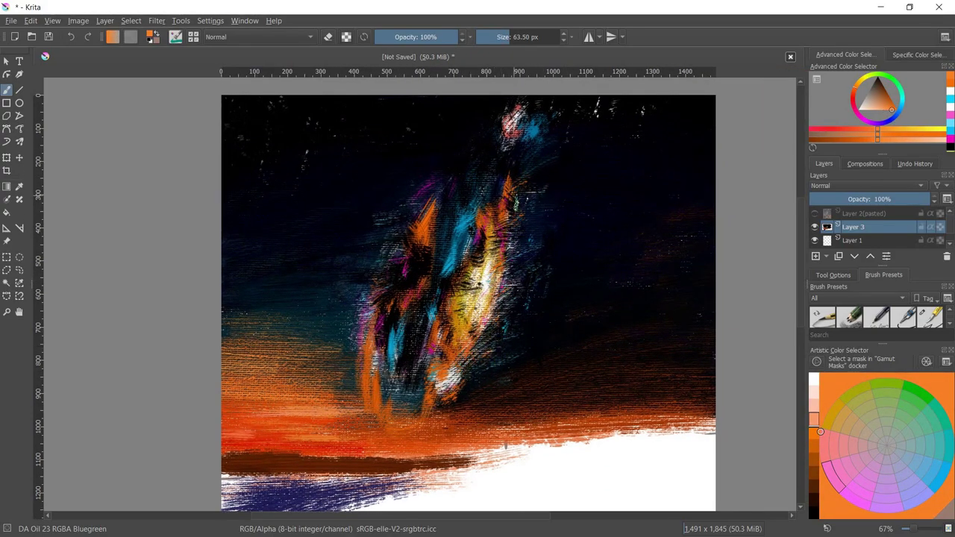
Dab light-cyan touches across the upper sky, then shrink the brush to about 23 px
drag(406, 317, 420, 323)
ctrl+click(369, 253)
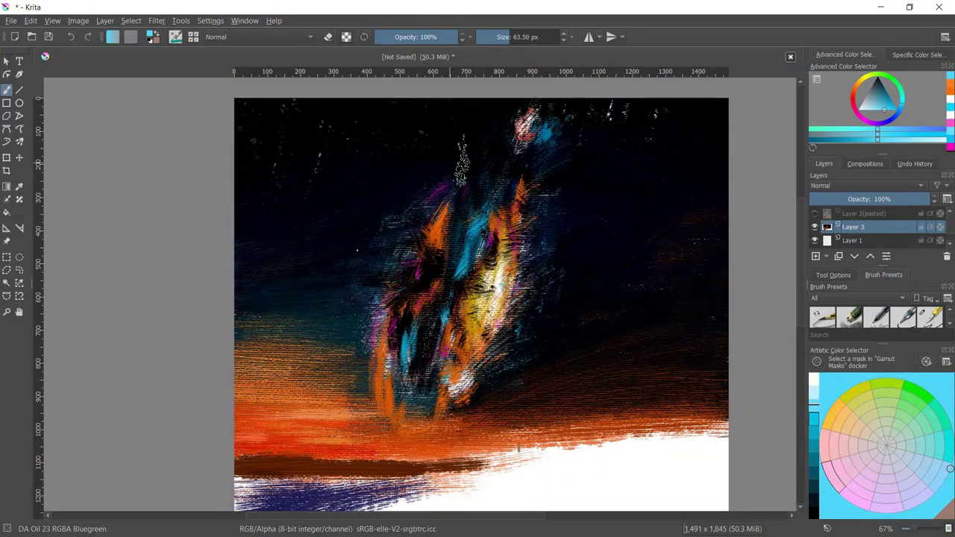
drag(397, 403, 362, 512)
key(d)
ctrl+click(440, 343)
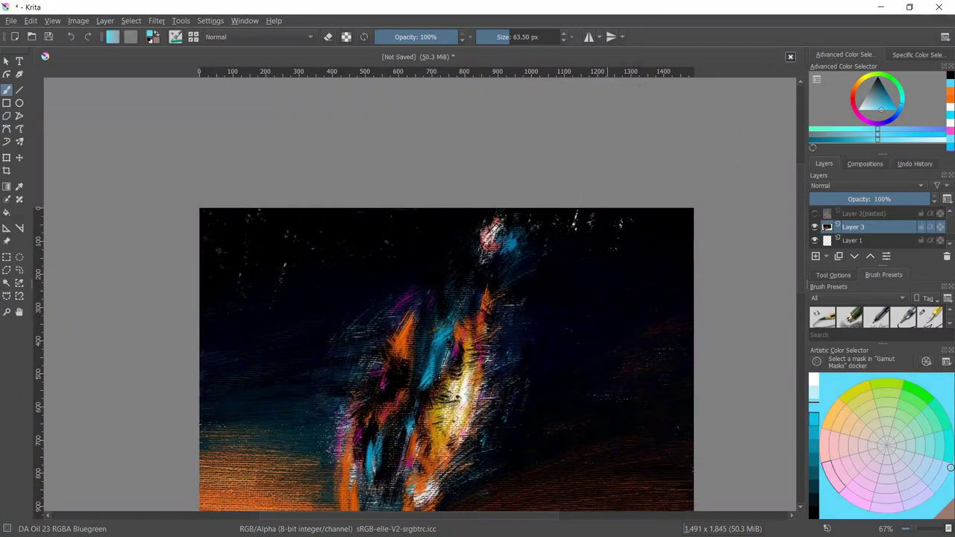
drag(440, 343, 448, 249)
drag(504, 239, 511, 217)
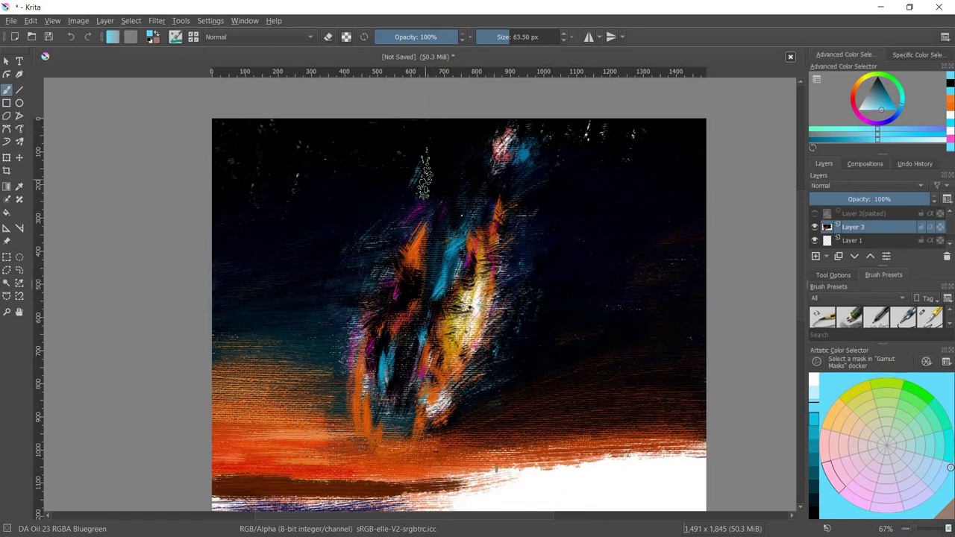
drag(432, 158, 406, 220)
drag(544, 168, 542, 205)
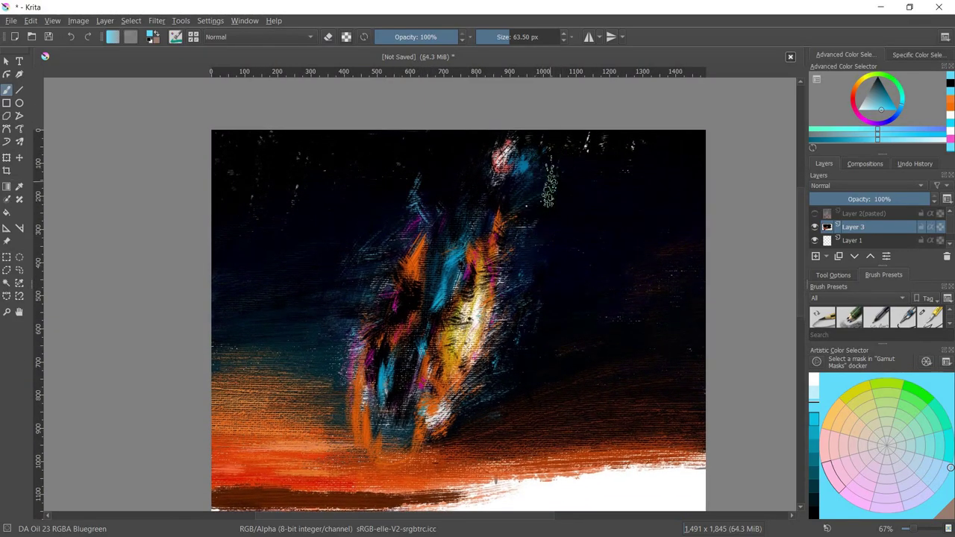
mouse_move(456, 358)
mouse_down()
mouse_move(475, 300)
mouse_move(522, 318)
mouse_up()
key(d)
shift+drag(470, 230, 468, 236)
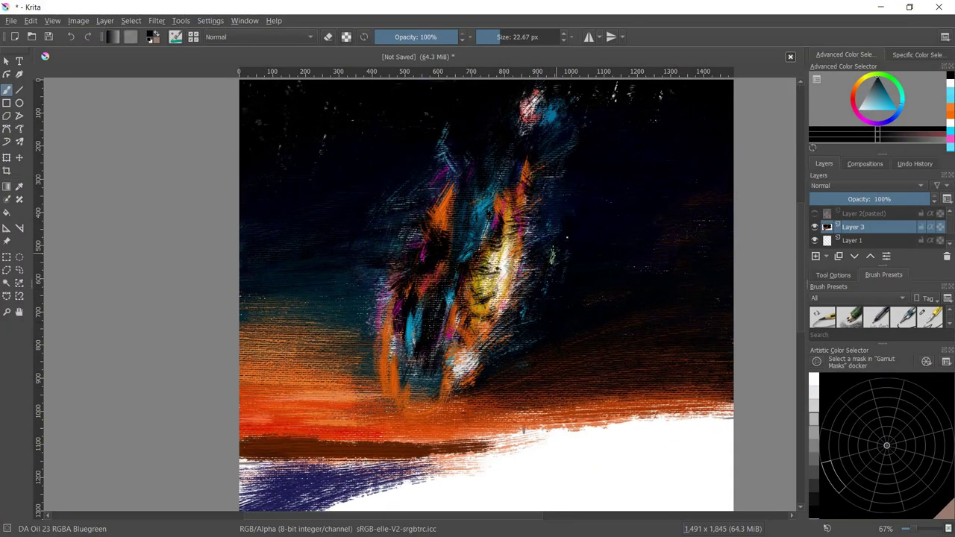
Zoom and pan around the nebula's centre while adjusting the brush size
scroll(540, 224, up, 3)
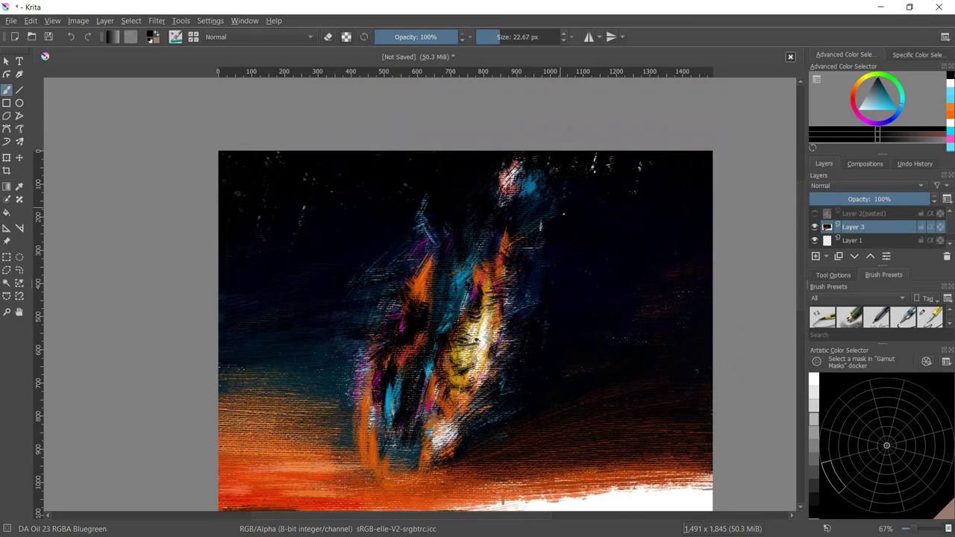
scroll(499, 261, down, 2)
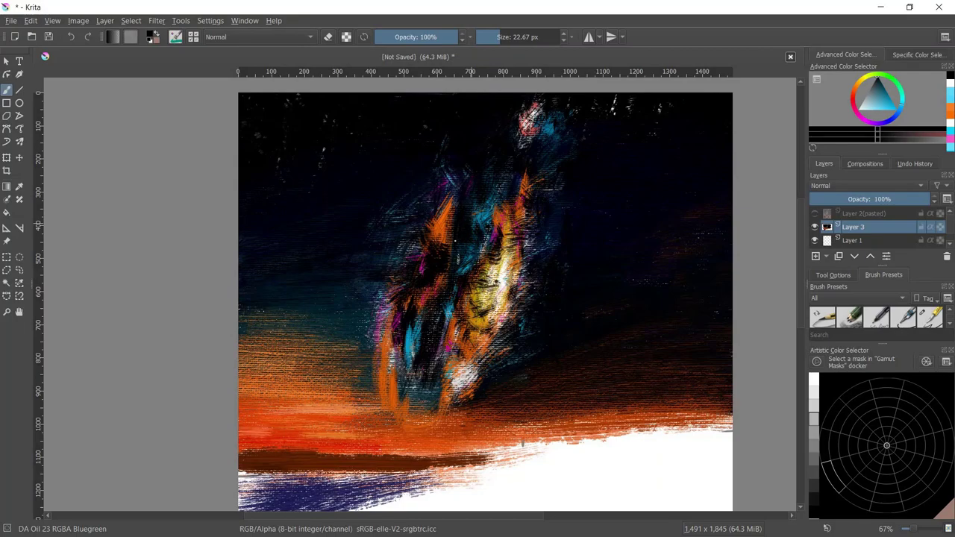
scroll(456, 250, down, 2)
key(bracketright)
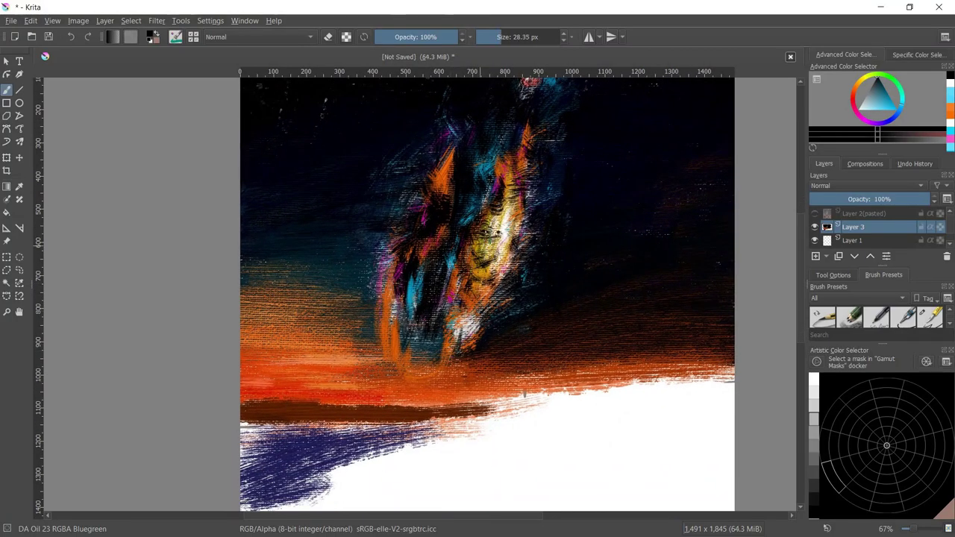
scroll(478, 247, up, 1)
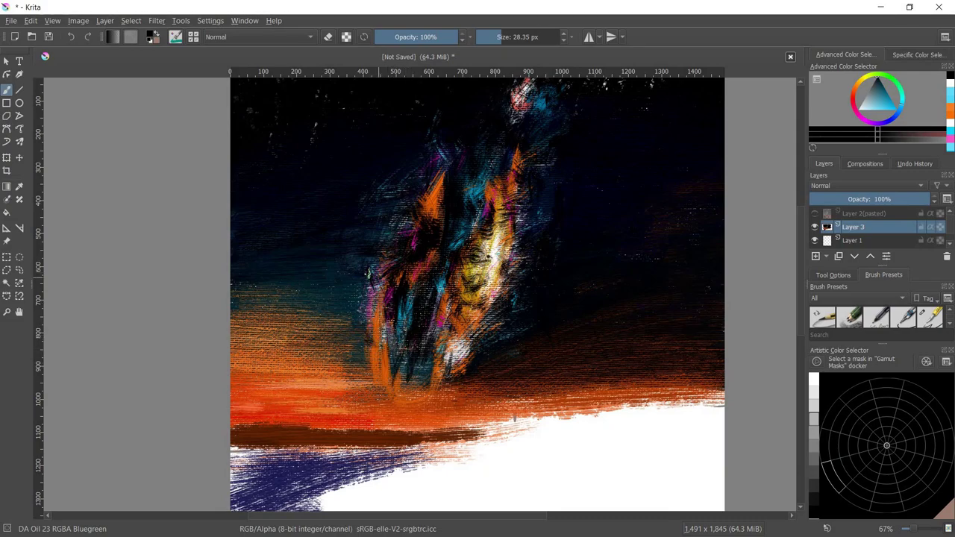
key(bracketleft)
key(bracketleft)
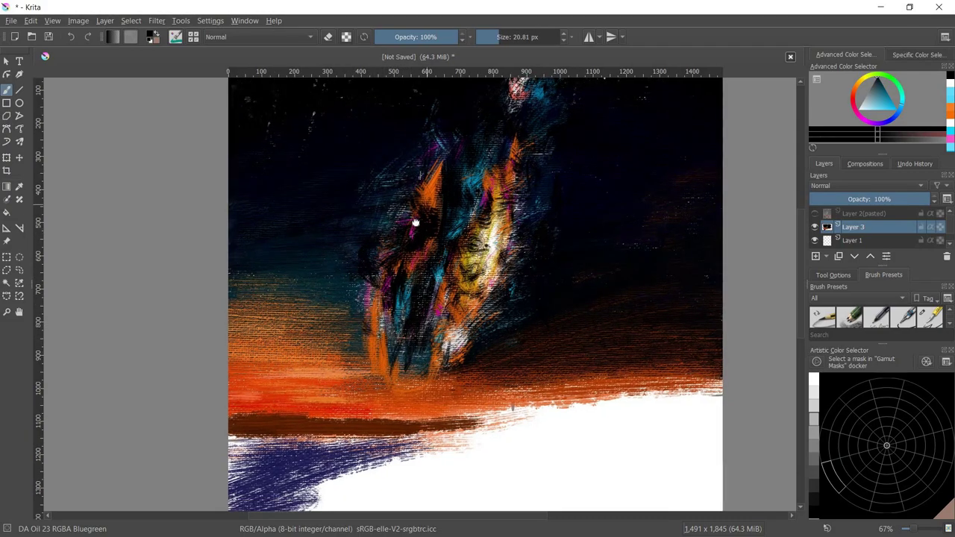
scroll(373, 253, up, 1)
scroll(414, 302, down, 1)
scroll(403, 306, down, 1)
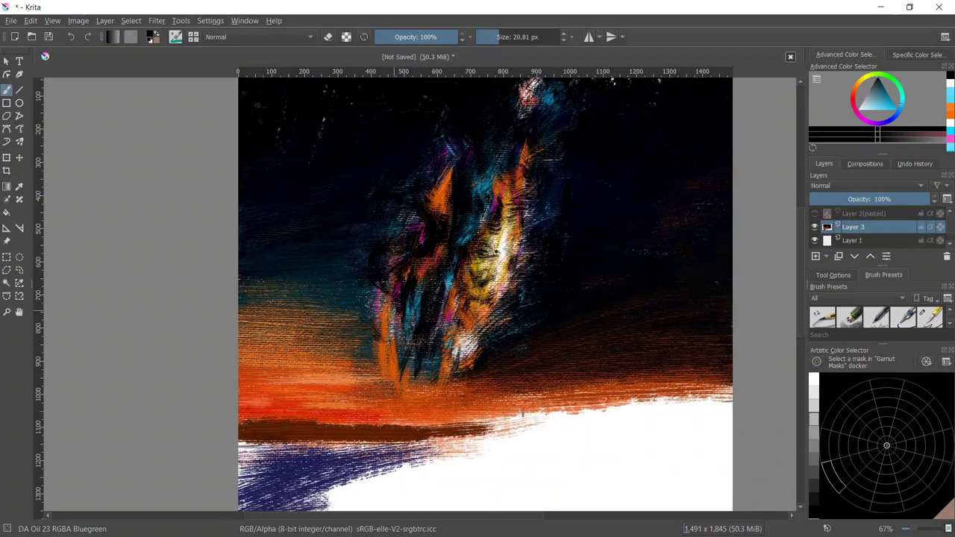
scroll(384, 310, down, 1)
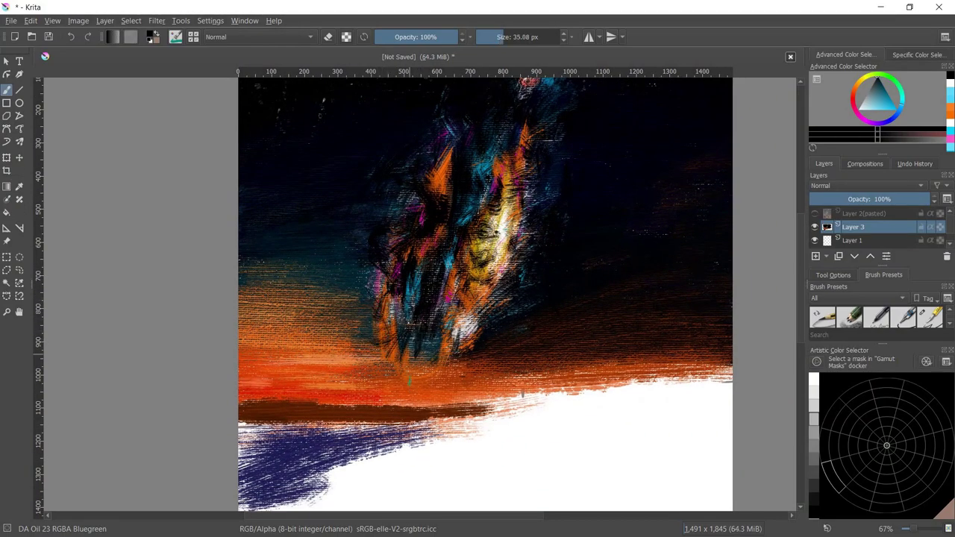
mouse_move(558, 186)
mouse_down()
mouse_move(549, 216)
mouse_move(558, 184)
mouse_up()
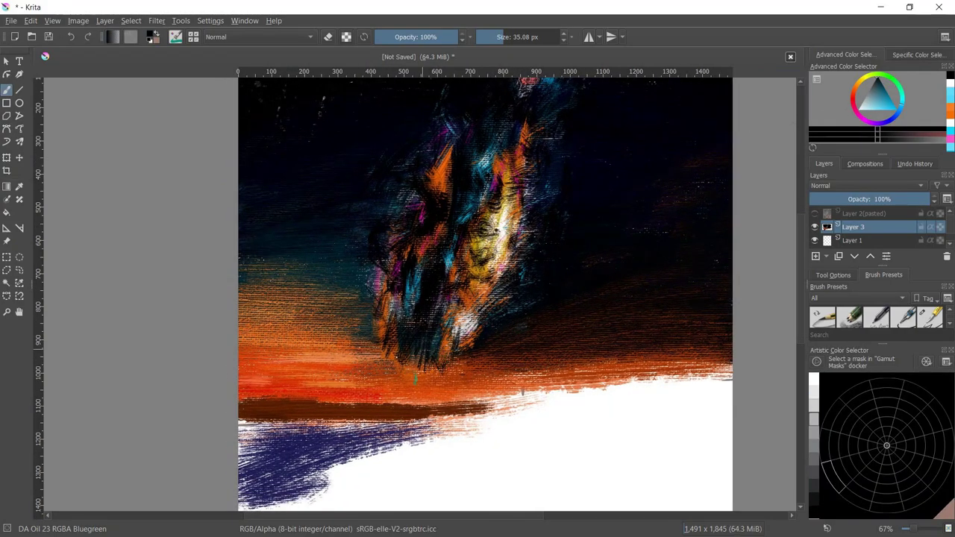
drag(424, 379, 412, 399)
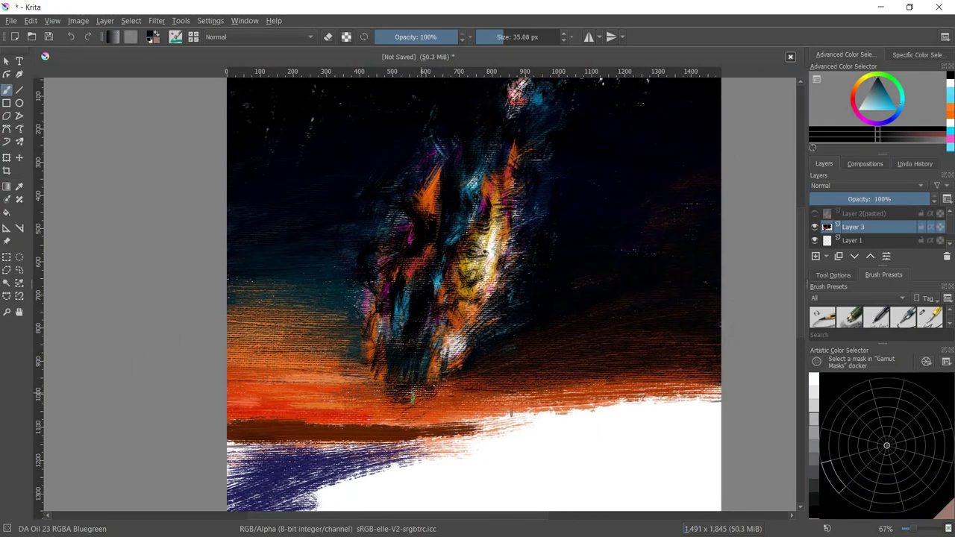
Try several colours, shrink the brush to about 25 px, and hatch near-black over the nebula's centre
ctrl+click(371, 383)
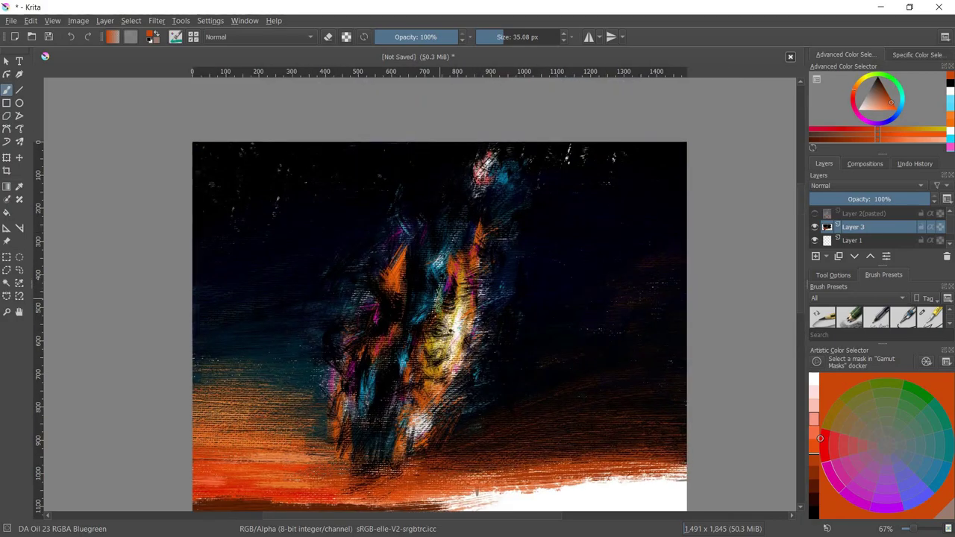
drag(483, 334, 458, 369)
ctrl+click(547, 231)
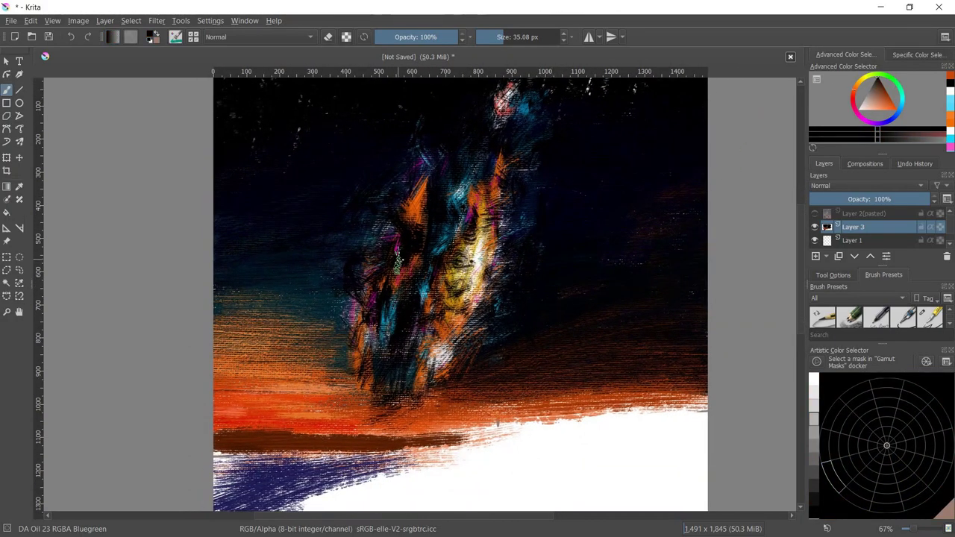
key(bracketleft)
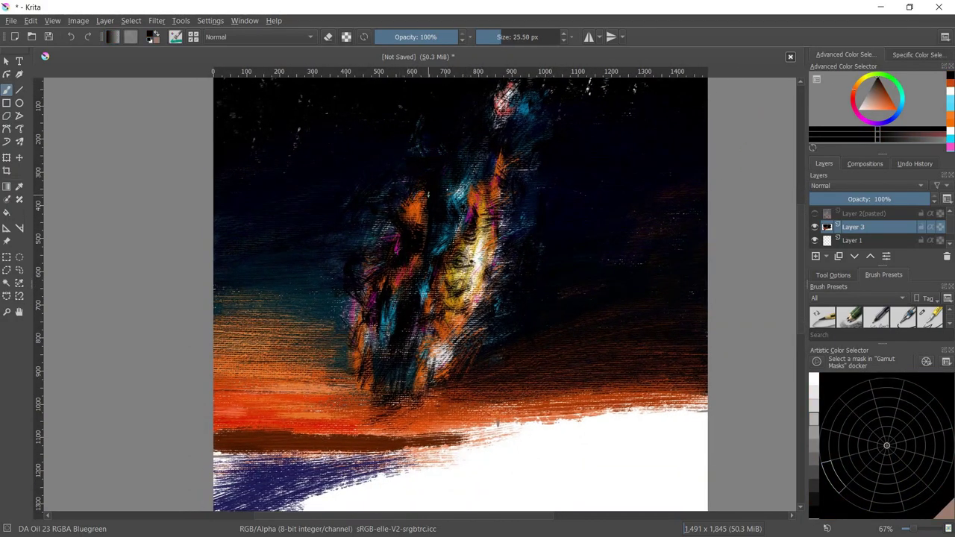
ctrl+click(340, 267)
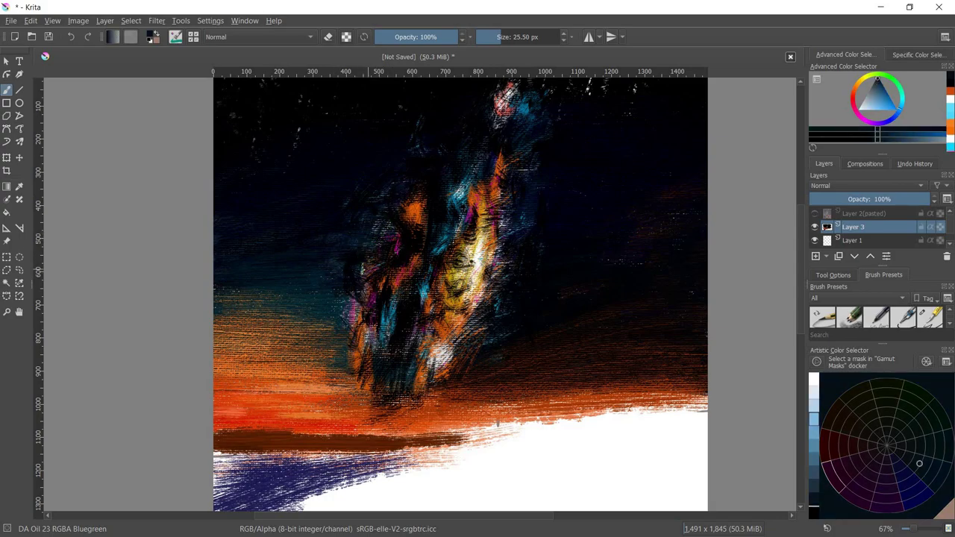
scroll(371, 272, down, 2)
scroll(437, 234, up, 1)
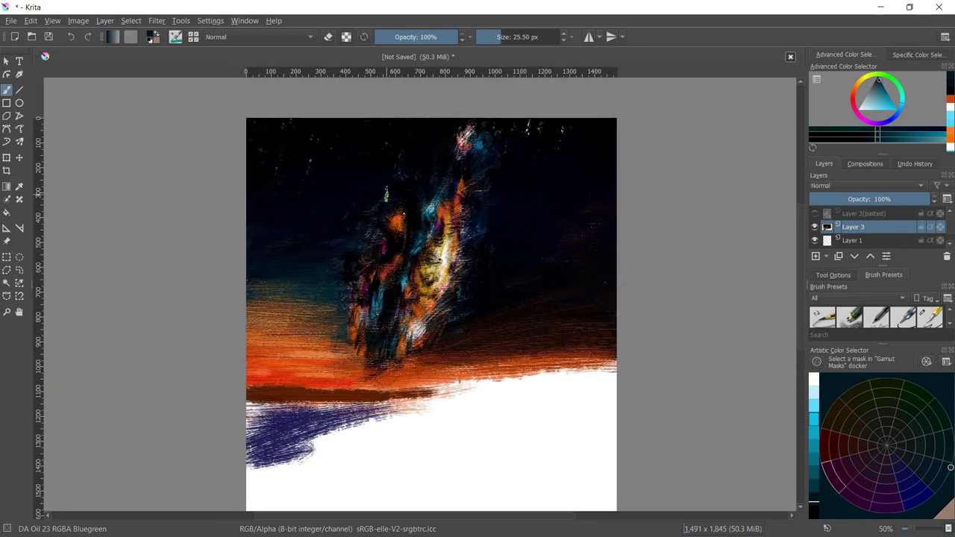
ctrl+click(398, 237)
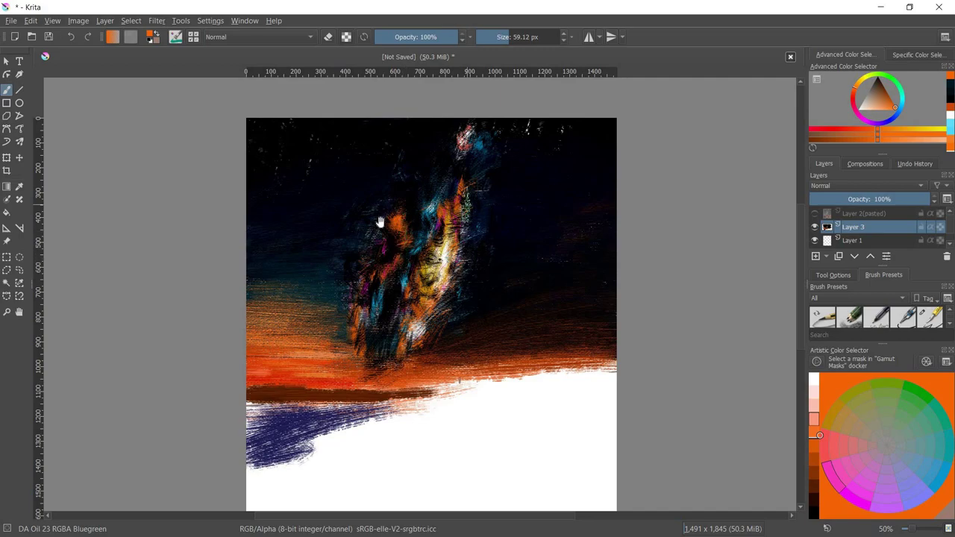
ctrl+click(486, 152)
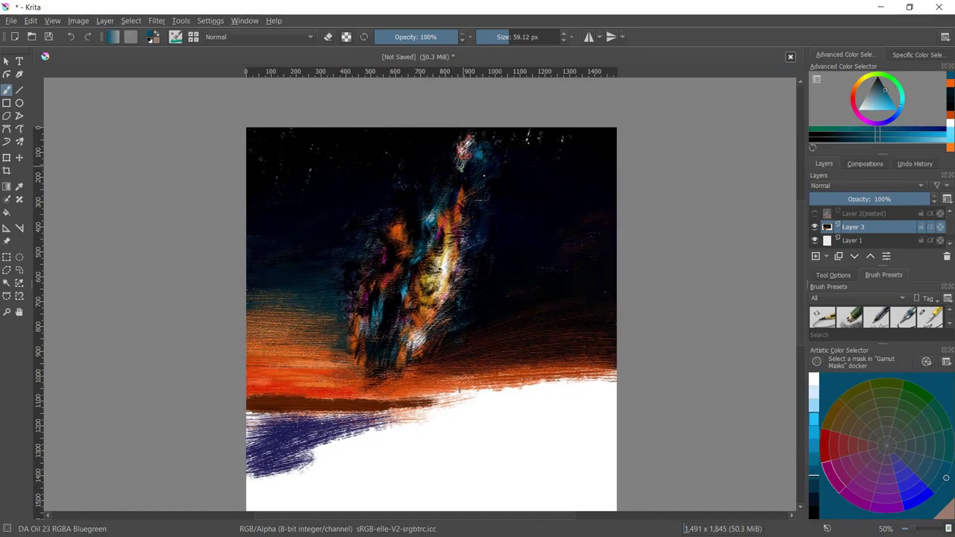
ctrl+click(398, 172)
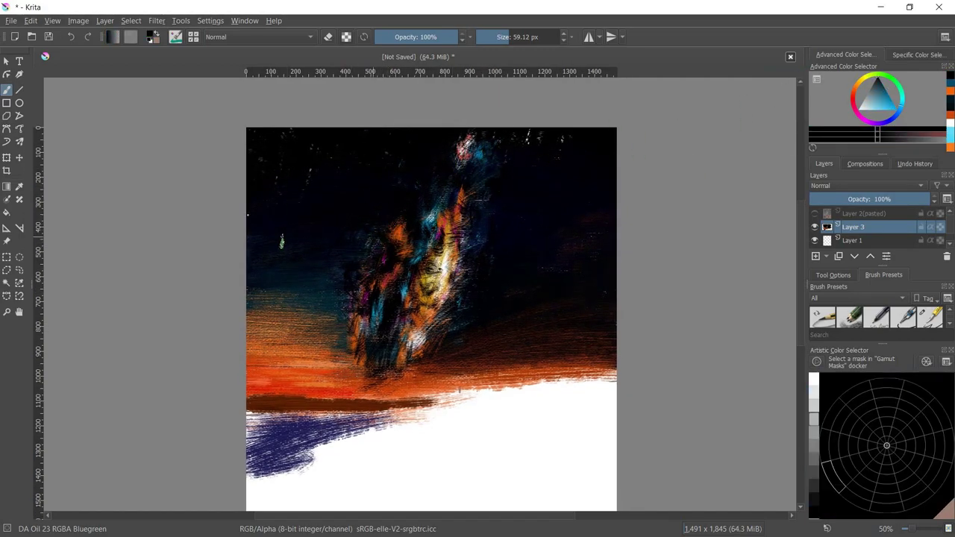
drag(441, 261, 467, 240)
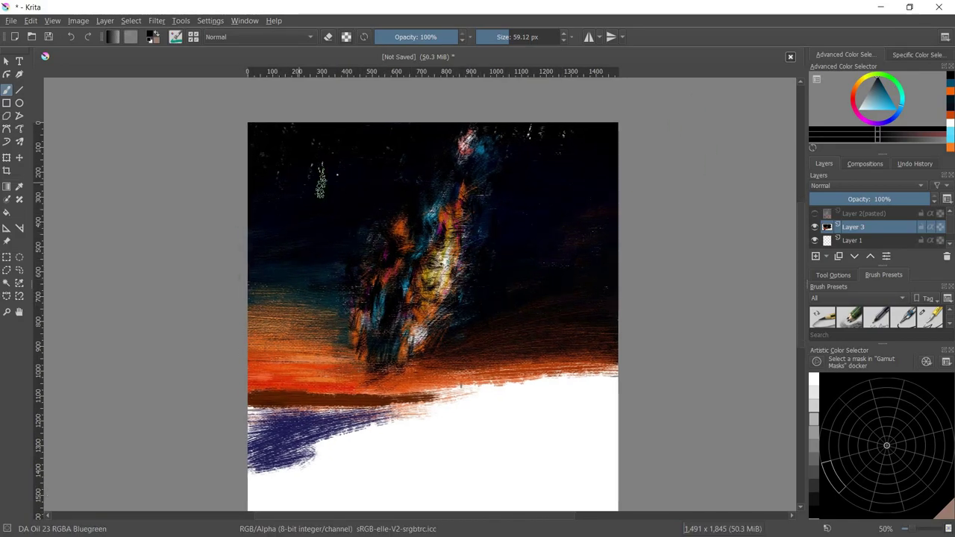
Use the Texture Splat brush with an expanded presets grid to dab small stars into the sky
key(slash)
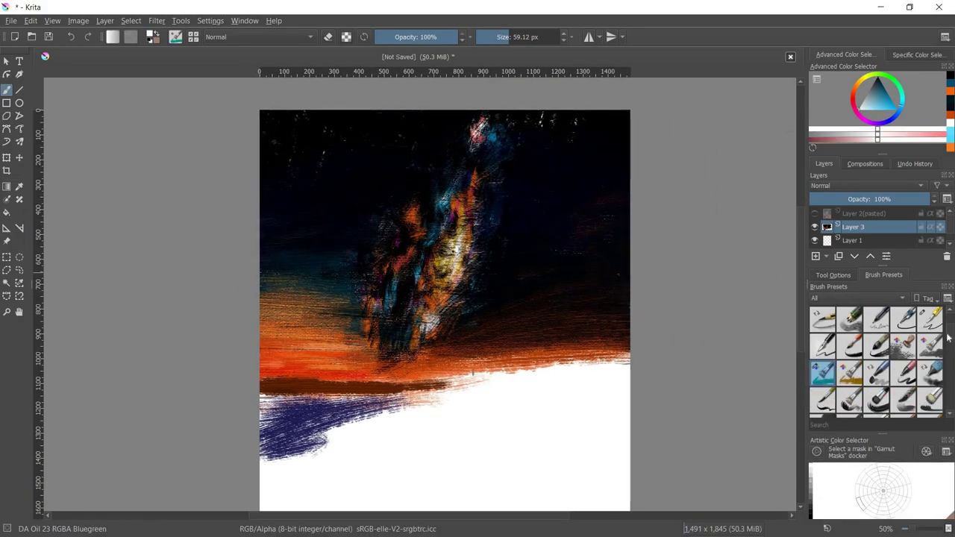
drag(880, 345, 880, 434)
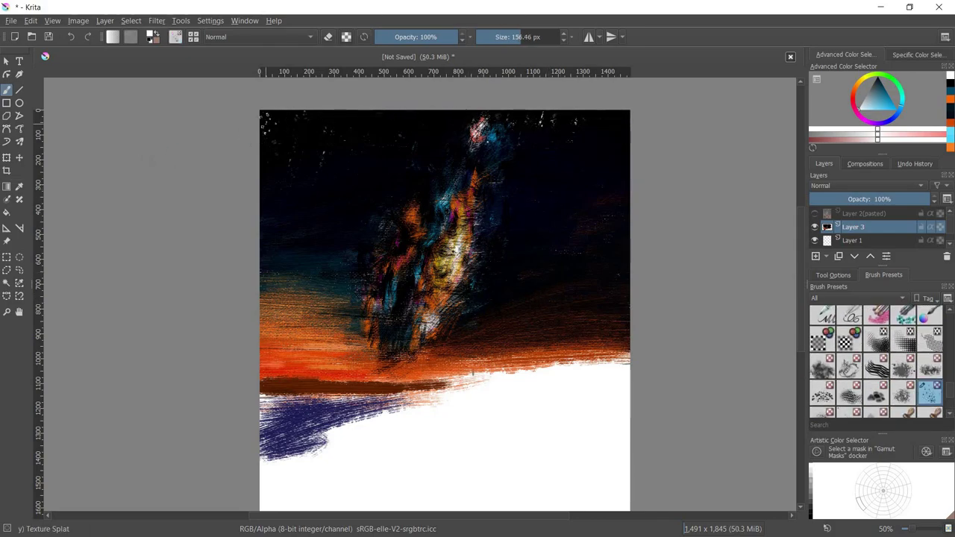
click(286, 126)
scroll(949, 319, up, 5)
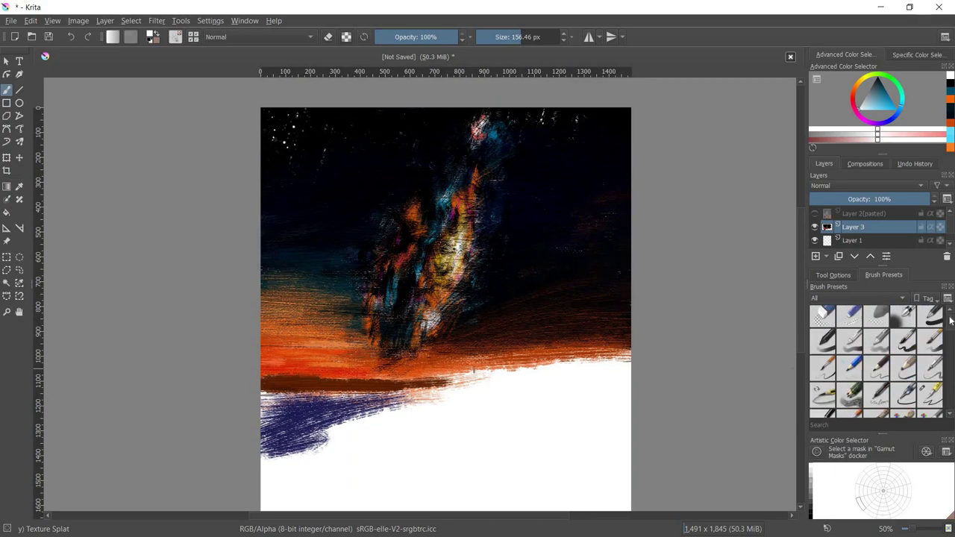
key(slash)
scroll(358, 269, up, 1)
drag(445, 194, 435, 248)
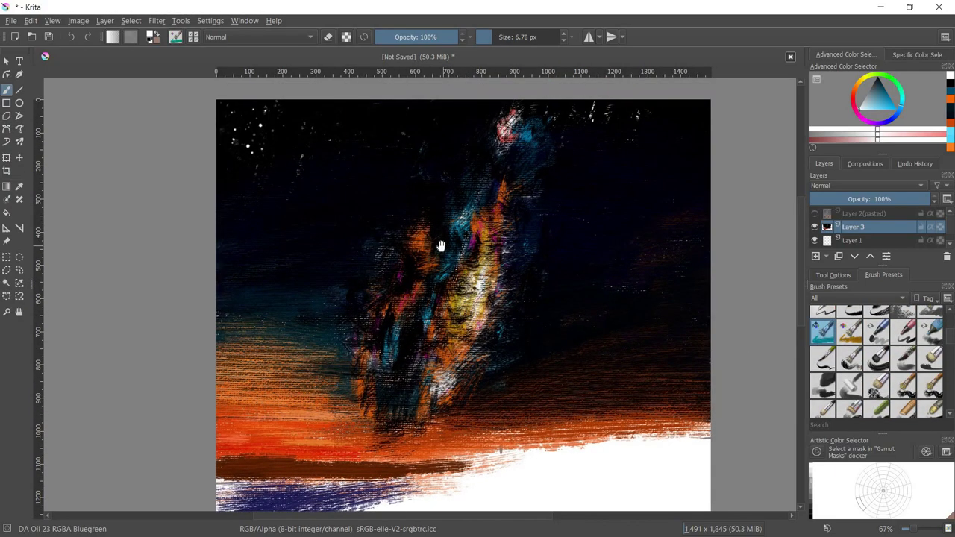
ctrl+click(436, 248)
Splatter white stars in the upper-right sky, then stamp more with the starfield brush at 59 px
key(slash)
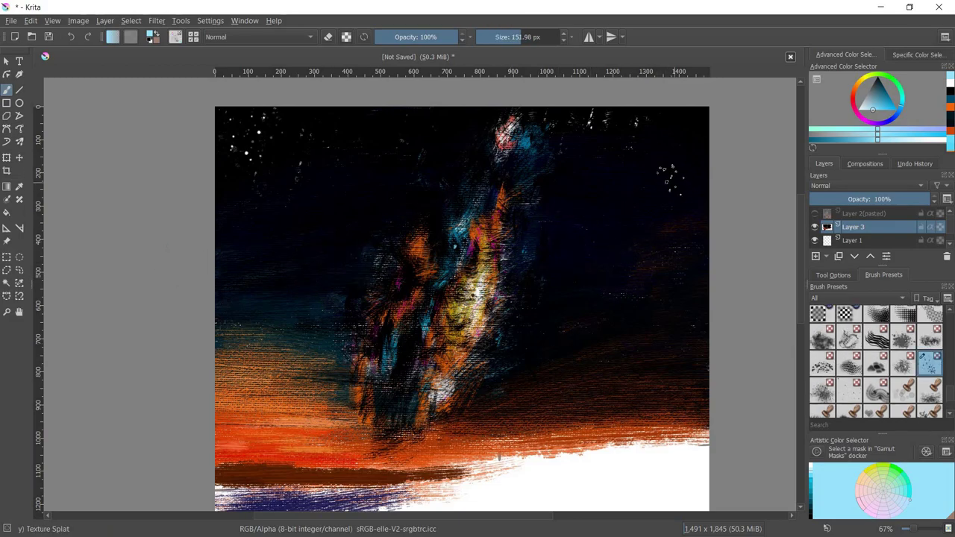
click(870, 108)
click(591, 142)
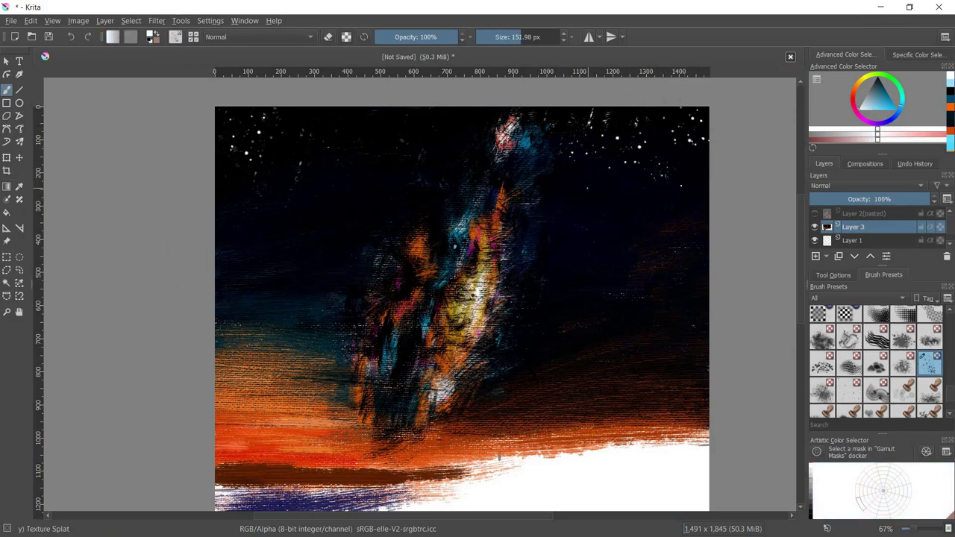
key(bracketleft)
key(bracketleft)
key(bracketleft)
key(slash)
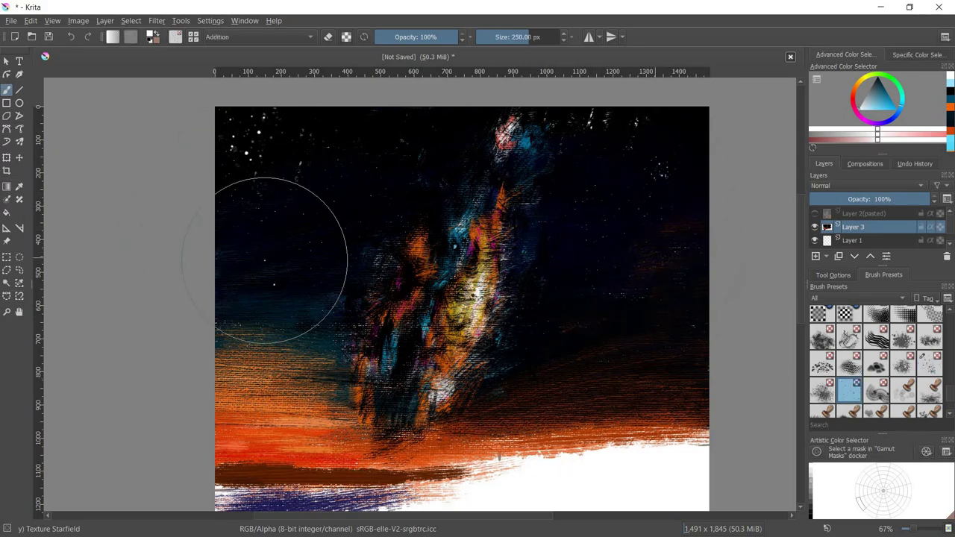
mouse_move(434, 269)
mouse_down()
mouse_move(412, 276)
mouse_move(427, 273)
mouse_up()
key(bracketleft)
key(bracketleft)
key(bracketleft)
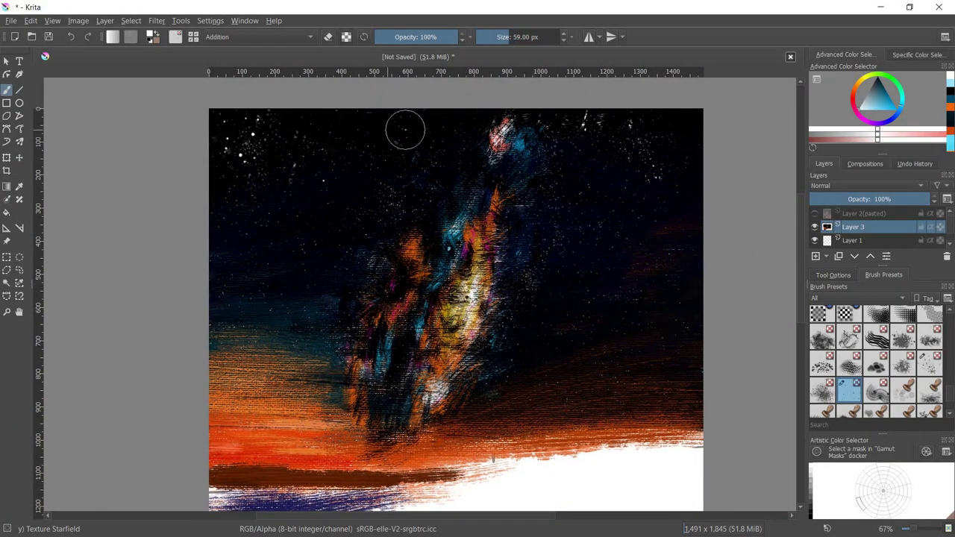
scroll(876, 358, down, 3)
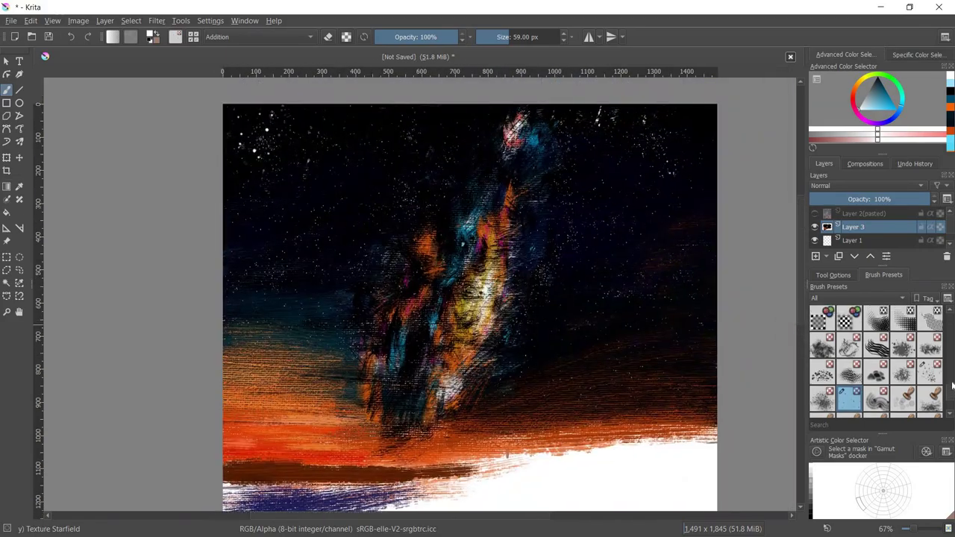
click(822, 369)
scroll(452, 251, up, 5)
scroll(452, 251, down, 2)
scroll(463, 269, down, 1)
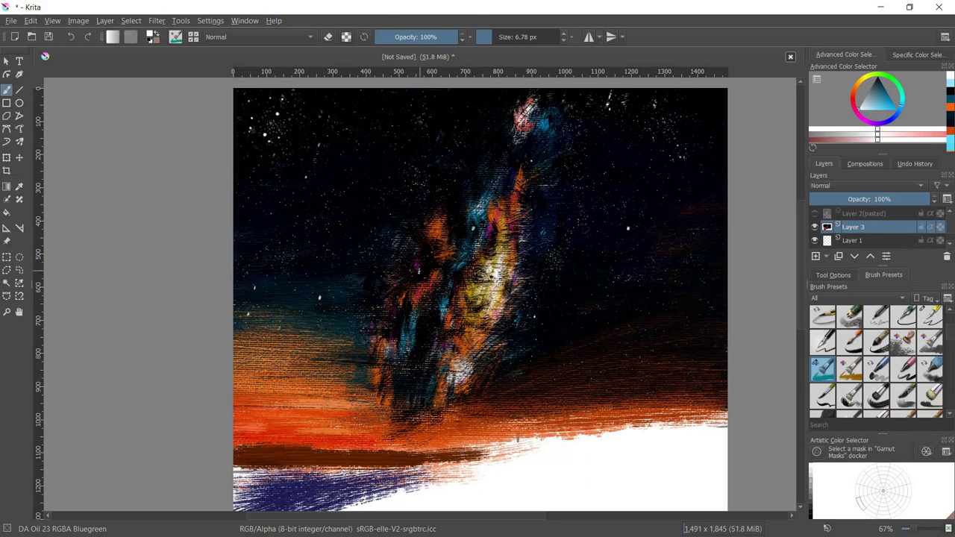
Zoom in on the dark star field, choosing pink, orange and then light blue paint colours
drag(477, 299, 482, 310)
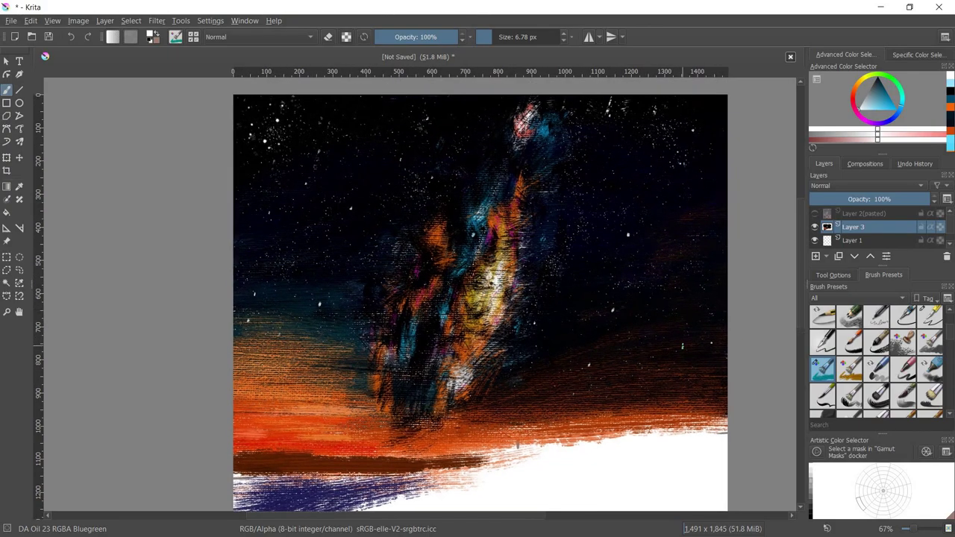
scroll(510, 330, up, 1)
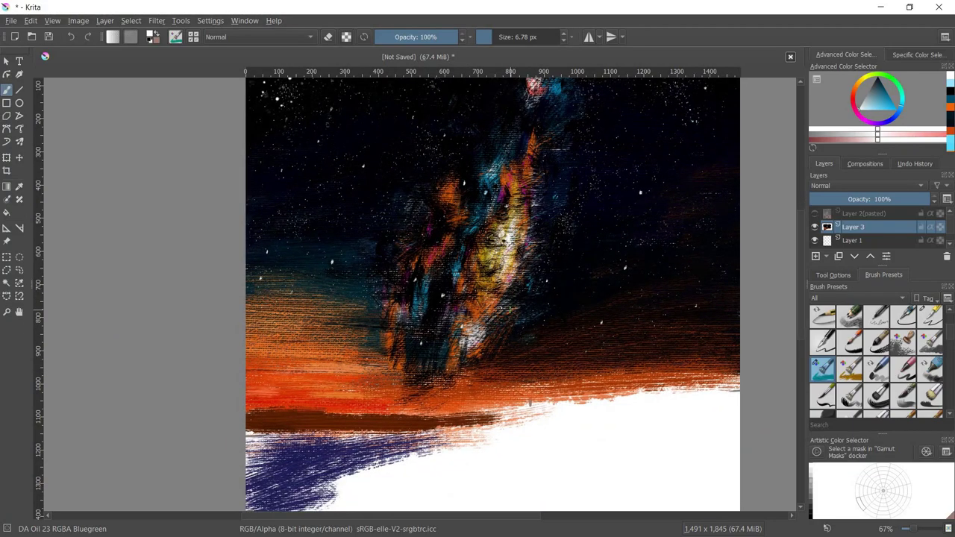
scroll(509, 330, up, 1)
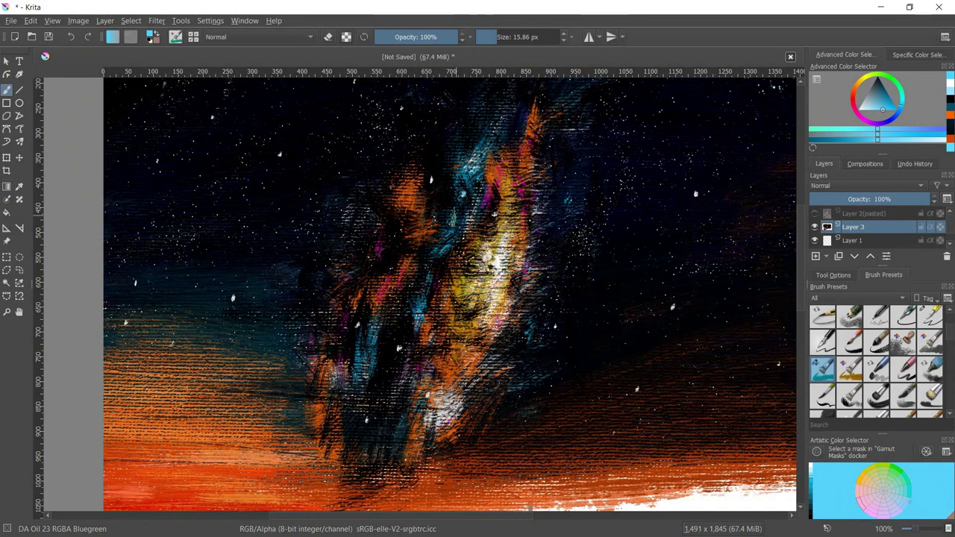
drag(399, 347, 454, 346)
ctrl+click(454, 345)
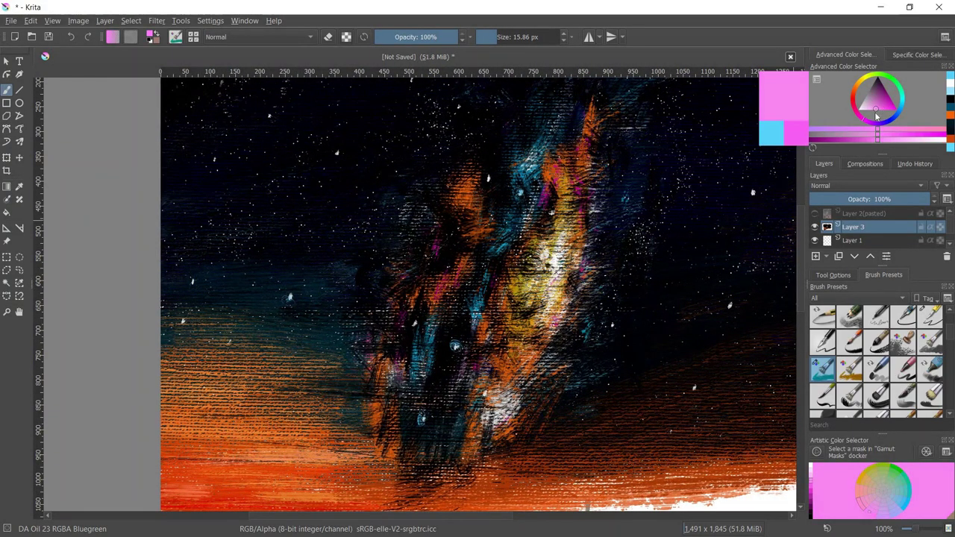
ctrl+click(411, 324)
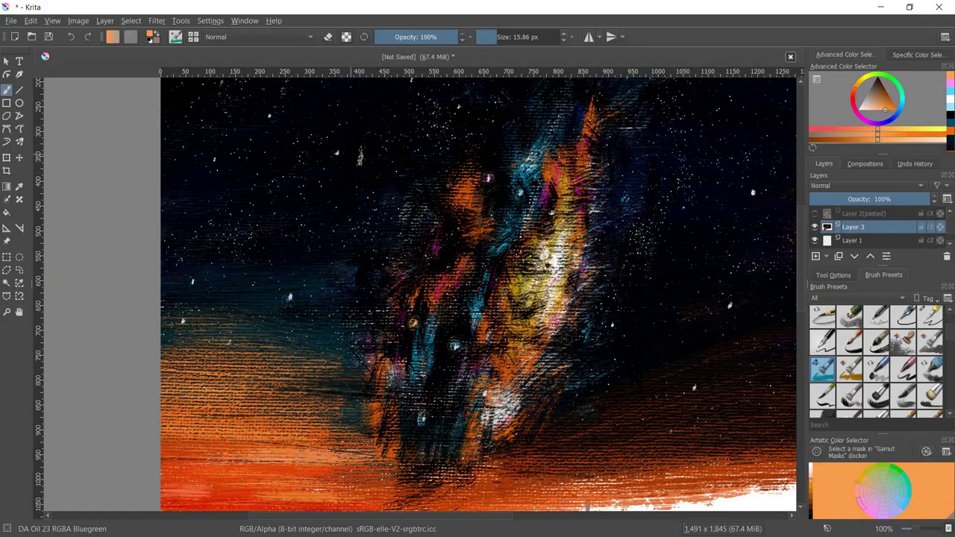
scroll(736, 365, up, 2)
drag(330, 277, 375, 323)
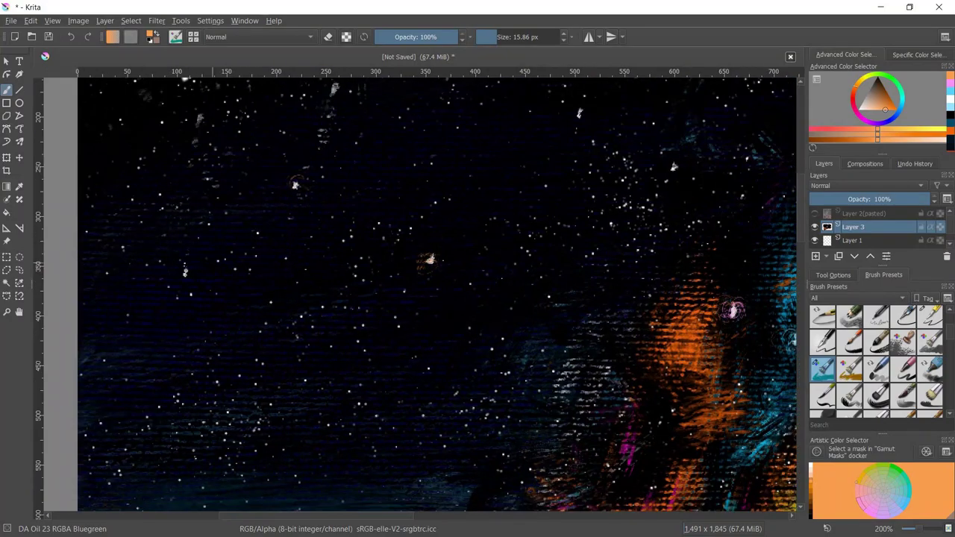
ctrl+click(184, 274)
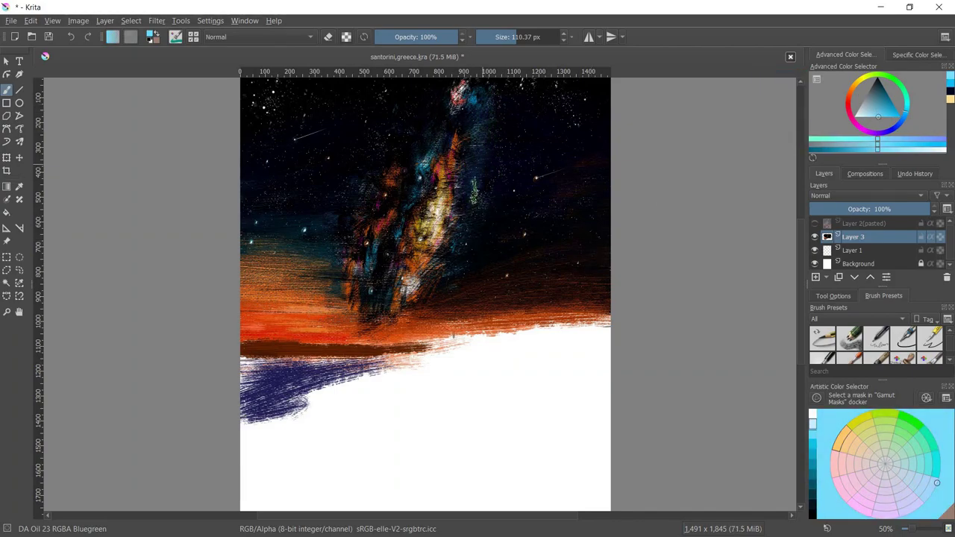
Sample nebula and orange colours, add Layer 5 above Layer 3, and pick light blue
ctrl+click(486, 165)
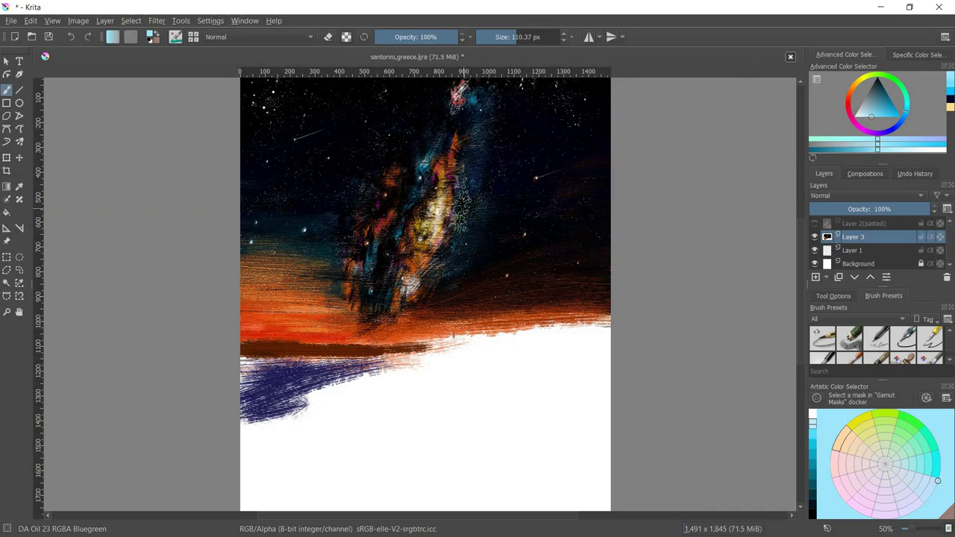
ctrl+click(467, 188)
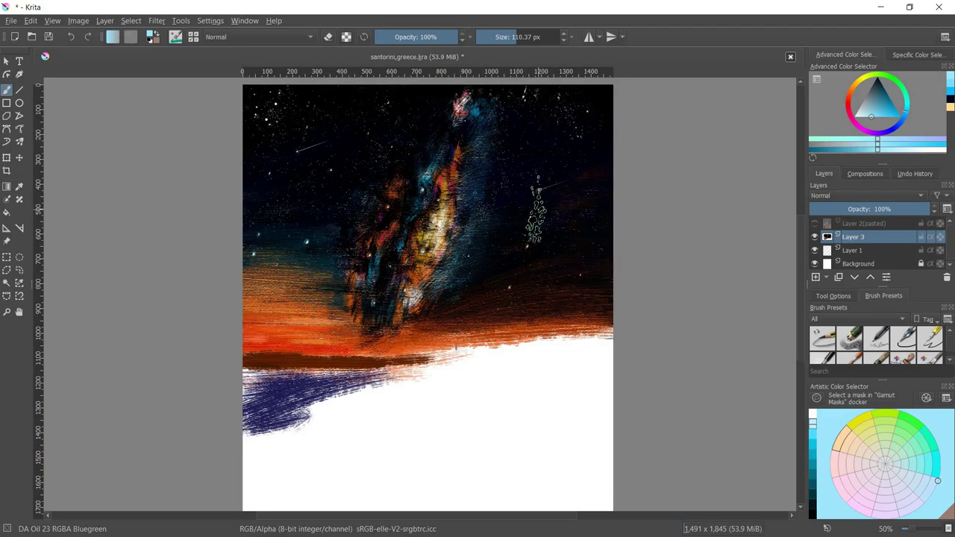
ctrl+click(406, 306)
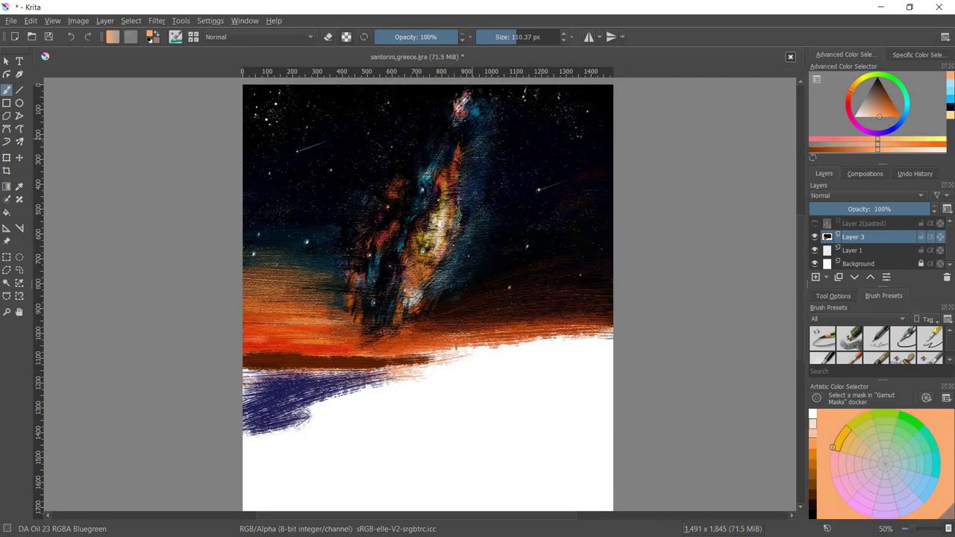
key(Insert)
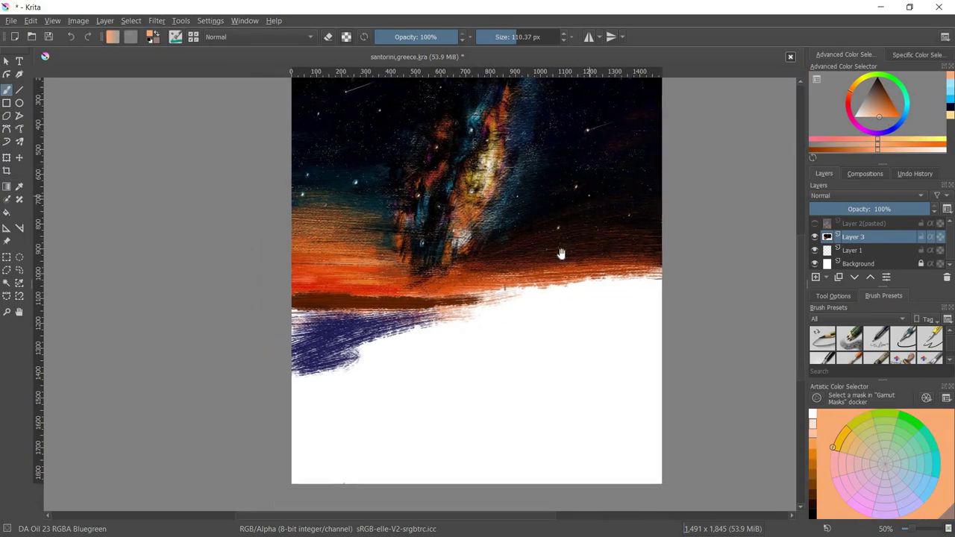
ctrl+click(528, 165)
key(bracketright)
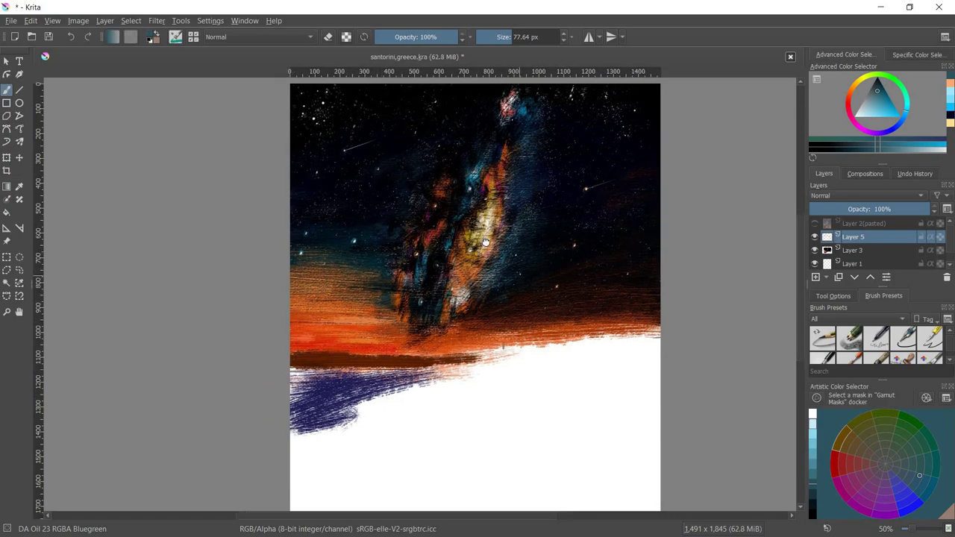
Paint the lower canvas below the horizon dark brown
drag(364, 163, 386, 166)
ctrl+click(536, 264)
scroll(592, 261, down, 1)
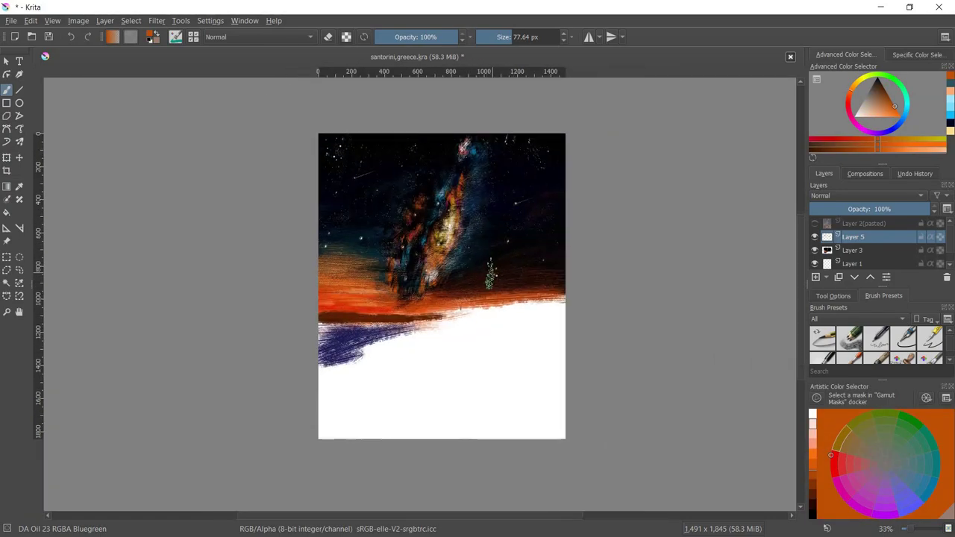
scroll(481, 283, up, 1)
click(880, 82)
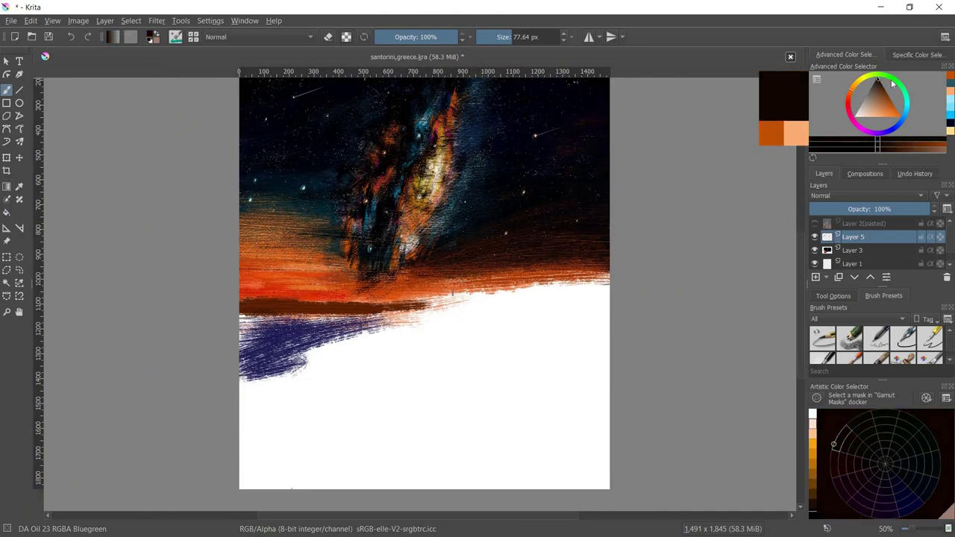
drag(473, 369, 315, 432)
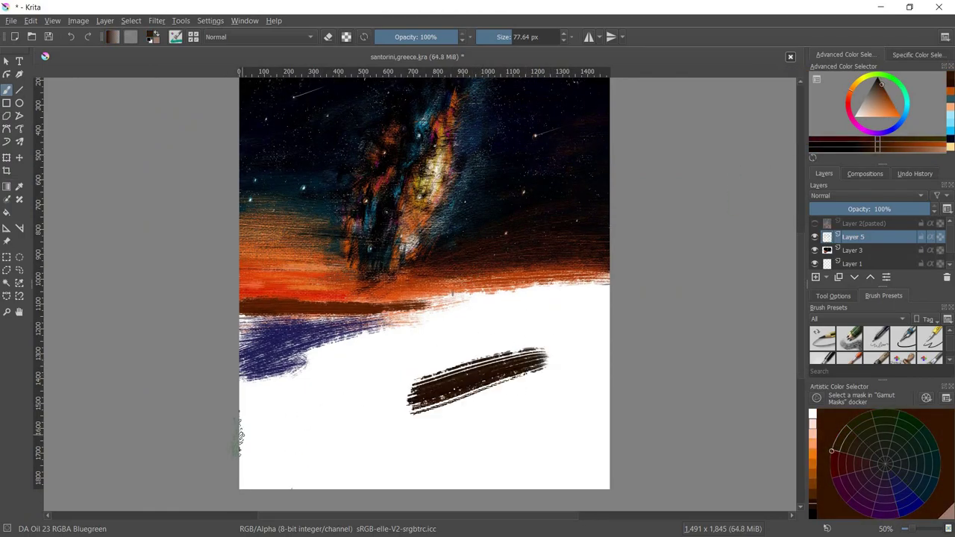
mouse_move(246, 414)
mouse_down()
mouse_move(512, 347)
mouse_move(390, 447)
mouse_up()
mouse_move(269, 477)
mouse_down()
mouse_move(639, 432)
mouse_move(516, 493)
mouse_move(337, 395)
mouse_move(604, 320)
mouse_move(613, 298)
mouse_move(552, 321)
mouse_move(426, 328)
mouse_move(403, 351)
mouse_move(290, 394)
mouse_move(321, 373)
mouse_move(443, 426)
mouse_move(416, 376)
mouse_up()
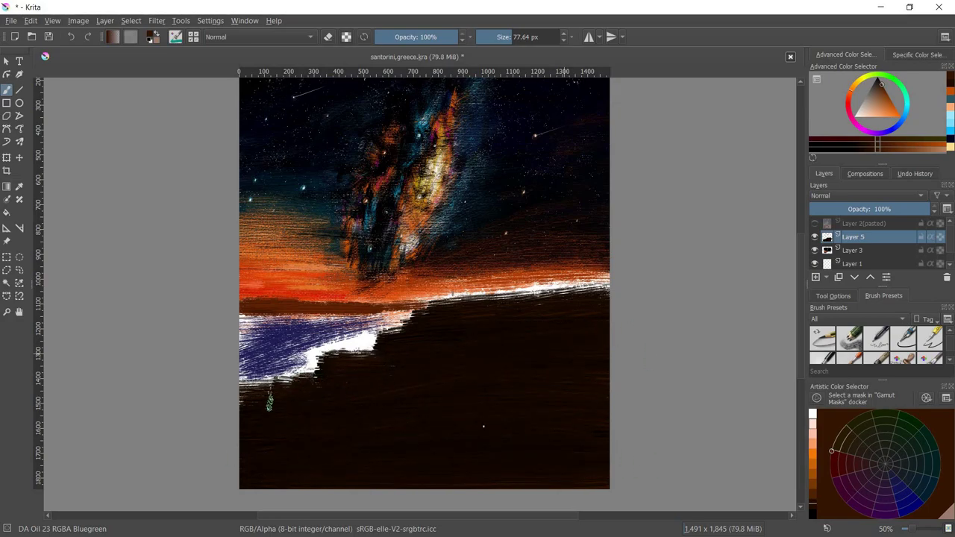
Brush peach tan over most of the cliffs, extending it down to the bottom edge
click(871, 109)
drag(395, 402, 514, 339)
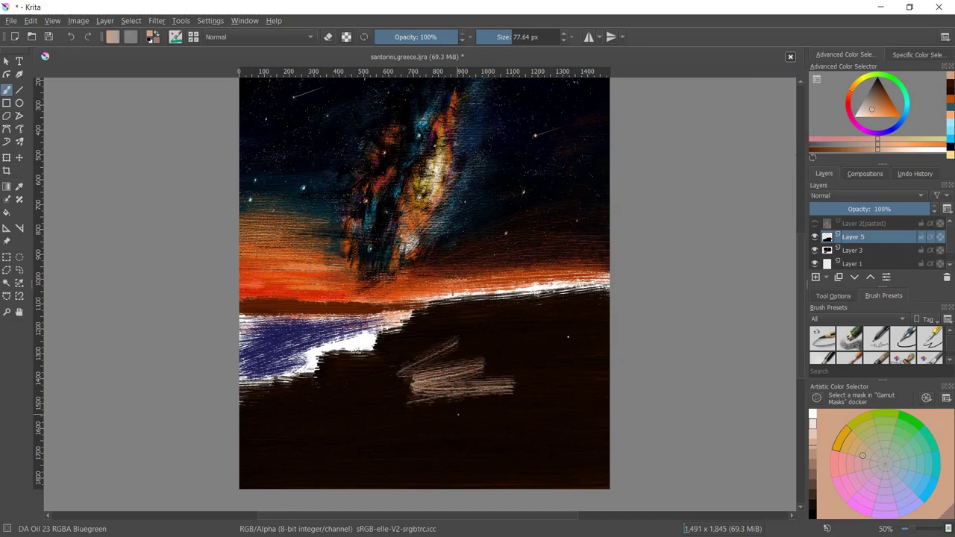
key(ctrl+z)
mouse_move(609, 303)
mouse_down()
mouse_move(409, 346)
mouse_move(518, 305)
mouse_move(400, 341)
mouse_move(377, 388)
mouse_move(415, 406)
mouse_move(321, 478)
mouse_move(654, 414)
mouse_move(642, 377)
mouse_move(444, 365)
mouse_move(544, 339)
mouse_move(418, 425)
mouse_move(596, 433)
mouse_move(645, 307)
mouse_up()
key(ctrl+z)
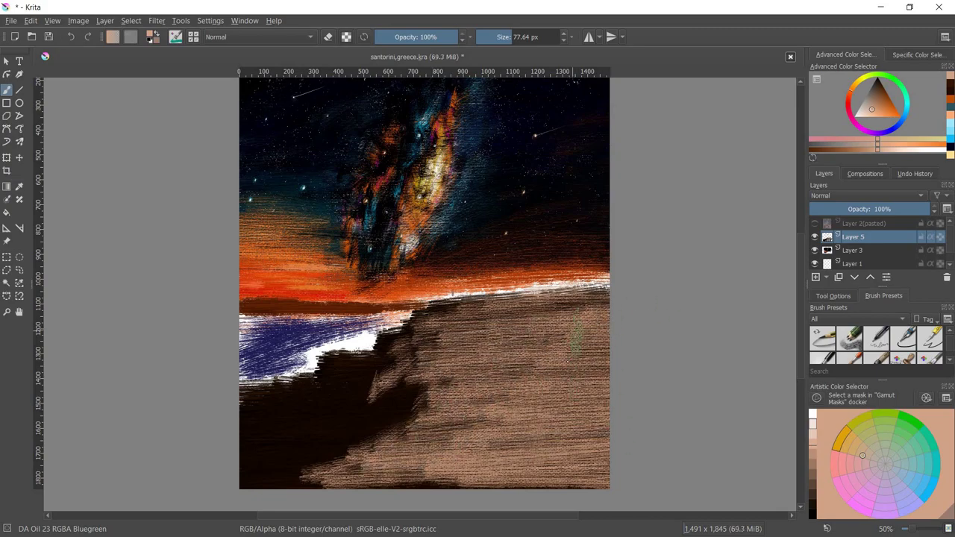
mouse_move(575, 342)
mouse_down()
mouse_move(447, 317)
mouse_move(552, 307)
mouse_up()
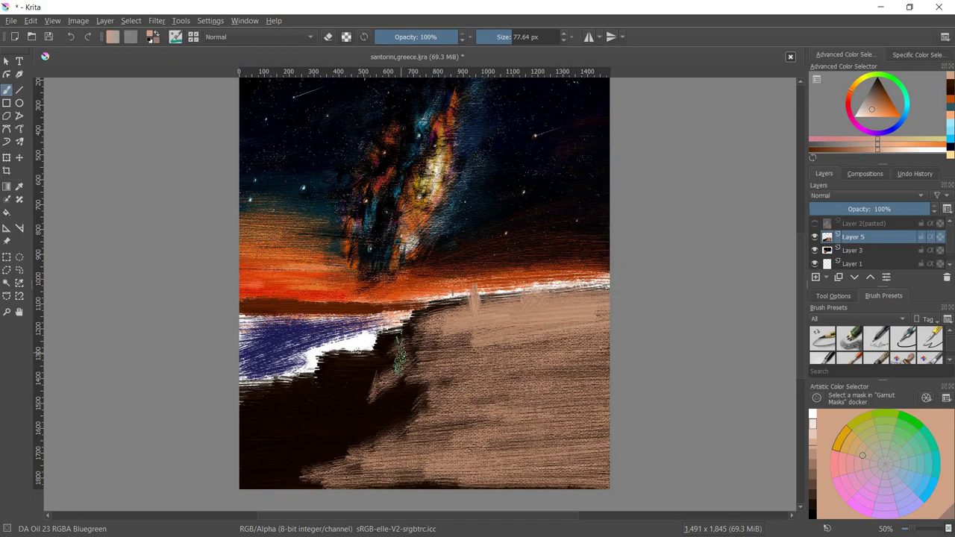
mouse_move(411, 317)
mouse_down()
mouse_move(537, 351)
mouse_move(597, 328)
mouse_move(441, 432)
mouse_move(503, 363)
mouse_move(388, 373)
mouse_move(522, 417)
mouse_up()
mouse_move(522, 417)
mouse_down()
mouse_move(343, 478)
mouse_move(605, 440)
mouse_up()
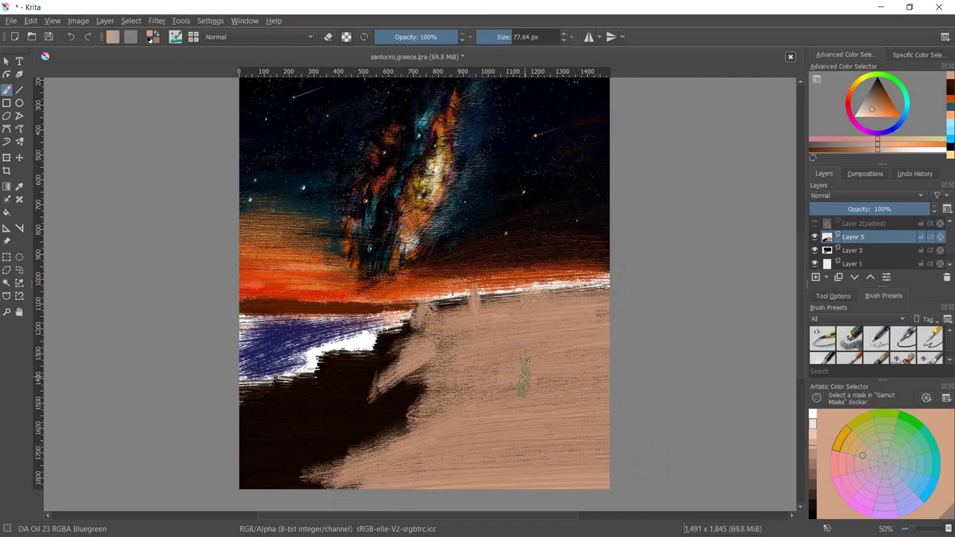
mouse_move(578, 325)
mouse_down()
mouse_move(478, 388)
mouse_move(411, 390)
mouse_move(488, 393)
mouse_move(445, 368)
mouse_move(412, 380)
mouse_up()
Repaint the sea in sampled navy up to the shoreline with a slightly smaller brush
ctrl+click(274, 369)
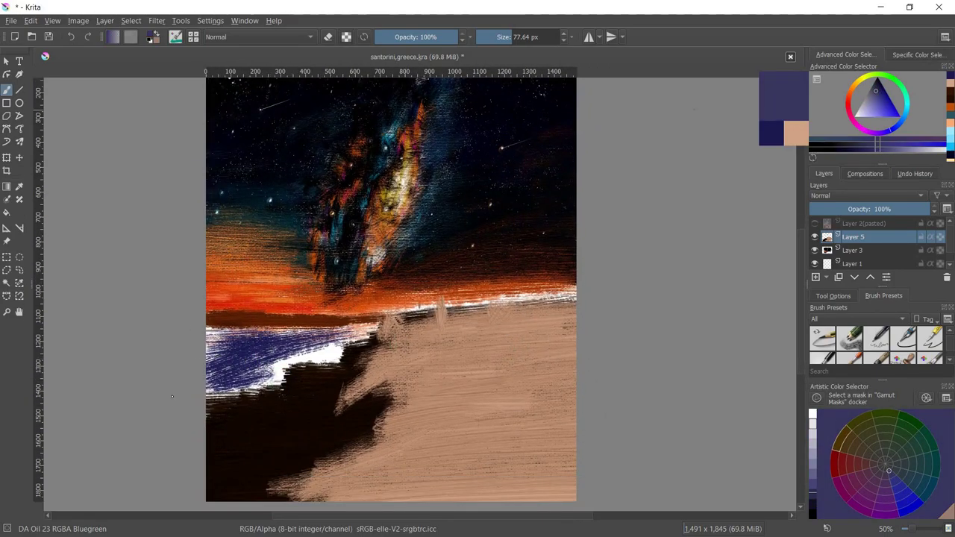
mouse_move(274, 369)
mouse_down()
mouse_move(224, 350)
mouse_move(287, 340)
mouse_up()
key(bracketleft)
mouse_move(223, 340)
mouse_down()
mouse_move(329, 343)
mouse_move(335, 352)
mouse_move(223, 387)
mouse_up()
mouse_move(254, 332)
mouse_down()
mouse_move(212, 355)
mouse_move(380, 328)
mouse_up()
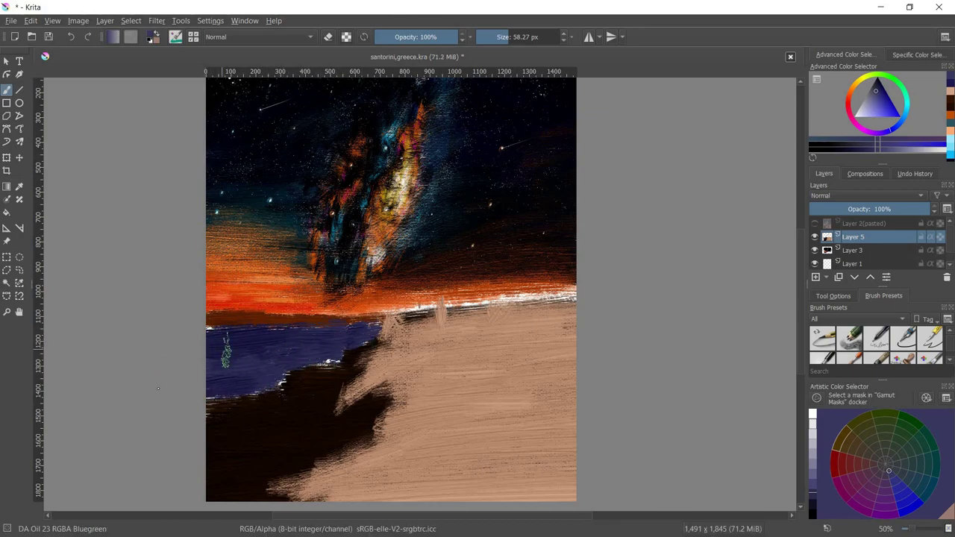
key(ctrl+z)
key(ctrl+z)
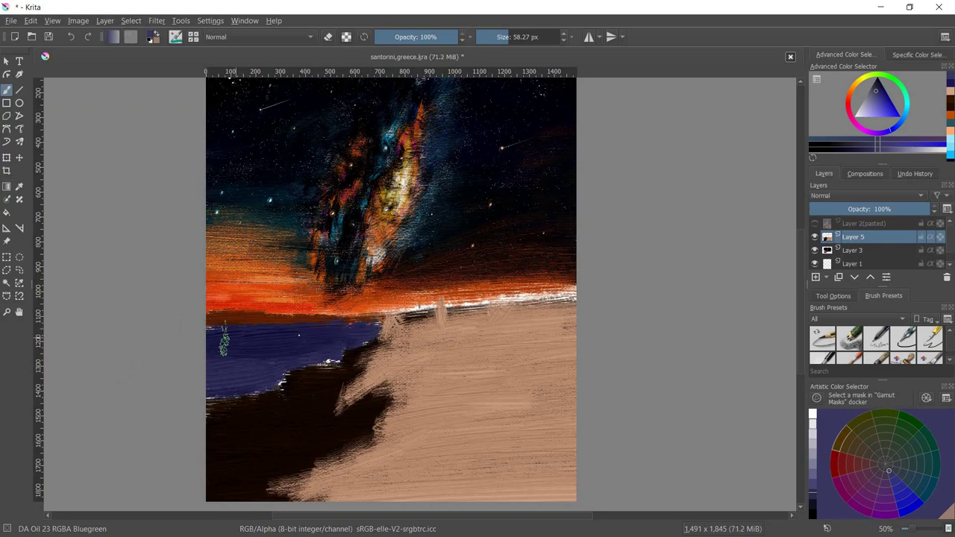
Add grey streaks along the lower-left dark shore
click(878, 88)
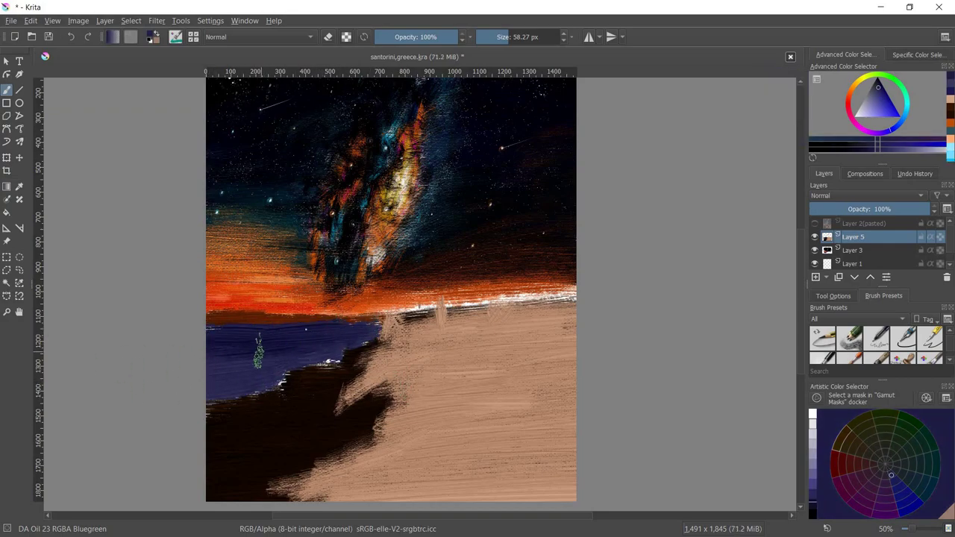
ctrl+click(249, 352)
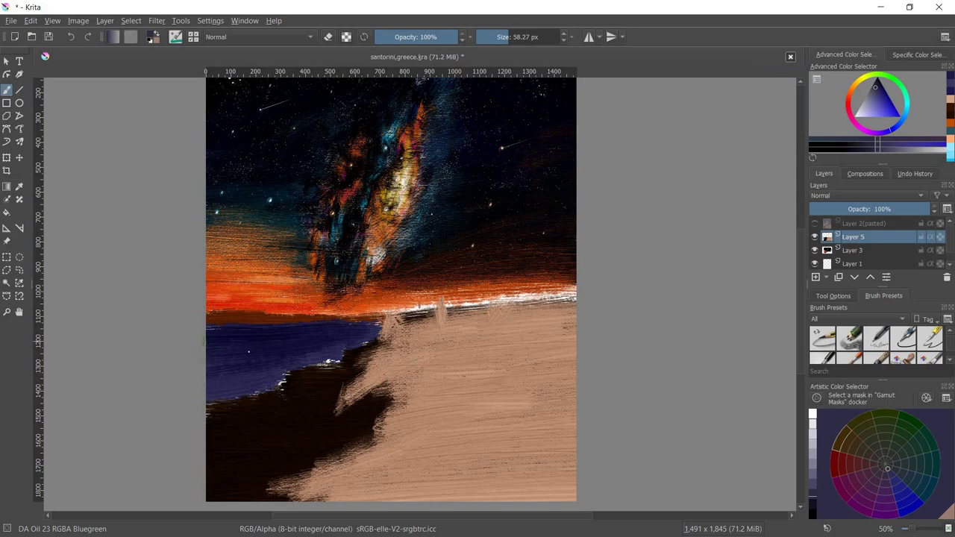
drag(330, 343, 305, 313)
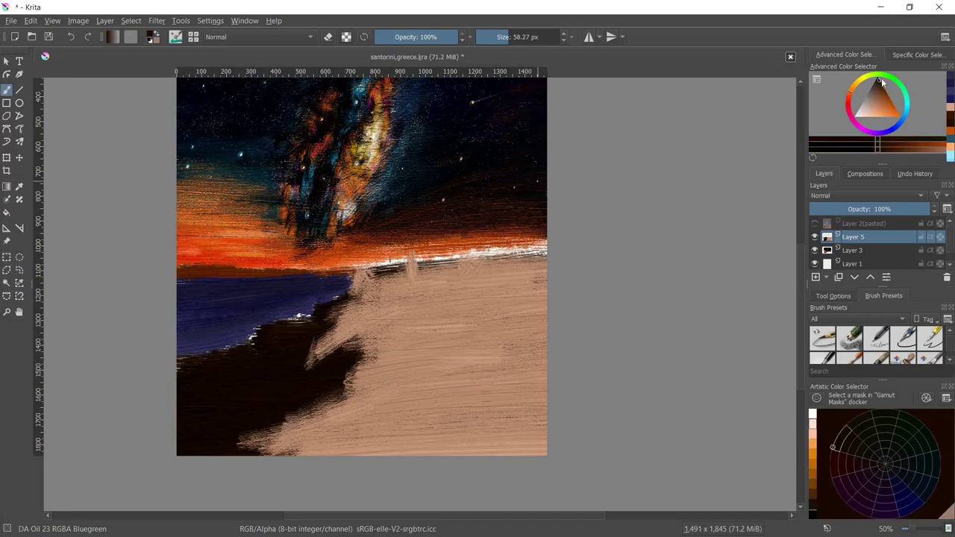
mouse_move(216, 370)
mouse_down()
mouse_move(240, 421)
mouse_move(199, 373)
mouse_move(193, 403)
mouse_up()
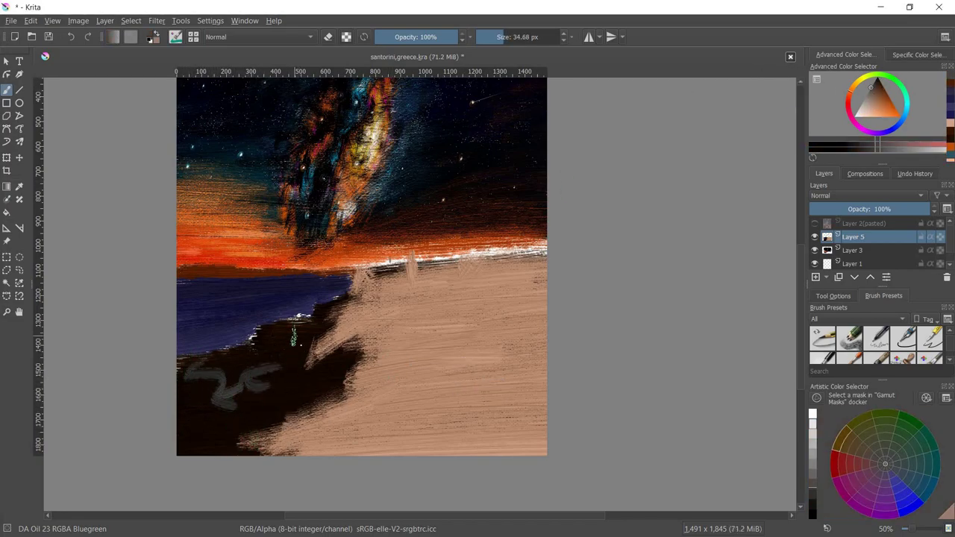
drag(198, 414, 287, 431)
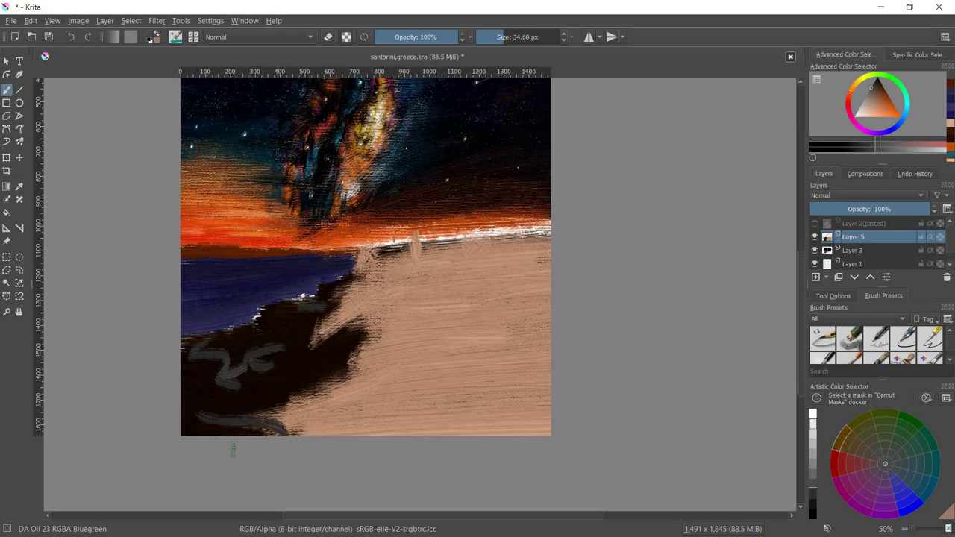
Paint dark brown rock shapes along the bottom of the sand and enlarge the brush preset list
scroll(336, 336, right, 3)
ctrl+click(432, 326)
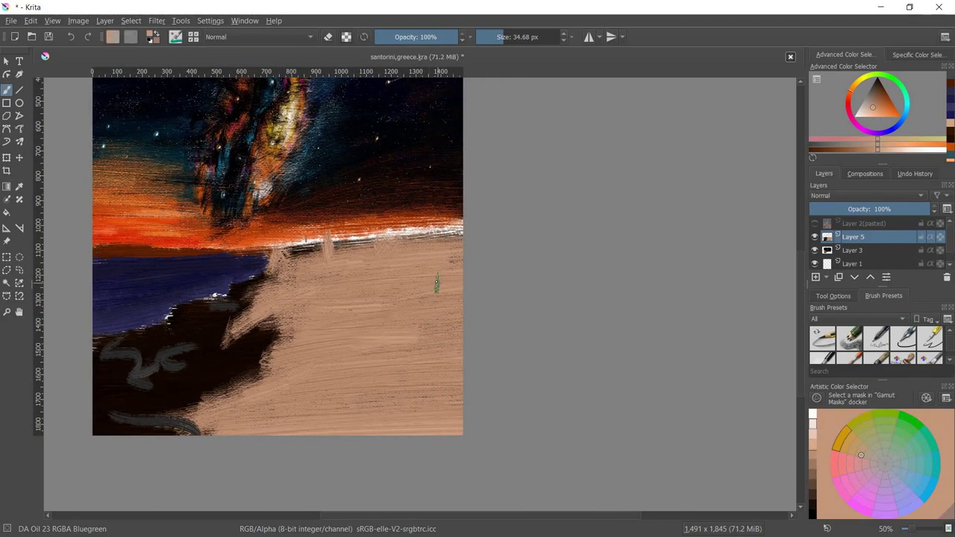
scroll(387, 354, left, 2)
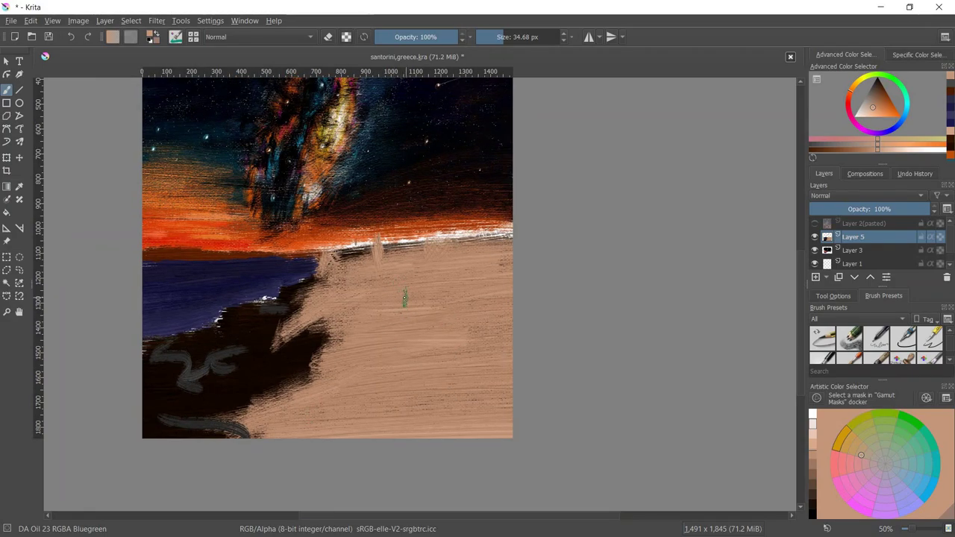
ctrl+click(323, 358)
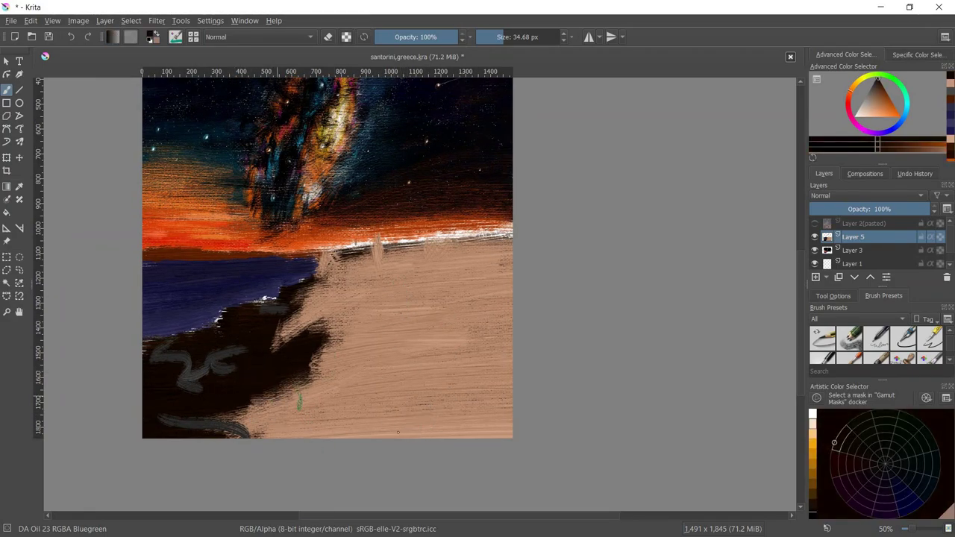
click(883, 88)
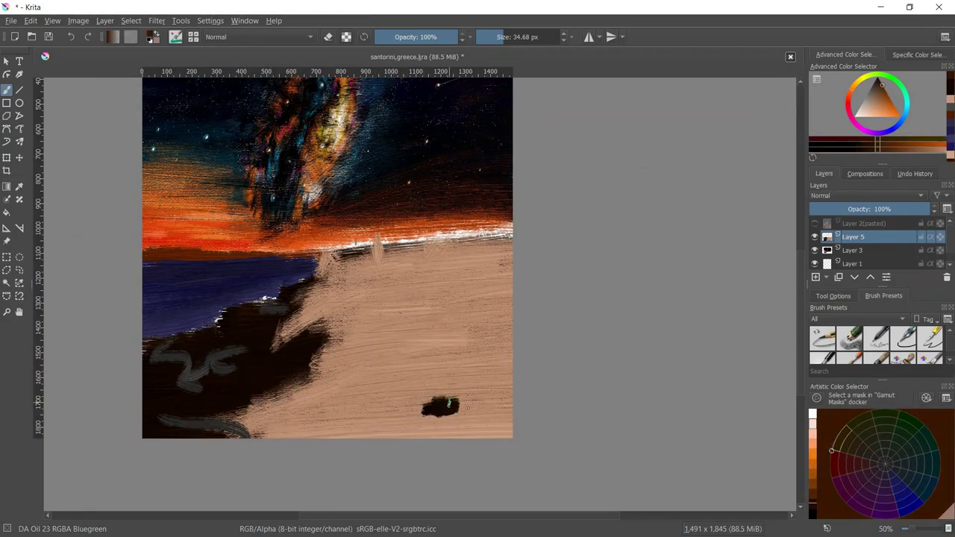
mouse_move(448, 403)
mouse_down()
mouse_move(421, 433)
mouse_move(477, 431)
mouse_up()
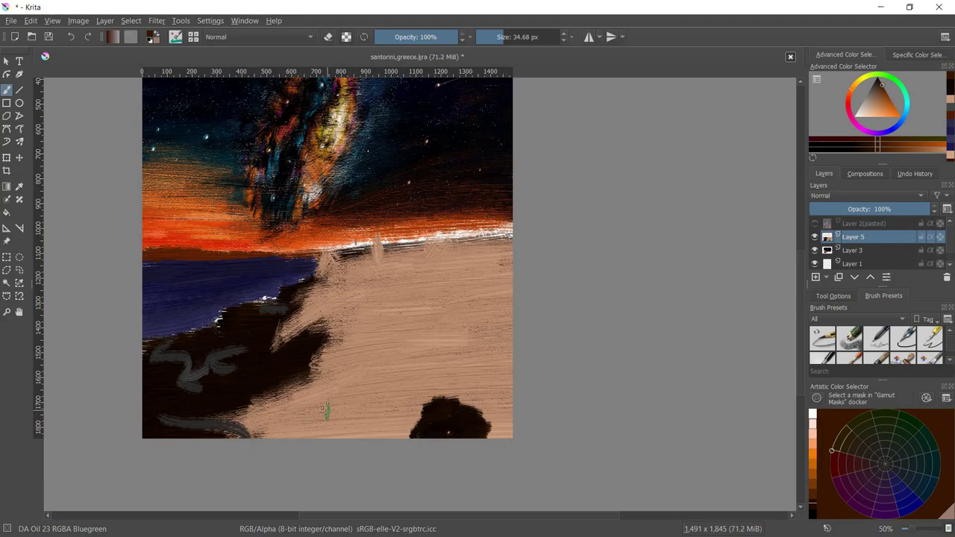
drag(325, 409, 284, 436)
drag(321, 408, 385, 429)
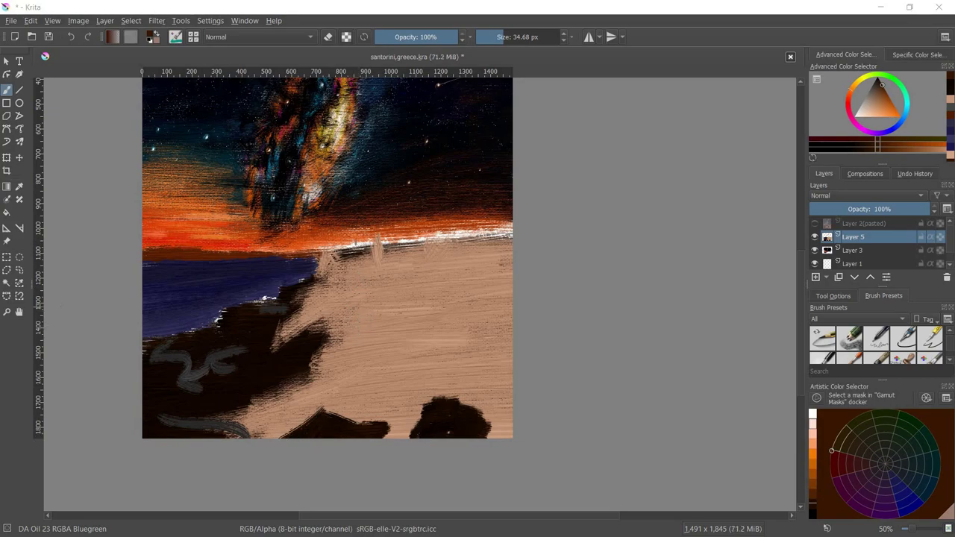
drag(950, 351, 950, 345)
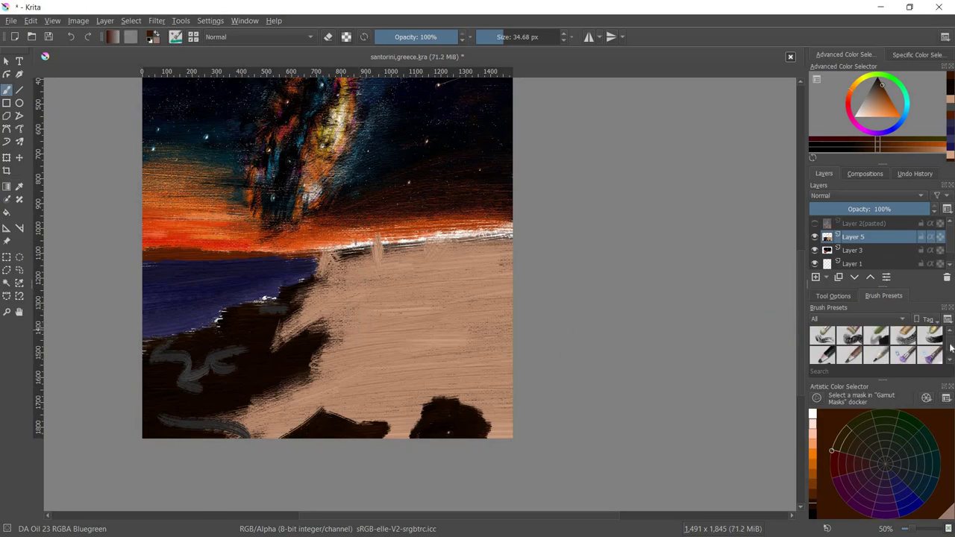
drag(883, 379, 883, 427)
Select the Pencil-2 brush and add a new layer for the sketch
click(902, 350)
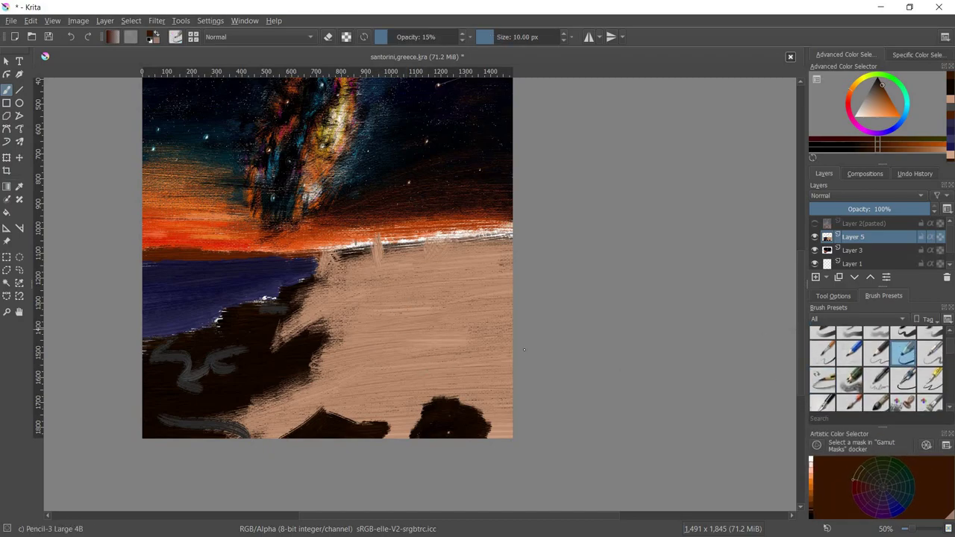
click(876, 350)
drag(392, 320, 420, 340)
key(ctrl+z)
key(Insert)
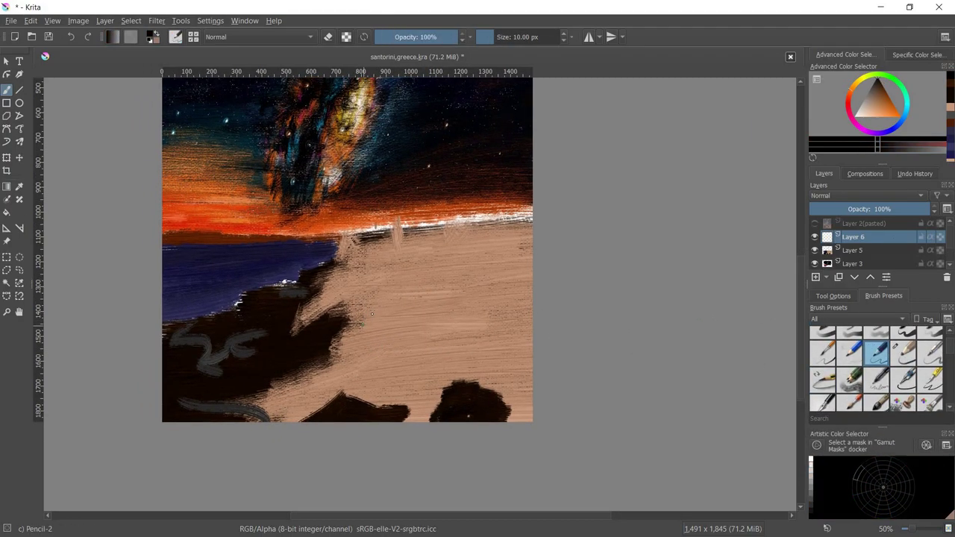
Sketch pencil building outlines beside the dome on the cliff top
drag(335, 261, 355, 245)
drag(348, 382, 360, 379)
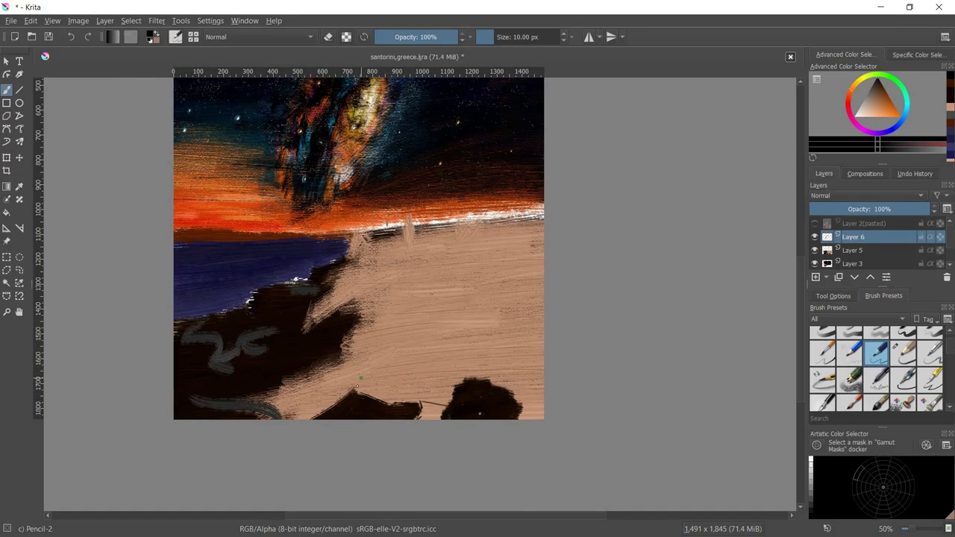
drag(431, 361, 311, 431)
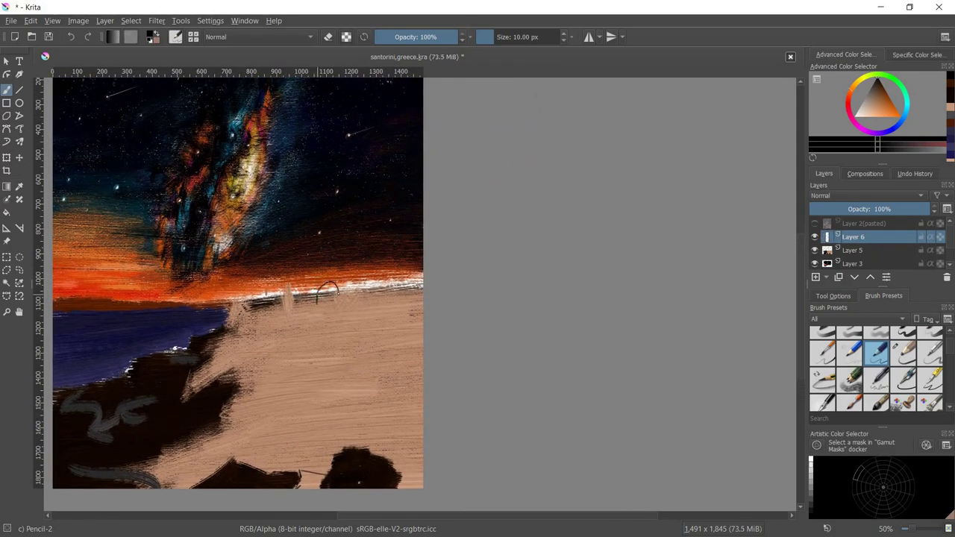
mouse_move(332, 293)
mouse_down()
mouse_move(277, 299)
mouse_move(374, 299)
mouse_move(282, 331)
mouse_up()
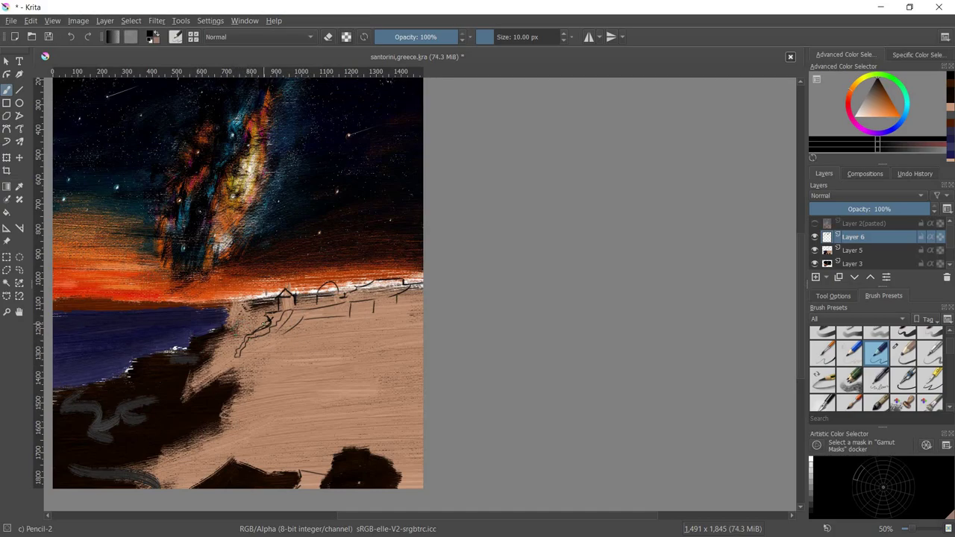
mouse_move(242, 330)
mouse_down()
mouse_move(265, 322)
mouse_move(261, 312)
mouse_up()
scroll(350, 319, down, 2)
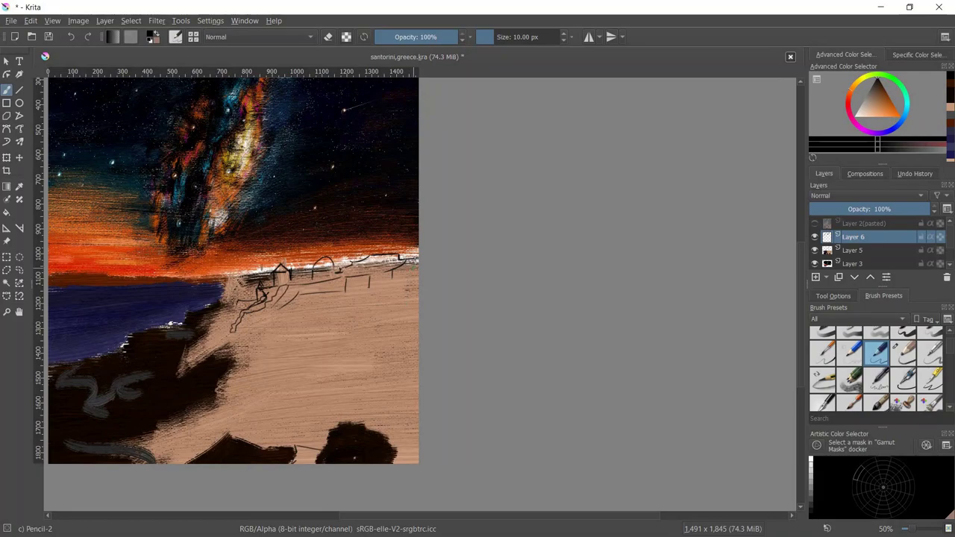
Sketch a box-shaped building, a diagonal path down the cliff, and a small arch
drag(415, 260, 415, 278)
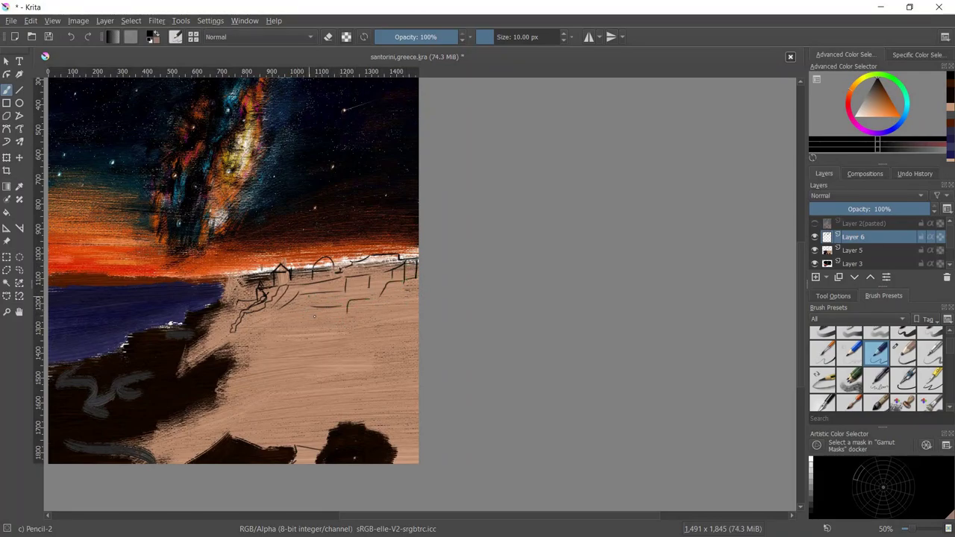
mouse_move(284, 308)
mouse_down()
mouse_move(296, 321)
mouse_move(437, 341)
mouse_up()
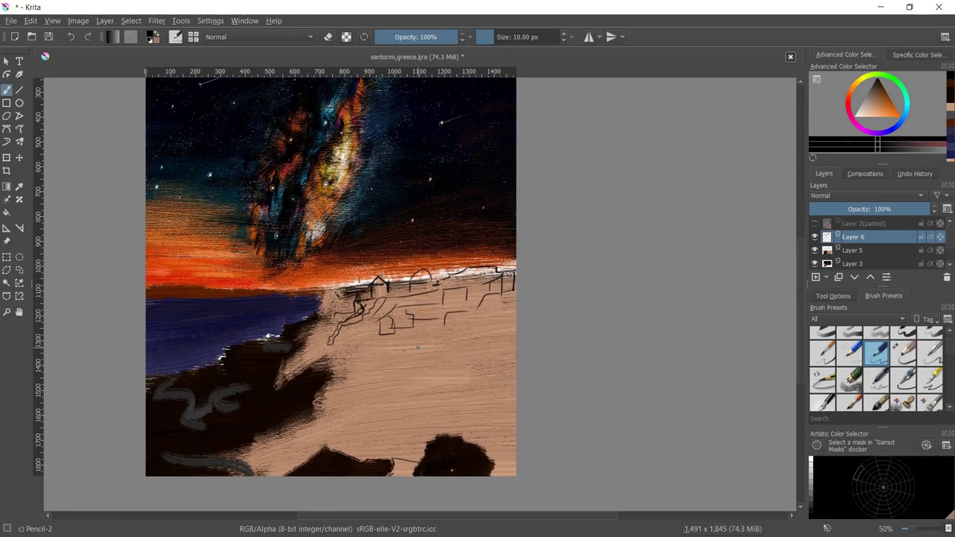
drag(407, 293, 336, 422)
key(ctrl+z)
mouse_move(397, 307)
mouse_down()
mouse_move(351, 375)
mouse_move(325, 448)
mouse_up()
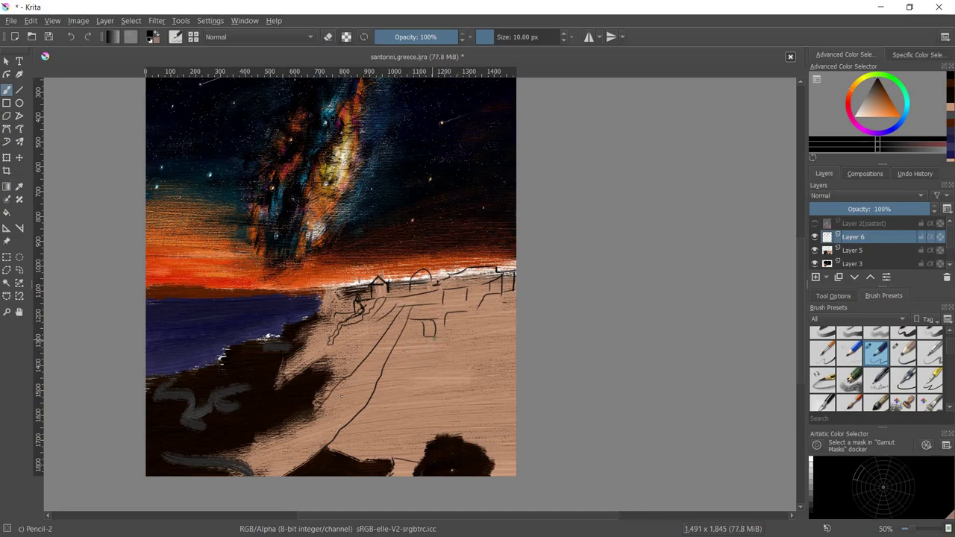
mouse_move(408, 335)
mouse_down()
mouse_move(425, 338)
mouse_move(458, 318)
mouse_move(464, 328)
mouse_move(437, 339)
mouse_move(434, 328)
mouse_move(392, 358)
mouse_move(337, 445)
mouse_move(373, 400)
mouse_move(392, 416)
mouse_move(368, 457)
mouse_move(332, 444)
mouse_move(372, 456)
mouse_move(403, 445)
mouse_up()
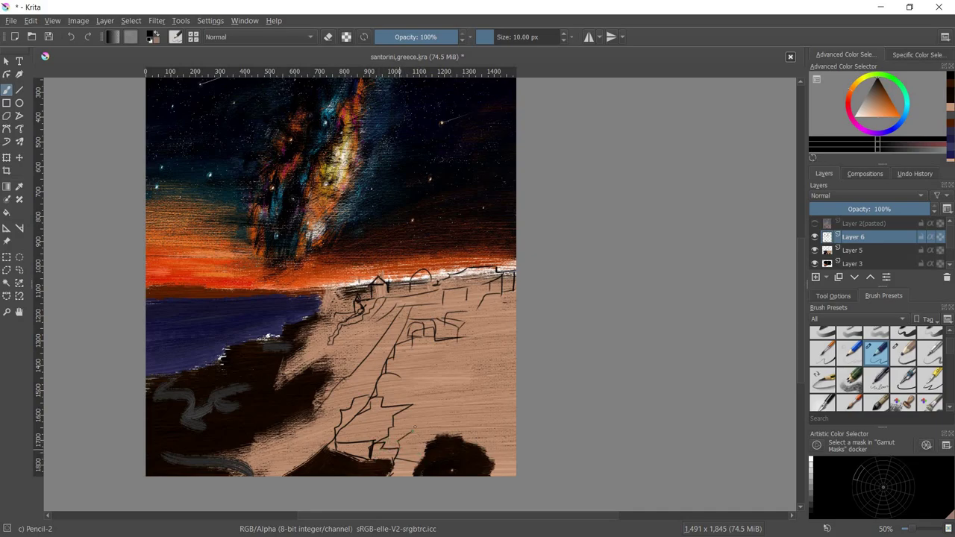
Compare the sketch against the Layer 2 Santorini reference photo, then hide it
key(ctrl+z)
key(ctrl+z)
key(ctrl+z)
key(ctrl+z)
key(ctrl+z)
scroll(408, 397, down, 1)
click(814, 223)
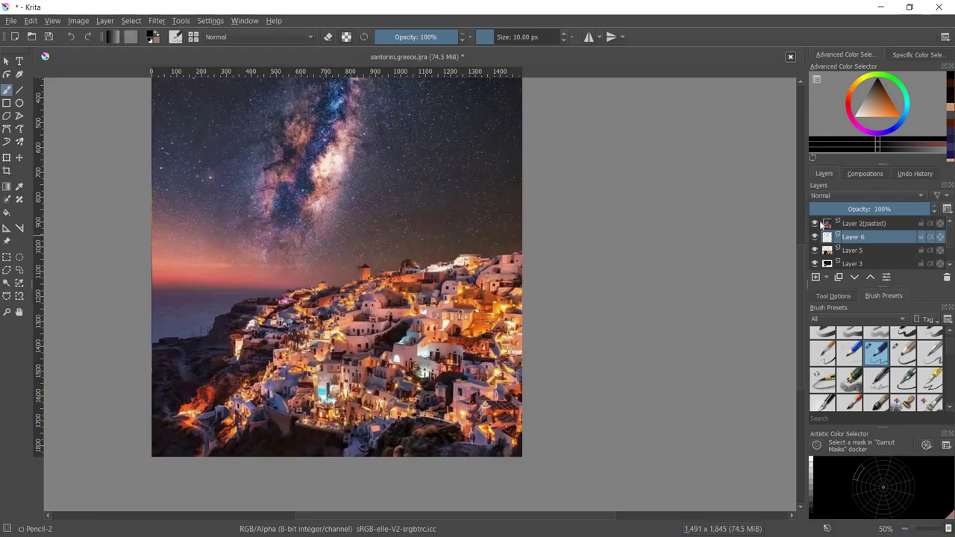
click(814, 223)
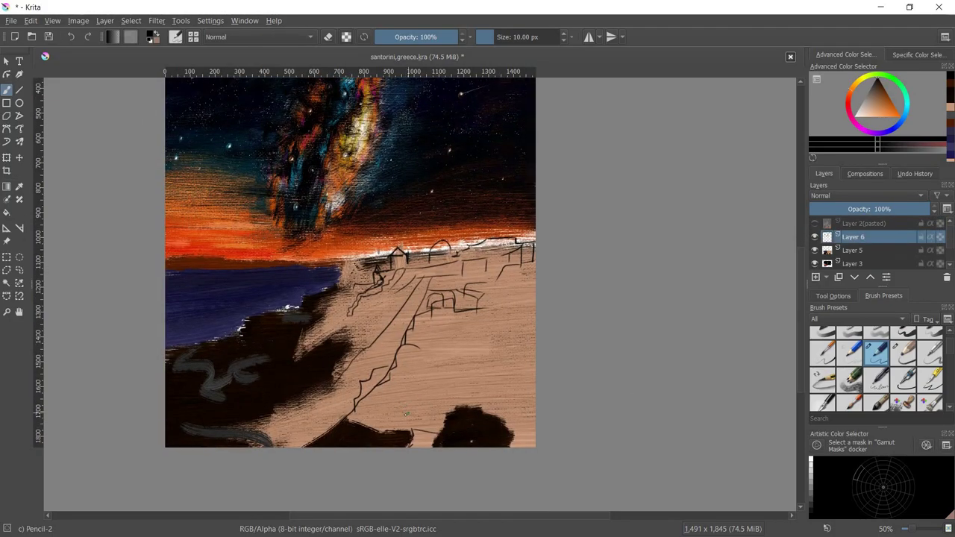
click(814, 224)
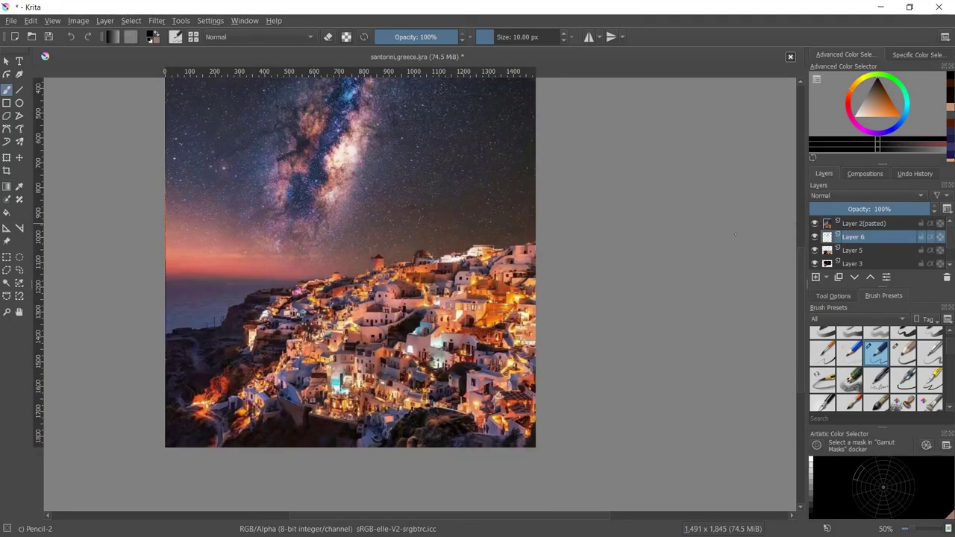
click(814, 224)
Sketch more building lines and zigzag edges lower on the cliff
drag(320, 323, 349, 300)
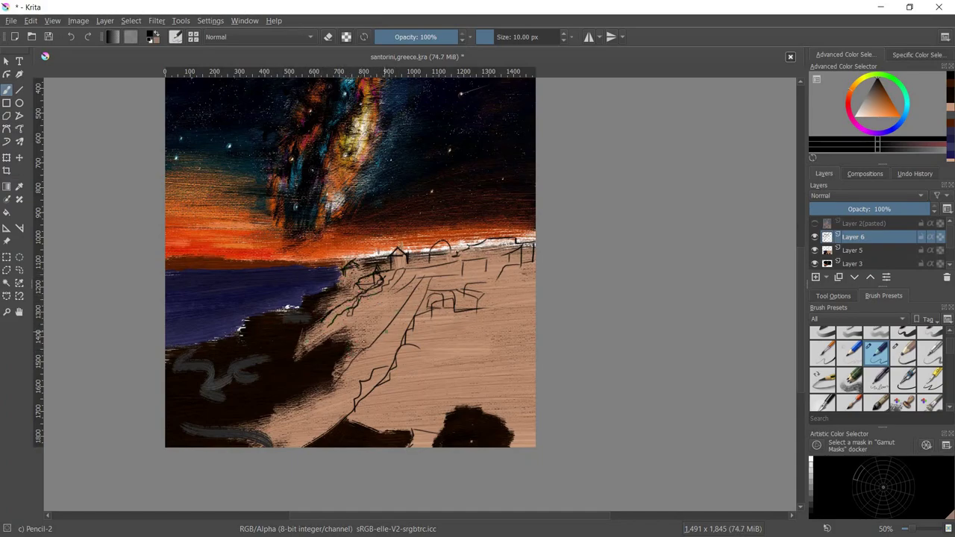
drag(420, 279, 352, 356)
drag(432, 276, 408, 325)
drag(417, 356, 420, 341)
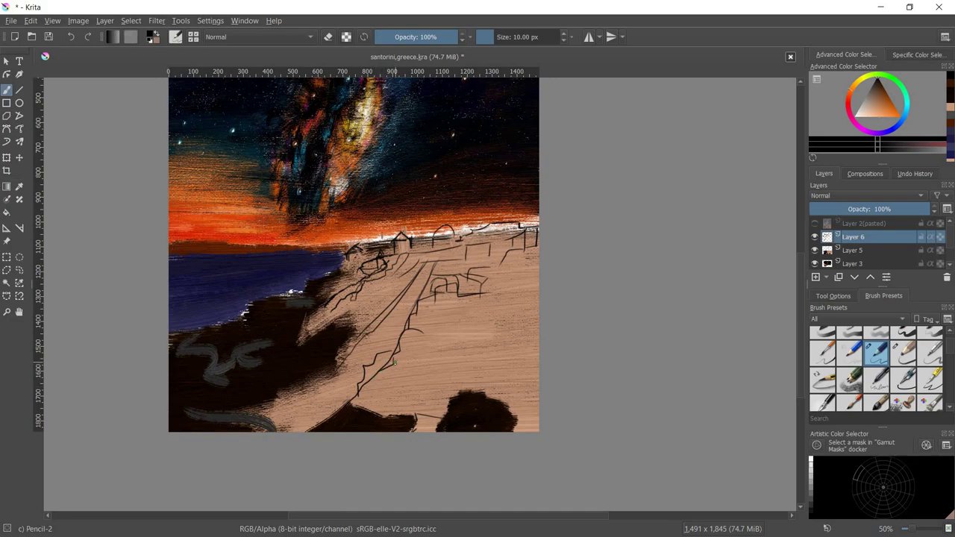
mouse_move(389, 373)
mouse_down()
mouse_move(379, 401)
mouse_move(358, 407)
mouse_up()
mouse_move(426, 358)
mouse_down()
mouse_move(401, 357)
mouse_move(453, 372)
mouse_up()
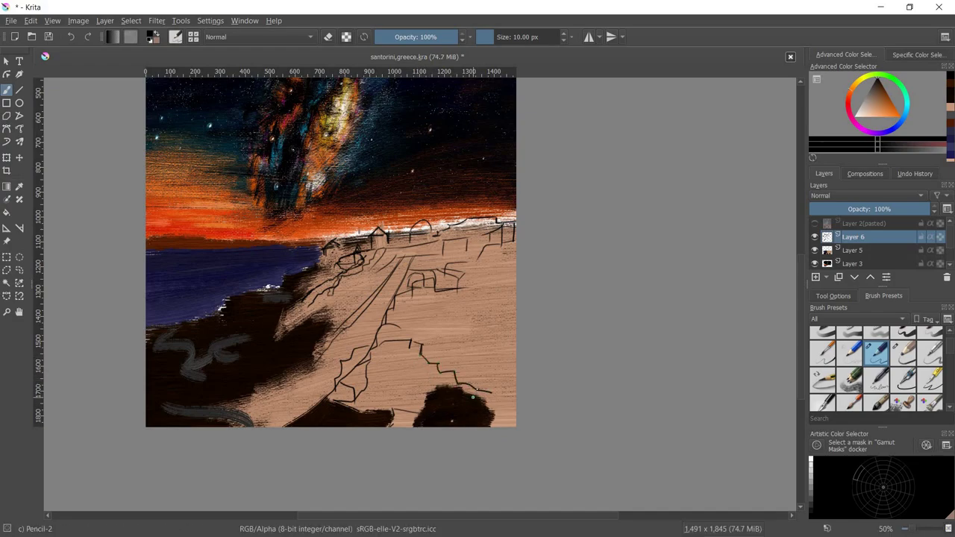
drag(463, 369, 450, 371)
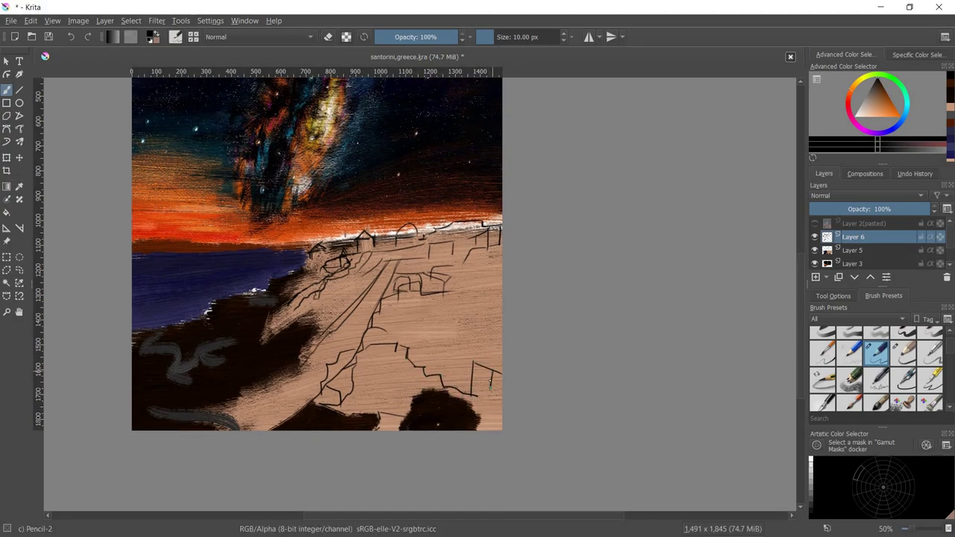
Add a curved rooftop and building outlines across the right of the cliff
drag(486, 399, 424, 429)
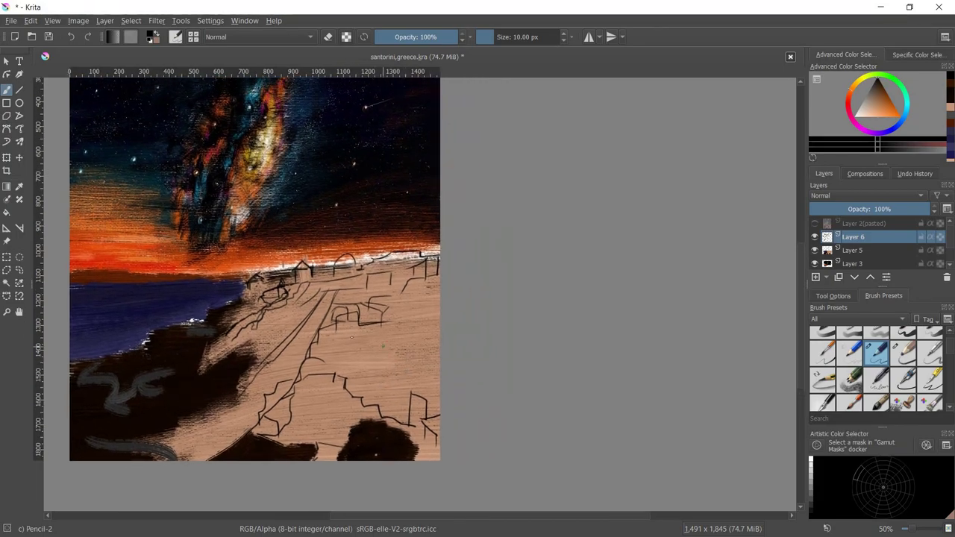
mouse_move(332, 317)
mouse_down()
mouse_move(381, 331)
mouse_move(377, 362)
mouse_move(400, 333)
mouse_move(379, 356)
mouse_up()
mouse_move(398, 322)
mouse_down()
mouse_move(415, 312)
mouse_move(373, 334)
mouse_move(428, 314)
mouse_move(415, 343)
mouse_move(380, 364)
mouse_move(415, 324)
mouse_move(406, 364)
mouse_up()
key(ctrl+z)
mouse_move(407, 362)
mouse_down()
mouse_move(431, 359)
mouse_move(422, 355)
mouse_move(438, 341)
mouse_up()
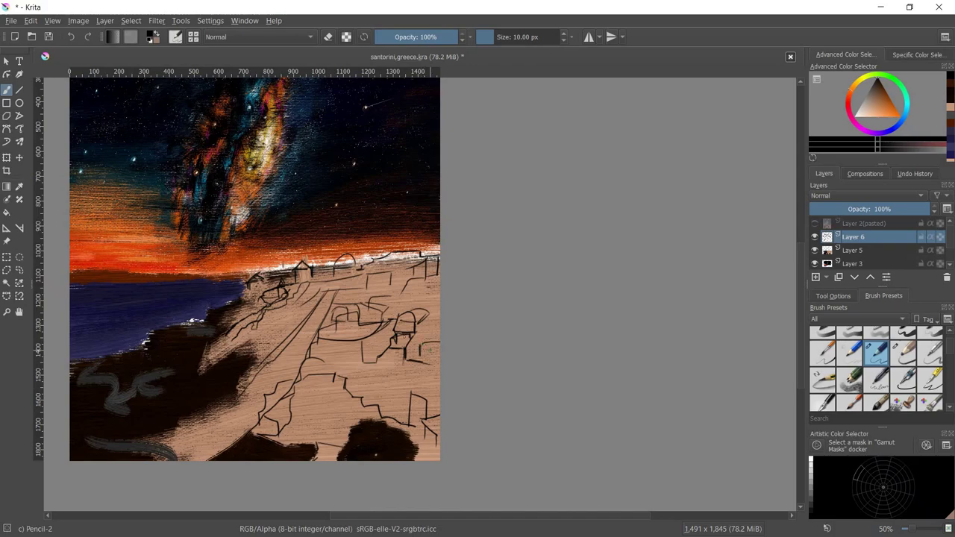
scroll(341, 338, down, 1)
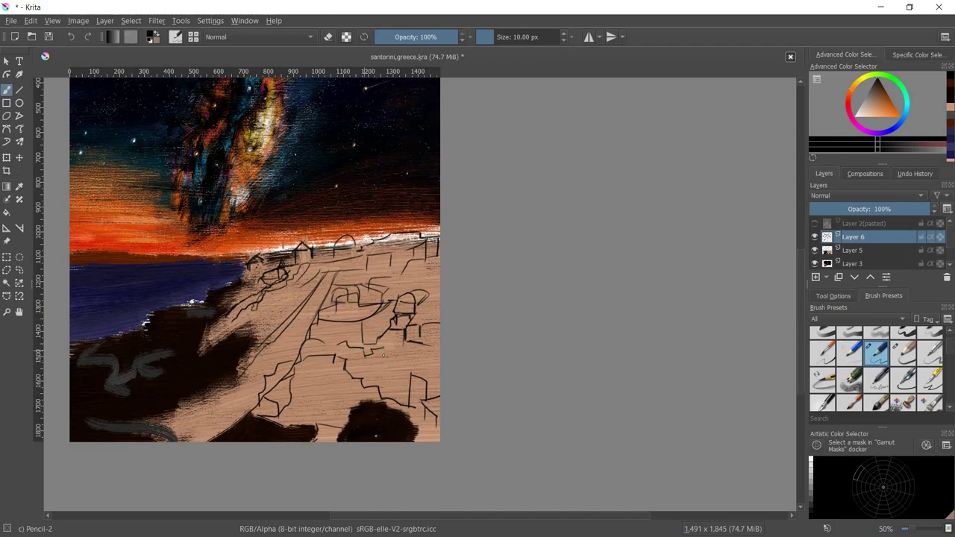
drag(383, 356, 422, 350)
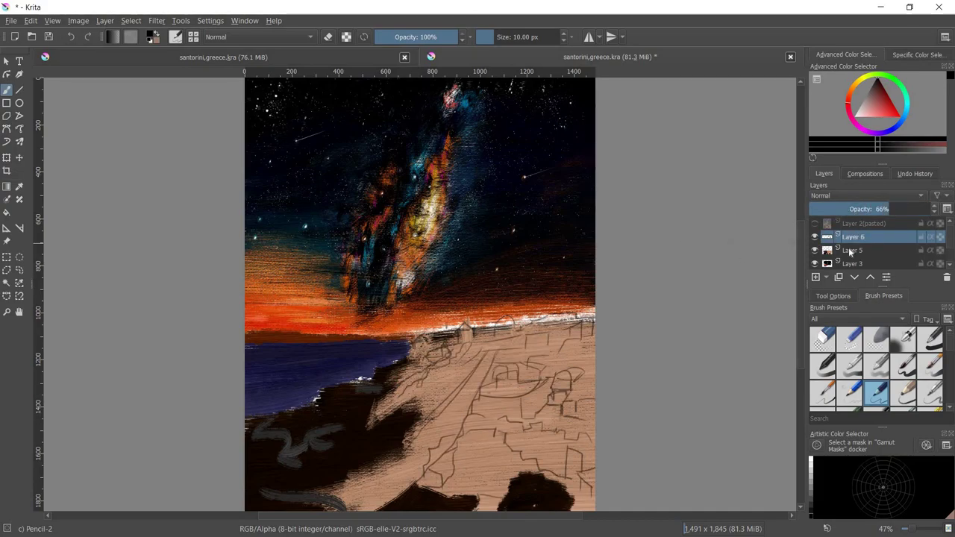
Select Layer 5 with the DA Oil 23 Bluegreen brush preset
click(850, 250)
click(193, 37)
click(299, 150)
click(176, 36)
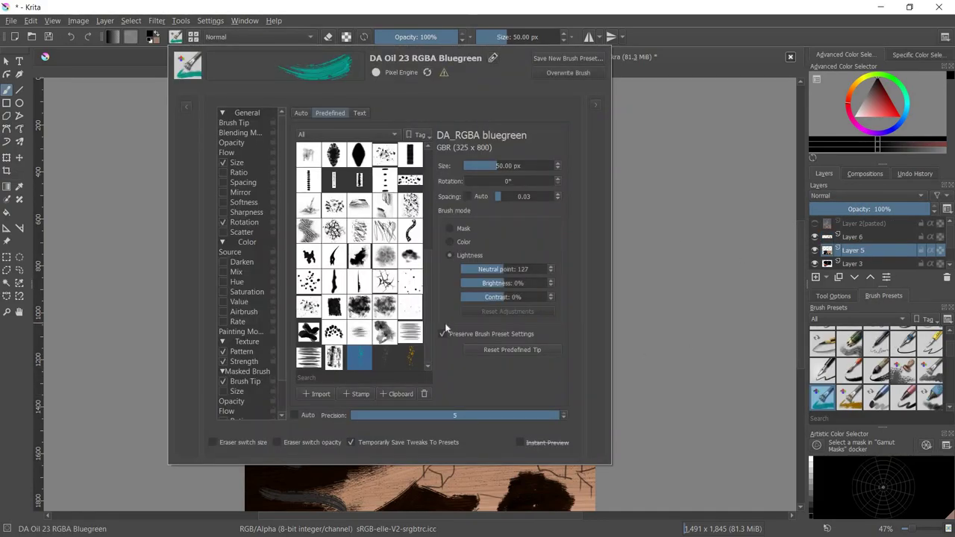
key(Escape)
drag(501, 344, 505, 325)
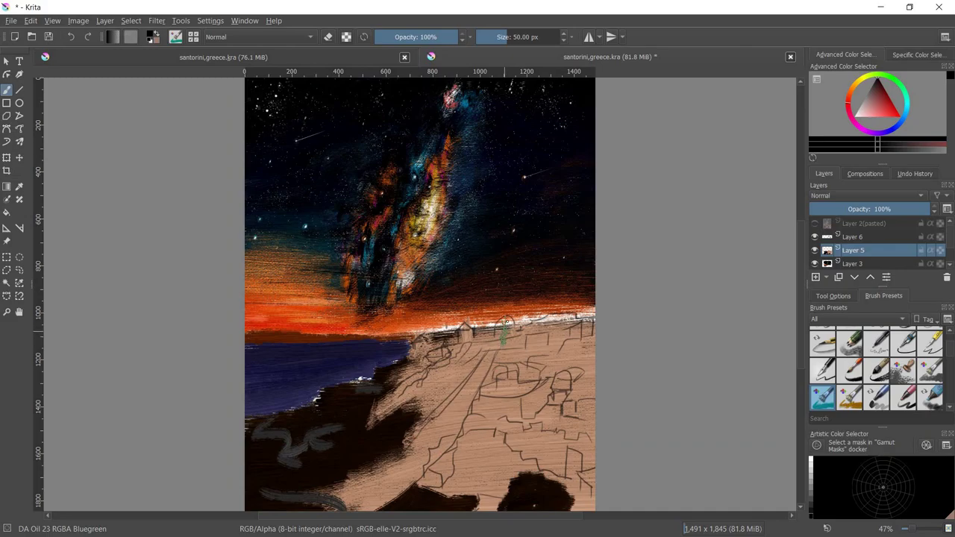
key(ctrl+z)
scroll(516, 351, down, 1)
drag(422, 400, 425, 382)
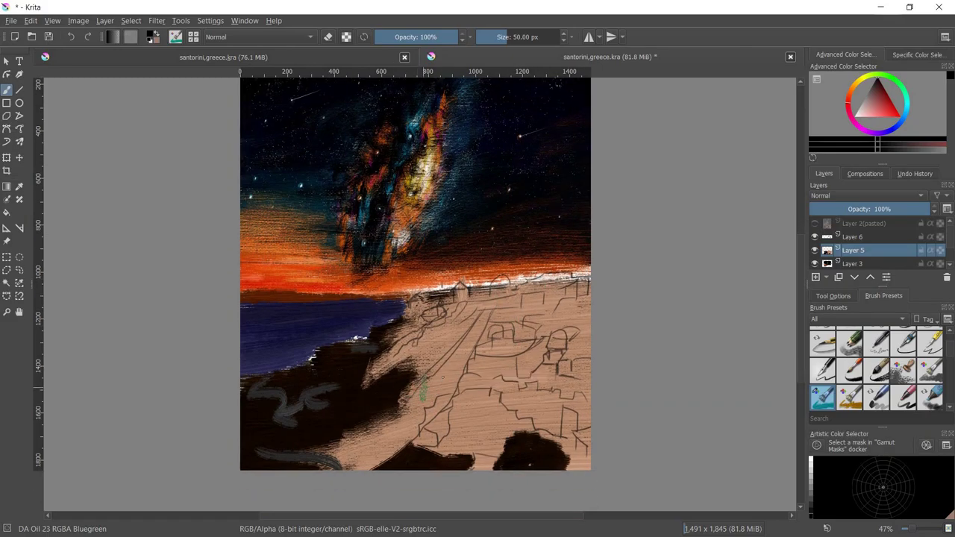
At 100% zoom, paint black shadow on the upper-left cliff edge
ctrl+click(540, 277)
key(1)
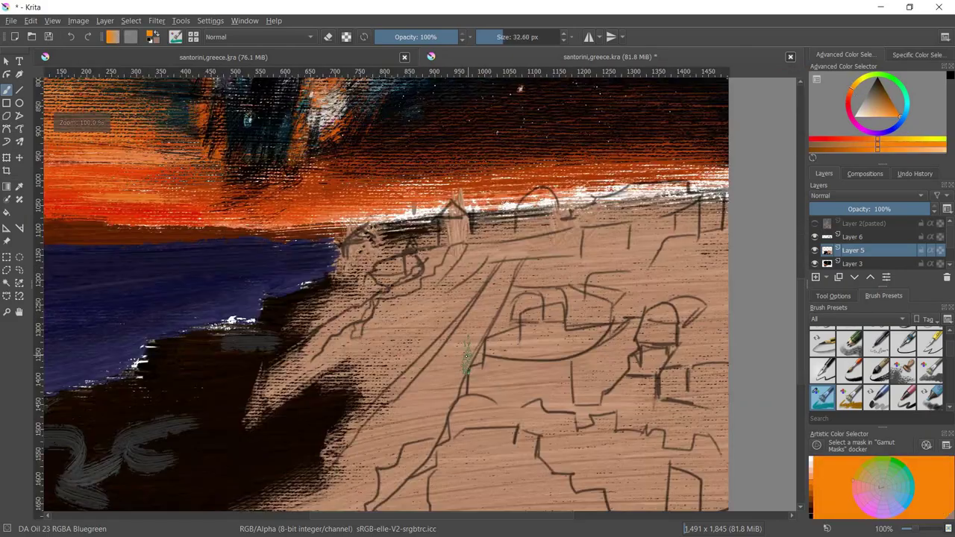
drag(465, 356, 446, 249)
key(d)
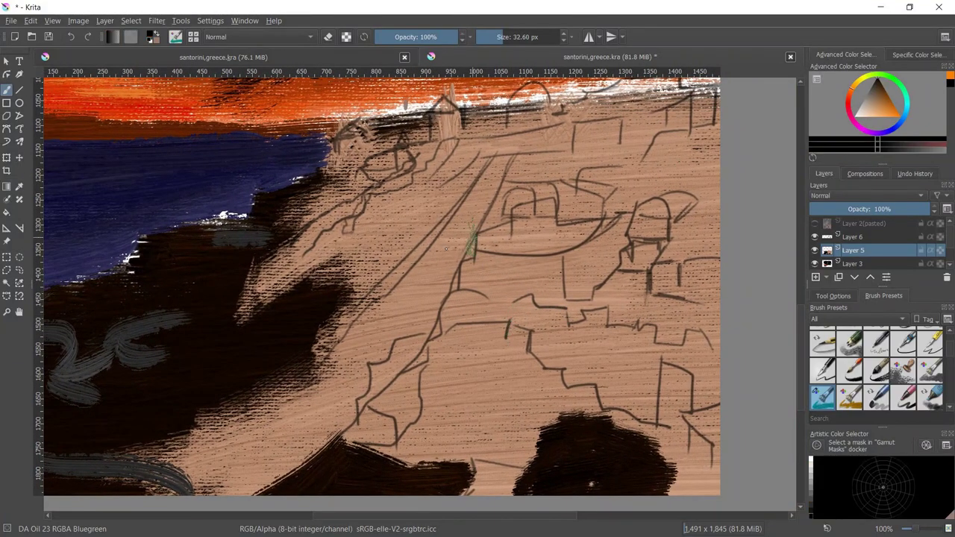
drag(410, 320, 403, 291)
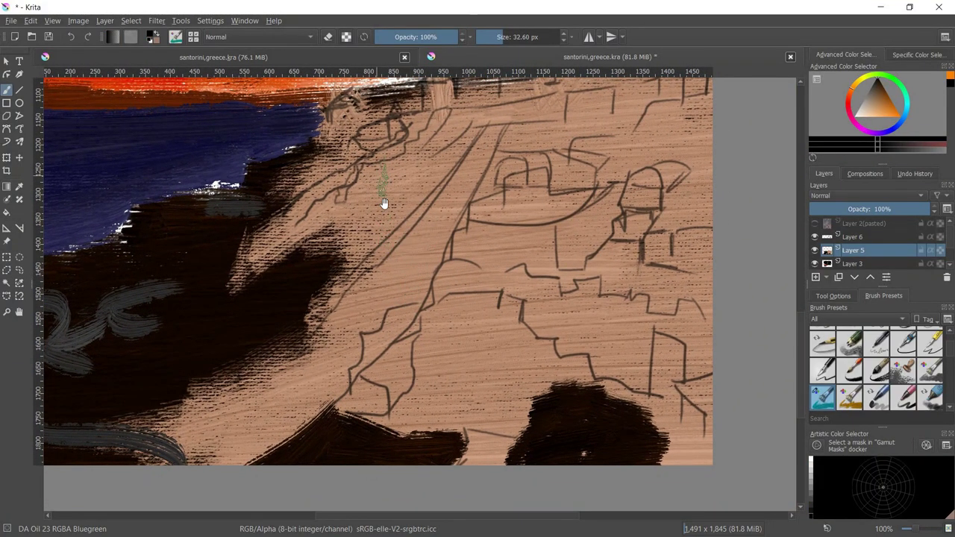
drag(383, 203, 377, 229)
ctrl+click(484, 143)
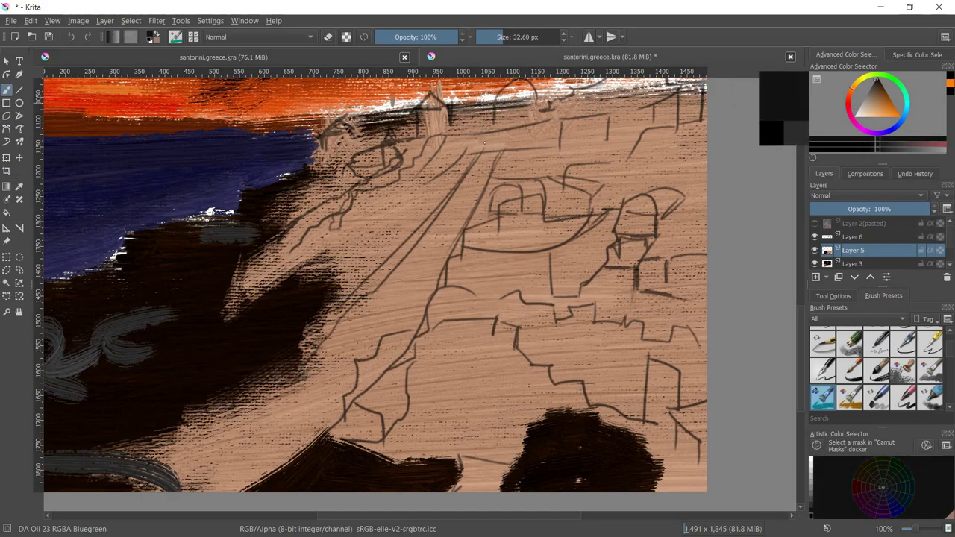
mouse_move(403, 152)
mouse_down()
mouse_move(381, 140)
mouse_move(360, 183)
mouse_move(395, 155)
mouse_move(287, 246)
mouse_move(373, 208)
mouse_up()
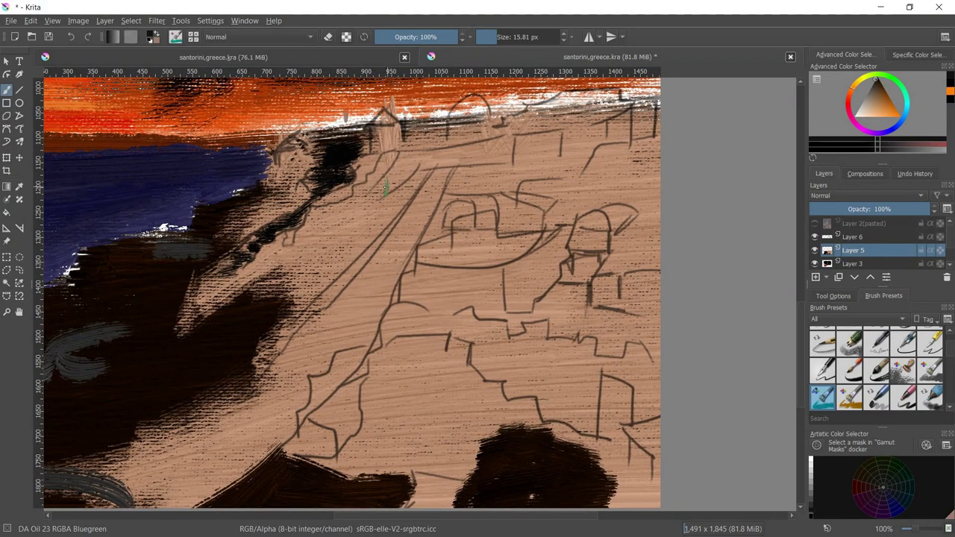
Try yellow and orange light dabs on the cliff, then undo them
click(922, 139)
click(302, 190)
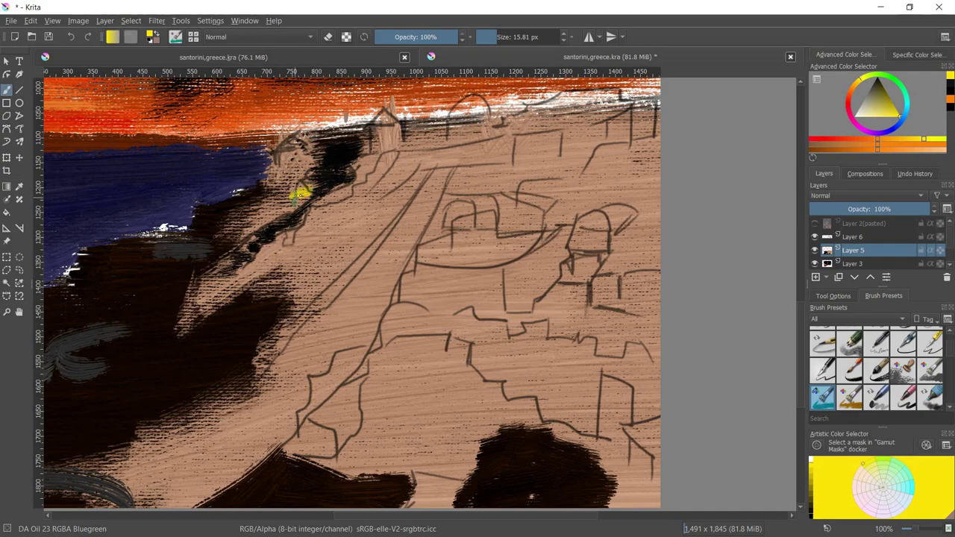
click(866, 89)
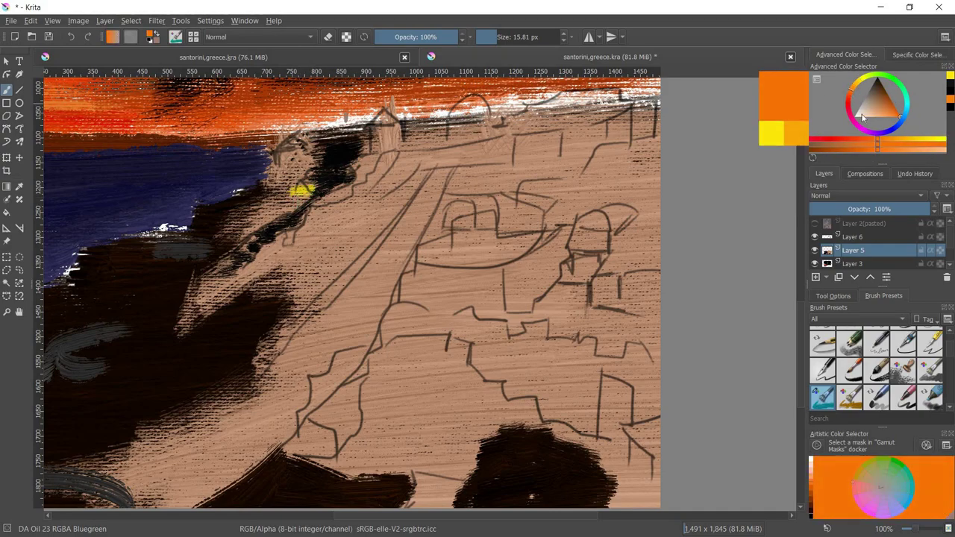
click(884, 142)
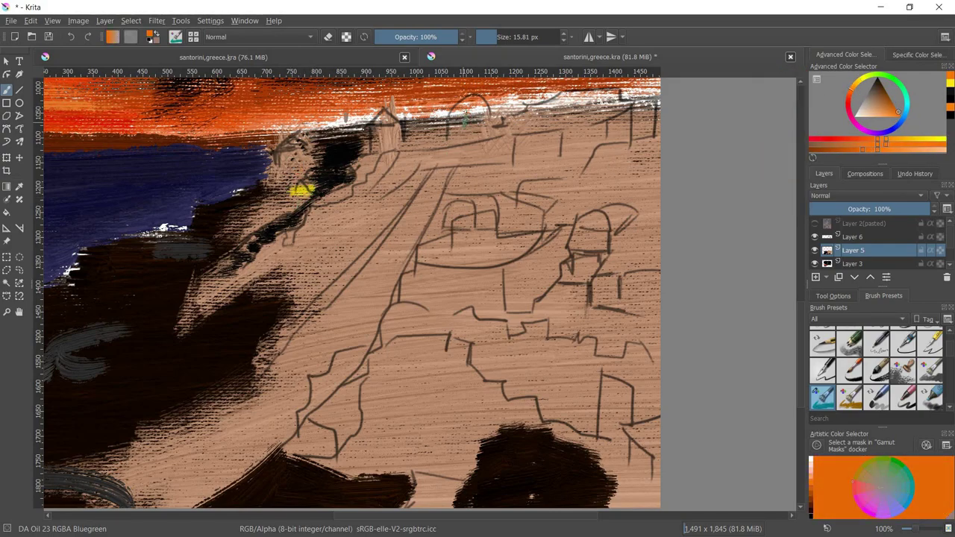
click(300, 176)
mouse_move(305, 173)
mouse_down()
mouse_move(315, 184)
mouse_move(285, 157)
mouse_up()
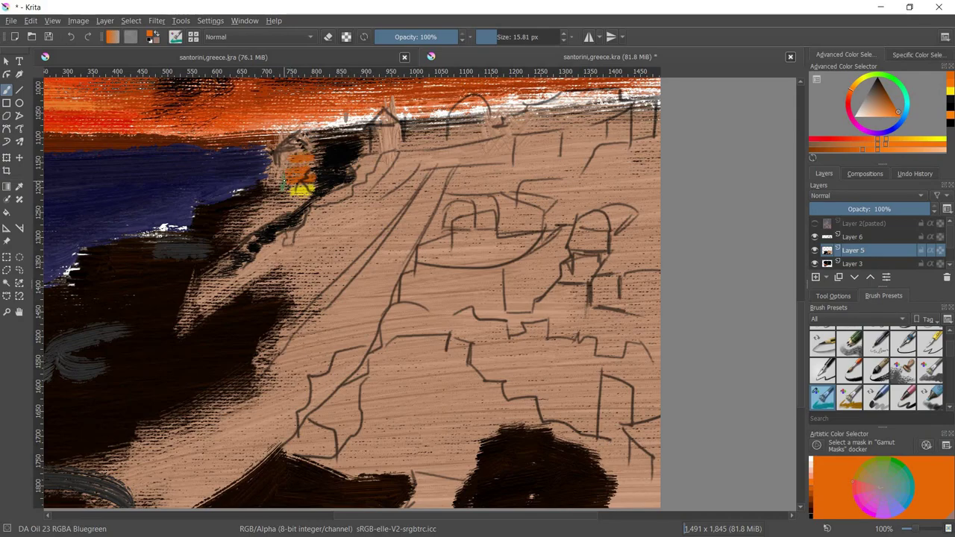
key(ctrl+z)
Sample the tan cliff colour and try reworking the dark patch, undoing the stroke
ctrl+click(324, 185)
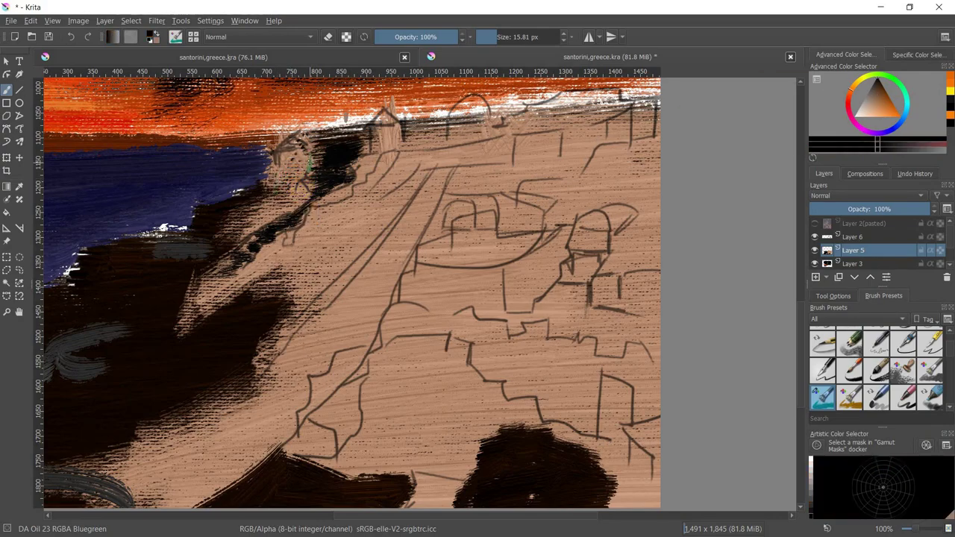
ctrl+click(357, 149)
key(e)
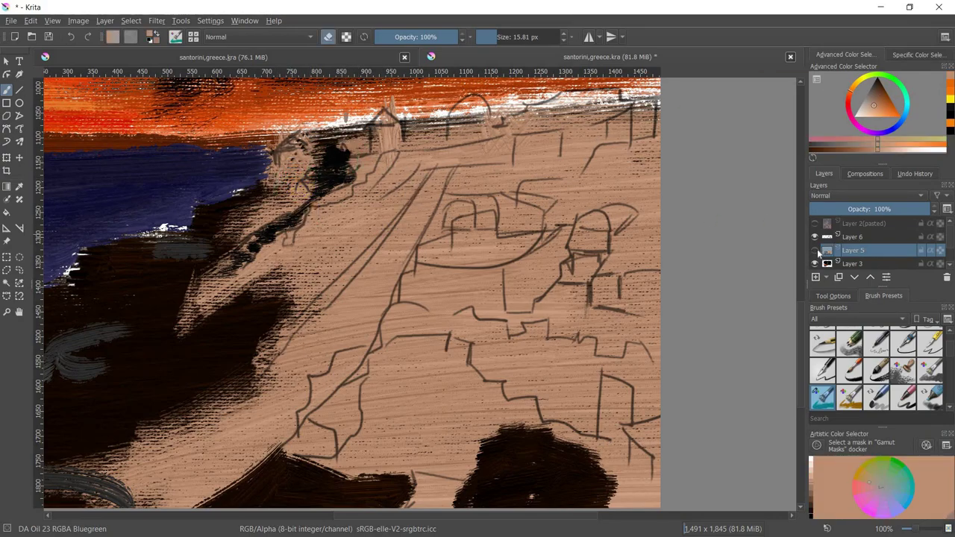
key(e)
mouse_move(345, 157)
mouse_down()
mouse_move(350, 167)
mouse_move(363, 165)
mouse_move(316, 164)
mouse_move(278, 195)
mouse_up()
key(ctrl+z)
Paint black along the cliff edge and cover the dark shoreline patch with tan
key(d)
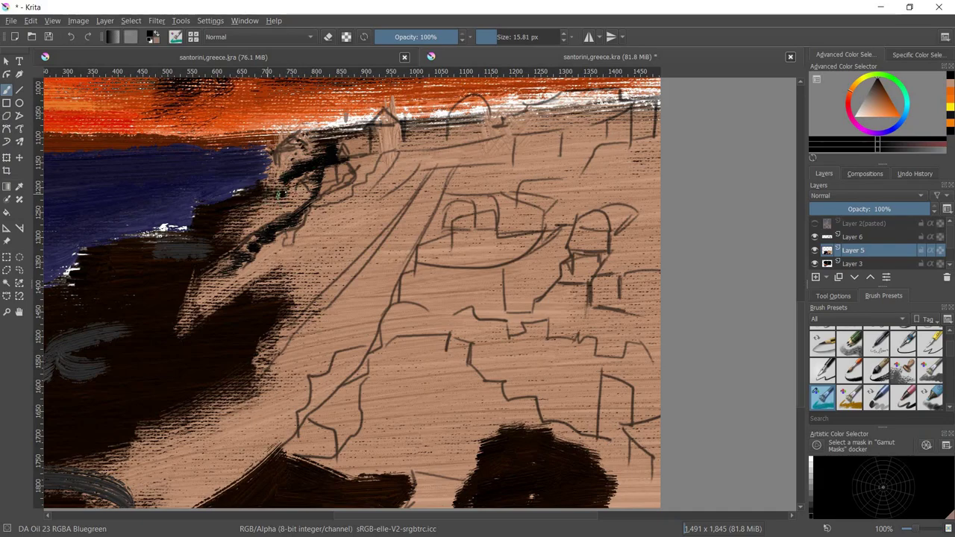
drag(317, 163, 239, 253)
ctrl+click(388, 170)
drag(302, 254, 231, 272)
key(d)
Alternate dark brown and tan strokes to form a jagged shoreline edge against the navy sea
drag(248, 209, 282, 210)
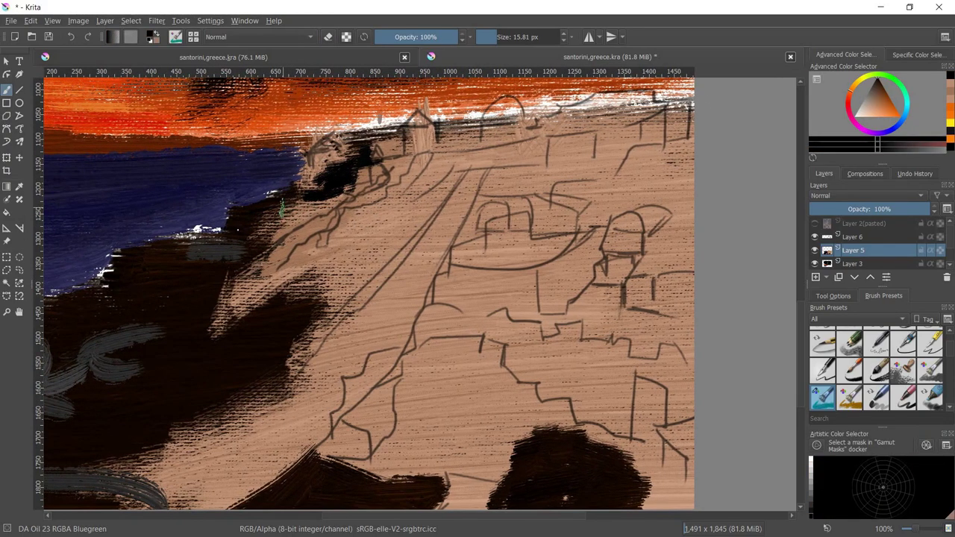
drag(408, 203, 611, 252)
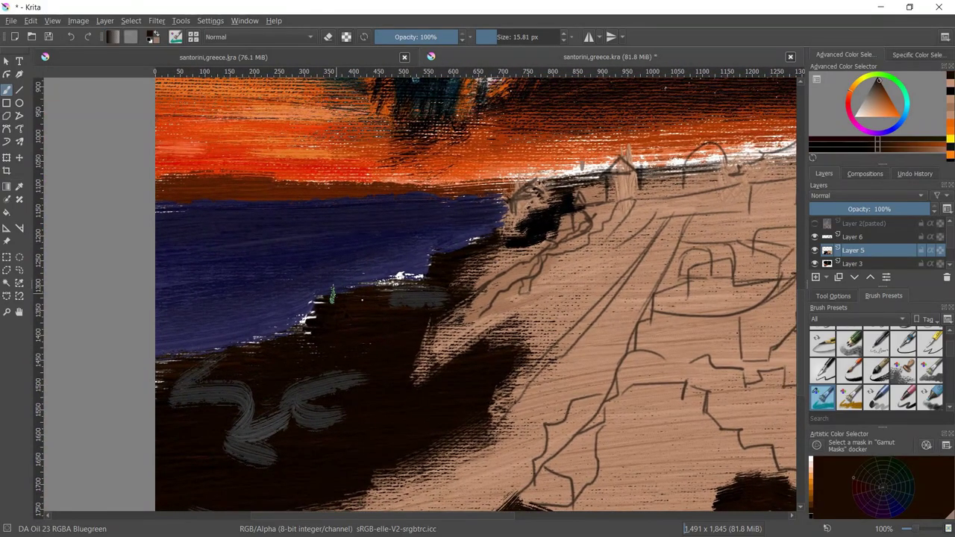
drag(332, 296, 432, 257)
mouse_move(366, 262)
mouse_down()
mouse_move(463, 245)
mouse_move(485, 221)
mouse_up()
mouse_move(395, 247)
mouse_down()
mouse_move(503, 224)
mouse_move(388, 224)
mouse_move(358, 276)
mouse_up()
ctrl+click(440, 246)
mouse_move(414, 268)
mouse_down()
mouse_move(339, 302)
mouse_move(355, 272)
mouse_up()
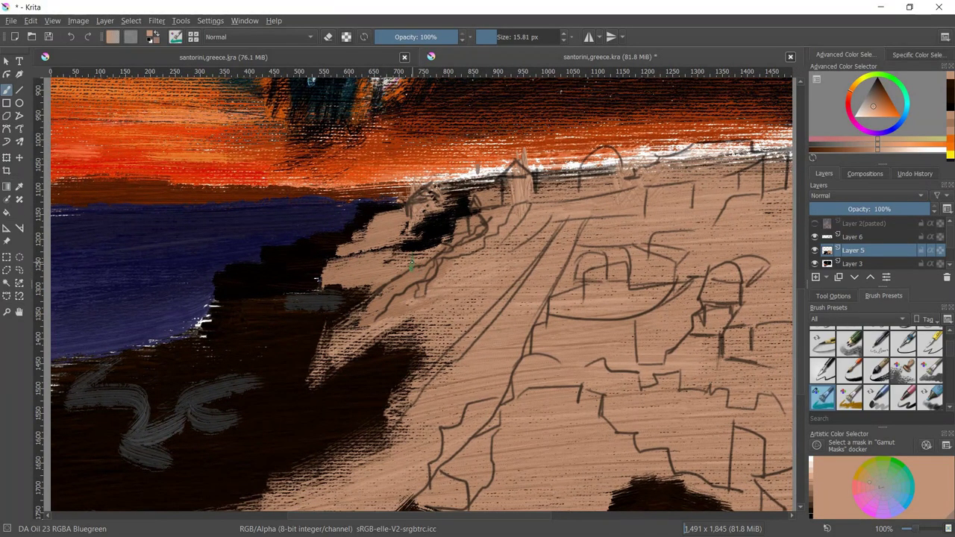
ctrl+click(417, 234)
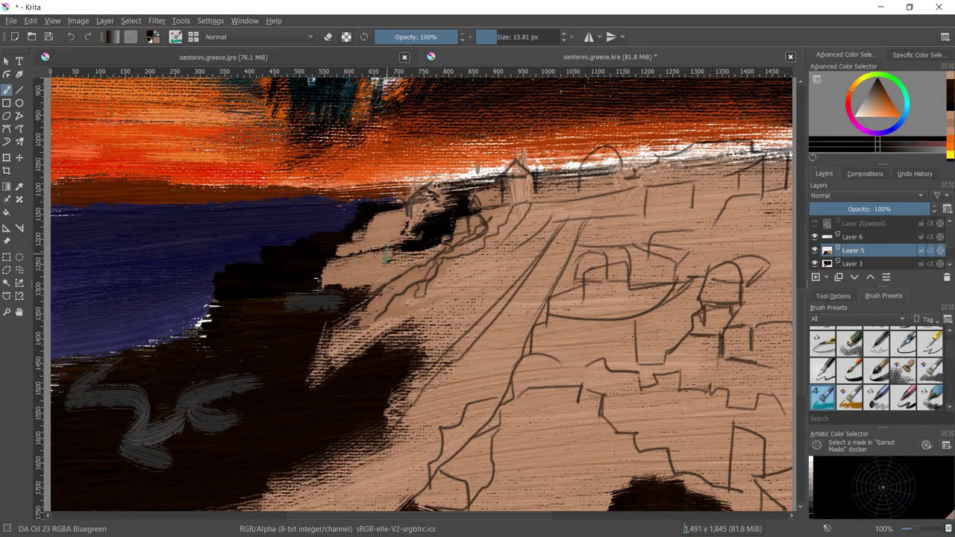
drag(384, 253, 346, 262)
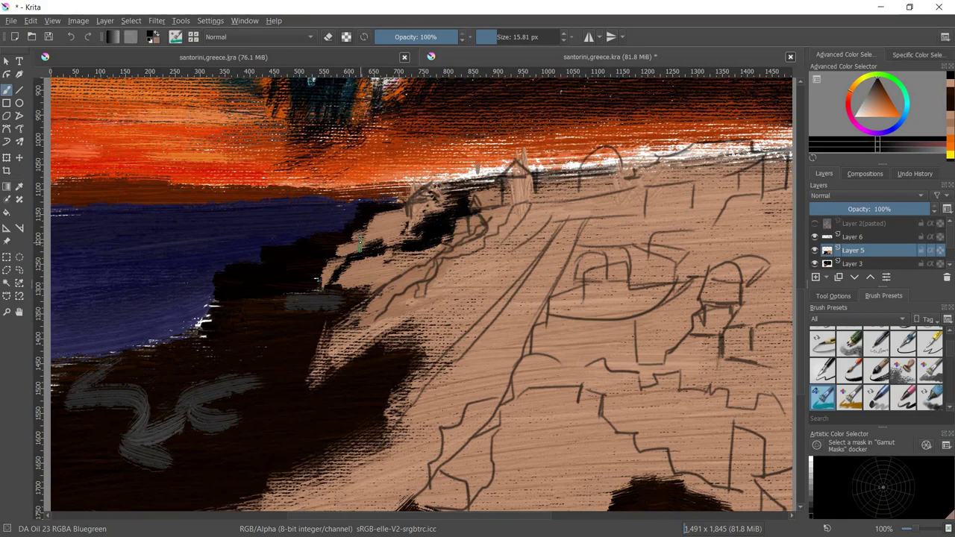
Shrink the brush and paint a short yellow light on the cliff
key(x)
key(bracketleft)
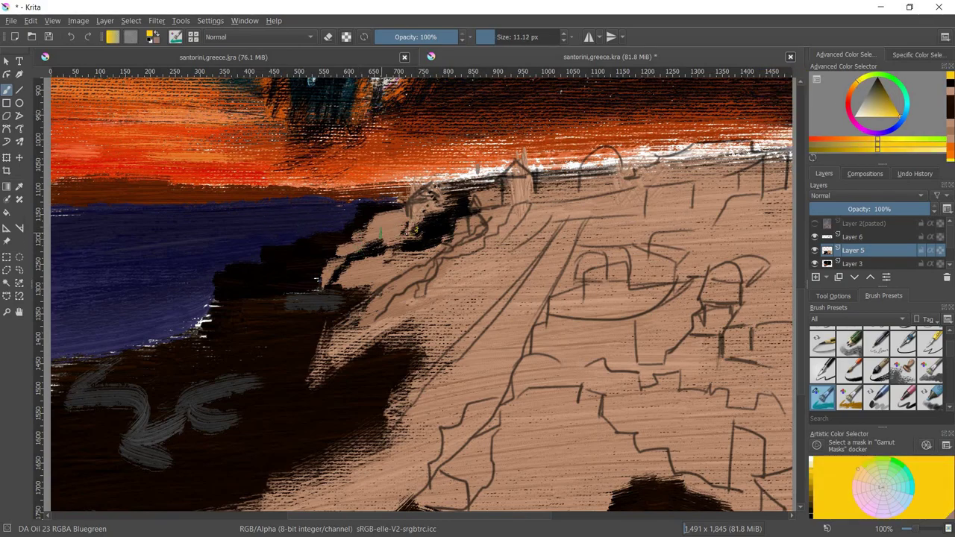
drag(418, 228, 393, 231)
key(x)
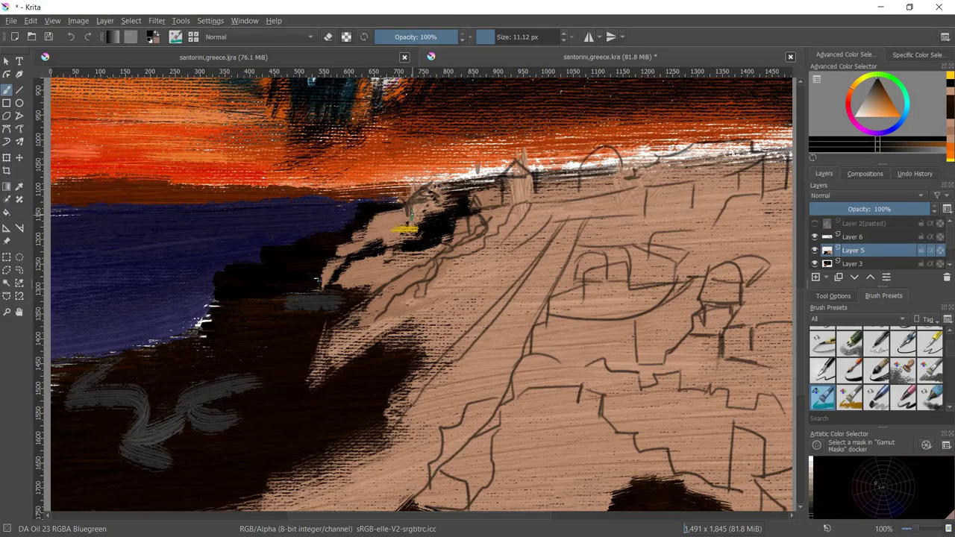
key(super+a)
key(alt+Tab)
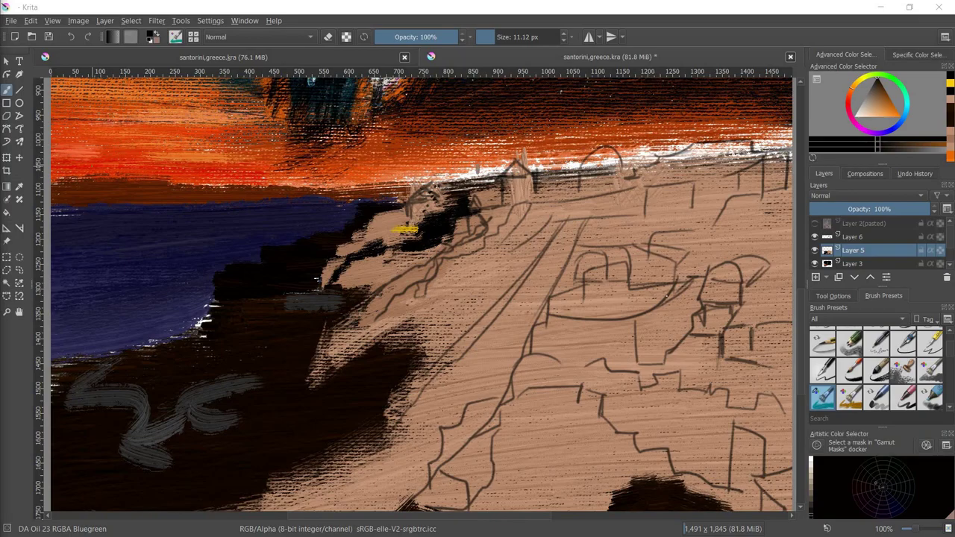
Cover the first yellow mark with dark, then repaint a yellow light on the building
drag(407, 229, 425, 222)
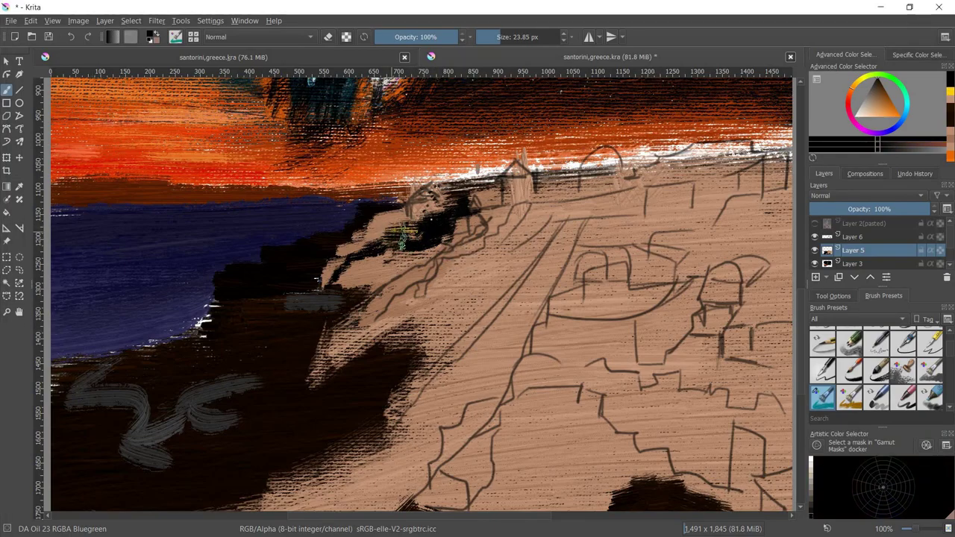
key(bracketright)
key(alt+Tab)
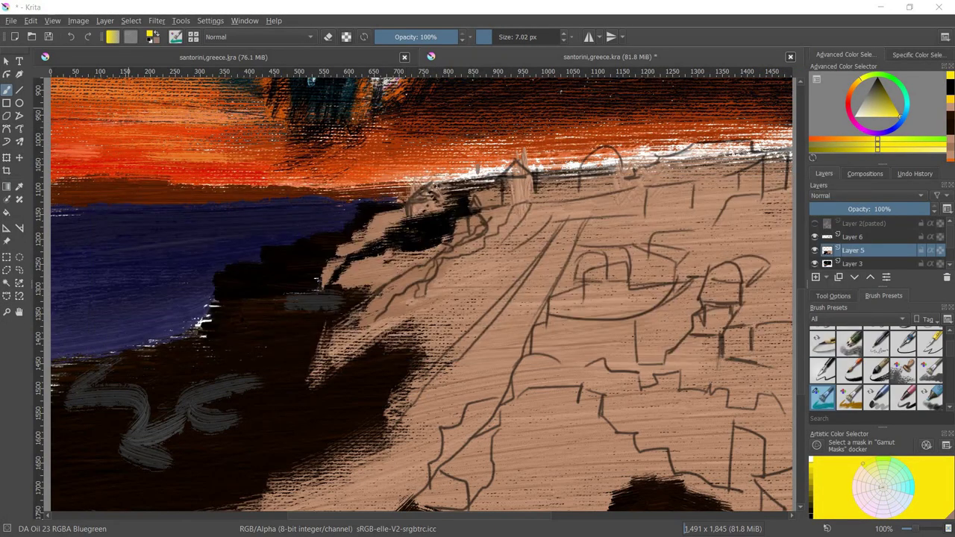
key(Escape)
drag(399, 229, 423, 228)
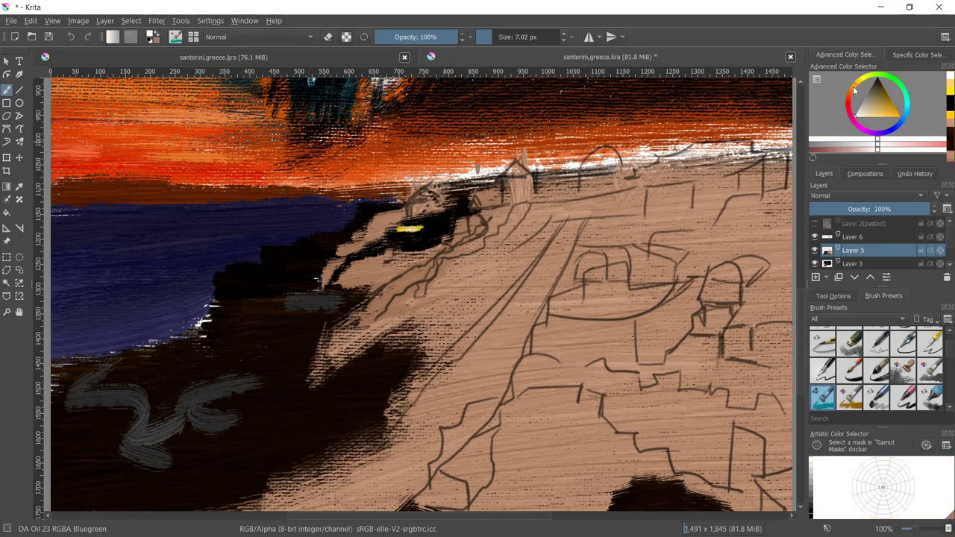
Add orange and red-orange light strokes, plus a magenta dab near the shore
ctrl+click(746, 145)
drag(397, 224, 421, 216)
click(853, 89)
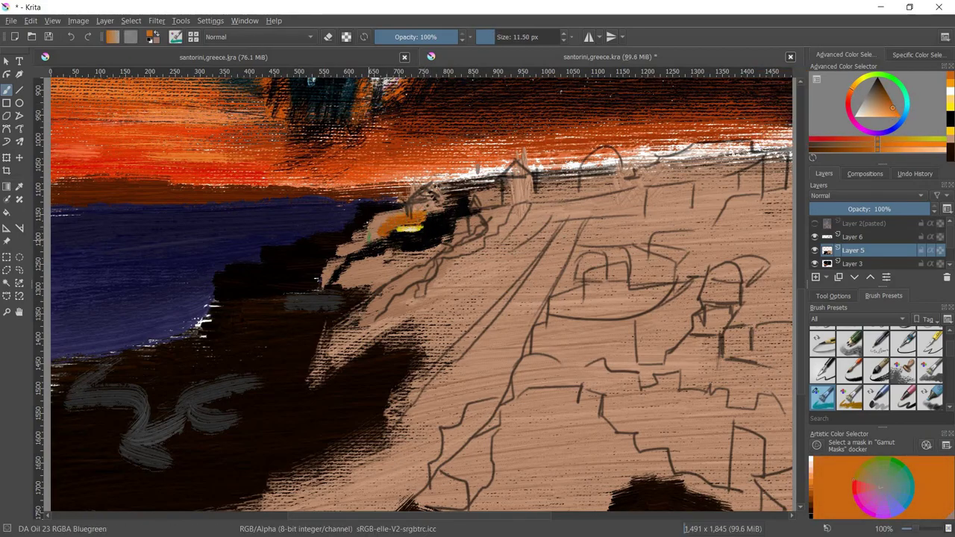
mouse_move(361, 224)
mouse_down()
mouse_move(377, 217)
mouse_move(357, 245)
mouse_move(337, 249)
mouse_up()
click(857, 134)
click(365, 239)
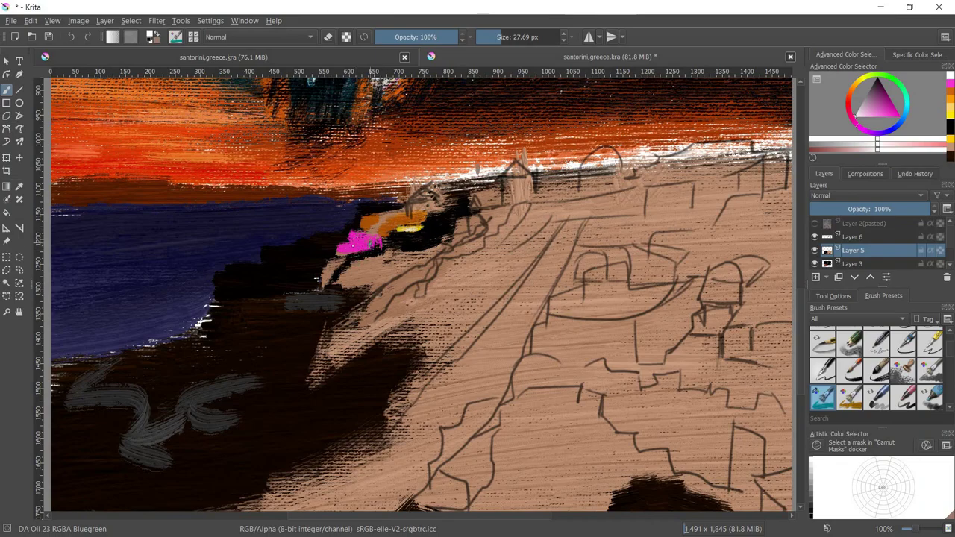
Add more small yellow-orange and strong orange light dabs along the cliff edge
scroll(419, 289, up, 1)
ctrl+click(384, 238)
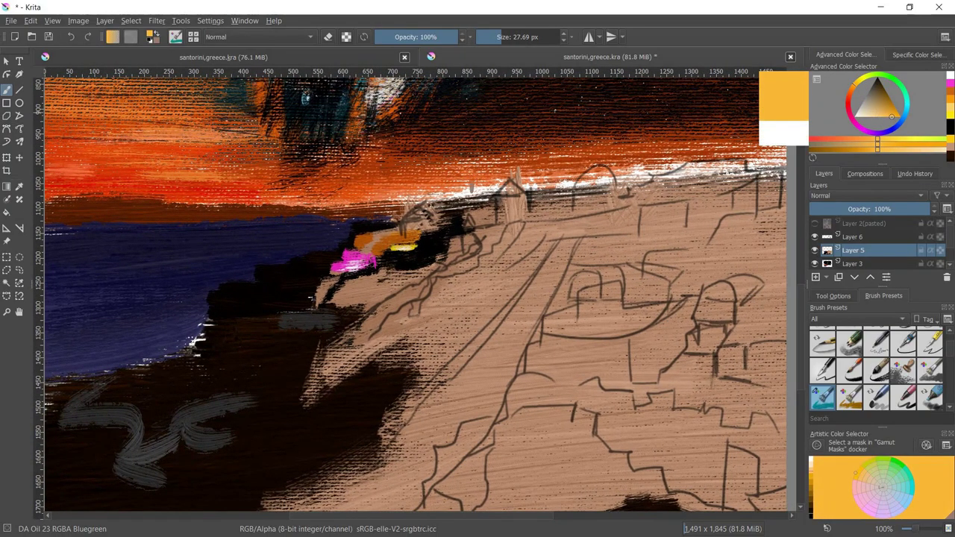
drag(392, 237, 431, 222)
click(887, 116)
ctrl+click(414, 227)
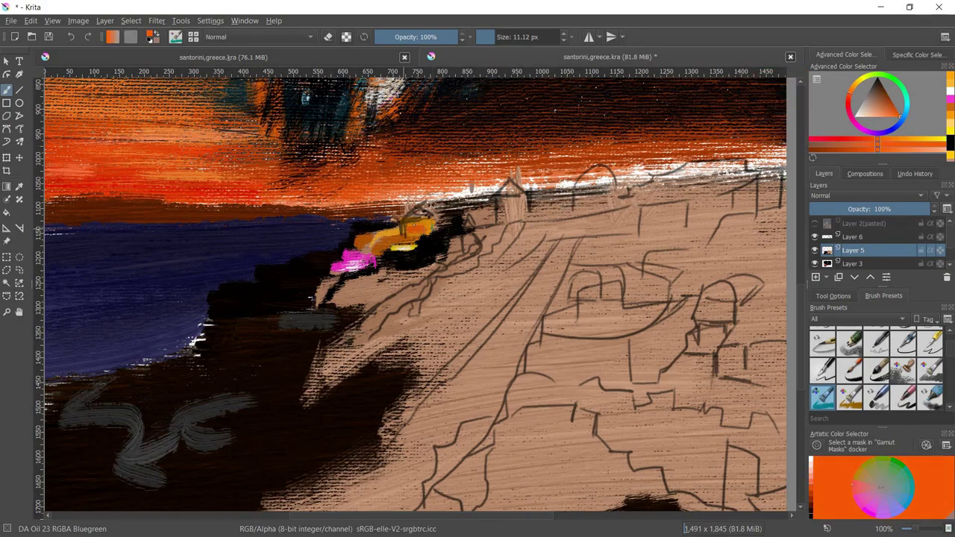
ctrl+click(411, 225)
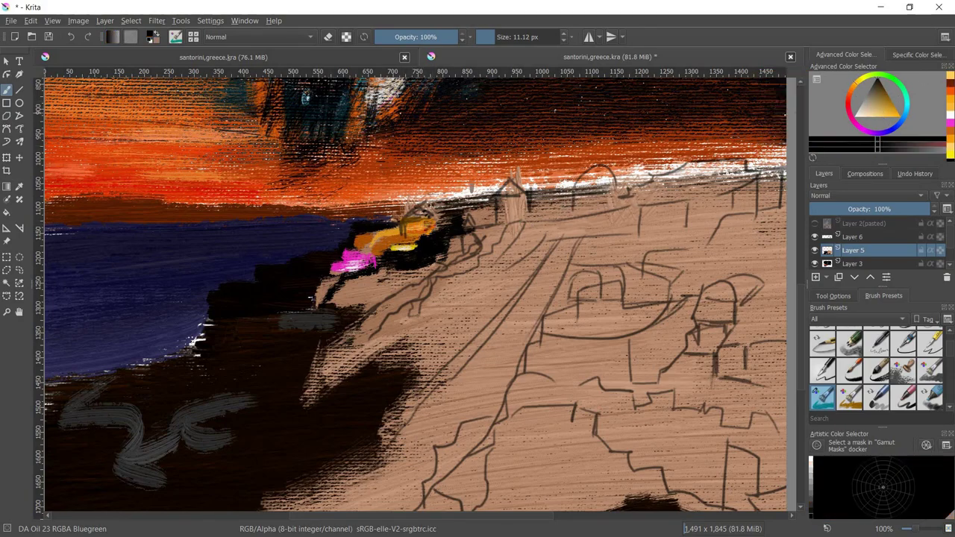
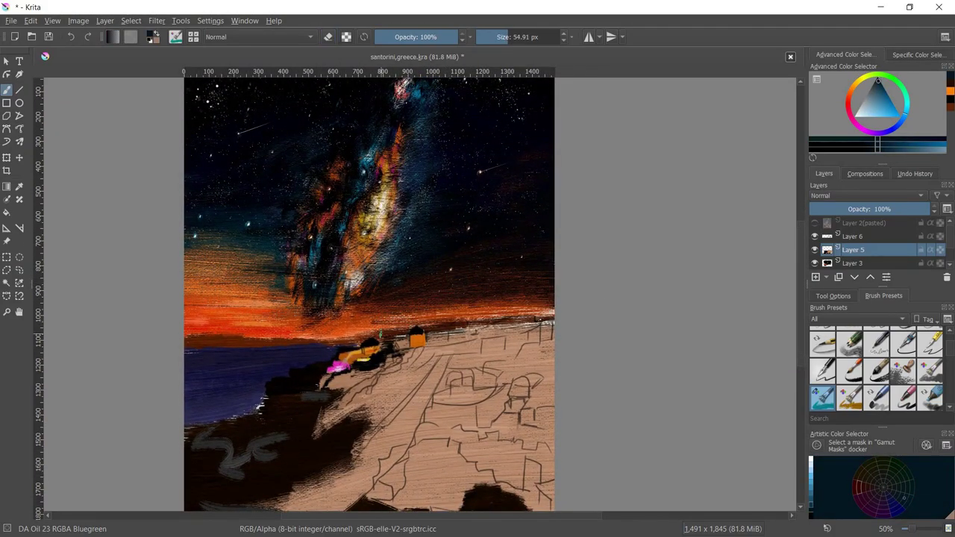
Make Layer 3 active and sample the sunset orange and night-sky blue
click(876, 94)
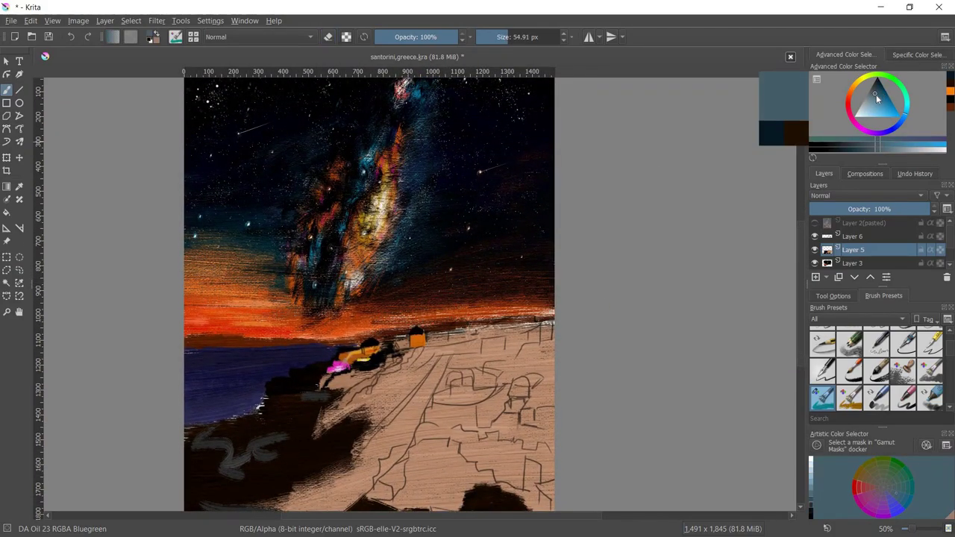
click(850, 263)
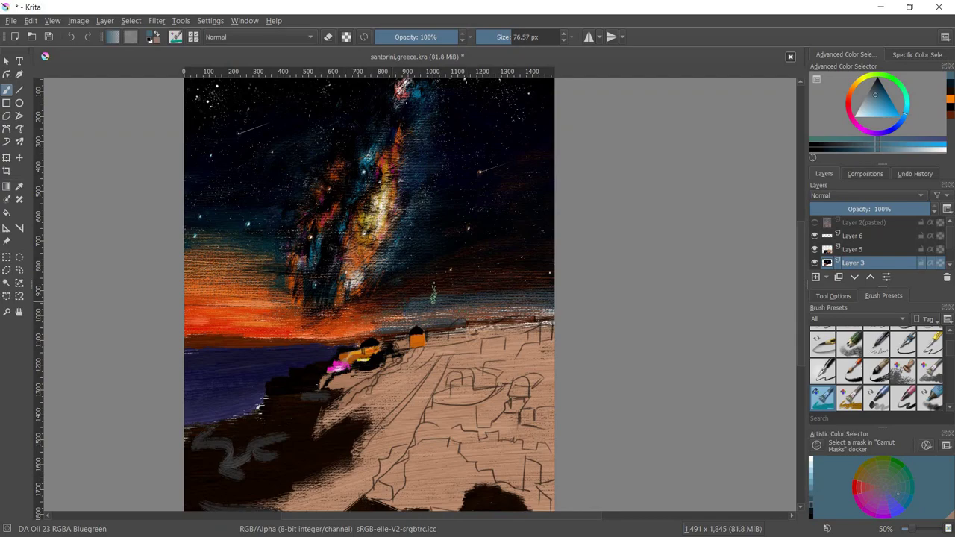
drag(509, 272, 580, 273)
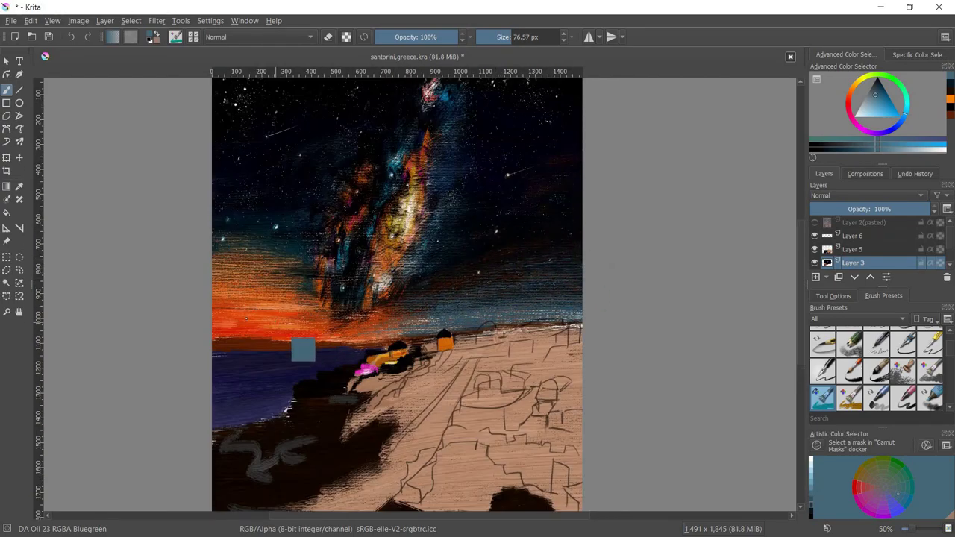
ctrl+click(320, 328)
scroll(559, 313, down, 1)
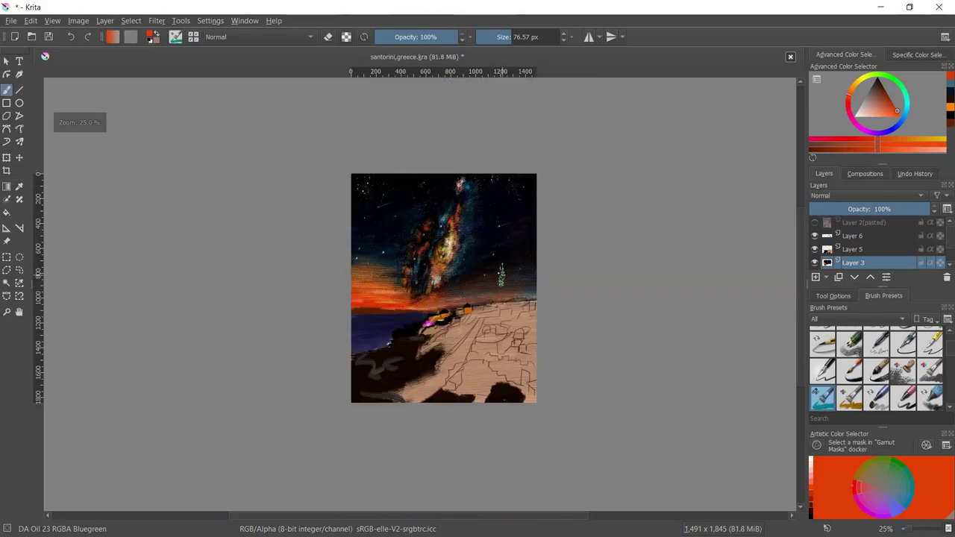
scroll(537, 312, up, 1)
scroll(515, 310, up, 3)
ctrl+click(498, 309)
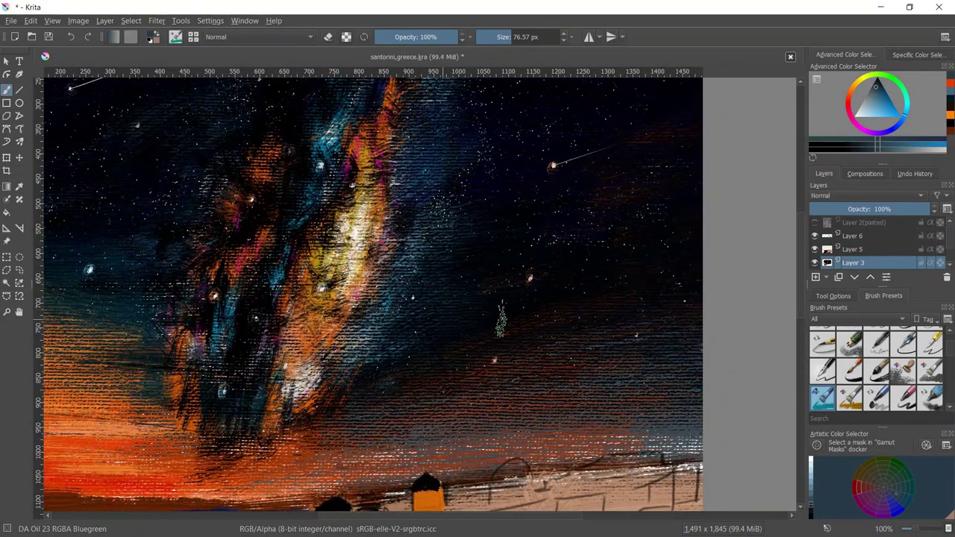
scroll(501, 321, down, 2)
scroll(414, 388, up, 1)
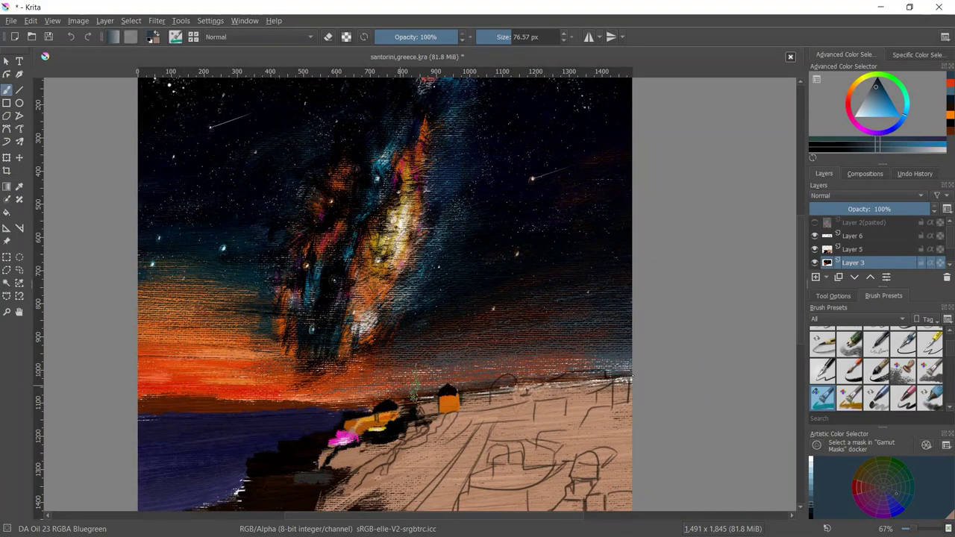
mouse_move(411, 403)
mouse_down()
mouse_move(409, 347)
mouse_move(630, 359)
mouse_up()
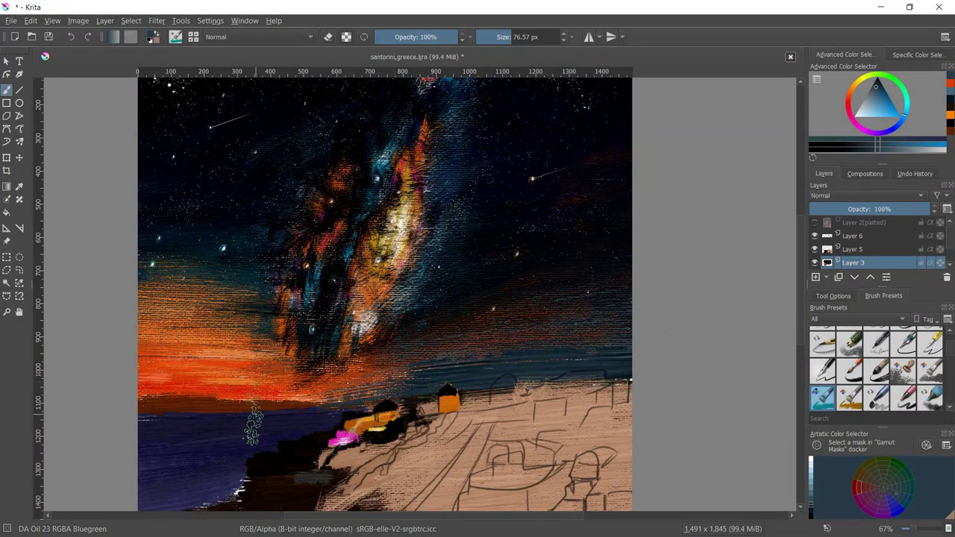
Resample the sunset orange and dark sky blue while repositioning the view
ctrl+click(170, 363)
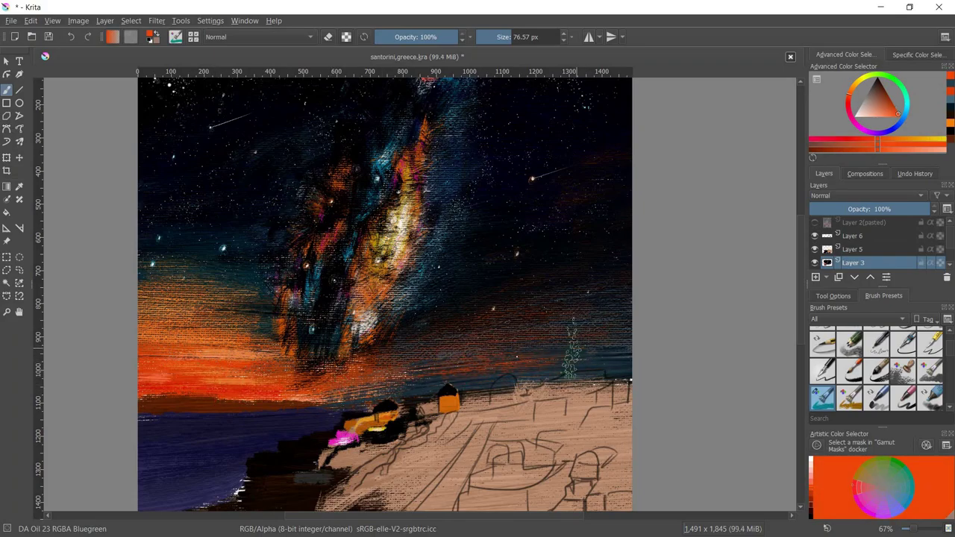
scroll(418, 336, down, 3)
scroll(418, 336, up, 4)
scroll(418, 336, down, 1)
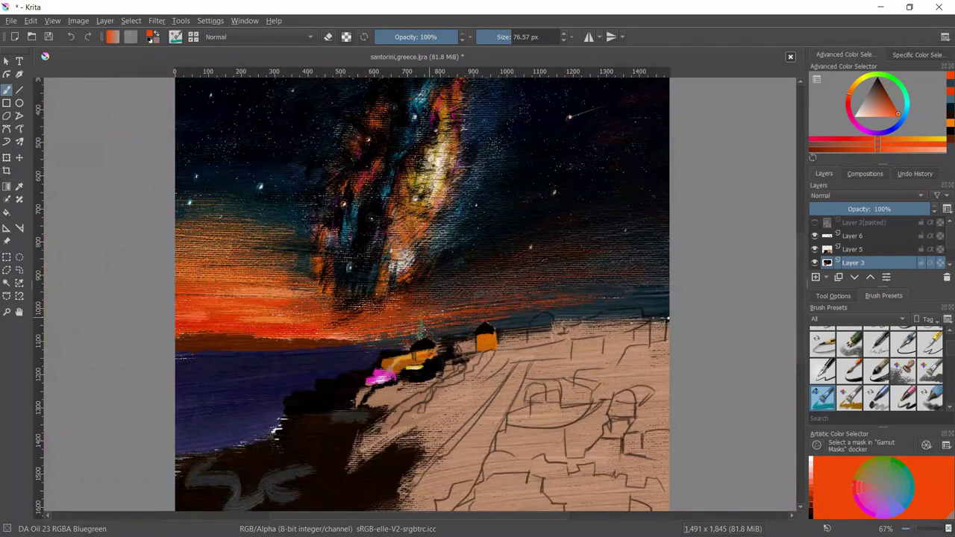
scroll(289, 332, down, 3)
scroll(289, 332, up, 2)
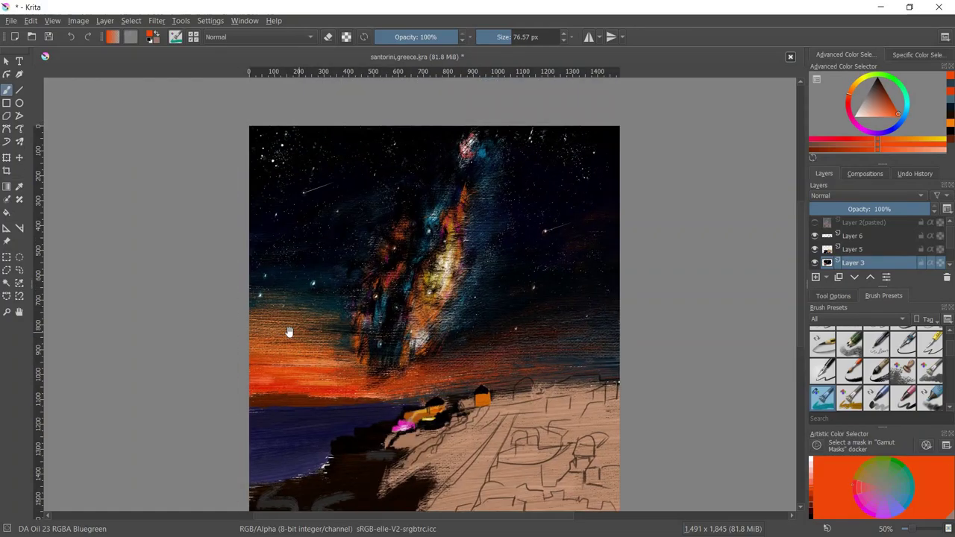
mouse_move(289, 332)
mouse_down()
mouse_move(239, 328)
mouse_move(237, 291)
mouse_up()
ctrl+click(224, 314)
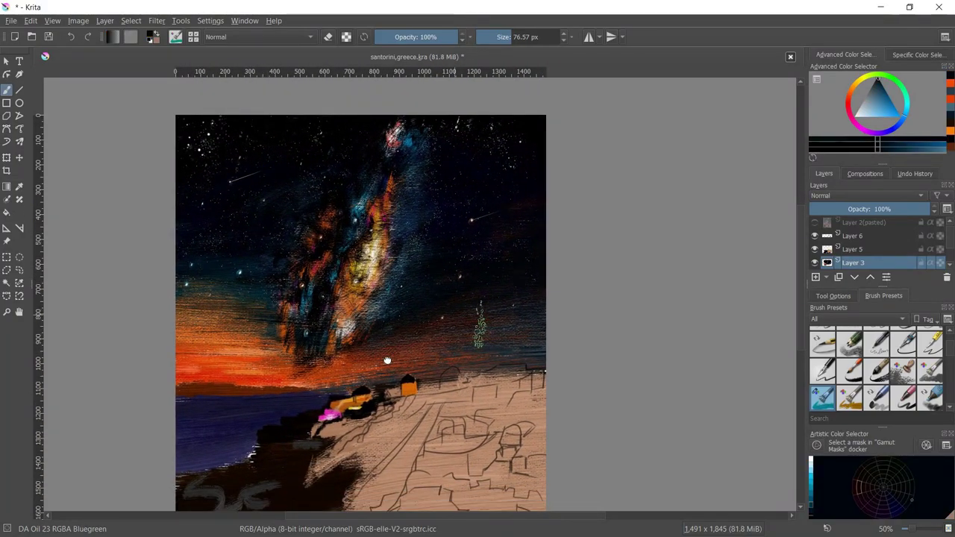
scroll(387, 361, up, 1)
scroll(387, 361, up, 1)
ctrl+click(515, 246)
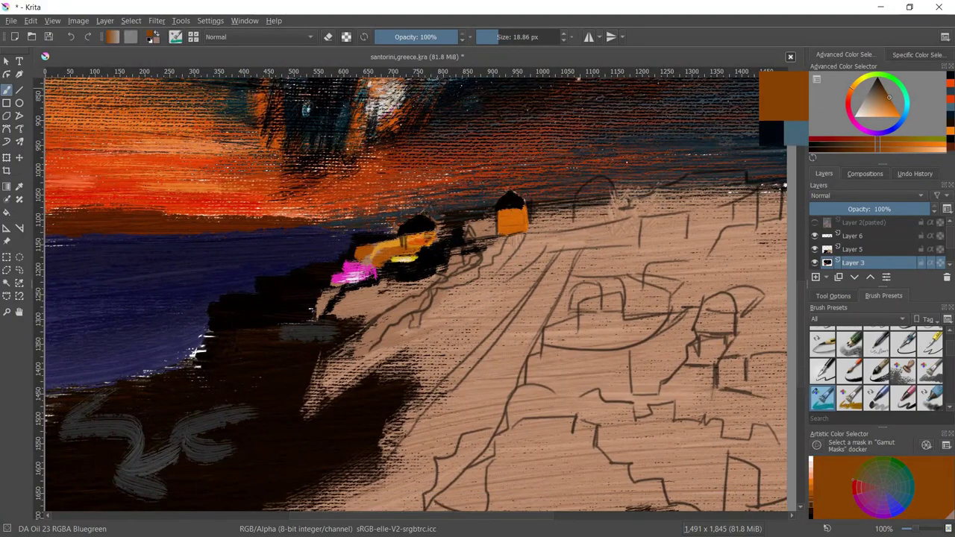
On Layer 5, paint an orange glow on the near house and a dark roof cap
key(Page_Up)
drag(413, 224, 414, 232)
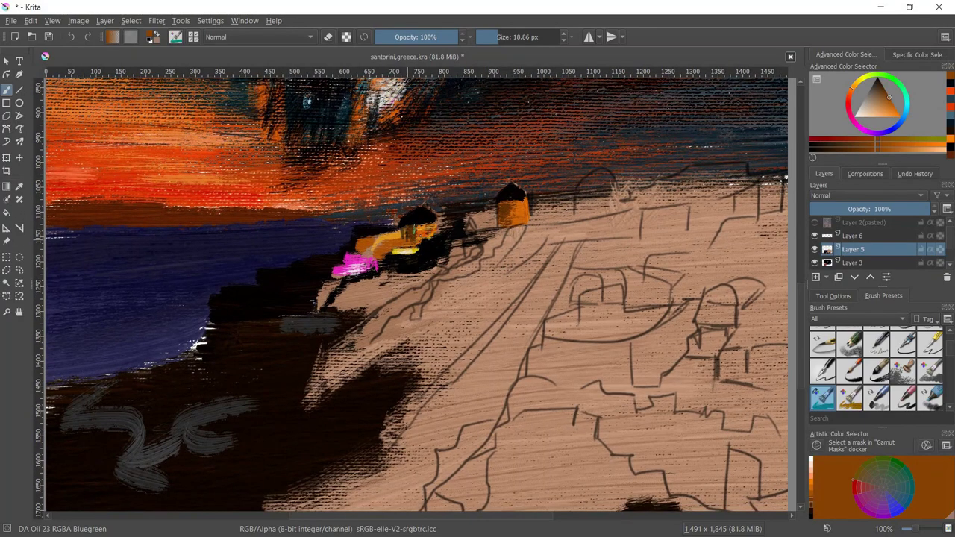
drag(418, 299, 430, 305)
drag(418, 228, 448, 216)
click(887, 102)
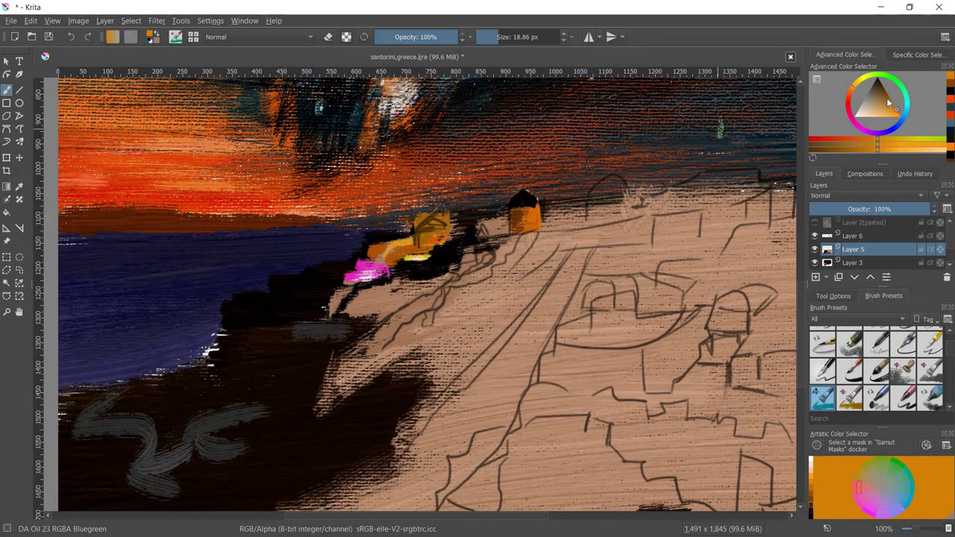
drag(888, 103, 881, 84)
mouse_move(420, 202)
mouse_down()
mouse_move(444, 202)
mouse_move(439, 209)
mouse_up()
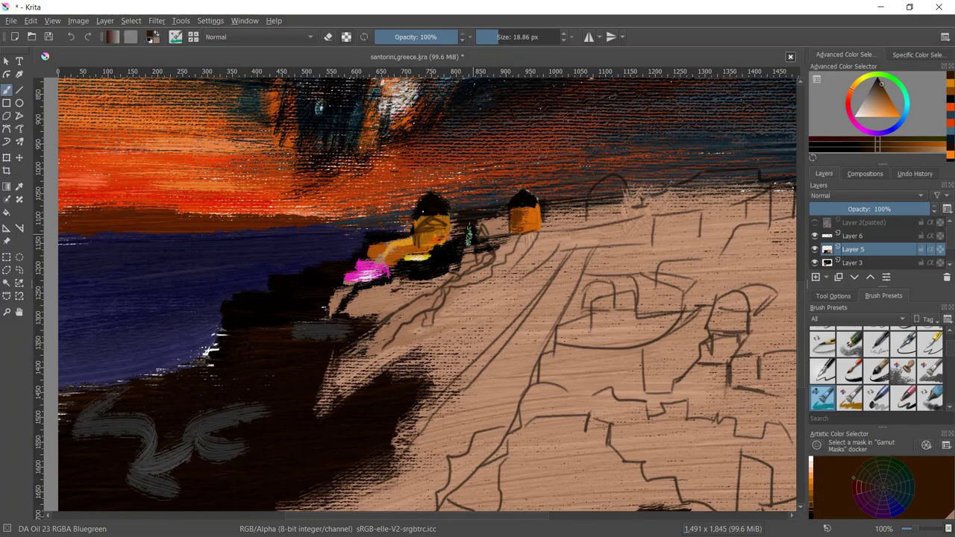
Paint a bright orange dome on the sketched building, shaded black on its left side
drag(522, 298, 378, 300)
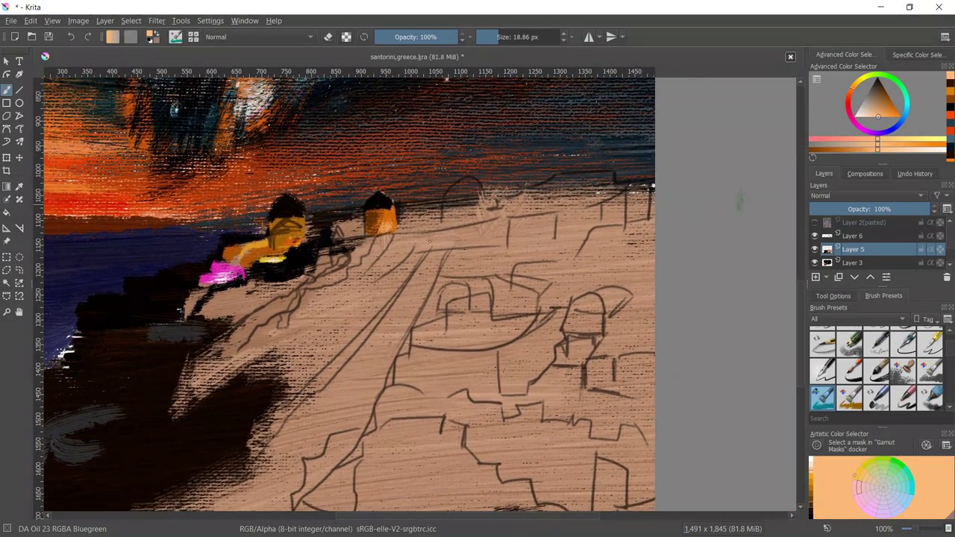
click(890, 99)
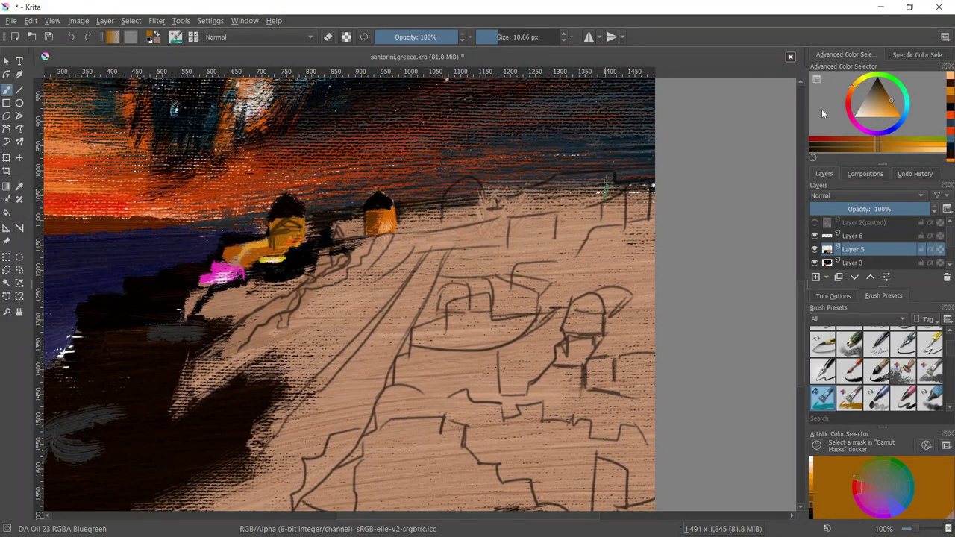
drag(891, 103, 900, 116)
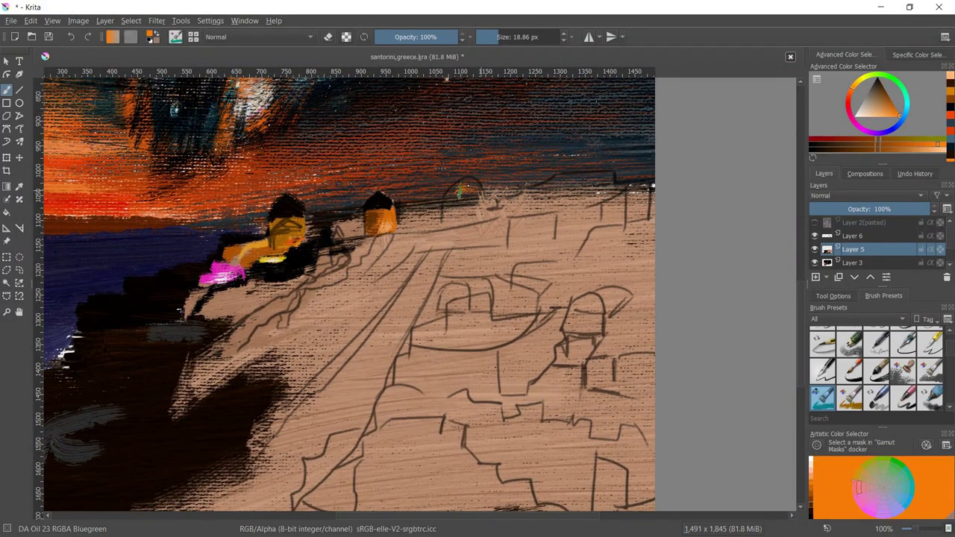
mouse_move(460, 192)
mouse_down()
mouse_move(477, 195)
mouse_move(452, 195)
mouse_move(472, 190)
mouse_up()
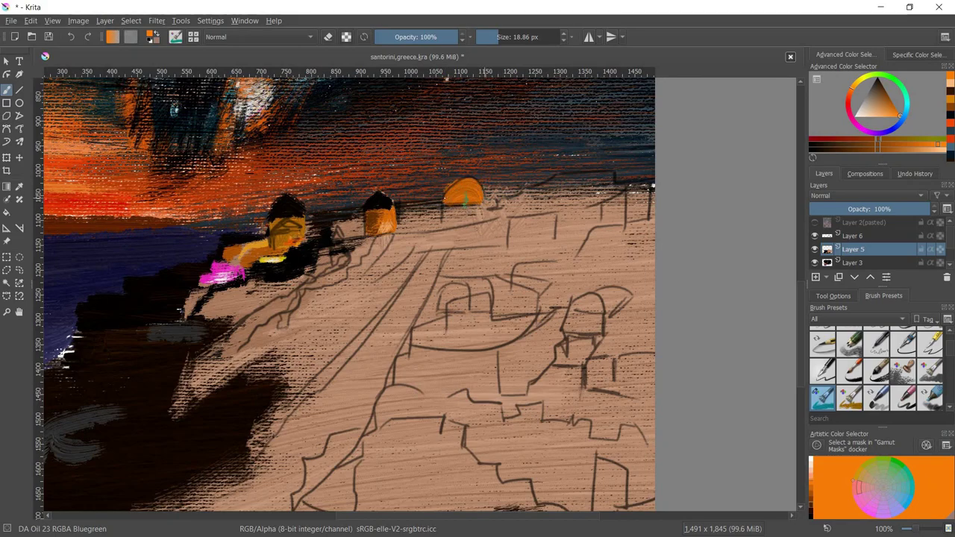
key(d)
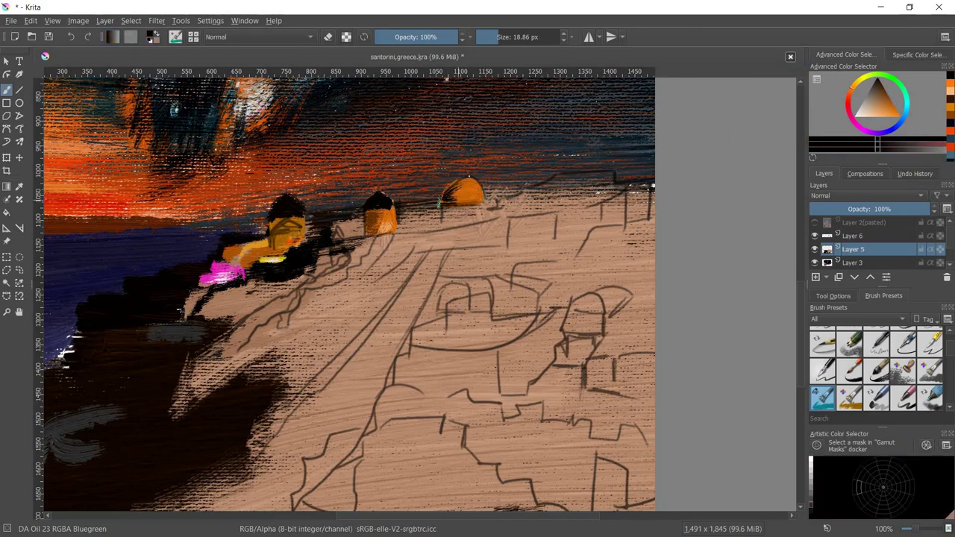
mouse_move(441, 200)
mouse_down()
mouse_move(472, 185)
mouse_move(461, 202)
mouse_move(451, 199)
mouse_up()
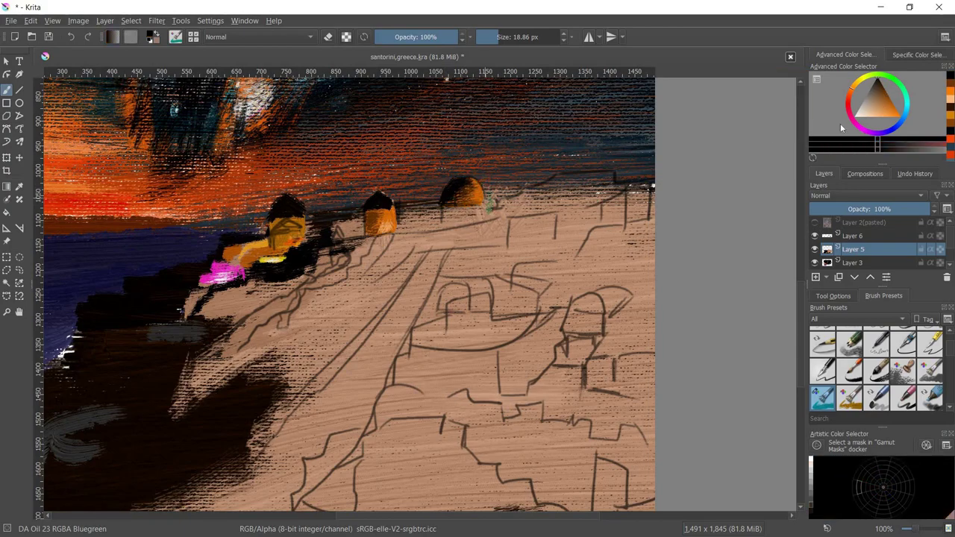
Sample the dome's orange and near-black, then erase paint at the dome's base
ctrl+click(483, 199)
ctrl+click(477, 205)
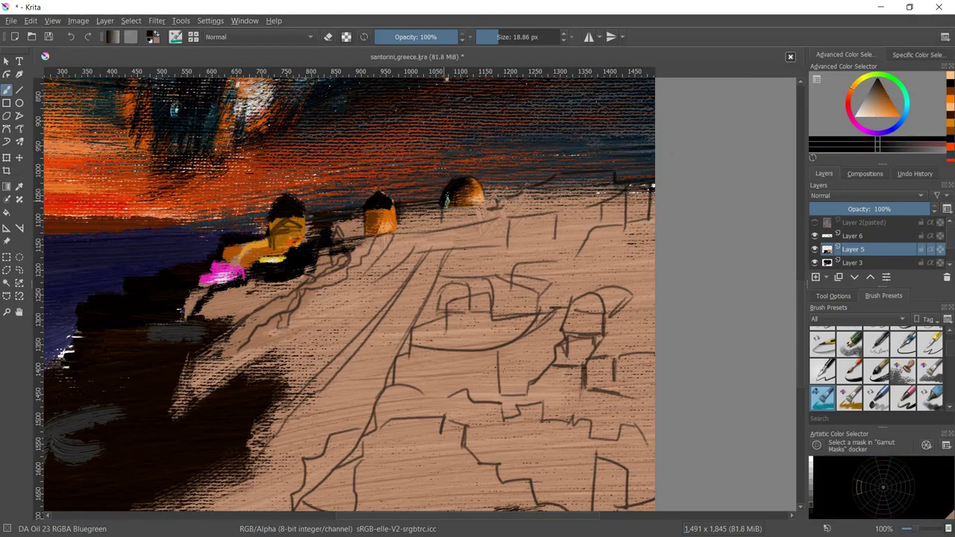
ctrl+click(448, 200)
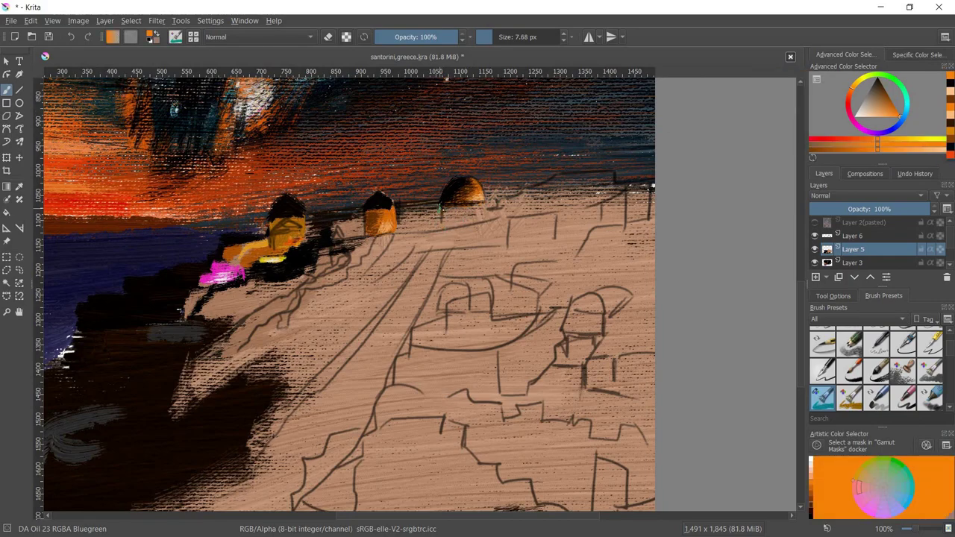
drag(402, 221, 438, 216)
key(e)
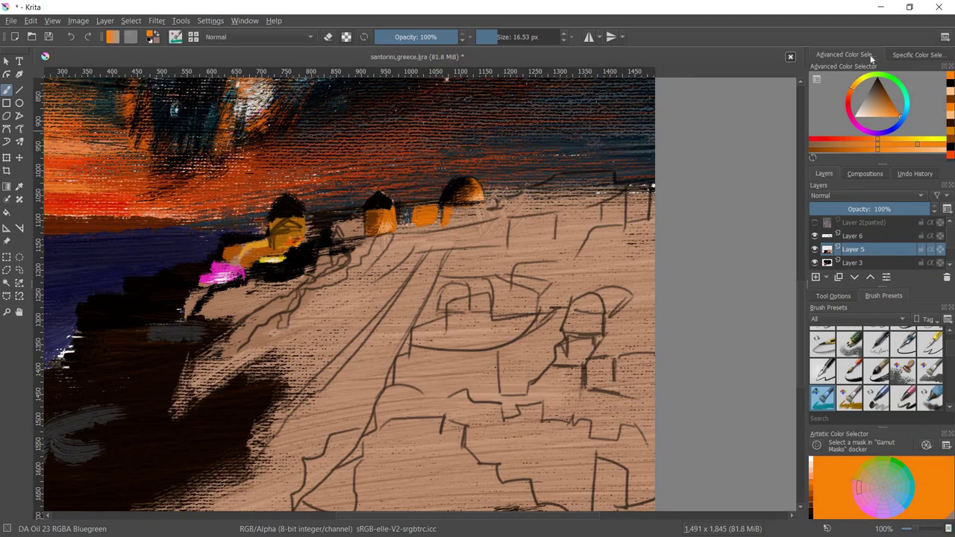
Paint an orange block beside the dome, darkening its right end to orange-brown
ctrl+click(613, 171)
ctrl+click(434, 224)
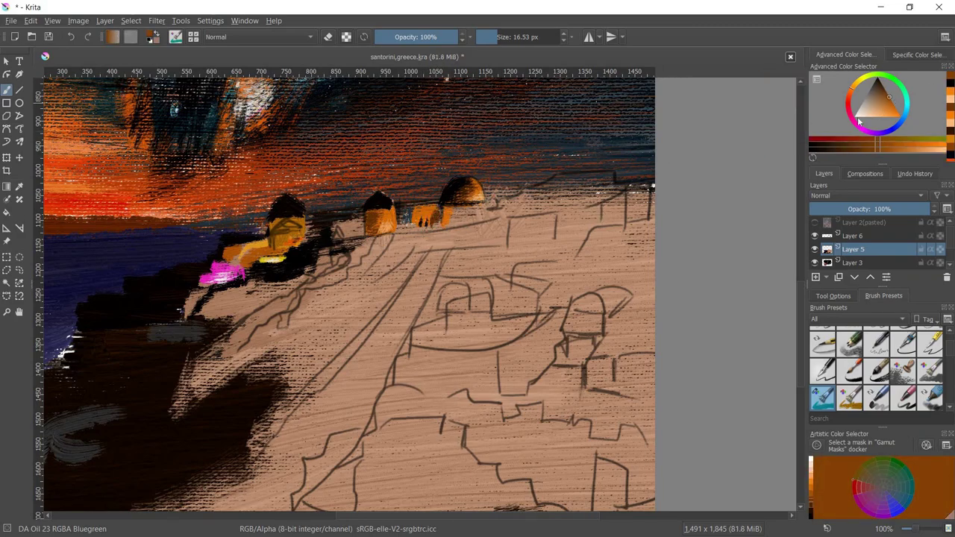
ctrl+click(469, 198)
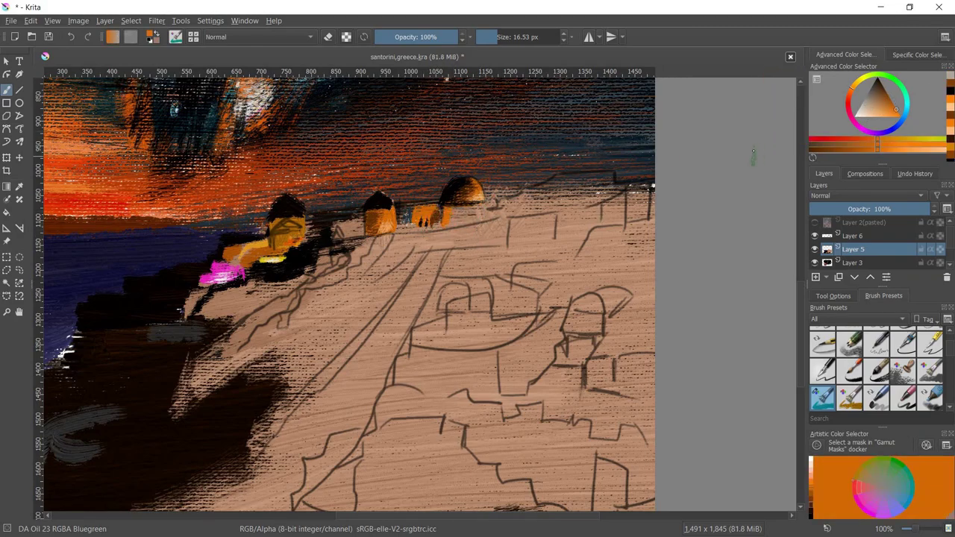
scroll(485, 241, down, 1)
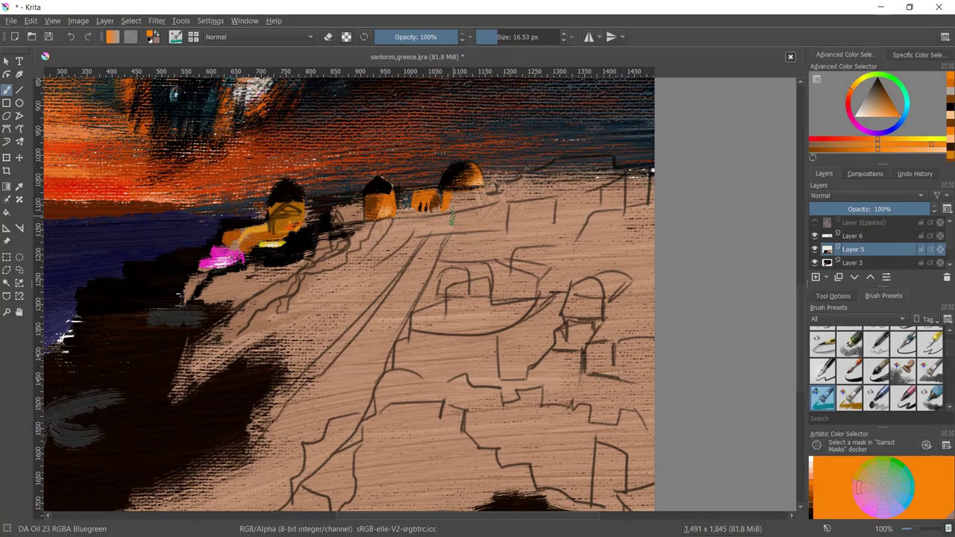
drag(464, 212, 477, 213)
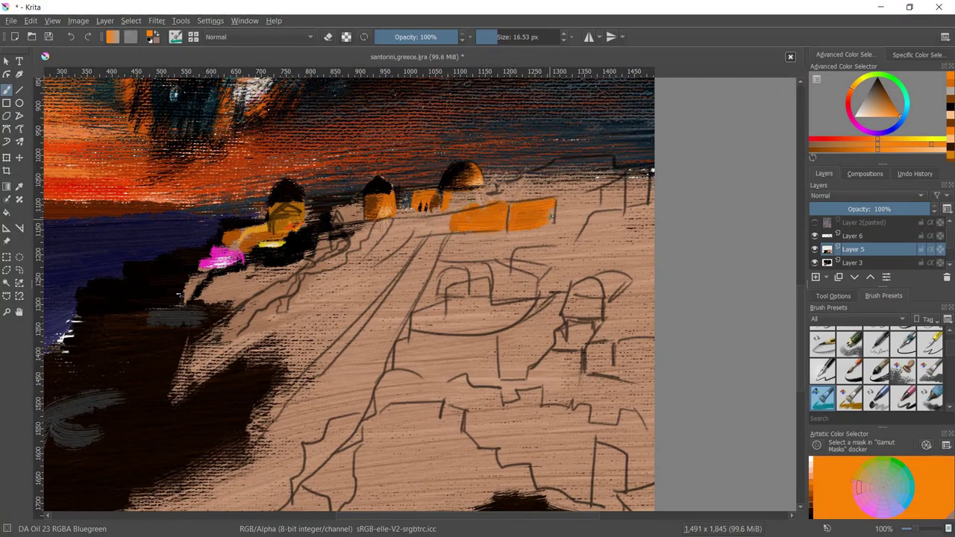
scroll(525, 218, right, 3)
scroll(483, 243, right, 3)
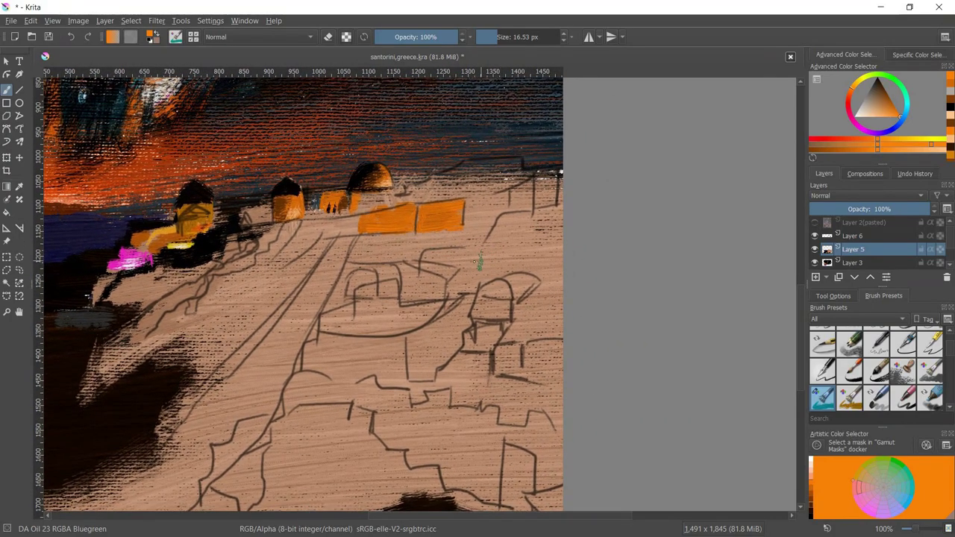
key(k)
key(k)
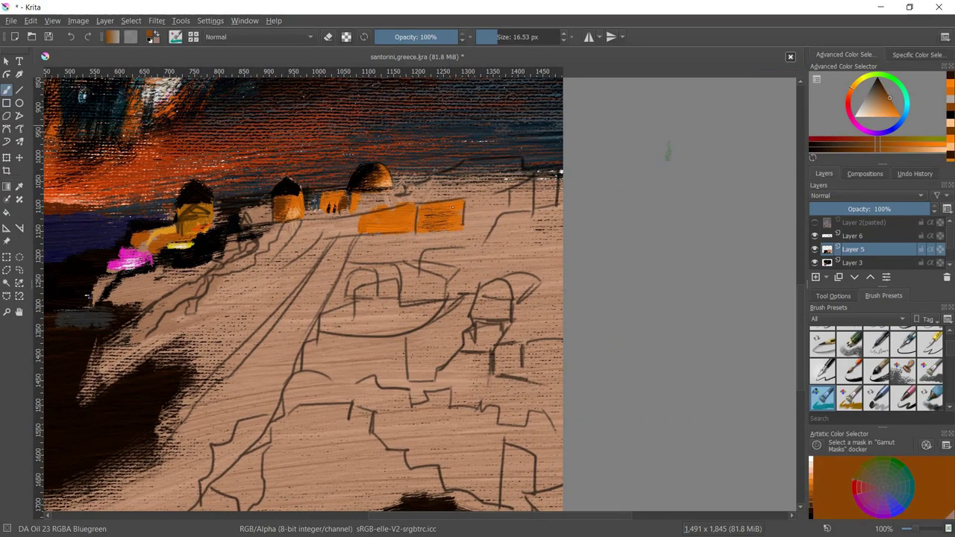
drag(464, 206, 419, 217)
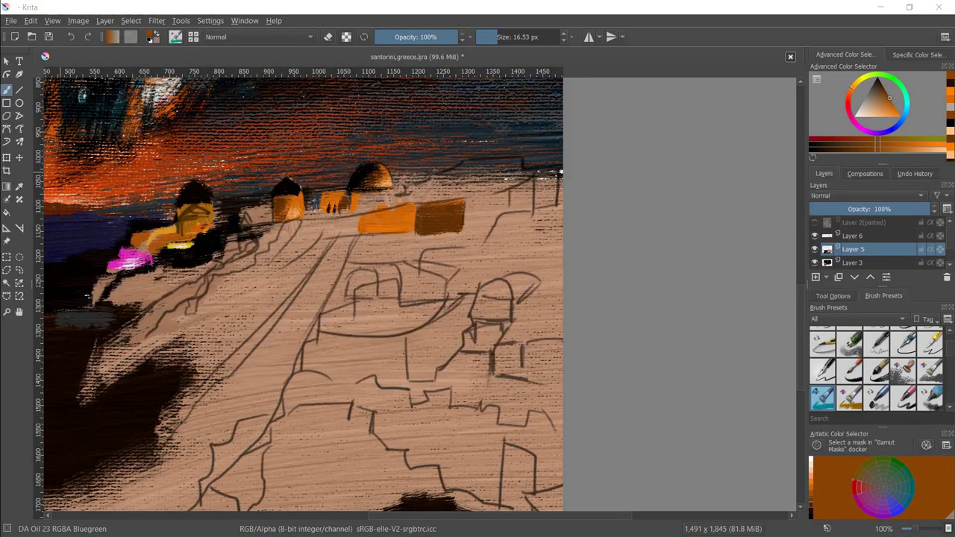
Add a dark window mark and bright edge to the orange house, then paint a white clifftop building
key(alt+Tab)
key(l)
key(l)
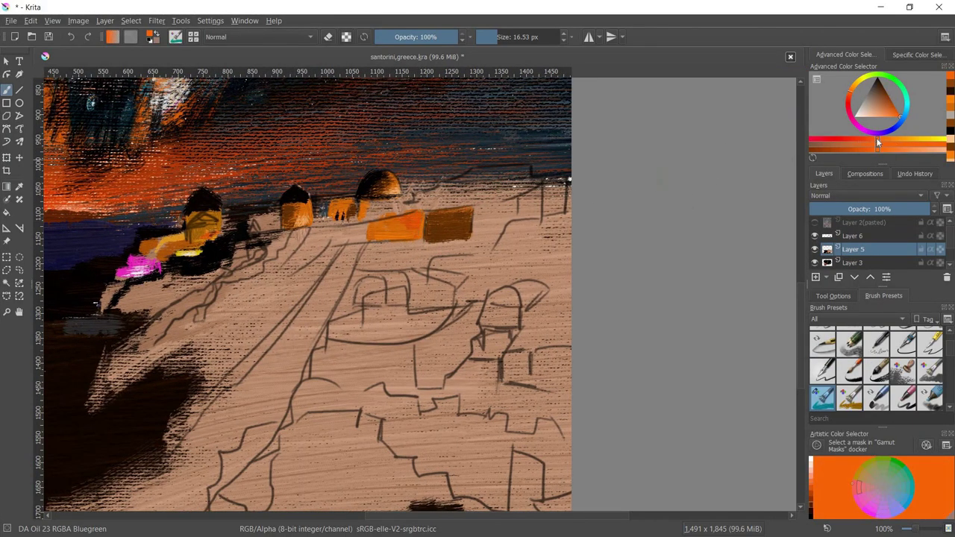
click(877, 143)
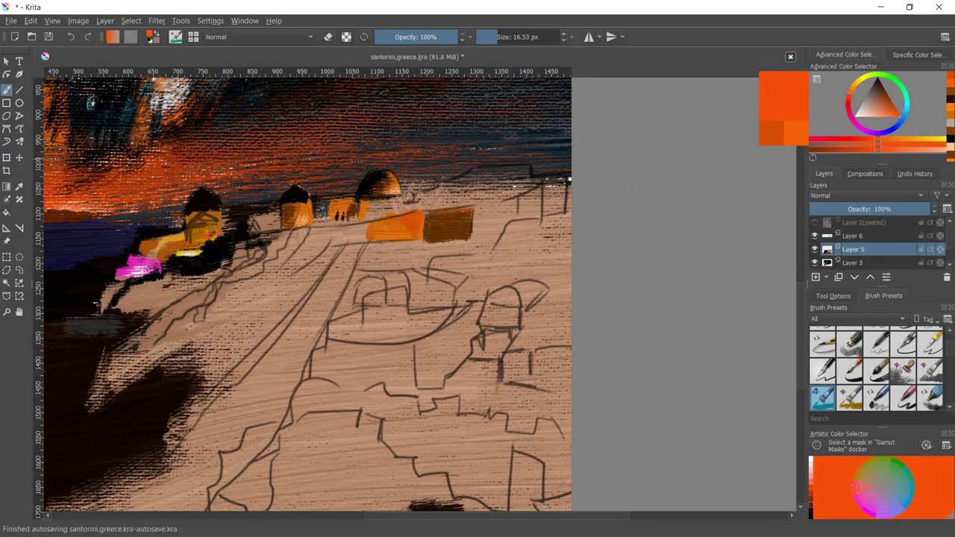
ctrl+click(377, 237)
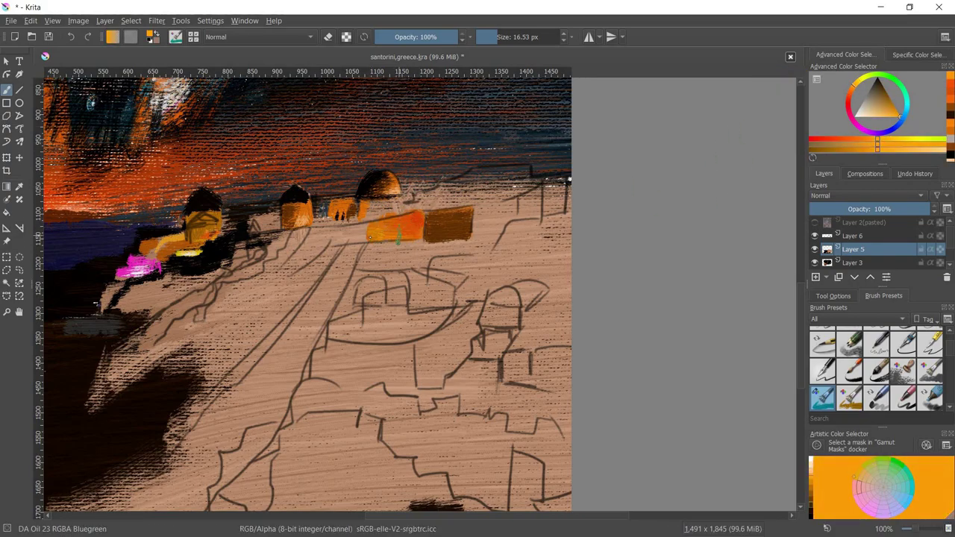
key(d)
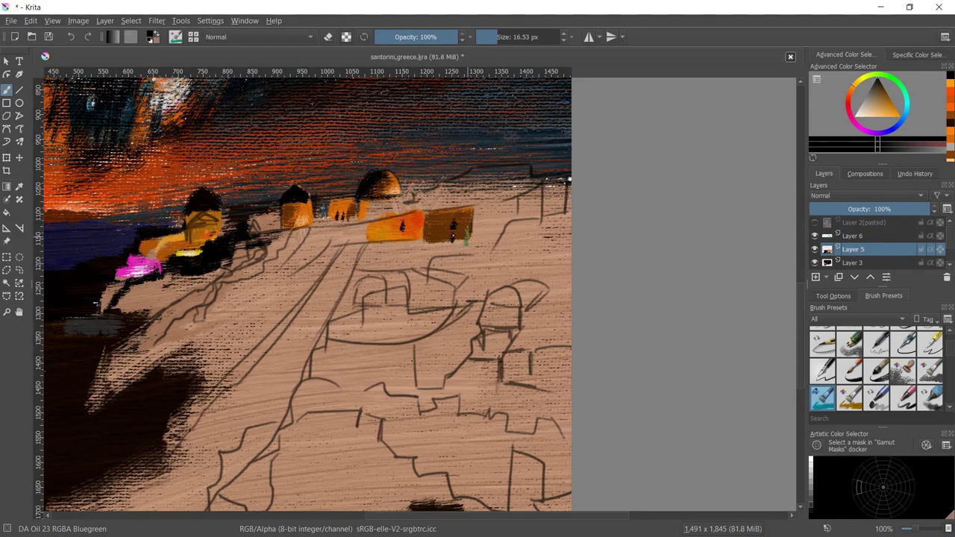
ctrl+click(328, 234)
drag(424, 213, 425, 239)
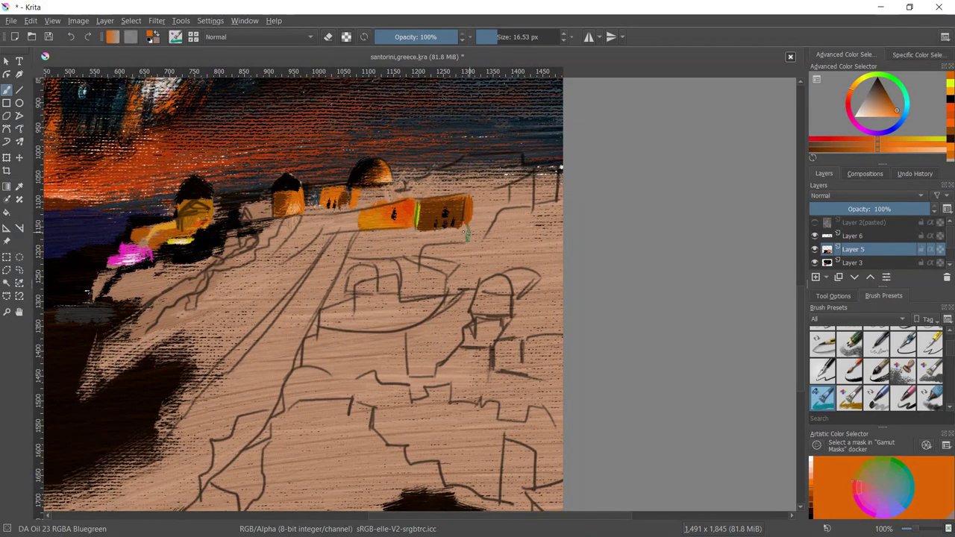
drag(456, 222, 434, 253)
mouse_move(387, 228)
mouse_down()
mouse_move(397, 212)
mouse_move(495, 194)
mouse_move(427, 223)
mouse_move(445, 212)
mouse_move(472, 253)
mouse_up()
Extend pale peach beside the white building; undo a trial of orange on its right end
key(e)
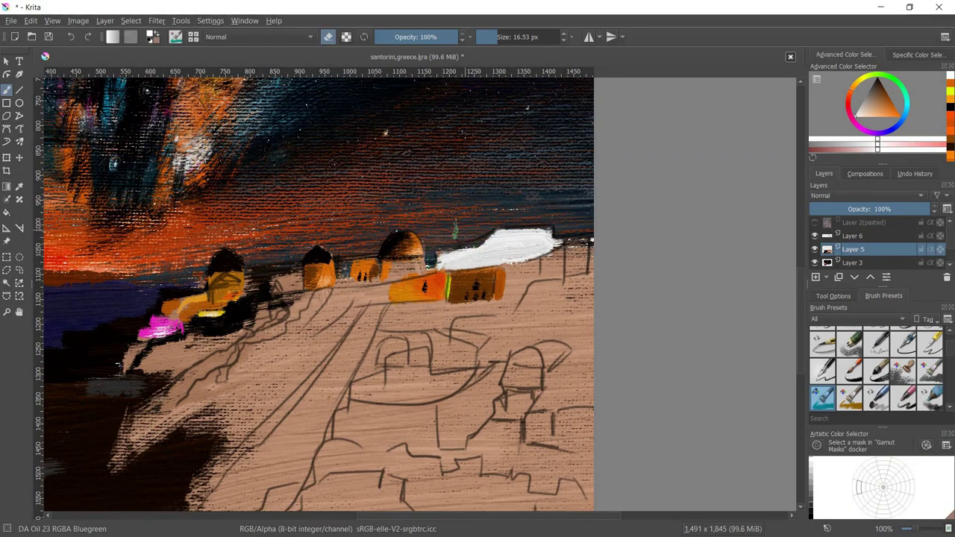
drag(868, 123, 870, 116)
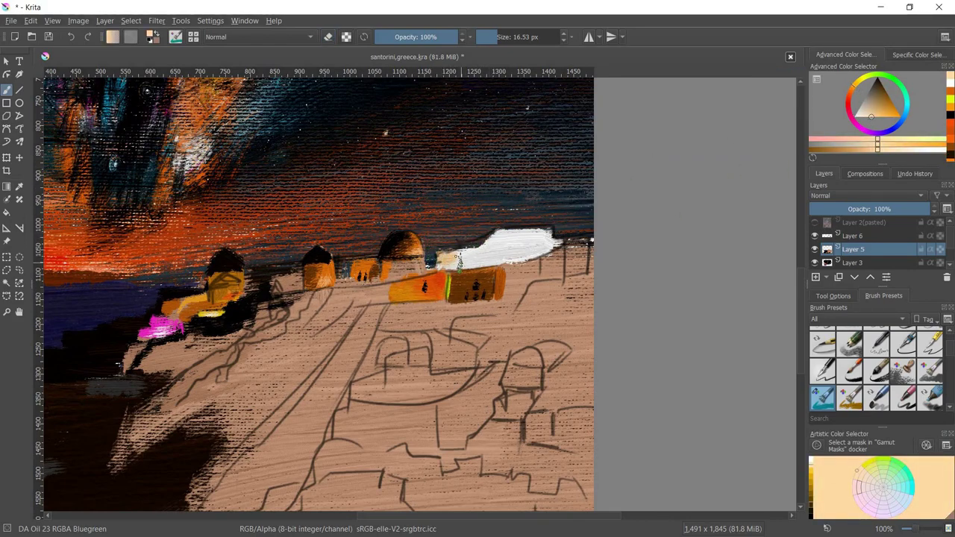
drag(459, 257, 479, 253)
key(d)
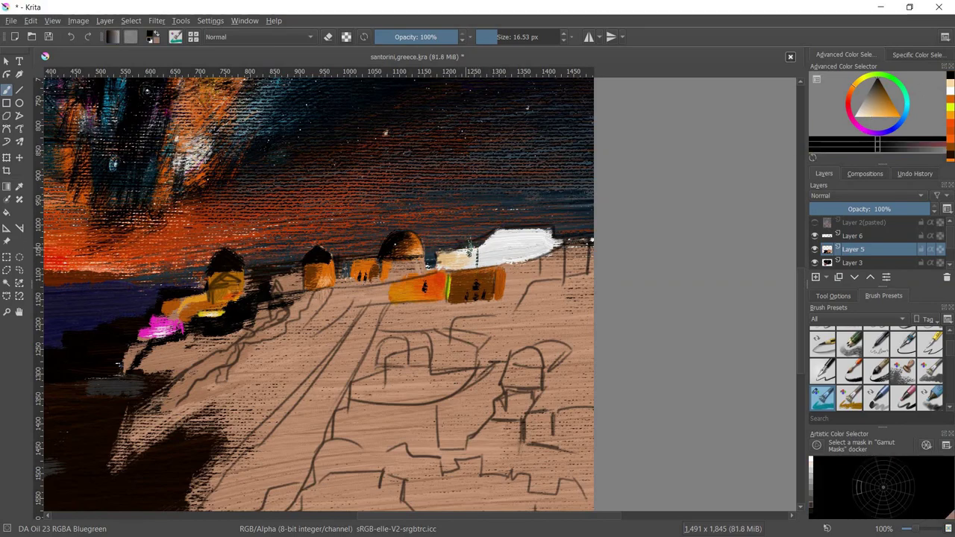
click(949, 132)
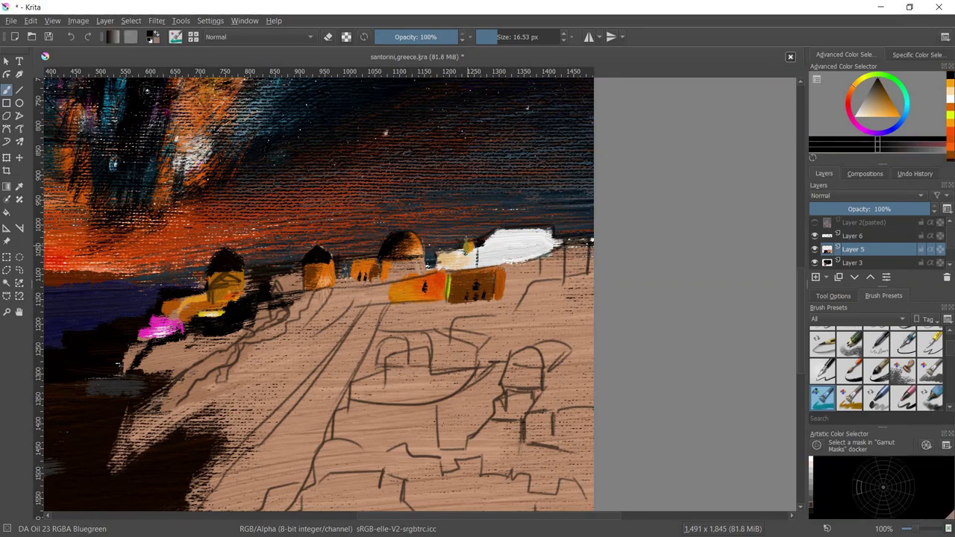
drag(941, 148, 899, 149)
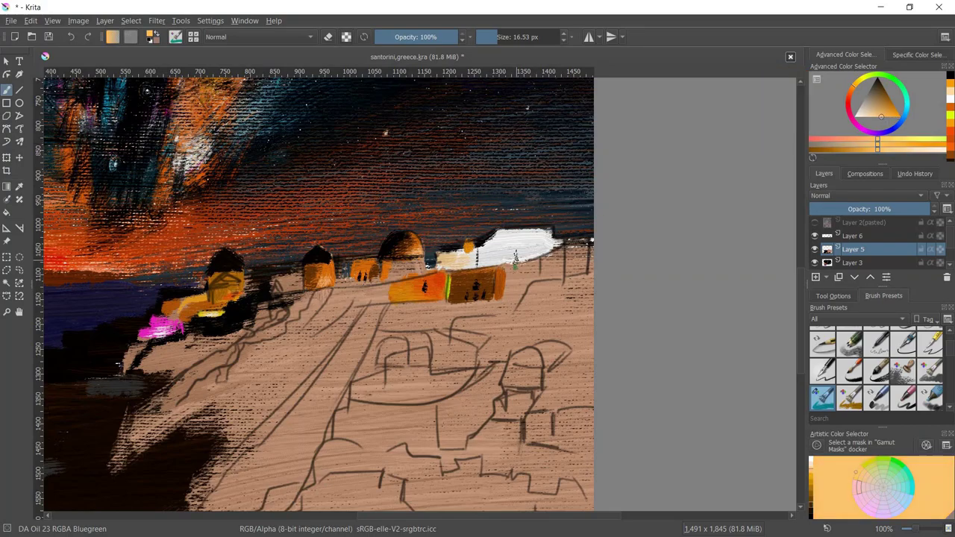
click(511, 297)
drag(534, 240, 550, 237)
ctrl+scroll(521, 248, up, 1)
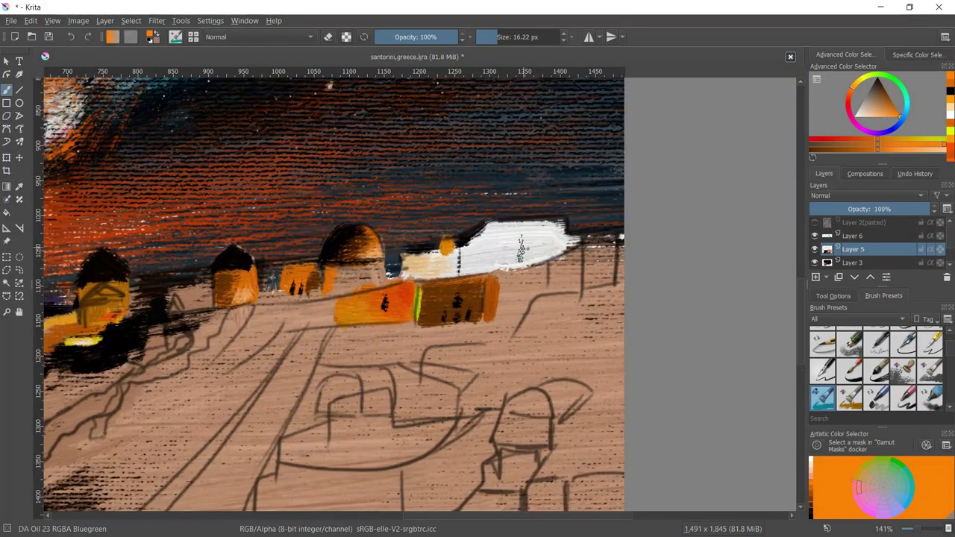
key(ctrl+z)
Undo a peach trial on the building's right end, then paint a bright yellow lit patch beside it
ctrl+click(541, 246)
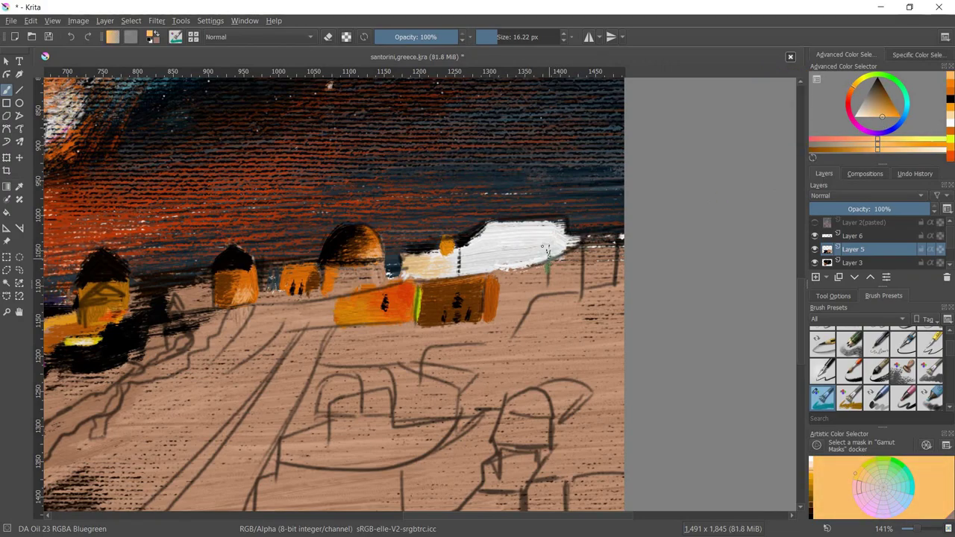
drag(533, 249, 558, 241)
key(ctrl+z)
key(ctrl+z)
key(d)
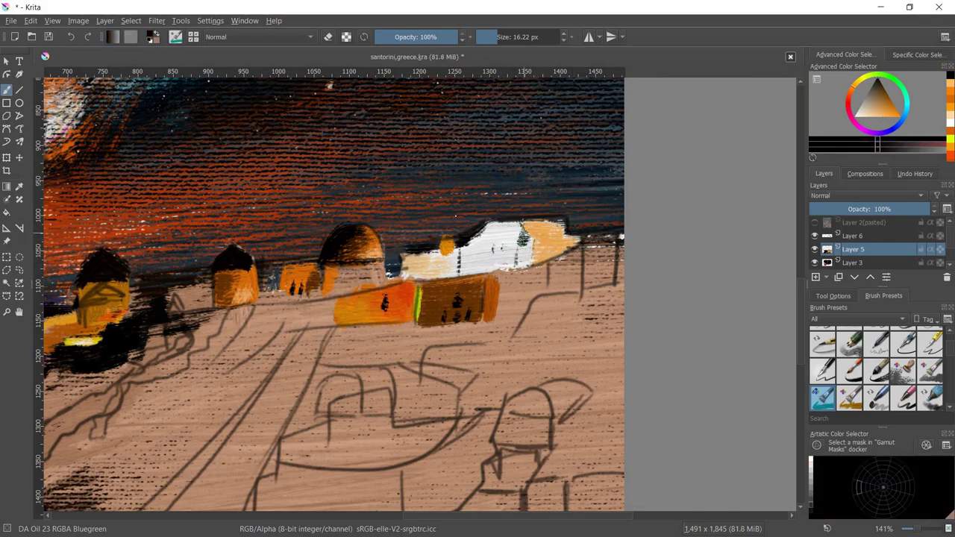
key(x)
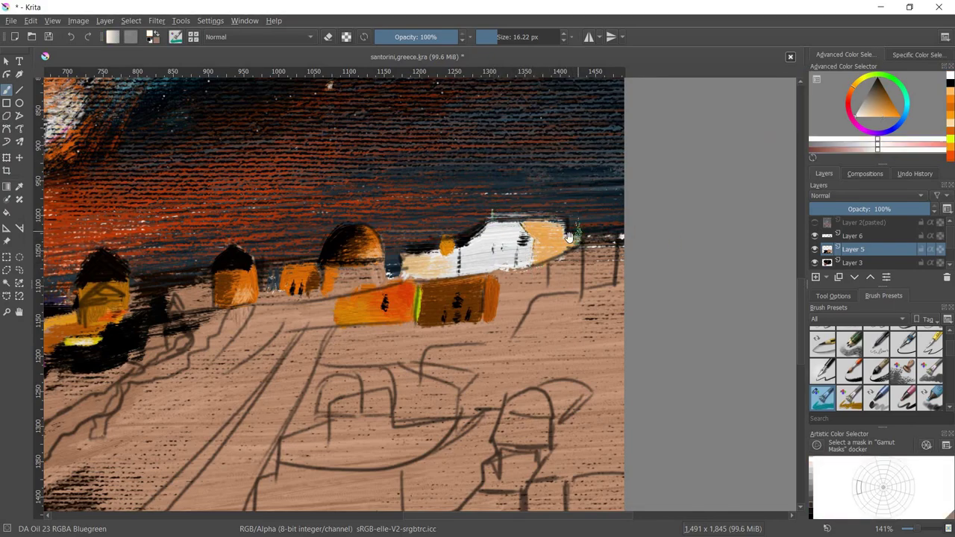
ctrl+click(504, 244)
key(l)
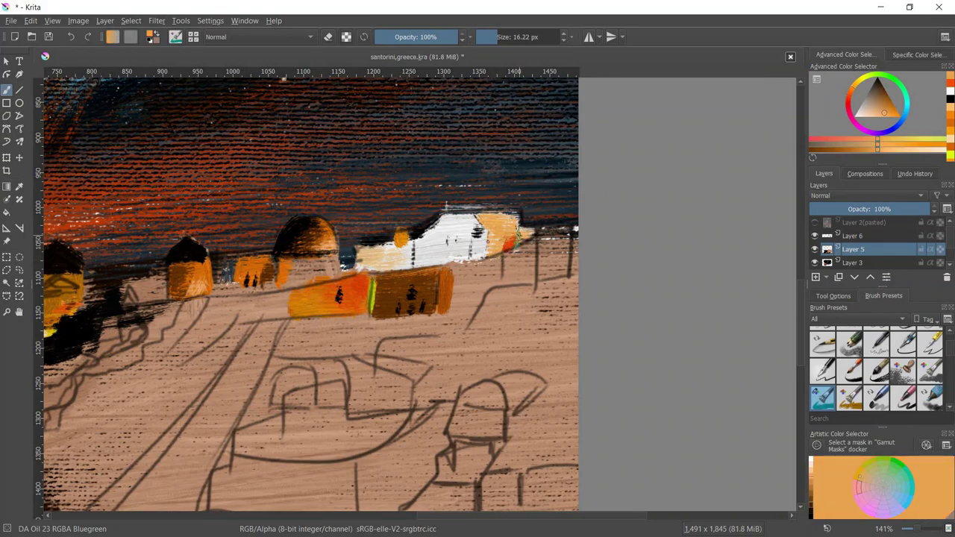
drag(494, 261, 506, 262)
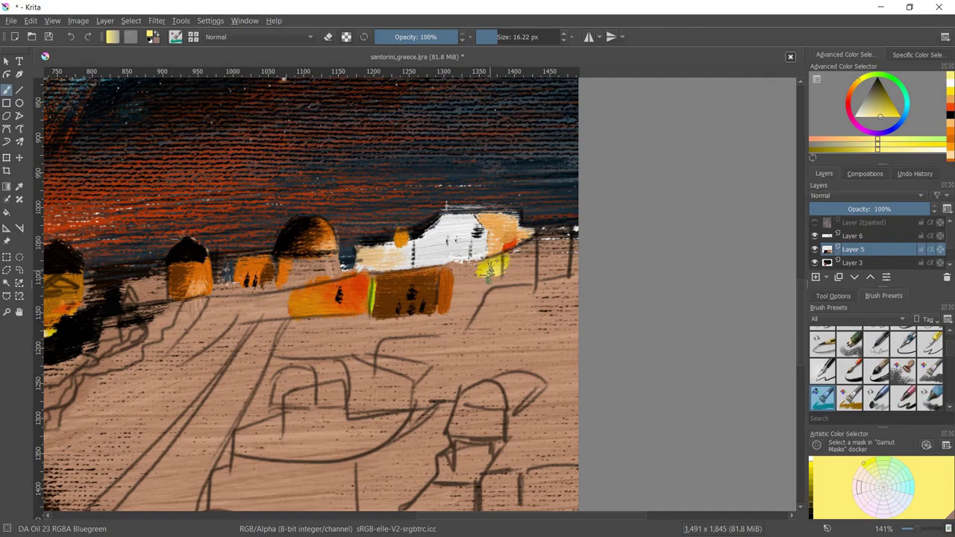
Paint small black cypress trees and a short dark mark beside the white building
ctrl+click(493, 246)
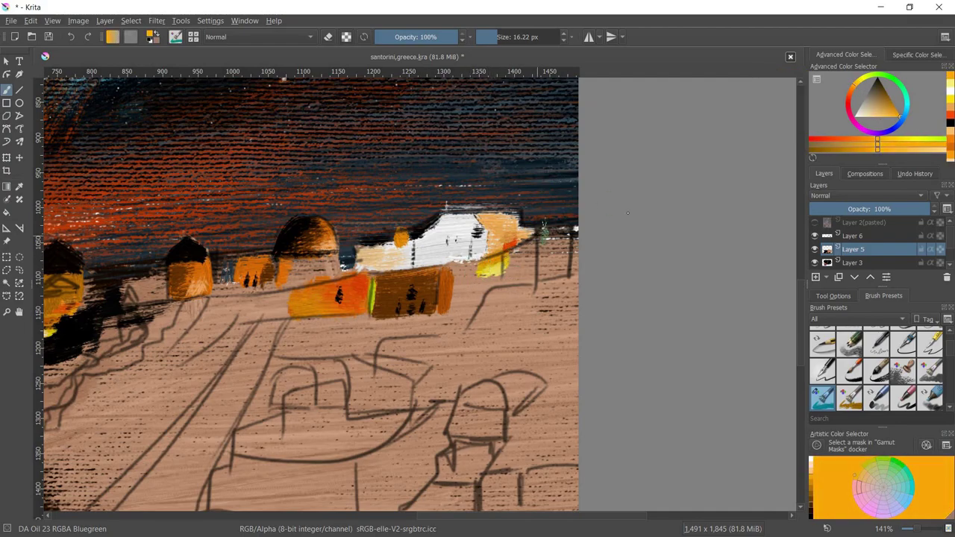
ctrl+click(406, 317)
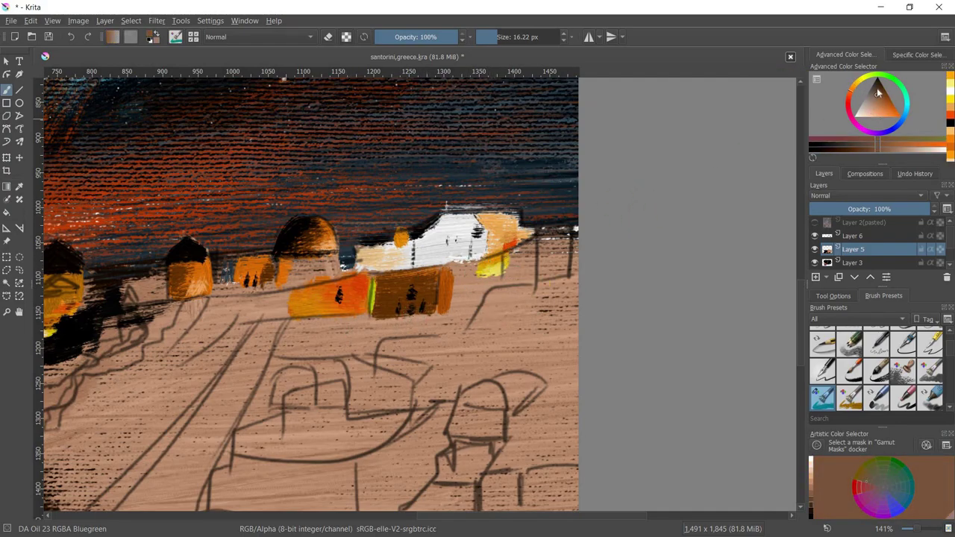
key(d)
drag(451, 263, 455, 292)
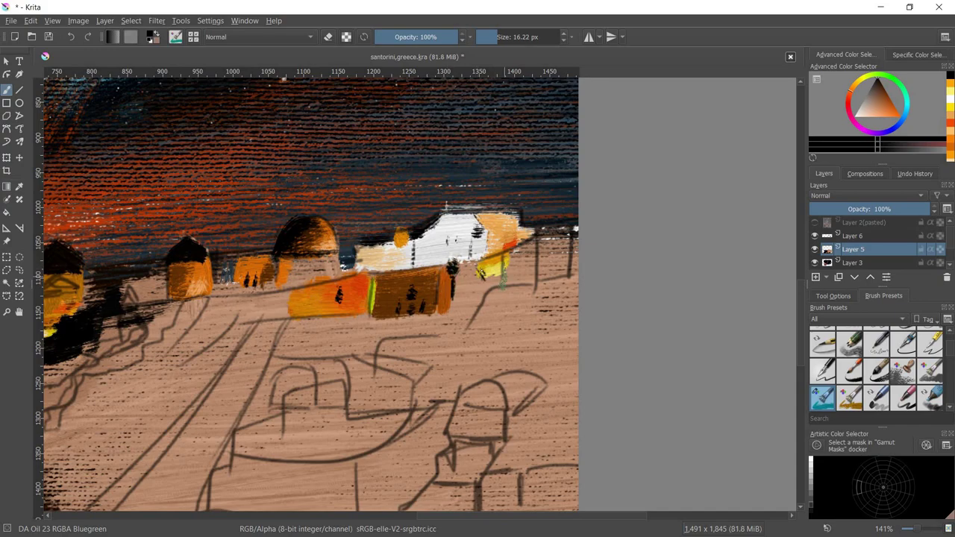
ctrl+click(507, 270)
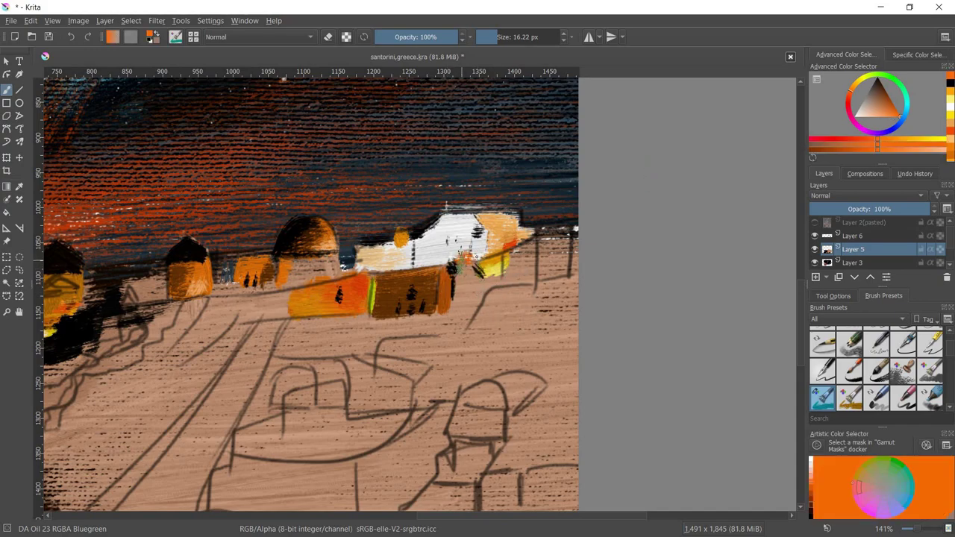
key(d)
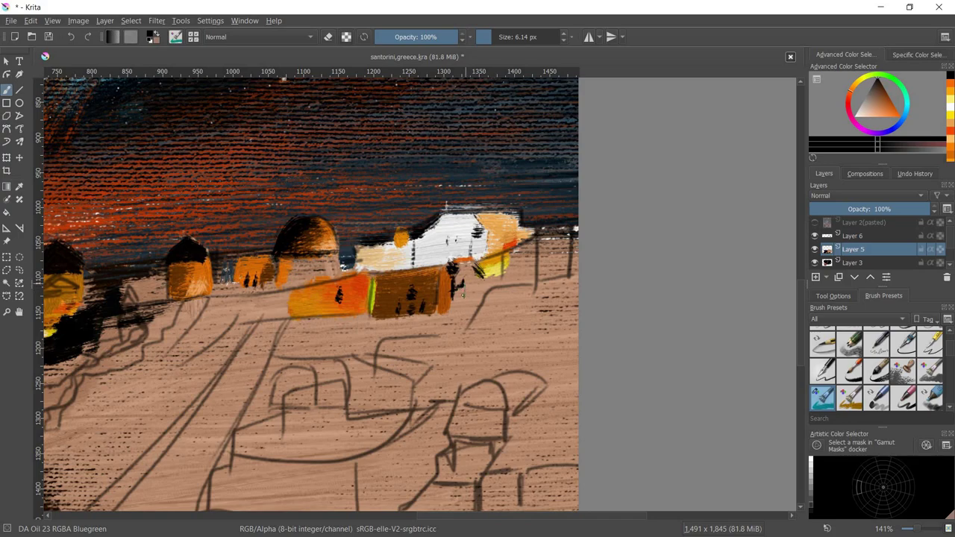
mouse_move(466, 296)
mouse_down()
mouse_move(463, 270)
mouse_move(475, 284)
mouse_move(483, 274)
mouse_up()
ctrl+click(478, 270)
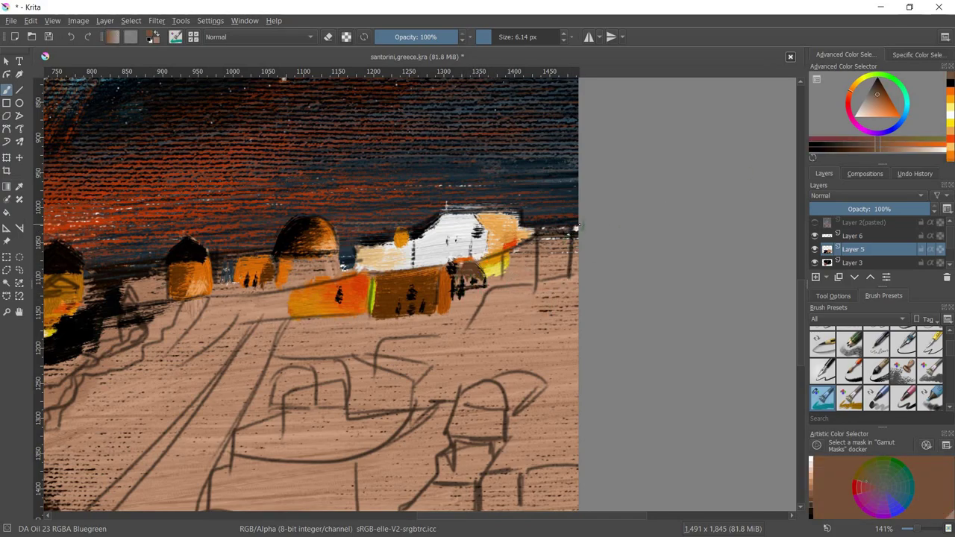
Glaze orange over the yellow lit patch and enlarge the brush to about 8 px
ctrl+click(504, 261)
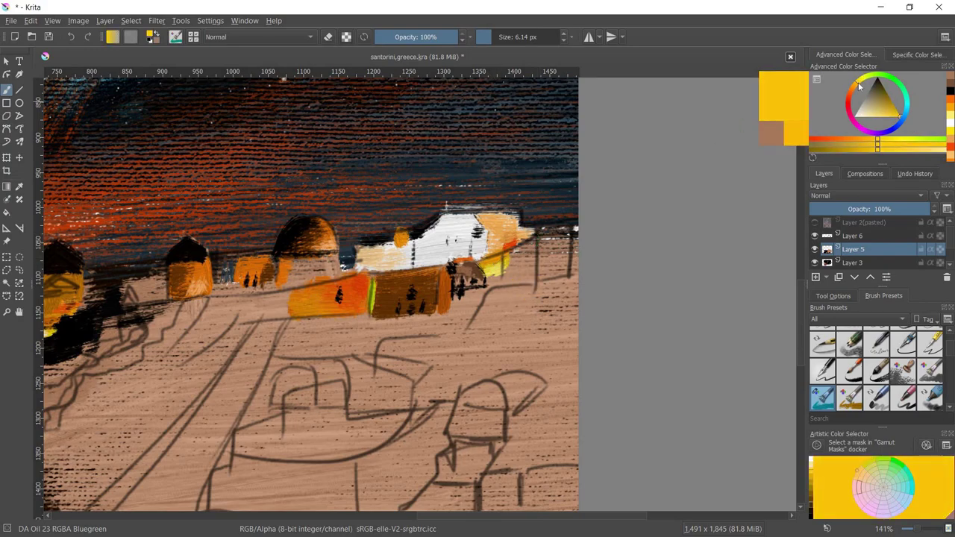
ctrl+click(499, 270)
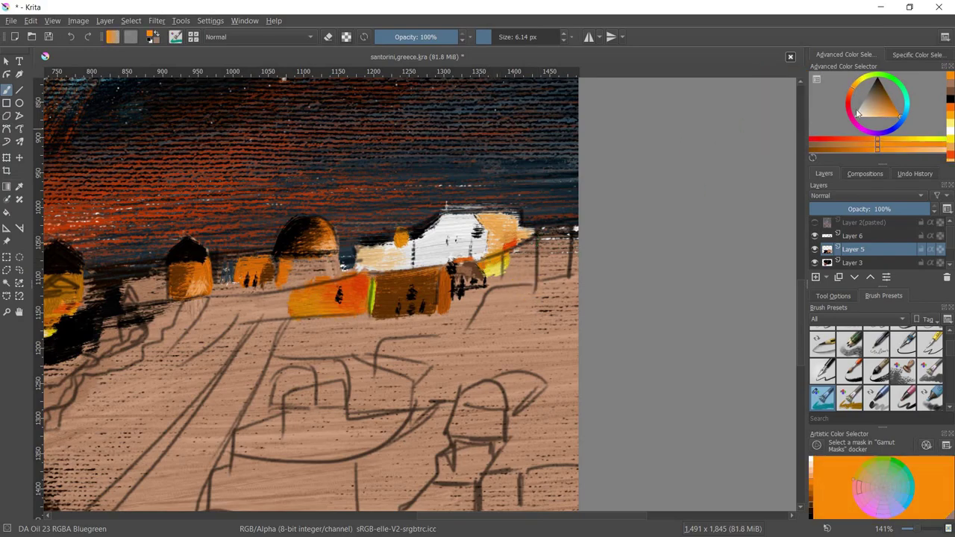
ctrl+click(508, 267)
drag(510, 264, 493, 279)
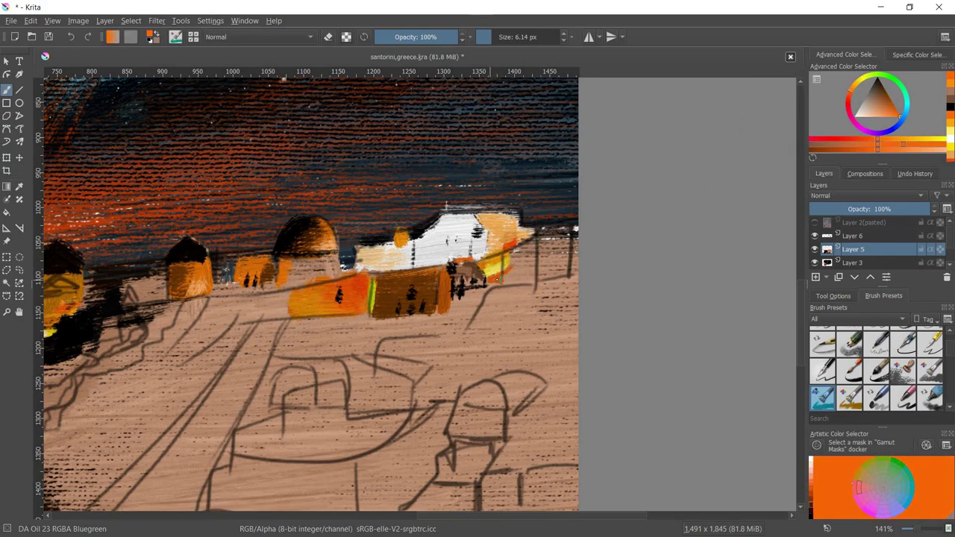
ctrl+click(496, 276)
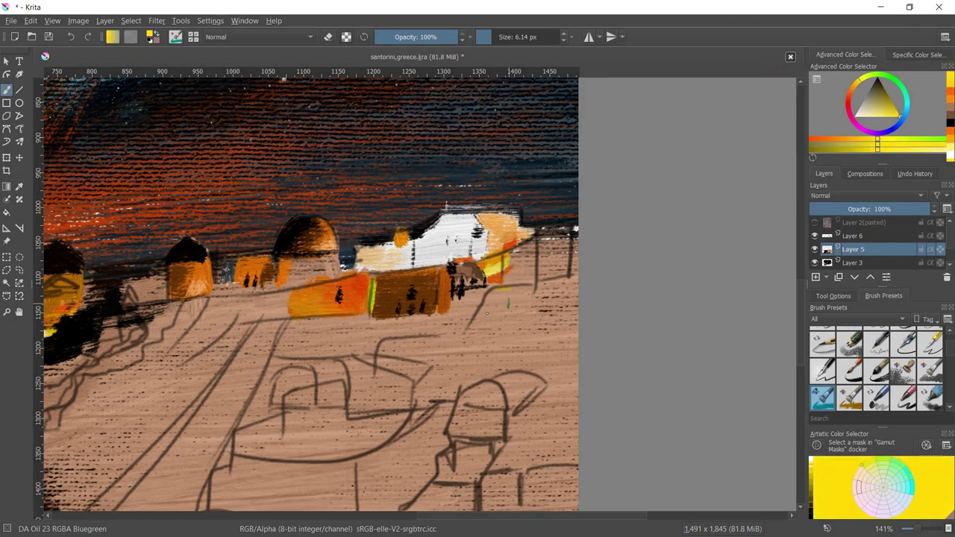
drag(506, 302, 510, 300)
Add dark strokes and small near-black railing posts along the cliff edge right of the buildings
ctrl+click(502, 284)
mouse_move(517, 260)
mouse_down()
mouse_move(522, 254)
mouse_move(511, 290)
mouse_up()
ctrl+click(514, 258)
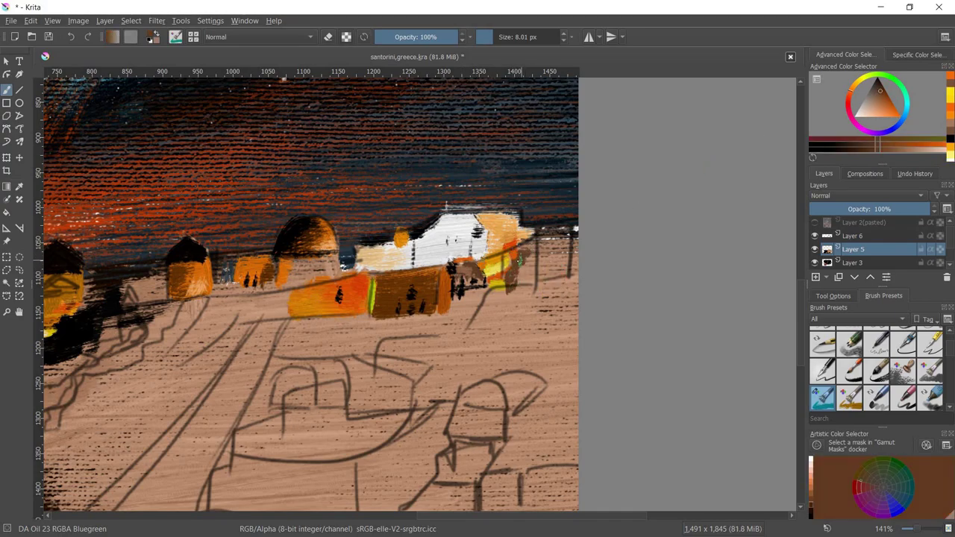
drag(528, 245, 538, 237)
ctrl+click(519, 259)
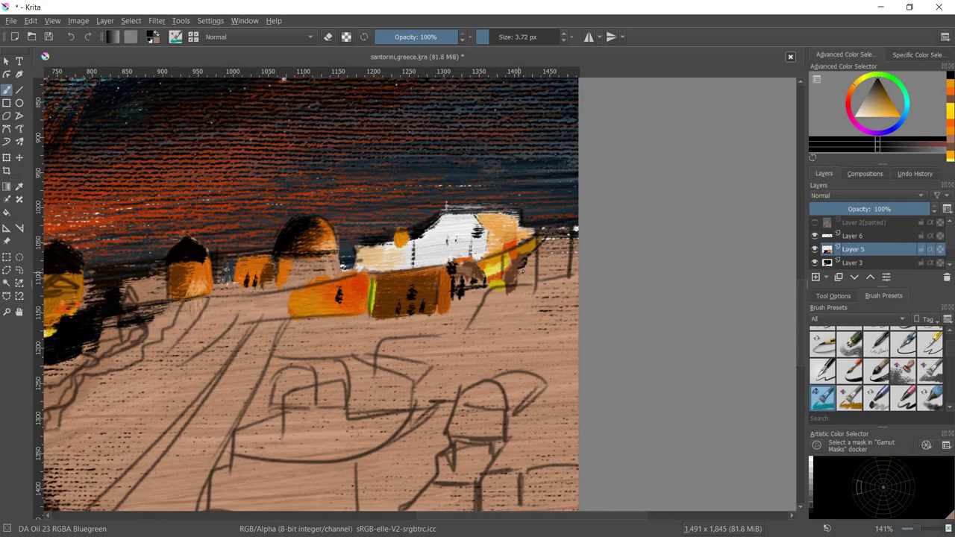
mouse_move(539, 253)
mouse_down()
mouse_move(543, 262)
mouse_move(555, 255)
mouse_up()
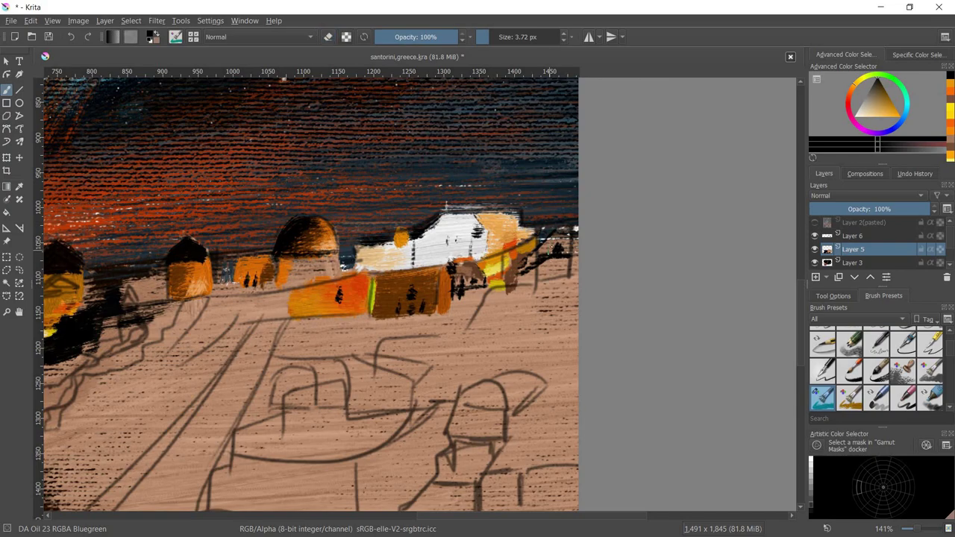
ctrl+click(553, 246)
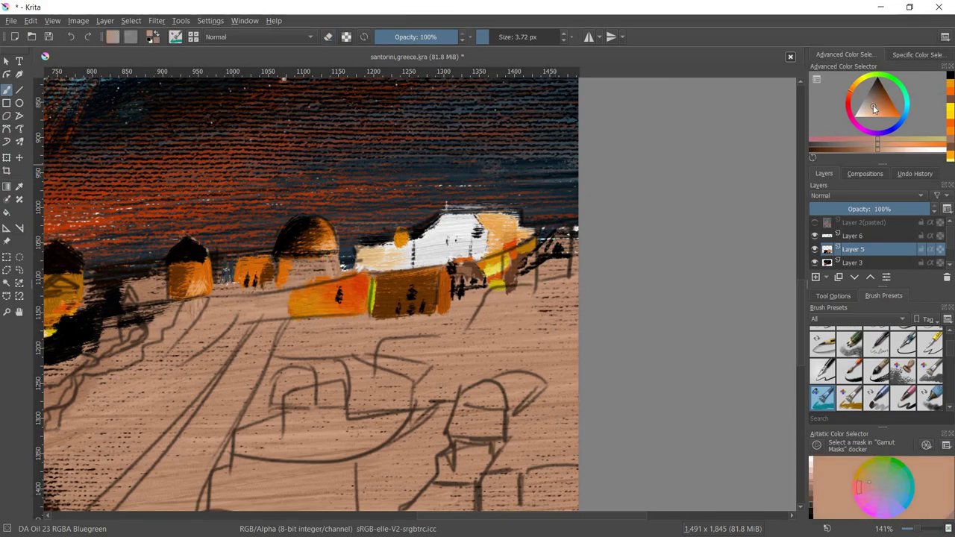
ctrl+click(573, 231)
Erase the dark patch left of the white building and paint dark vertical strokes beneath it
scroll(575, 229, down, 5)
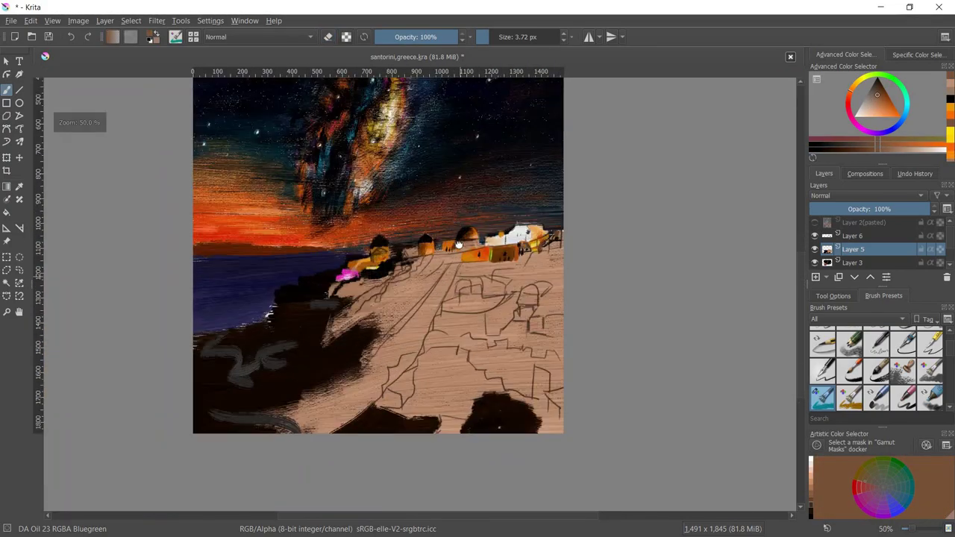
scroll(515, 275, up, 3)
scroll(515, 274, up, 2)
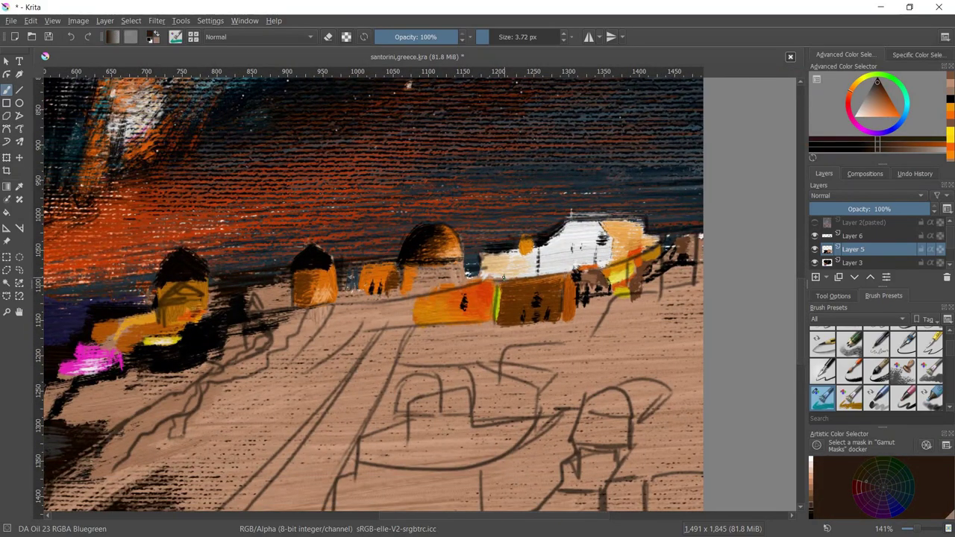
key(e)
mouse_move(489, 248)
mouse_down()
mouse_move(492, 282)
mouse_move(410, 296)
mouse_up()
key(e)
key(e)
drag(546, 276, 566, 260)
Paint a short dark brown stroke below the dome, then sample white and orange
ctrl+click(579, 265)
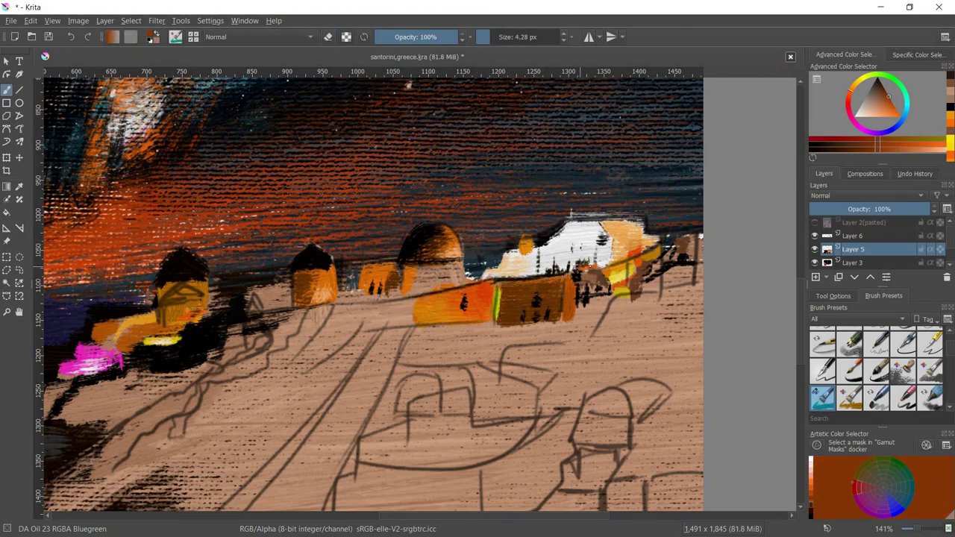
scroll(573, 267, down, 4)
scroll(571, 268, up, 4)
ctrl+click(566, 270)
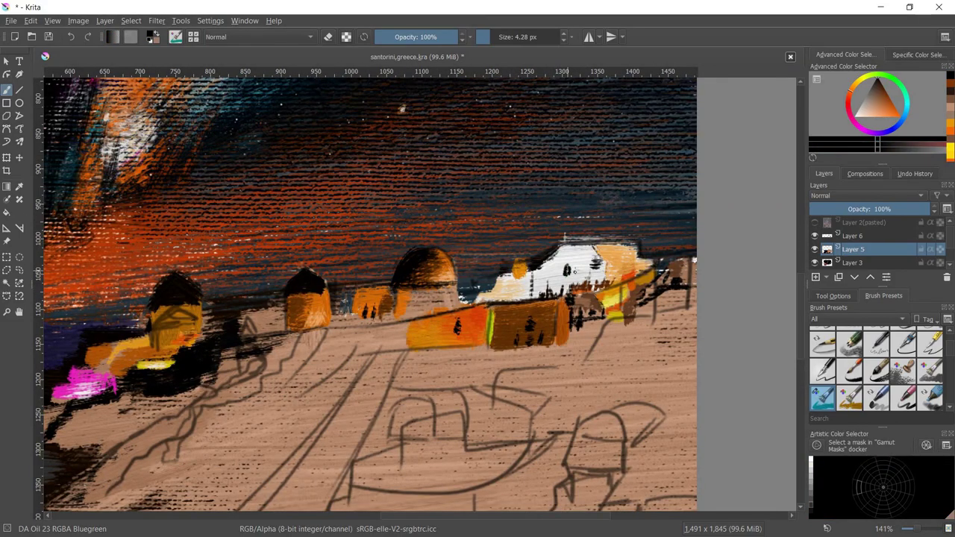
ctrl+click(571, 275)
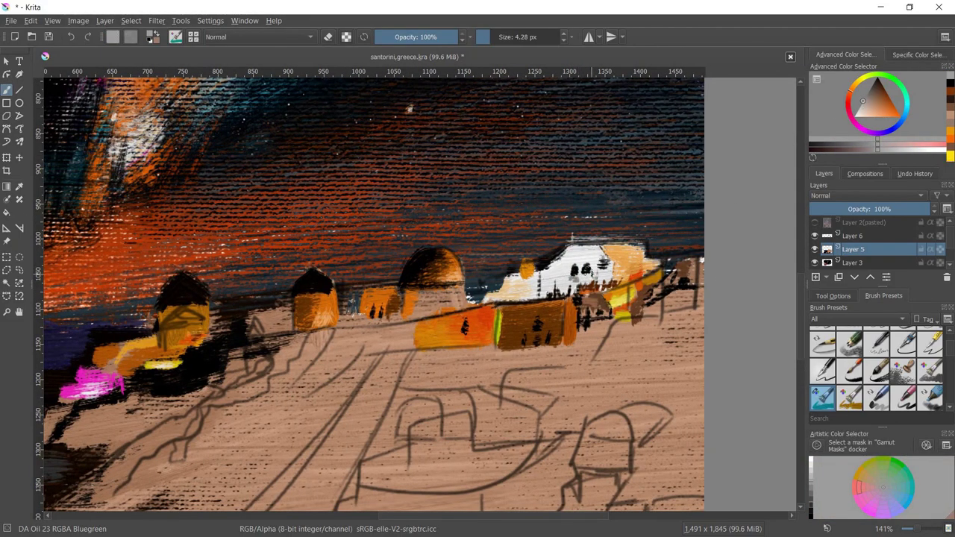
drag(450, 308, 549, 250)
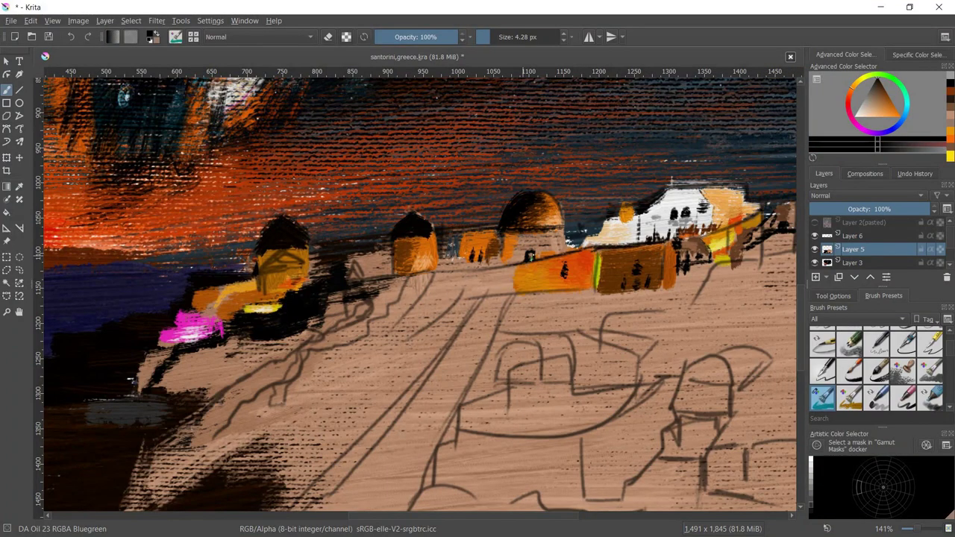
ctrl+click(545, 246)
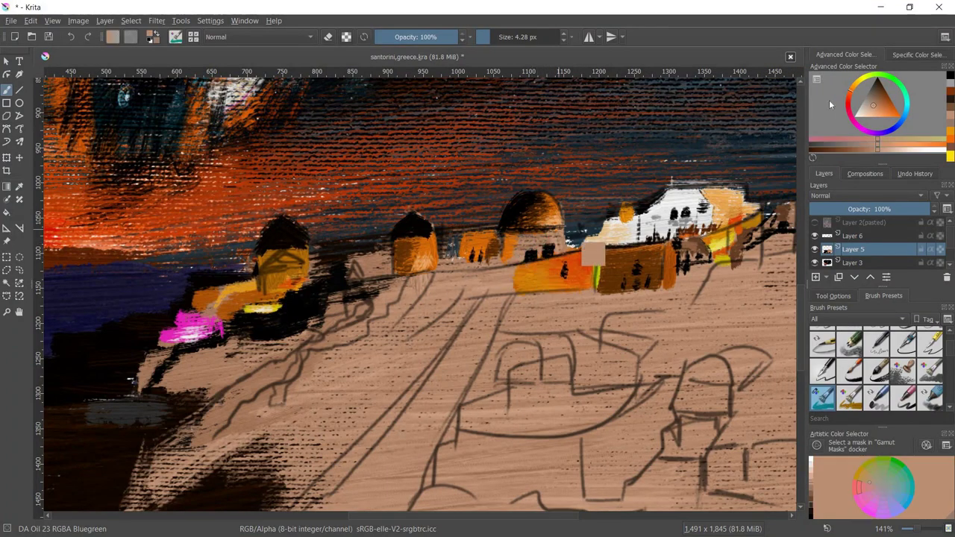
drag(874, 93, 880, 88)
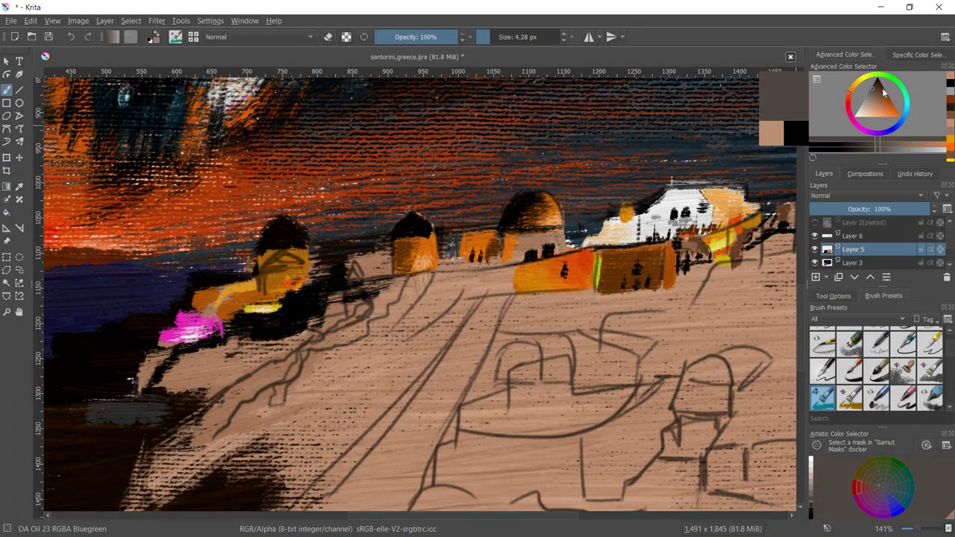
drag(517, 246, 554, 243)
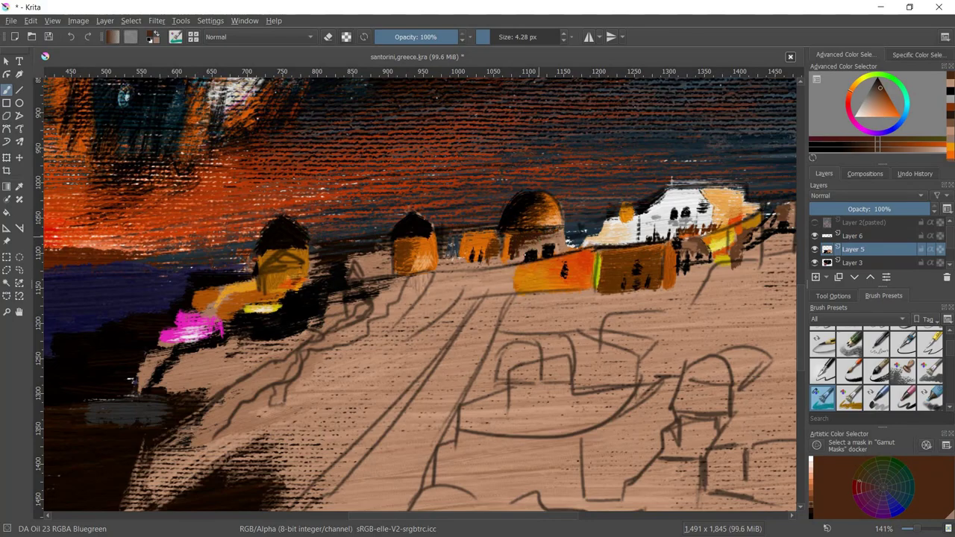
ctrl+click(556, 205)
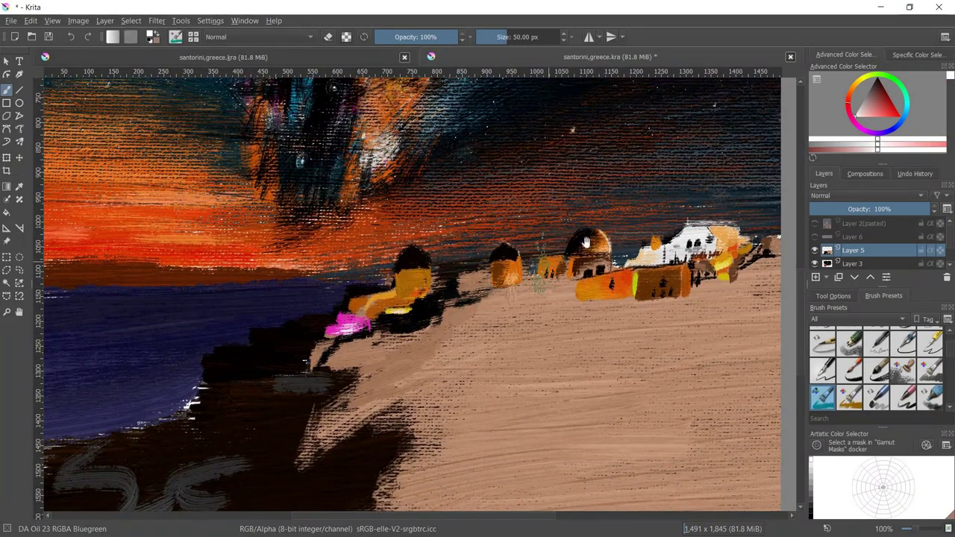
drag(586, 243, 492, 250)
ctrl+click(499, 279)
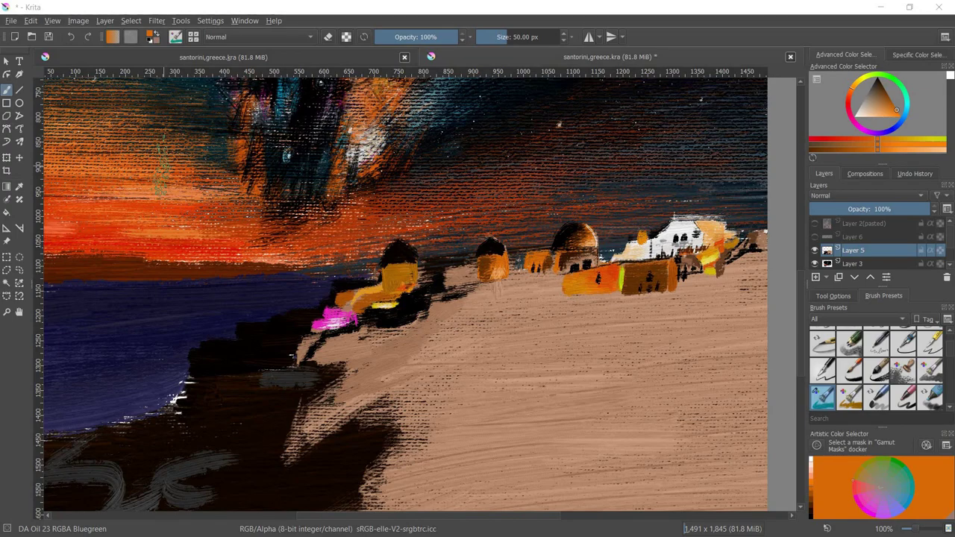
Zoom in and block in a tall orange tower over the centre house
scroll(478, 291, up, 1)
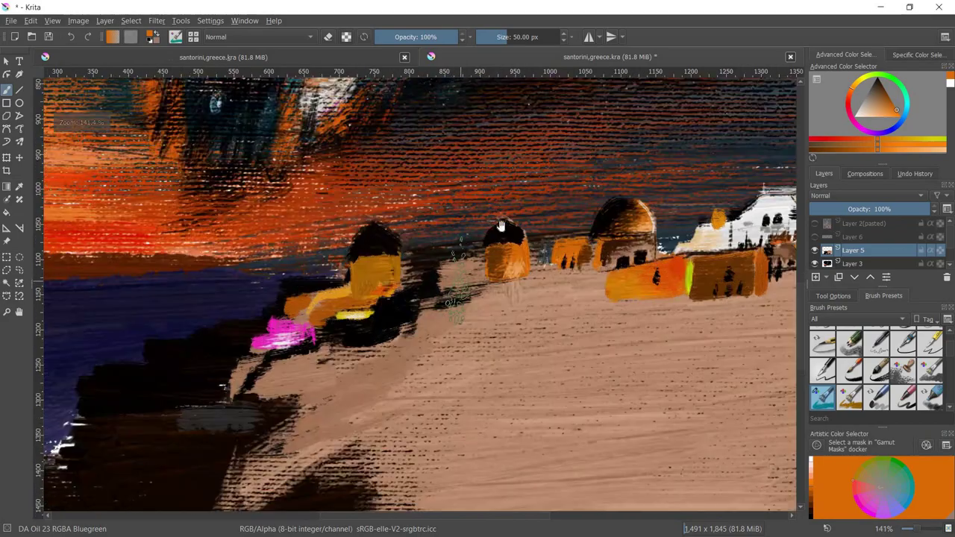
scroll(473, 283, up, 2)
drag(459, 284, 444, 287)
key([)
key([)
key([)
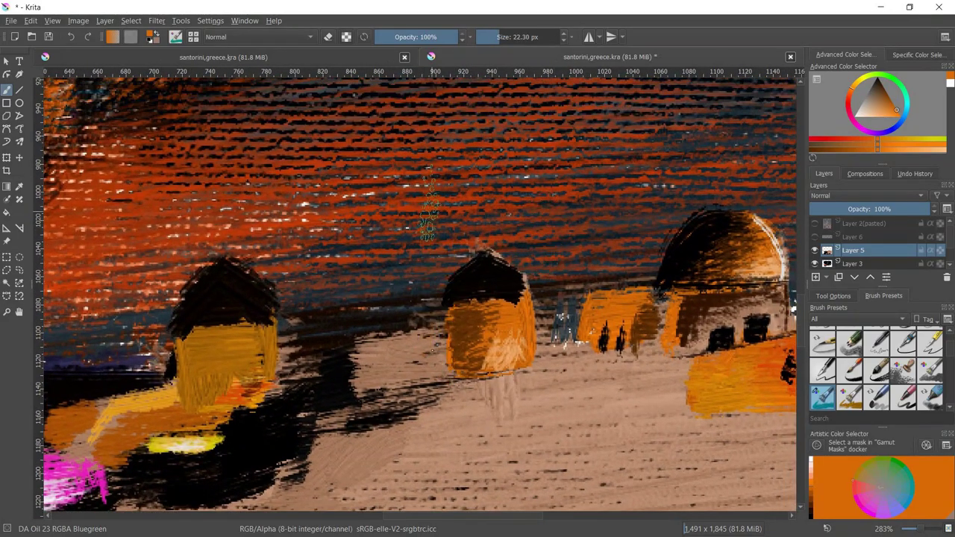
mouse_move(547, 224)
mouse_down()
mouse_move(448, 343)
mouse_move(447, 247)
mouse_move(522, 179)
mouse_move(545, 298)
mouse_move(418, 179)
mouse_move(515, 201)
mouse_up()
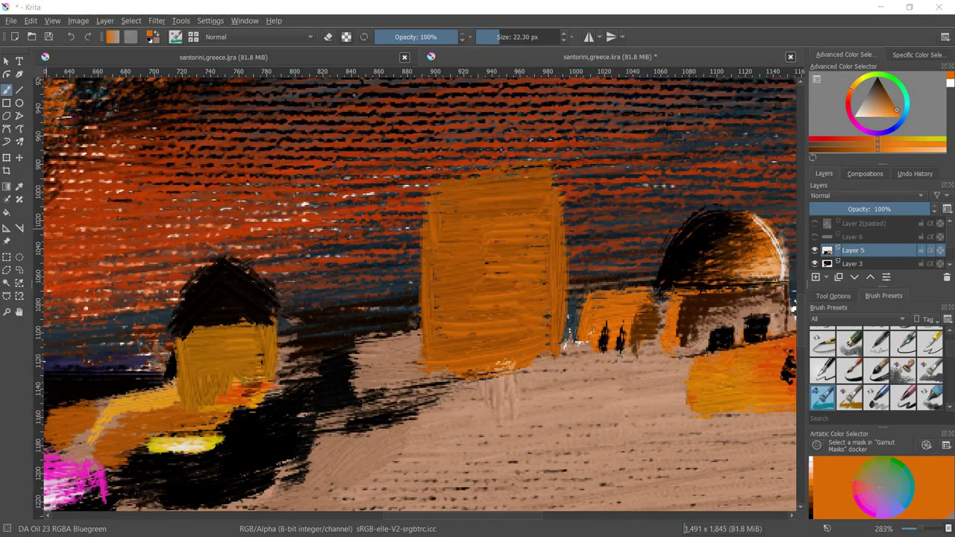
Shade the tower's left edge dark red-brown and start a yellow-orange glow
ctrl+click(779, 108)
mouse_move(437, 195)
mouse_down()
mouse_move(421, 358)
mouse_move(492, 194)
mouse_move(432, 365)
mouse_move(508, 194)
mouse_up()
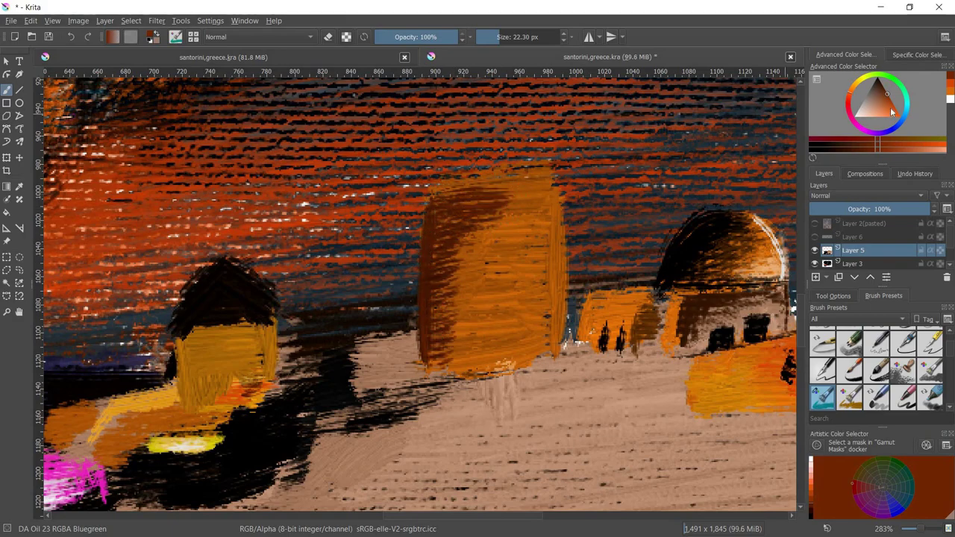
click(891, 112)
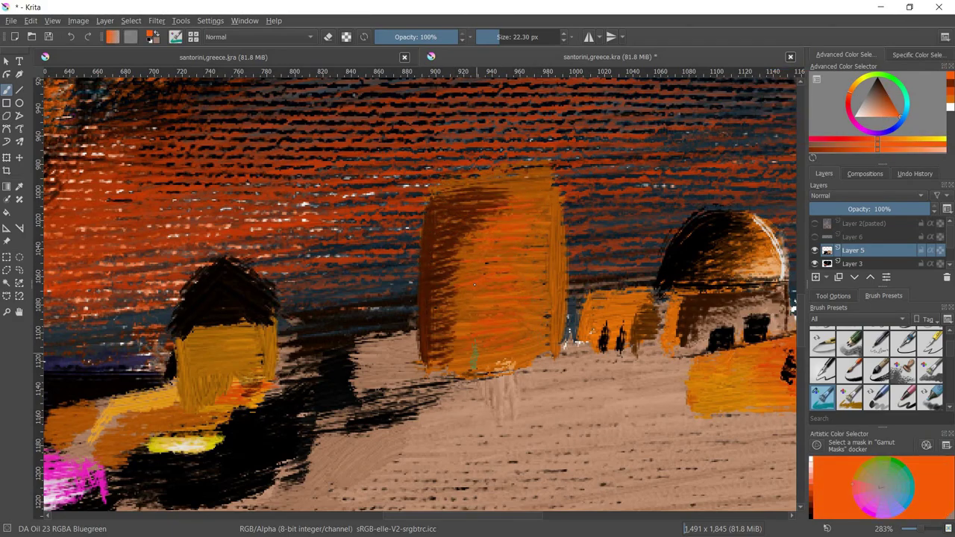
click(856, 86)
mouse_move(474, 328)
mouse_down()
mouse_move(509, 337)
mouse_move(522, 306)
mouse_move(468, 321)
mouse_move(522, 299)
mouse_up()
Spread more yellow glow across the orange tower with a smaller brush
key(bracketleft)
click(892, 117)
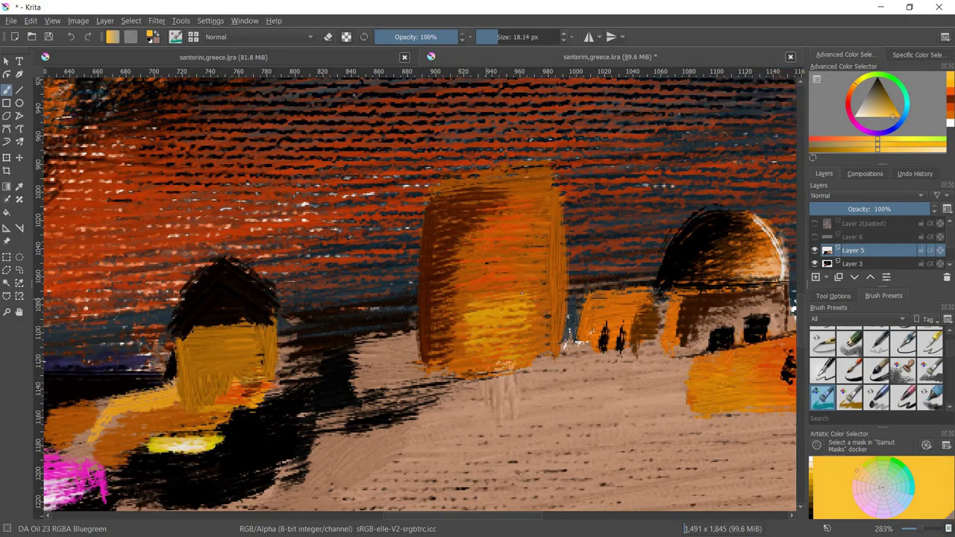
drag(462, 283, 526, 350)
drag(447, 320, 537, 283)
drag(544, 350, 485, 269)
Switch to black and paint a small dark tree against the tower
ctrl+click(519, 270)
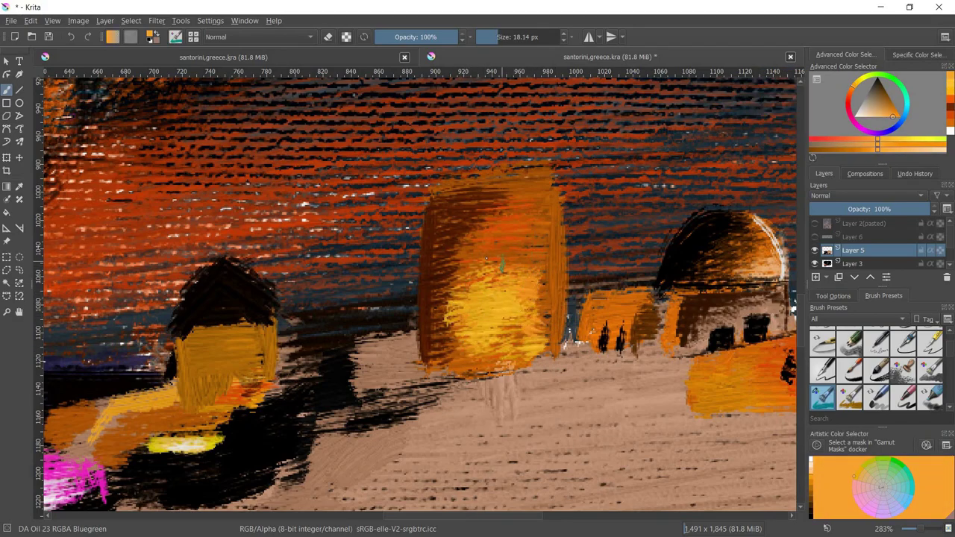
ctrl+click(535, 241)
key(d)
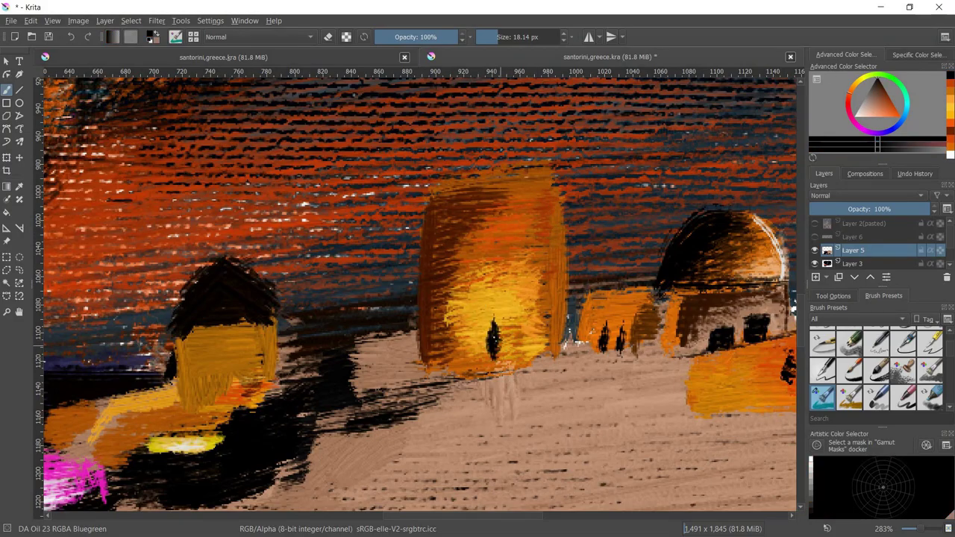
drag(492, 314, 496, 362)
drag(511, 144, 496, 242)
Add a dark band, a black dome on top, and darken the tower's left side
drag(417, 261, 555, 258)
drag(484, 213, 542, 258)
drag(415, 263, 522, 218)
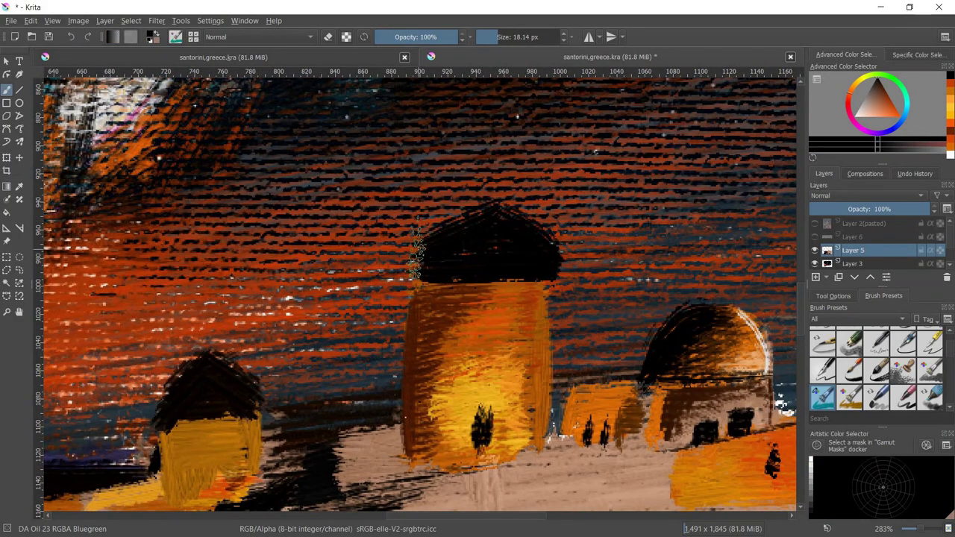
drag(417, 228, 400, 423)
drag(415, 333, 415, 391)
Zoom out to check the tower in the whole painting, toggling the eraser
key(minus)
key(minus)
key(minus)
key(plus)
key(plus)
key(plus)
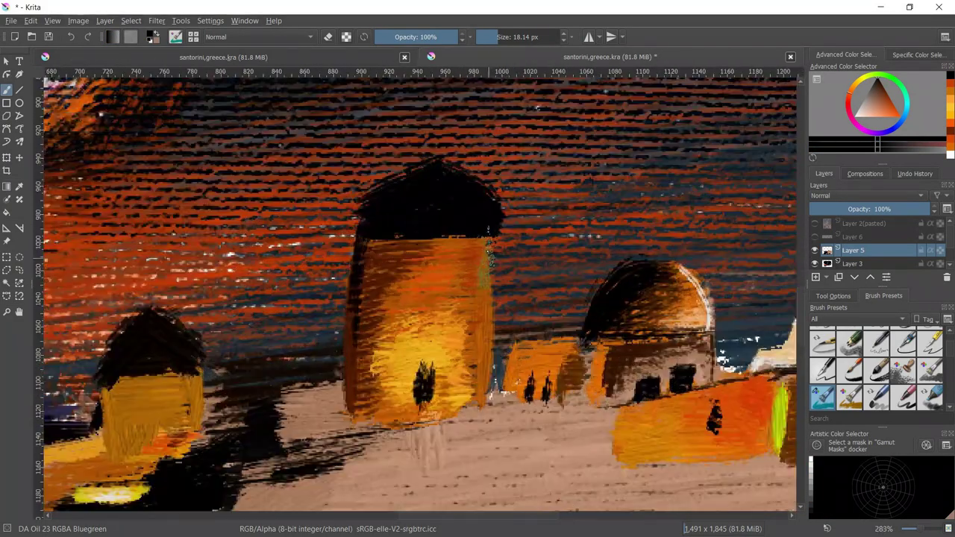
key(e)
key(minus)
key(minus)
key(minus)
key(minus)
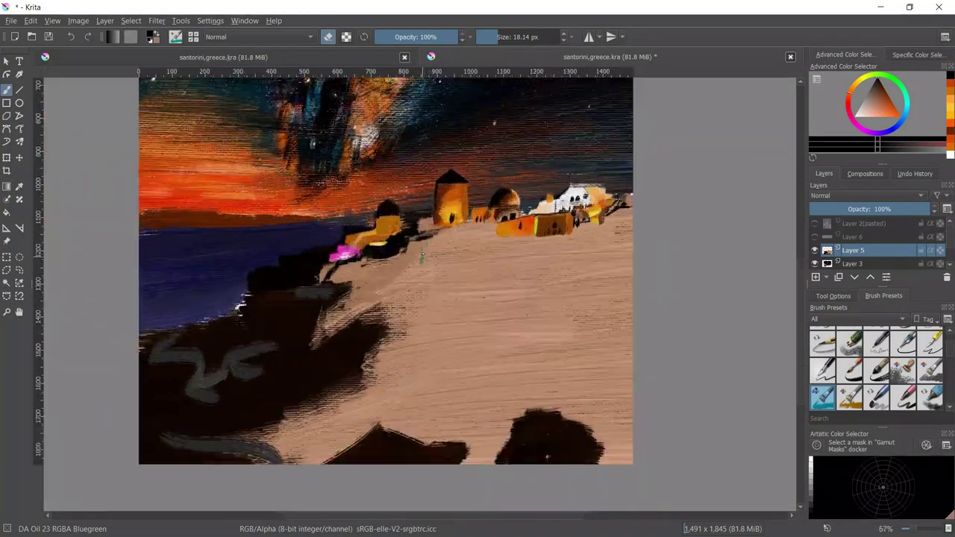
Paint dark cypress trees and a thin cross-shaped mast beside the tower
key(plus)
key(plus)
key(plus)
drag(372, 261, 438, 310)
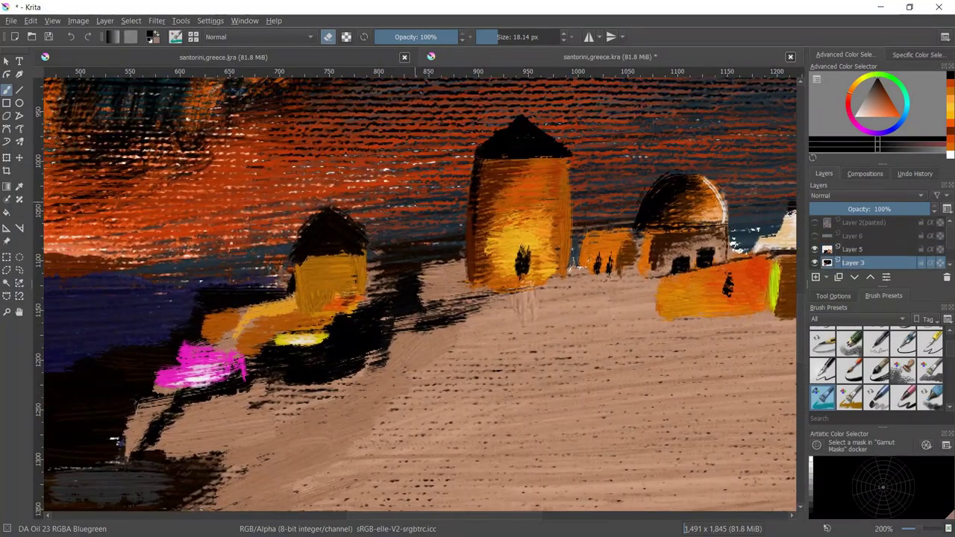
key(e)
drag(380, 216, 388, 295)
drag(440, 205, 438, 284)
mouse_move(412, 185)
mouse_down()
mouse_move(412, 224)
mouse_move(433, 215)
mouse_up()
key(bracketleft)
key(bracketleft)
key(bracketleft)
key(minus)
key(minus)
key(minus)
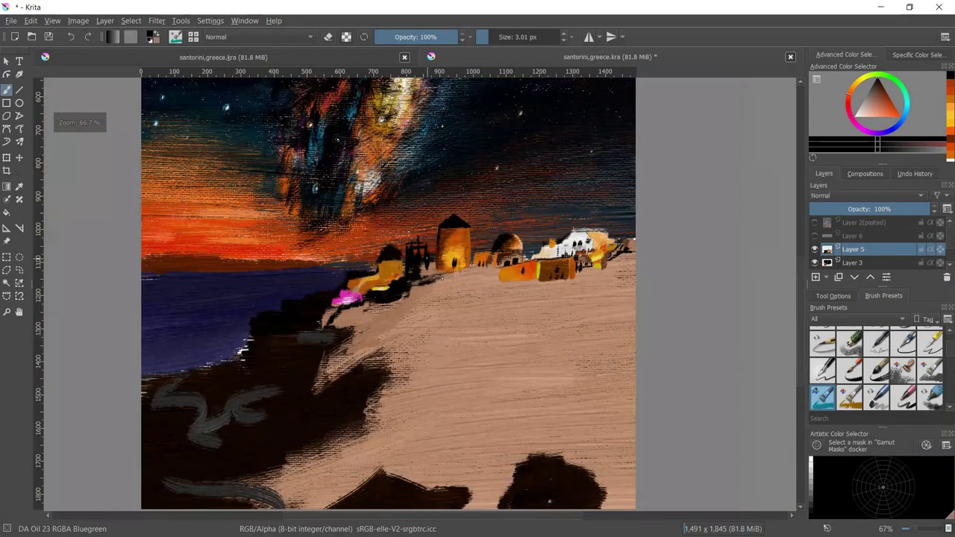
key(plus)
key(plus)
key(bracketright)
key(bracketright)
key(bracketright)
mouse_move(346, 201)
mouse_down()
mouse_move(346, 231)
mouse_move(356, 227)
mouse_up()
drag(427, 255, 450, 246)
Paint a yellow strip with dark strokes along the building base
click(870, 93)
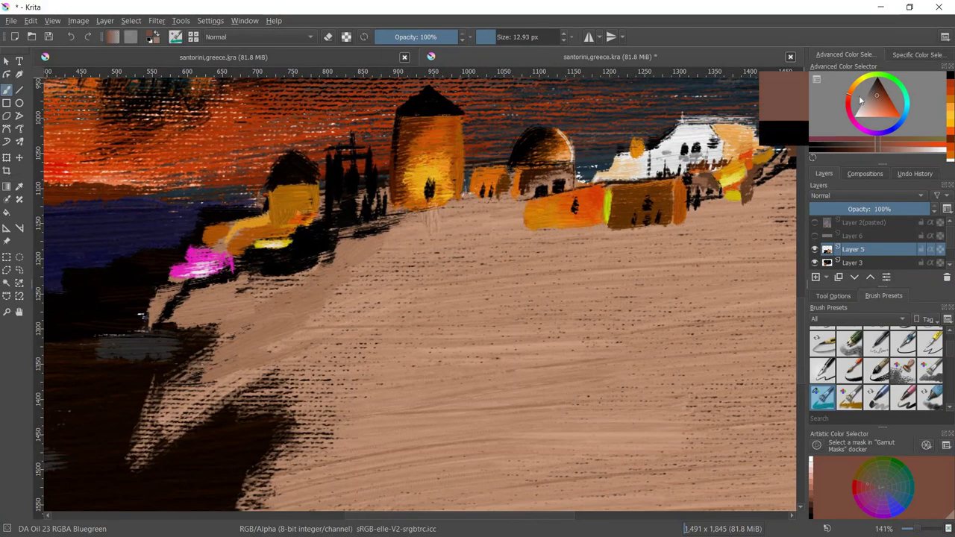
middle_click(425, 201)
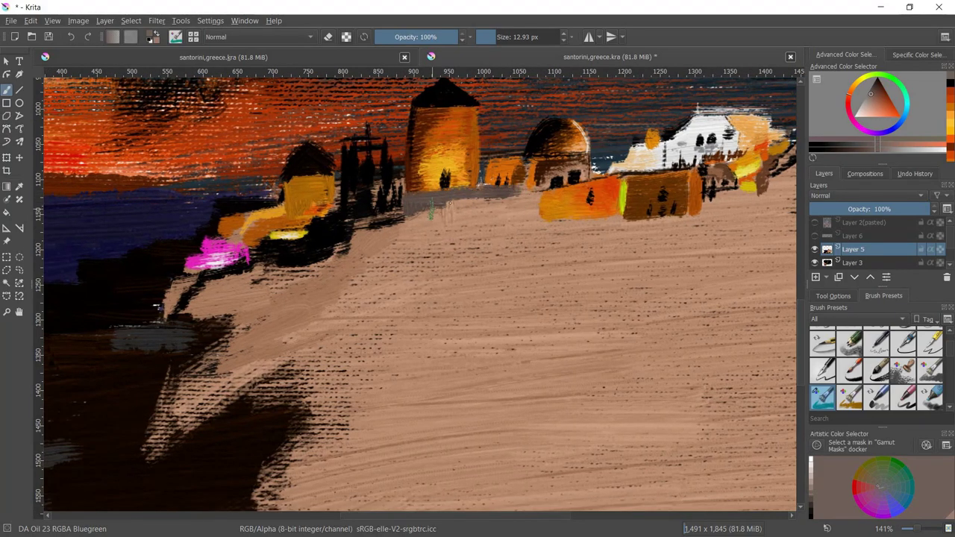
ctrl+click(492, 190)
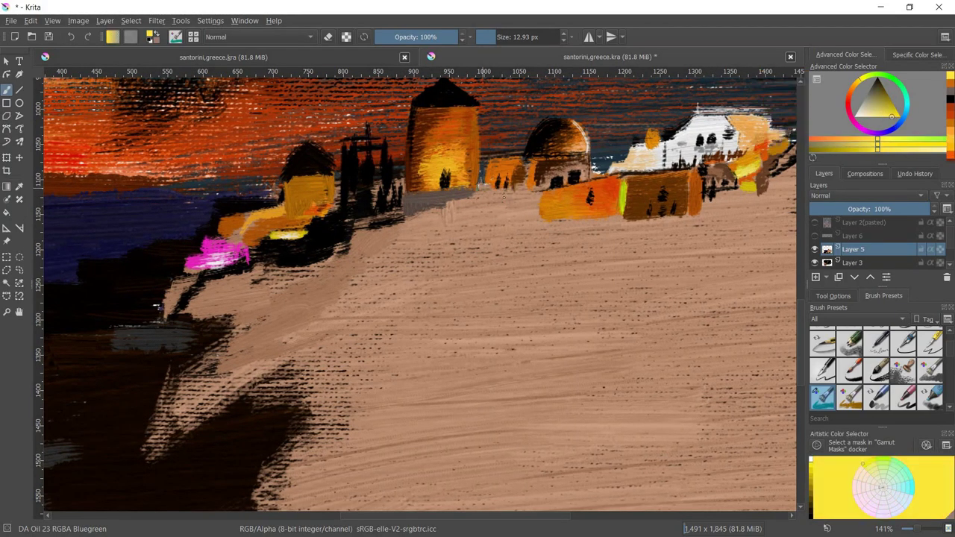
drag(526, 194, 474, 196)
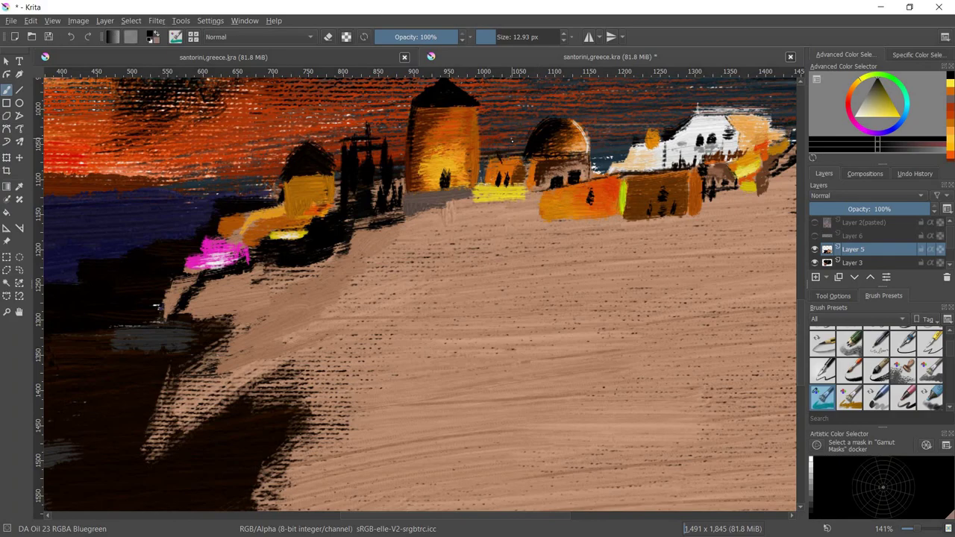
middle_click(514, 157)
ctrl+click(492, 179)
ctrl+click(380, 179)
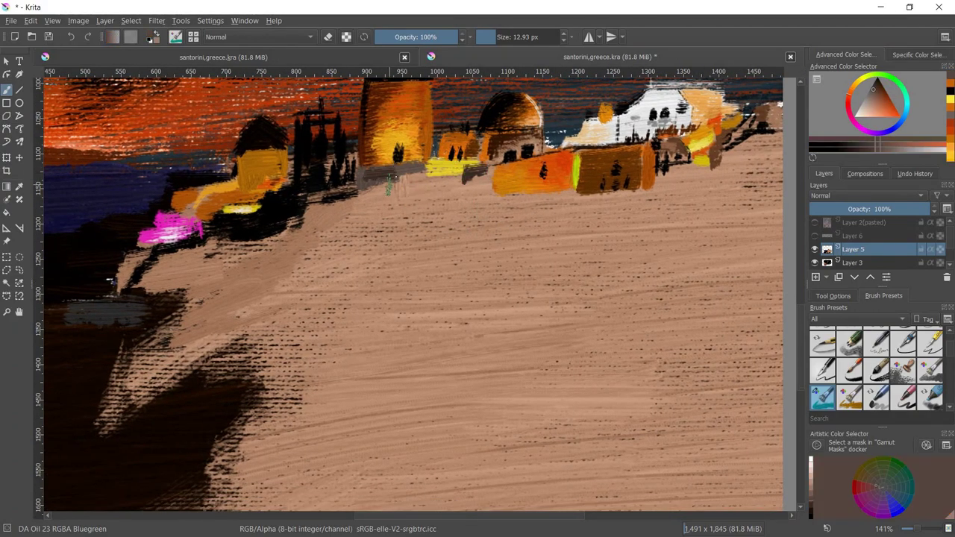
drag(474, 185, 468, 203)
Touch up sand brown beneath the yellow strip with a larger brush
middle_click(470, 194)
key(bracketright)
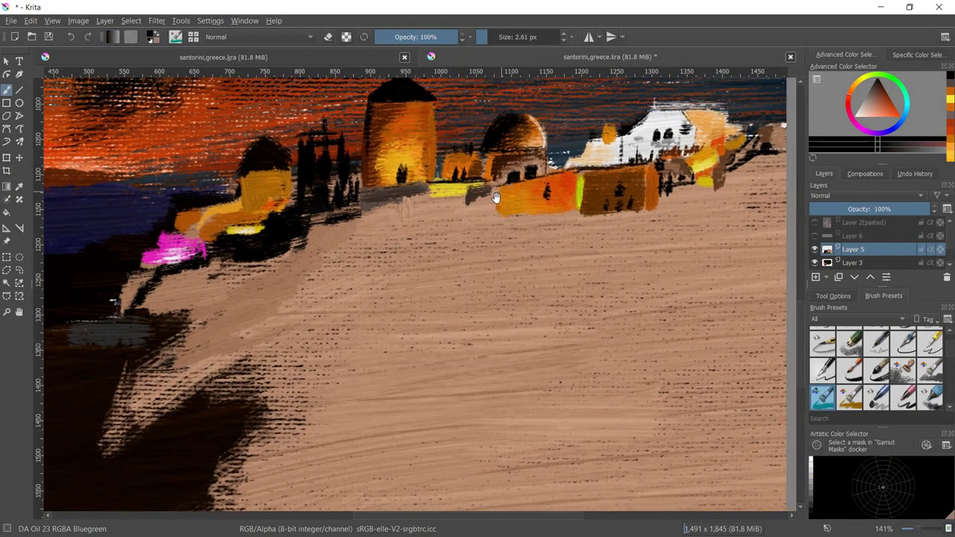
mouse_move(517, 137)
mouse_down()
mouse_move(502, 172)
mouse_move(549, 158)
mouse_move(467, 224)
mouse_up()
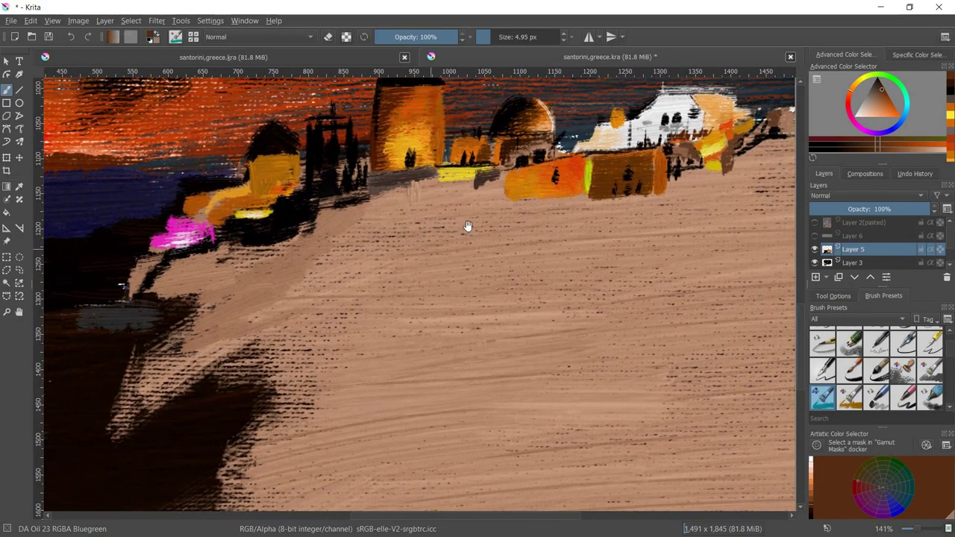
key(bracketright)
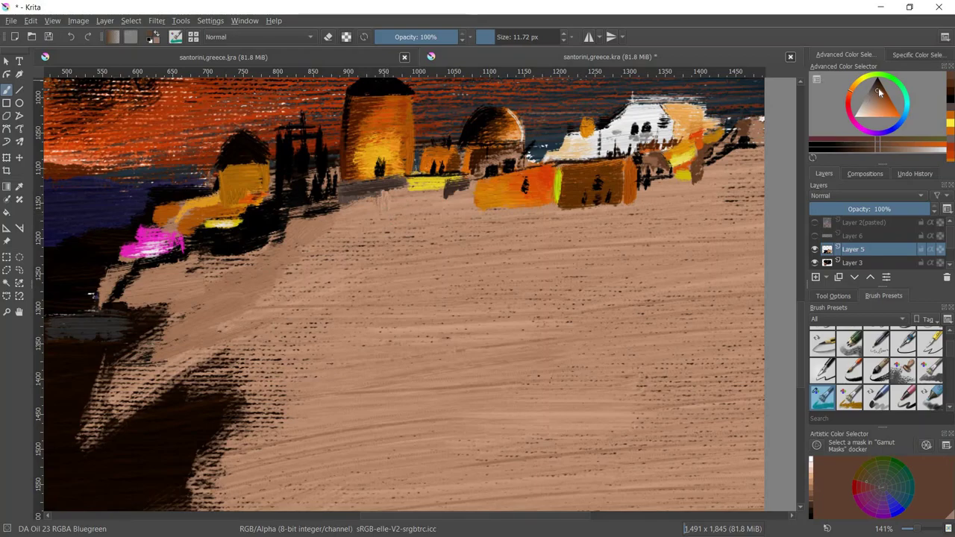
click(878, 88)
ctrl+click(351, 195)
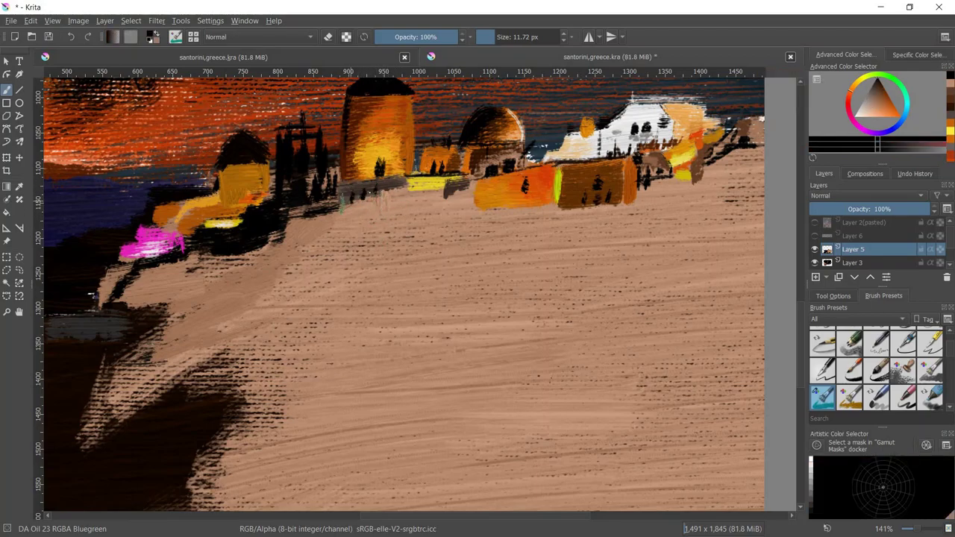
ctrl+click(393, 198)
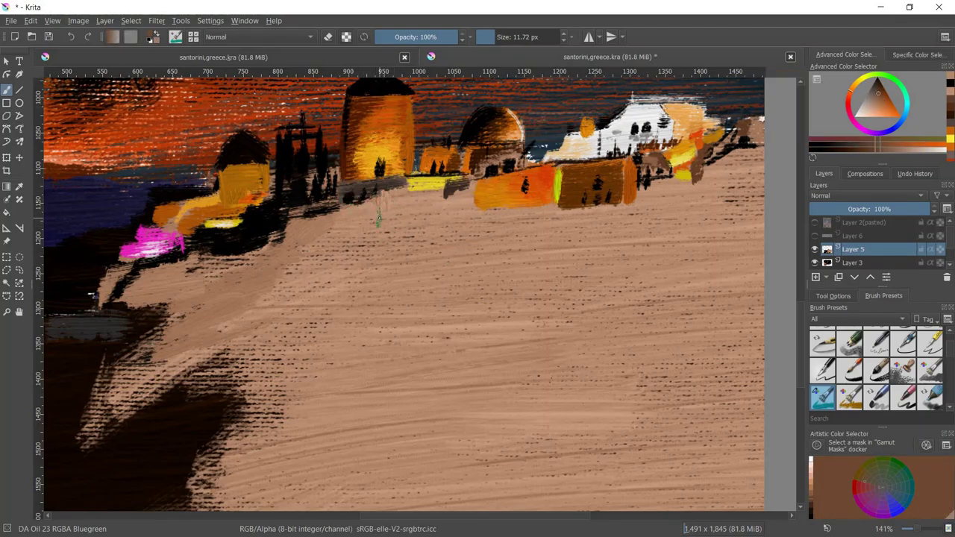
drag(430, 191, 447, 197)
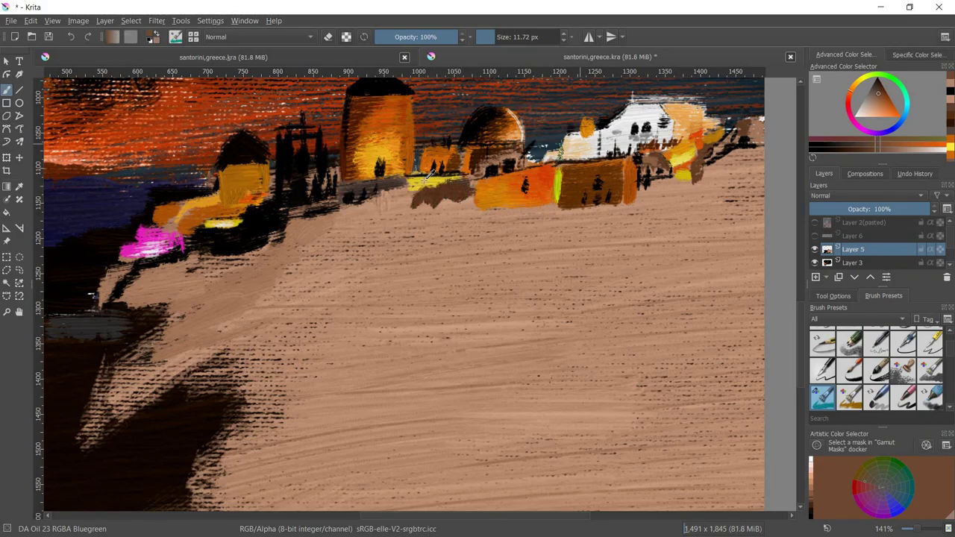
Paint a bright yellow lit wall below the houses
ctrl+click(421, 211)
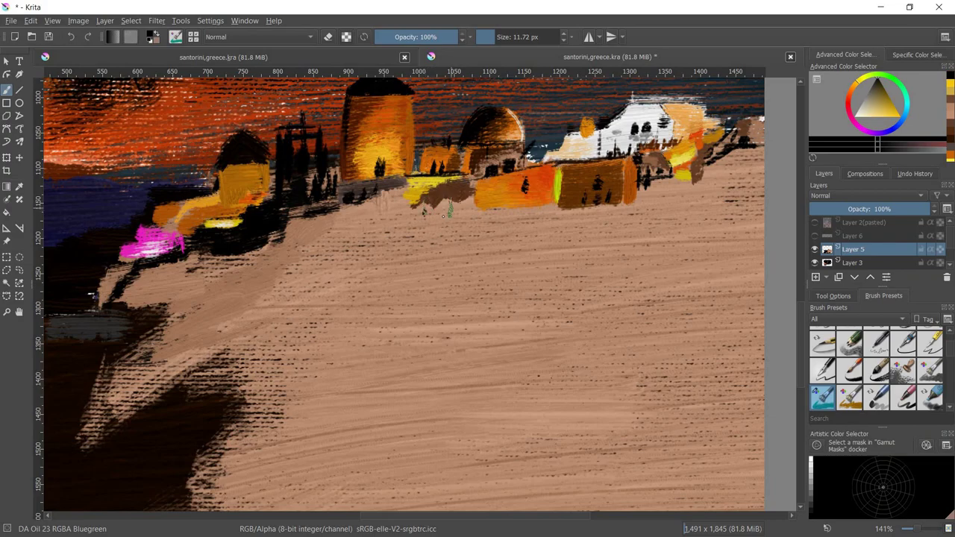
ctrl+click(460, 226)
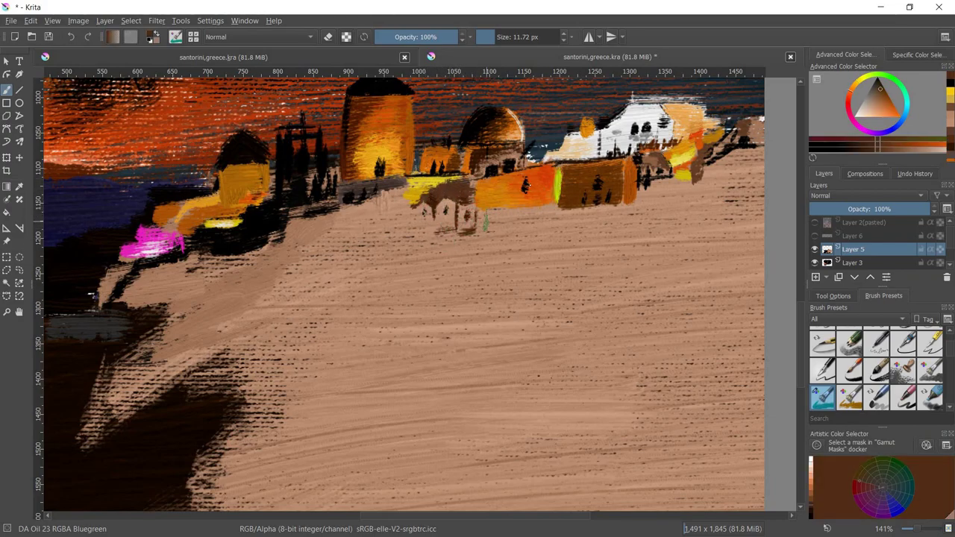
click(873, 75)
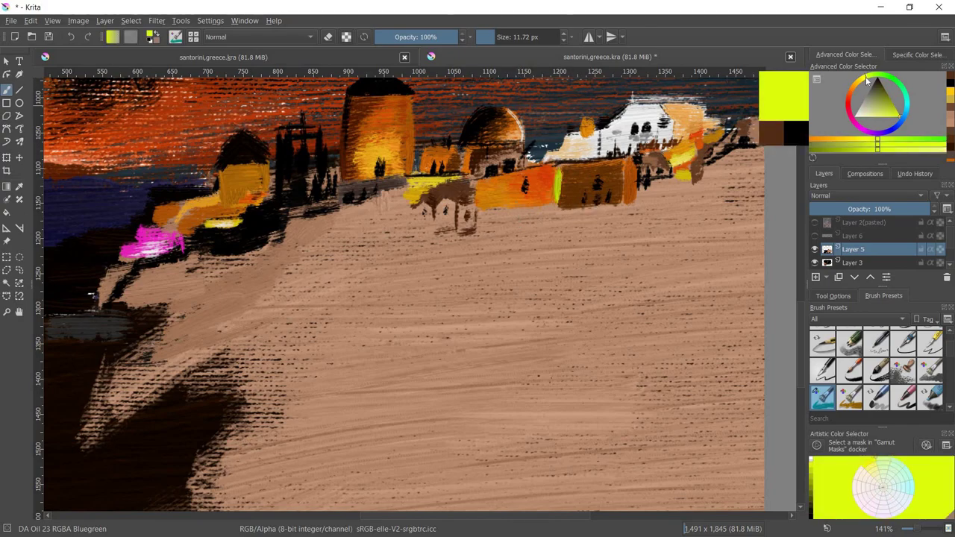
drag(458, 218, 475, 196)
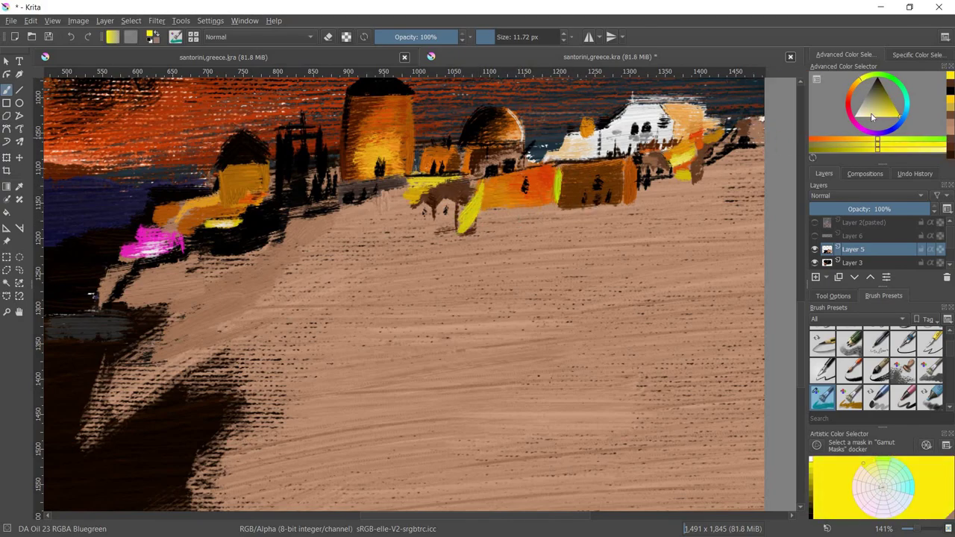
Paint a wide dark brown block below the orange building
ctrl+click(436, 232)
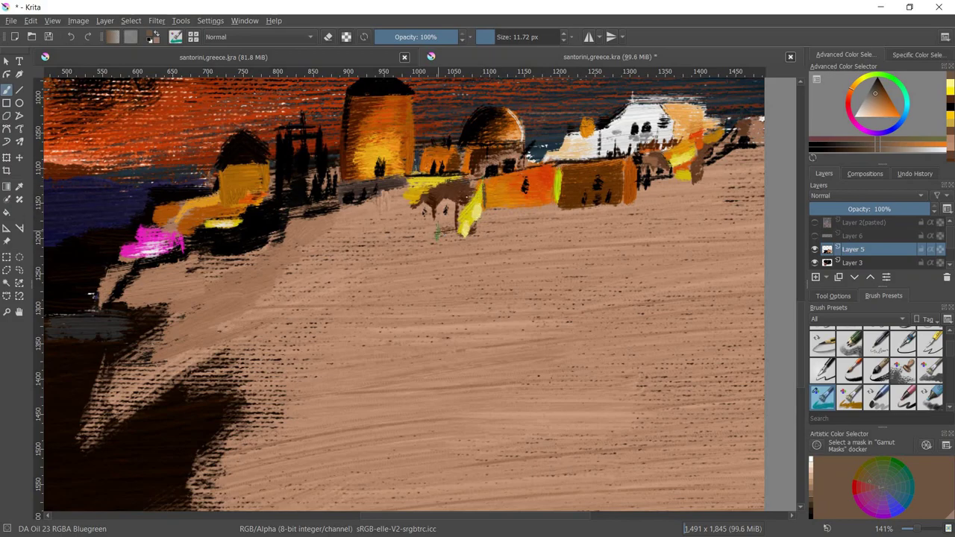
drag(436, 232, 341, 247)
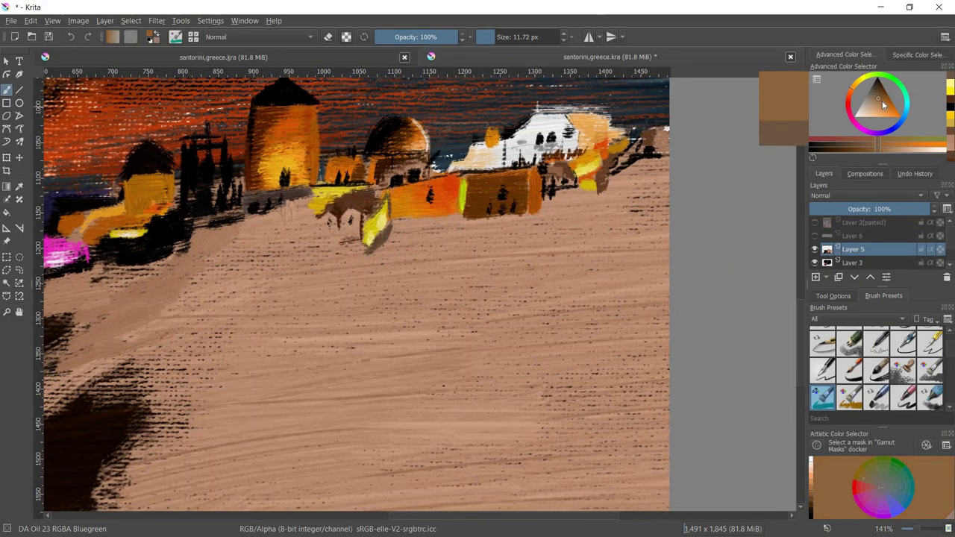
click(889, 100)
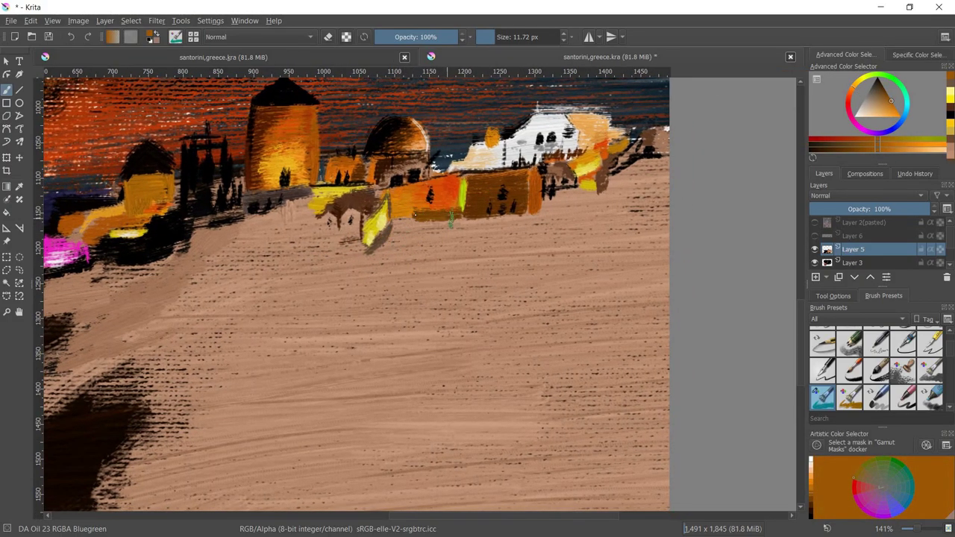
click(894, 106)
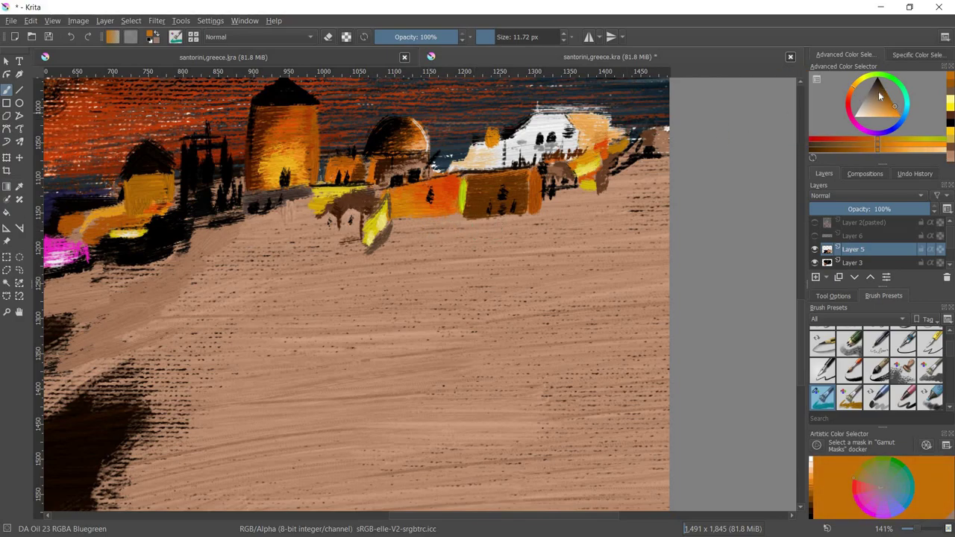
drag(409, 223, 466, 221)
drag(408, 239, 446, 239)
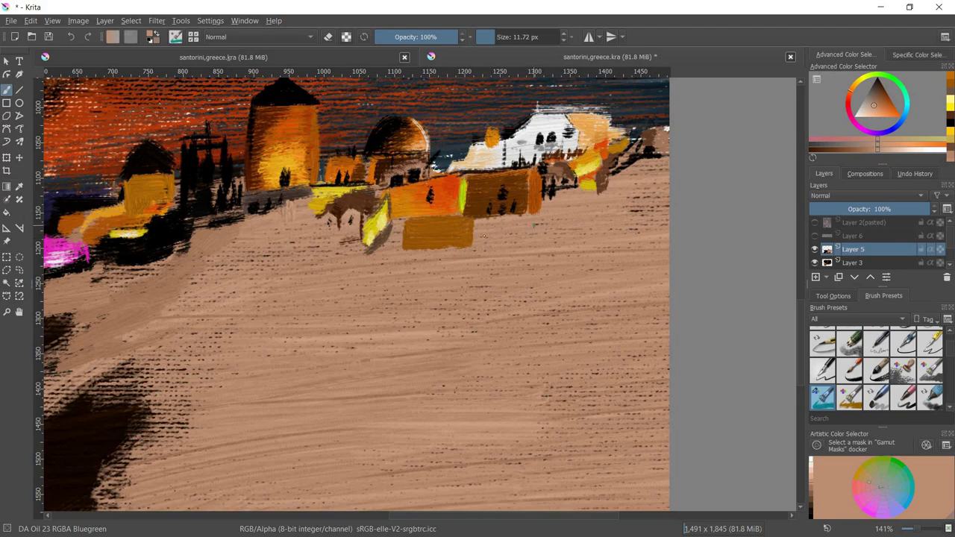
Extend the brown block to the right in lighter tan tones
ctrl+click(479, 227)
mouse_move(447, 220)
mouse_down()
mouse_move(525, 221)
mouse_move(530, 239)
mouse_move(468, 244)
mouse_move(477, 222)
mouse_move(516, 198)
mouse_move(493, 242)
mouse_move(491, 277)
mouse_up()
ctrl+click(481, 240)
ctrl+click(492, 241)
ctrl+click(280, 260)
ctrl+click(507, 212)
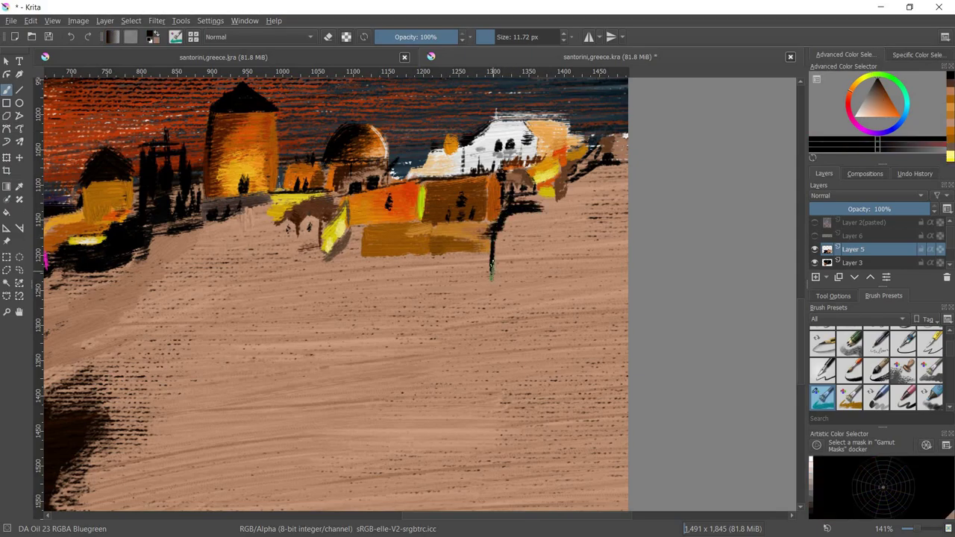
Paint a black shadow line down the cliff and a short yellow stroke right of it
drag(498, 233, 552, 205)
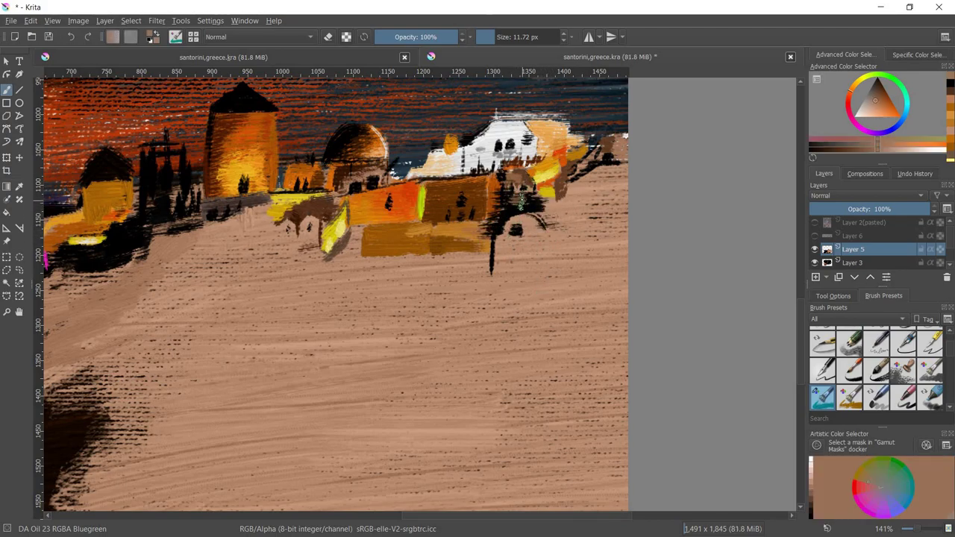
ctrl+click(419, 193)
key(d)
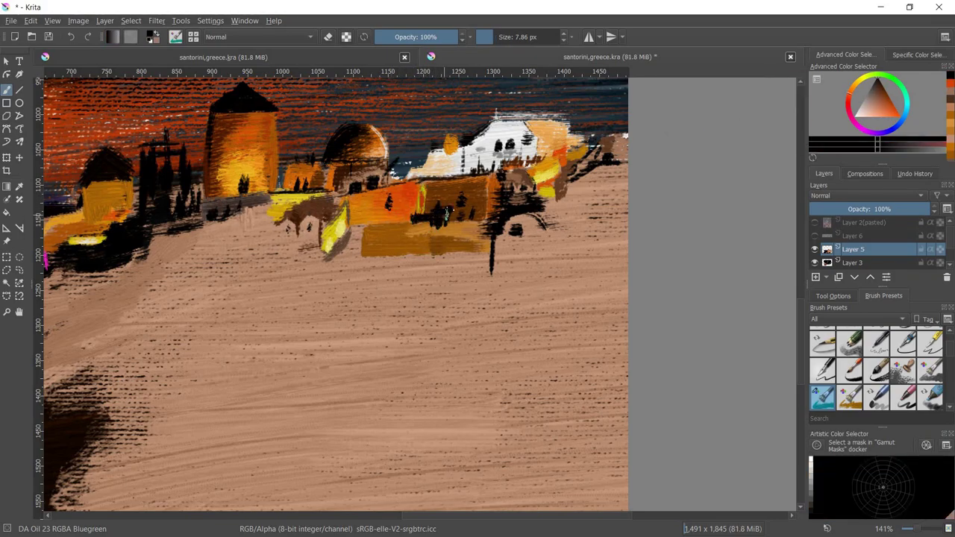
drag(501, 229, 412, 247)
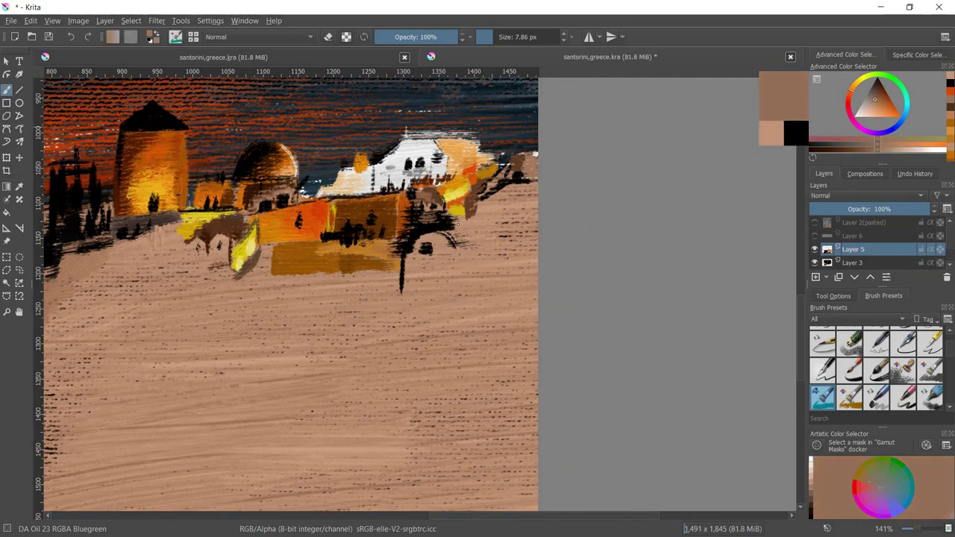
click(856, 80)
drag(457, 290, 457, 257)
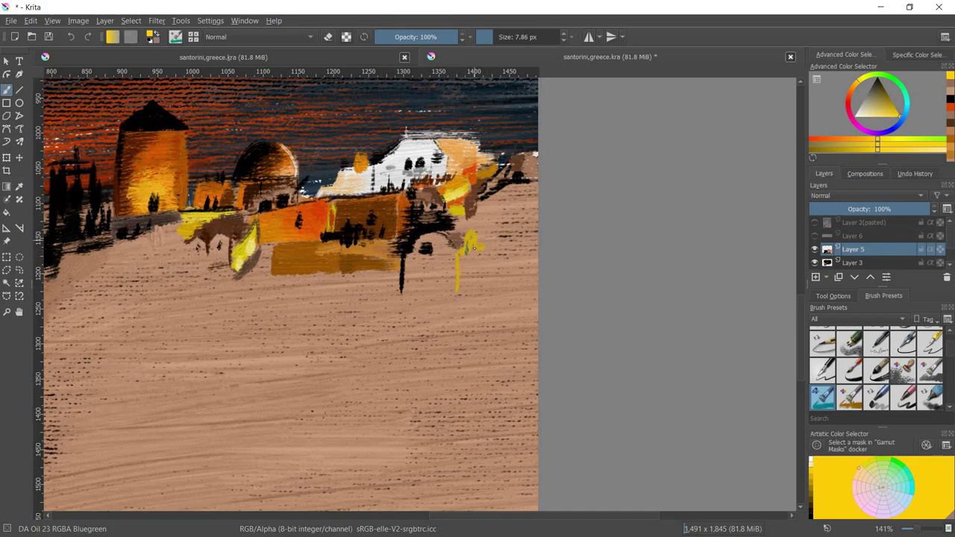
Fill out the lit house in orange with pale yellow and white highlights
click(862, 86)
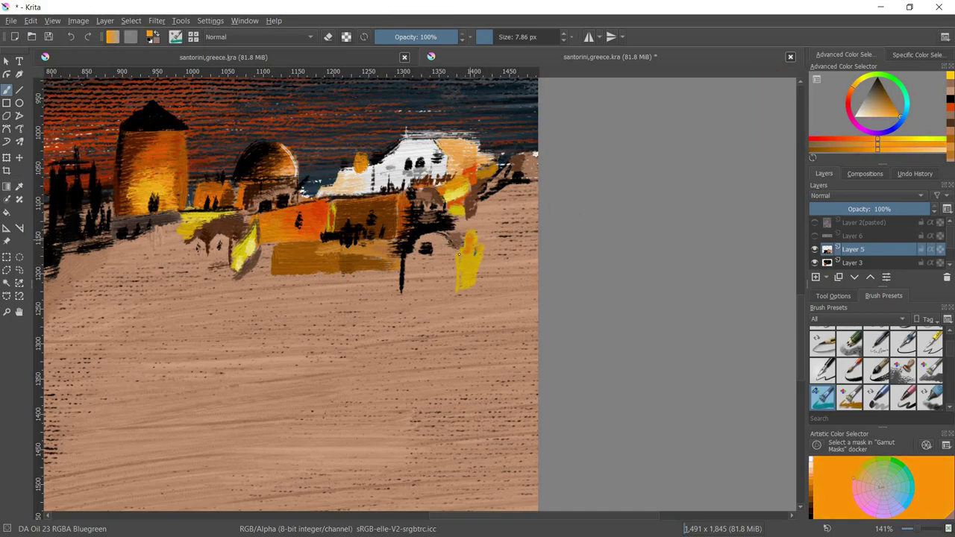
drag(469, 240, 468, 266)
click(893, 117)
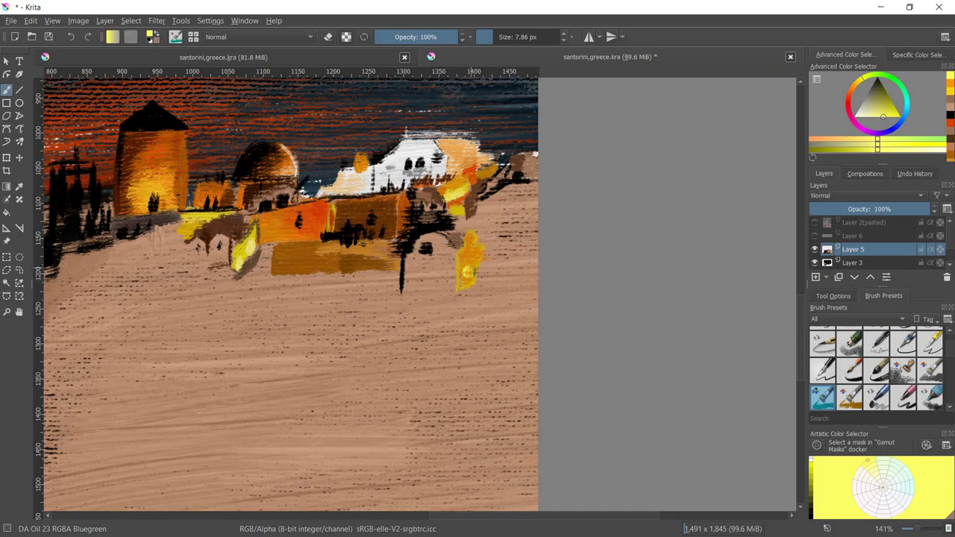
key(x)
ctrl+click(481, 287)
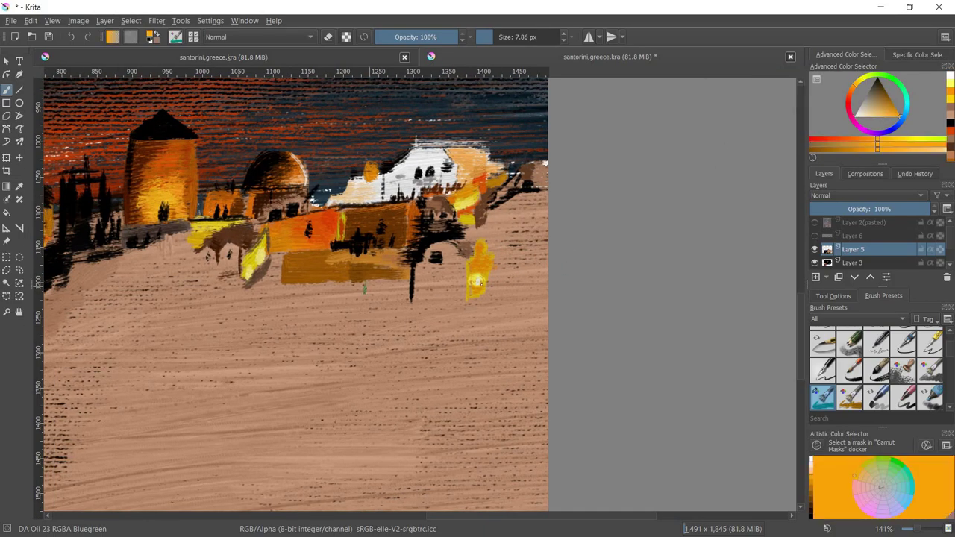
Paint brown and red-orange walls to the right of the lit house
mouse_move(491, 292)
mouse_down()
mouse_move(526, 281)
mouse_move(512, 292)
mouse_up()
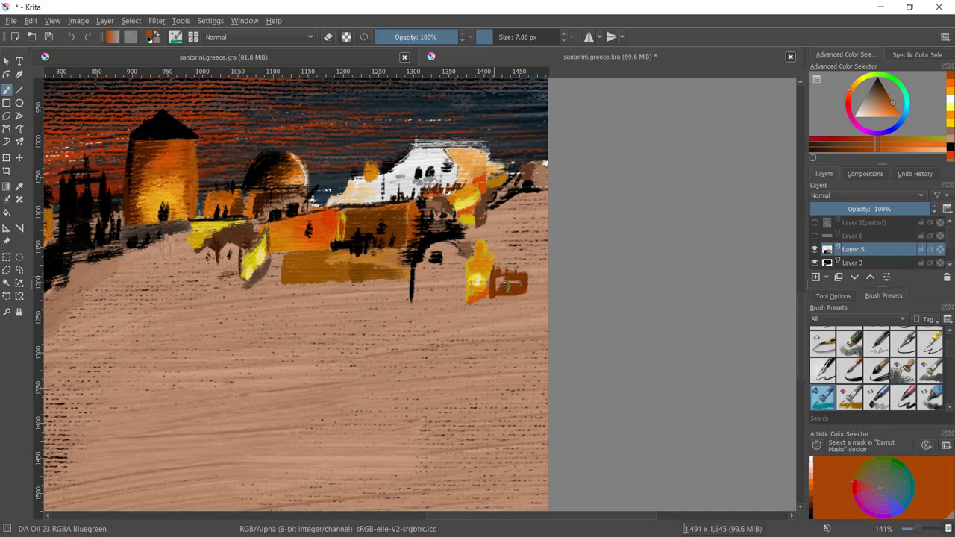
ctrl+click(522, 283)
ctrl+click(537, 282)
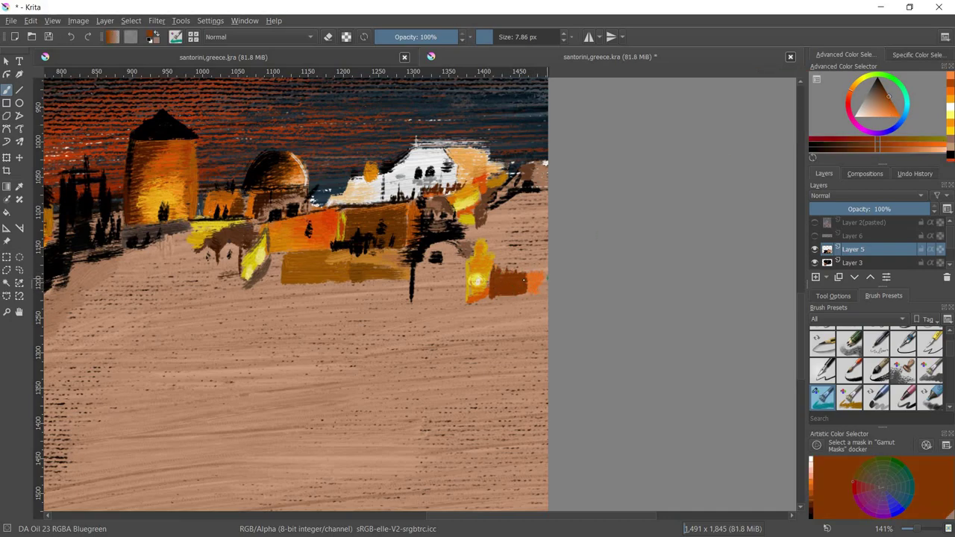
mouse_move(537, 281)
mouse_down()
mouse_move(510, 291)
mouse_move(543, 284)
mouse_up()
ctrl+click(475, 302)
click(898, 114)
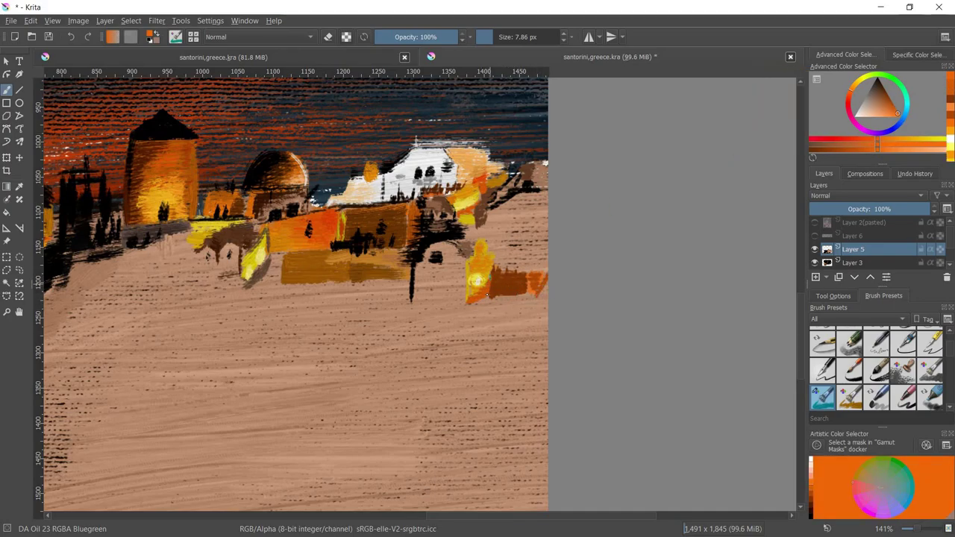
Add dark grey shading under the buildings
key(d)
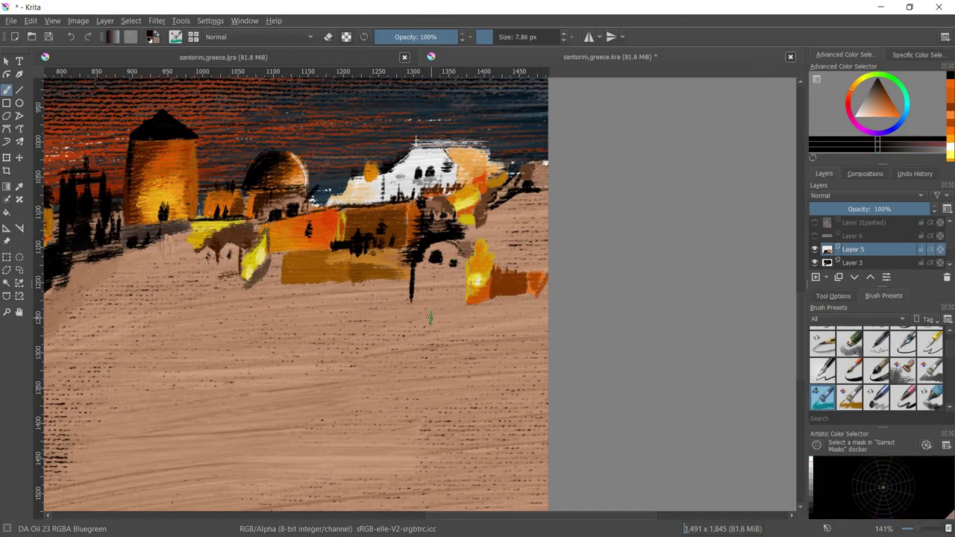
ctrl+click(429, 319)
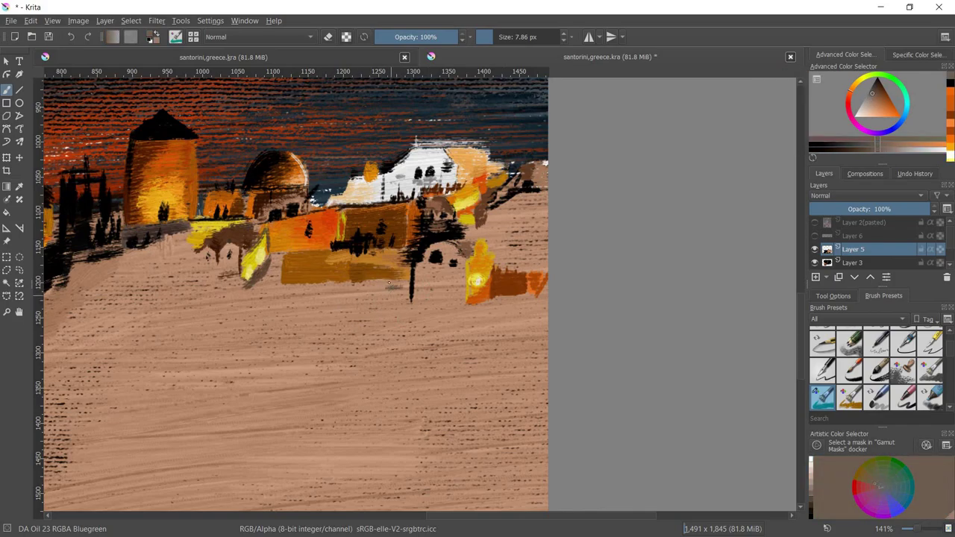
key(d)
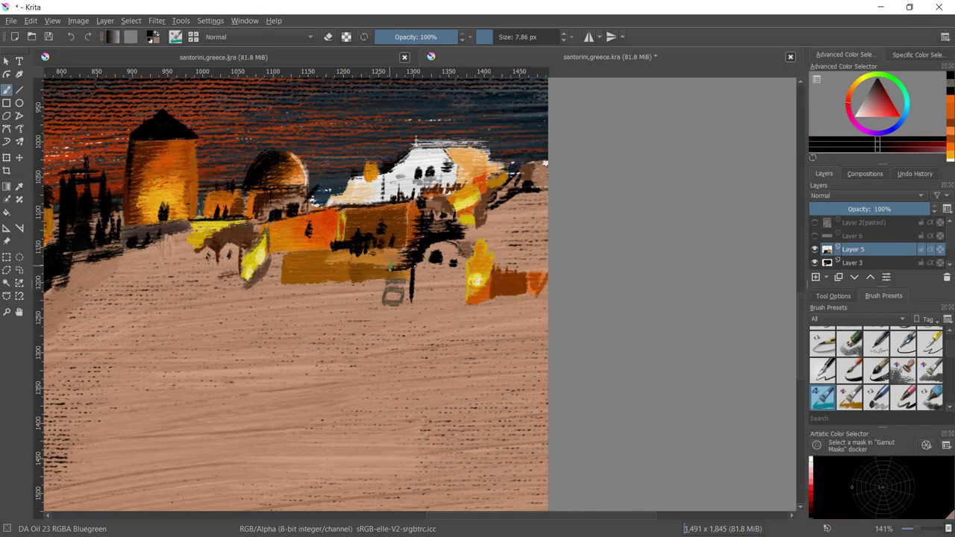
ctrl+click(412, 328)
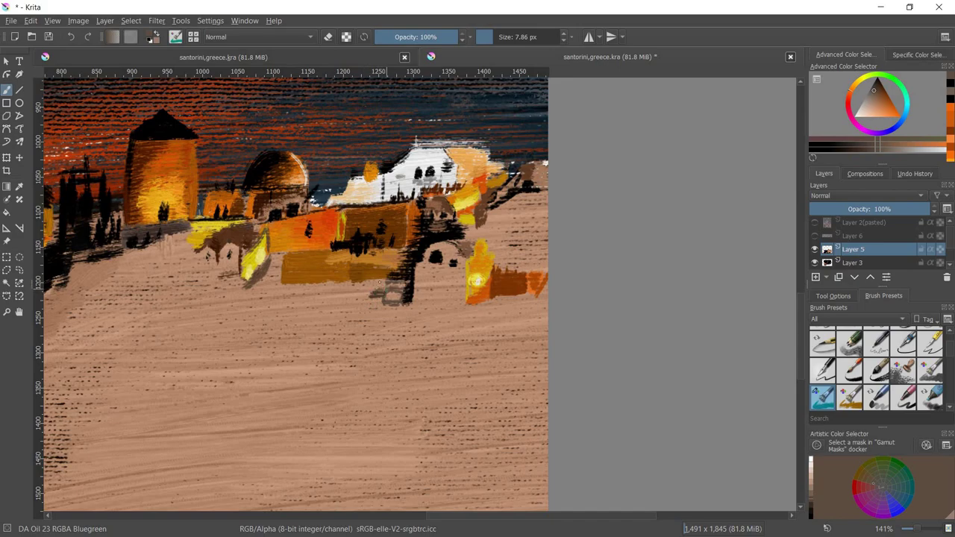
mouse_move(373, 292)
mouse_down()
mouse_move(355, 278)
mouse_move(377, 267)
mouse_move(361, 302)
mouse_move(380, 313)
mouse_move(376, 323)
mouse_up()
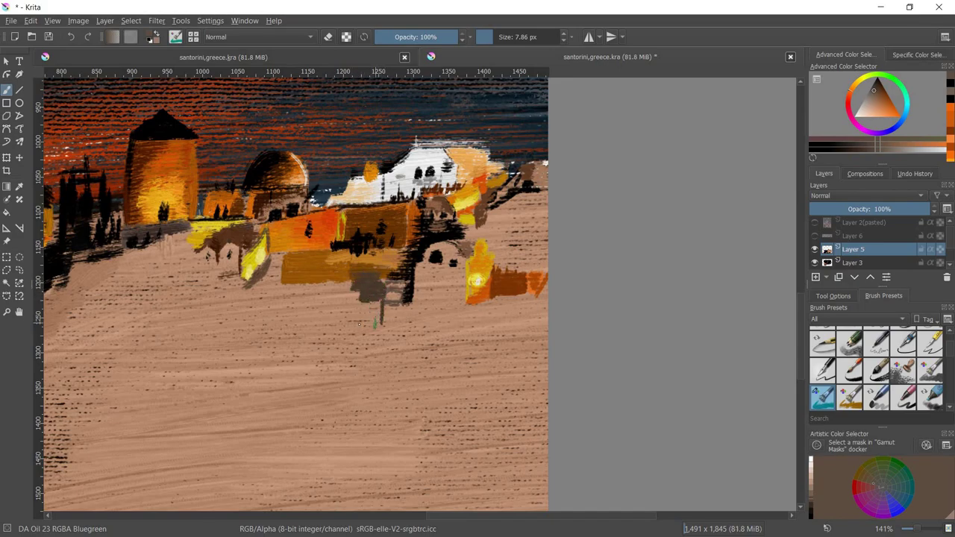
ctrl+click(343, 222)
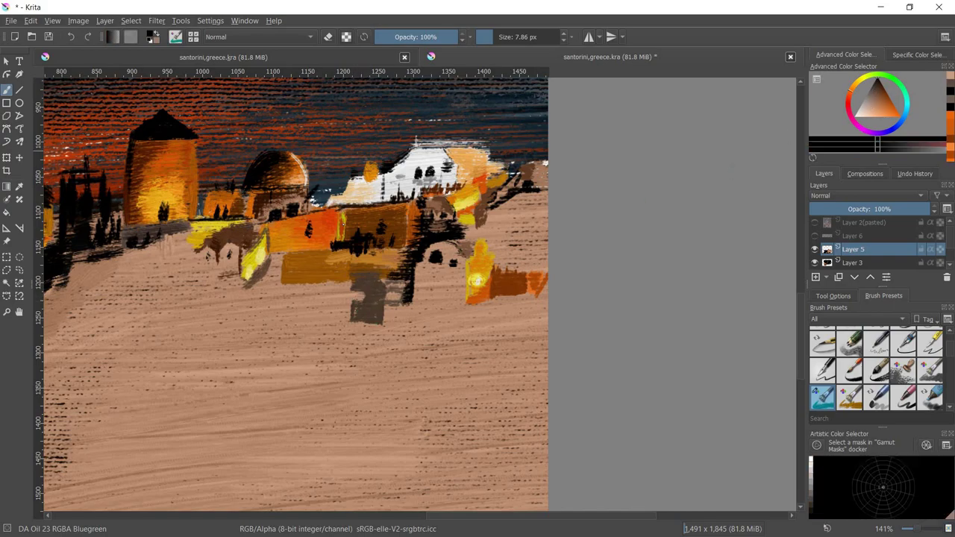
drag(361, 316, 311, 334)
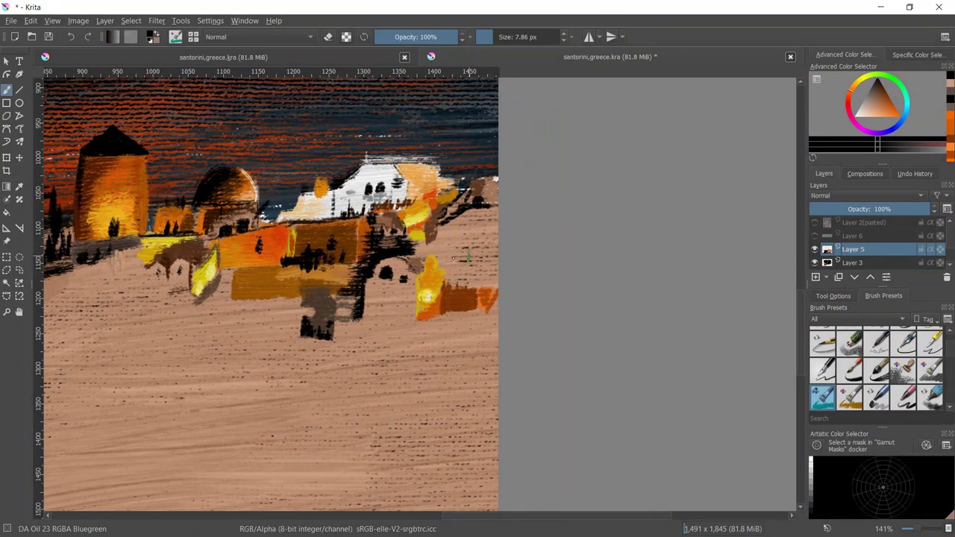
Dab small brown marks and paint a brown roof above the lit house
scroll(457, 254, up, 2)
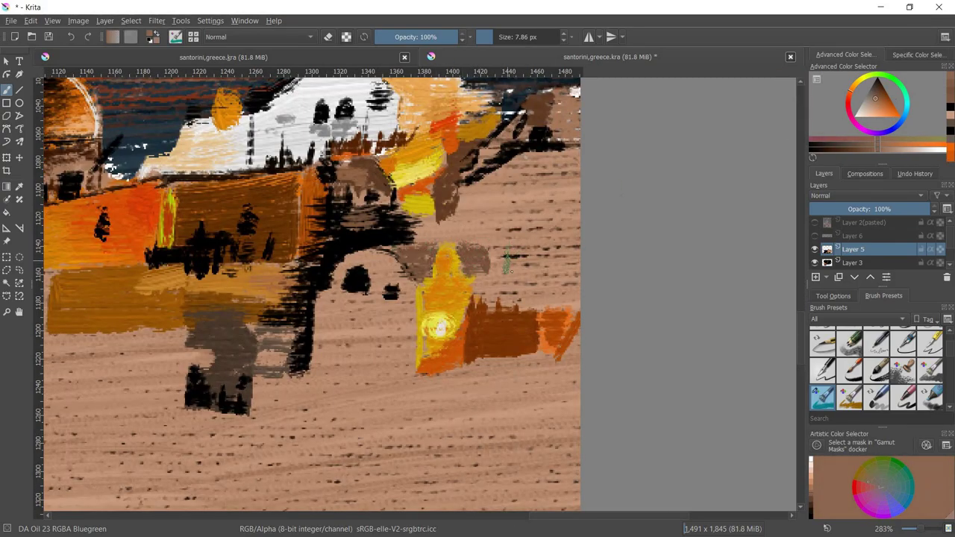
click(877, 90)
key([)
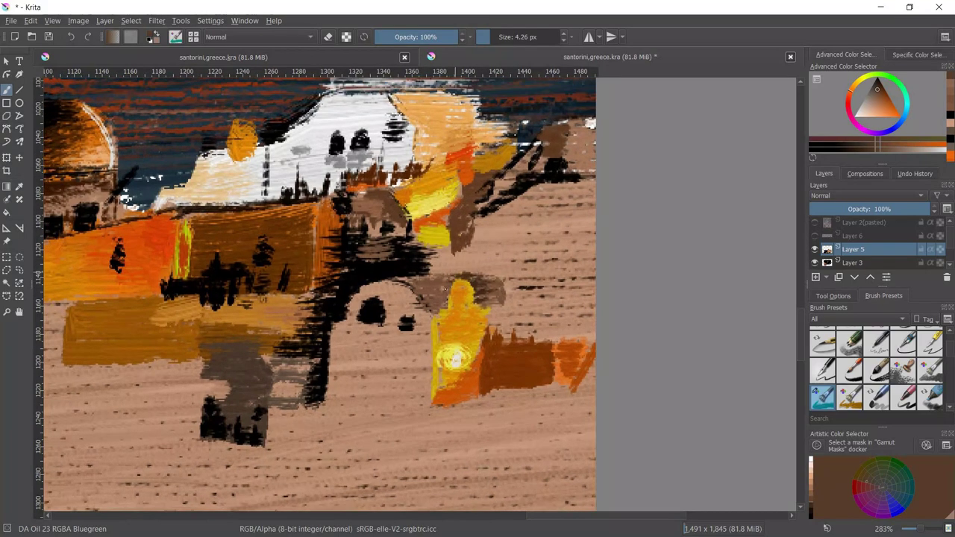
drag(457, 261, 445, 252)
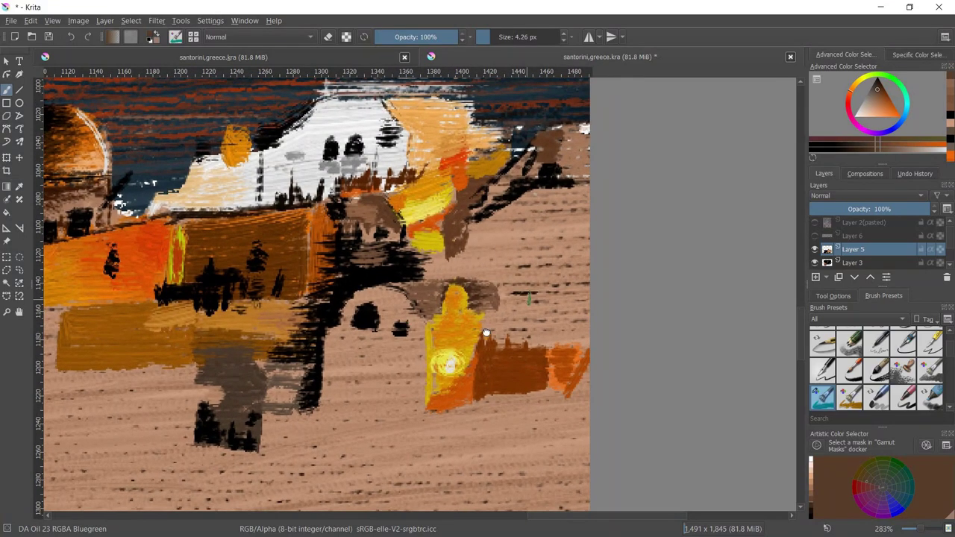
ctrl+click(446, 251)
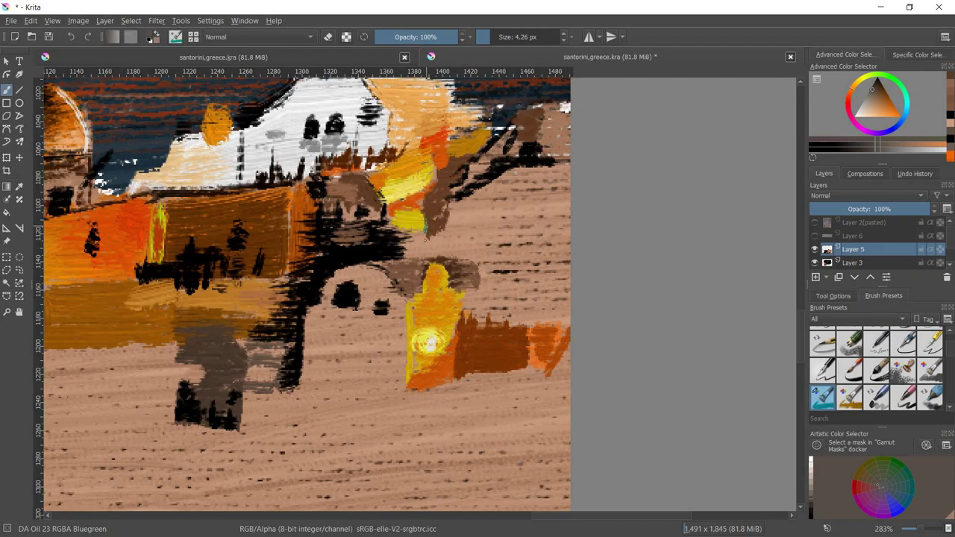
drag(408, 257, 466, 250)
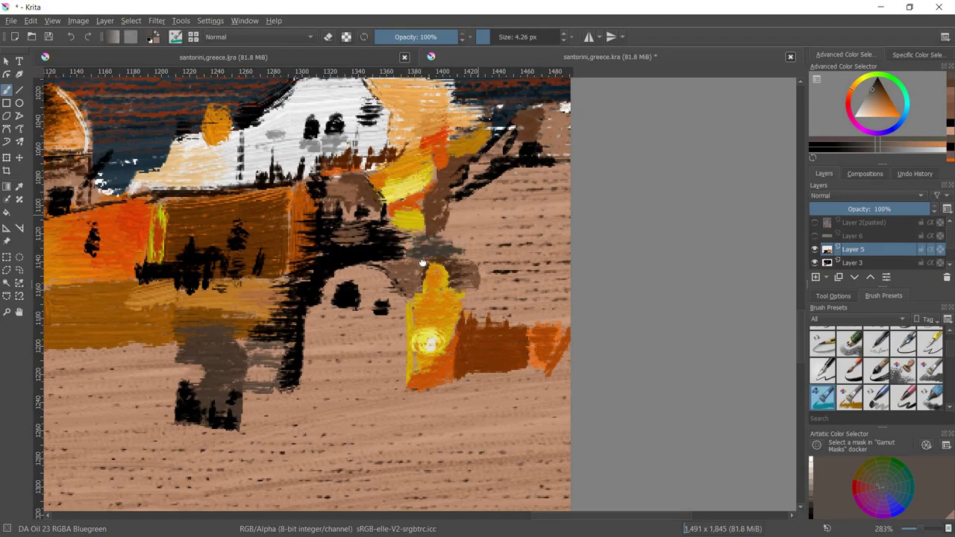
scroll(493, 250, down, 2)
scroll(492, 250, down, 2)
drag(299, 261, 369, 269)
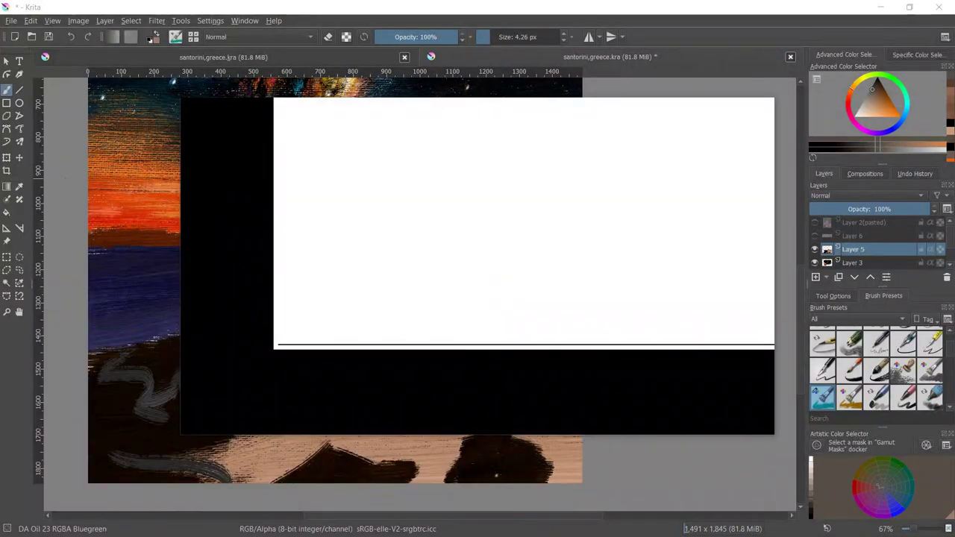
Close the pop-up window with Alt+F4 and zoom in on the hillside houses
key(alt+F4)
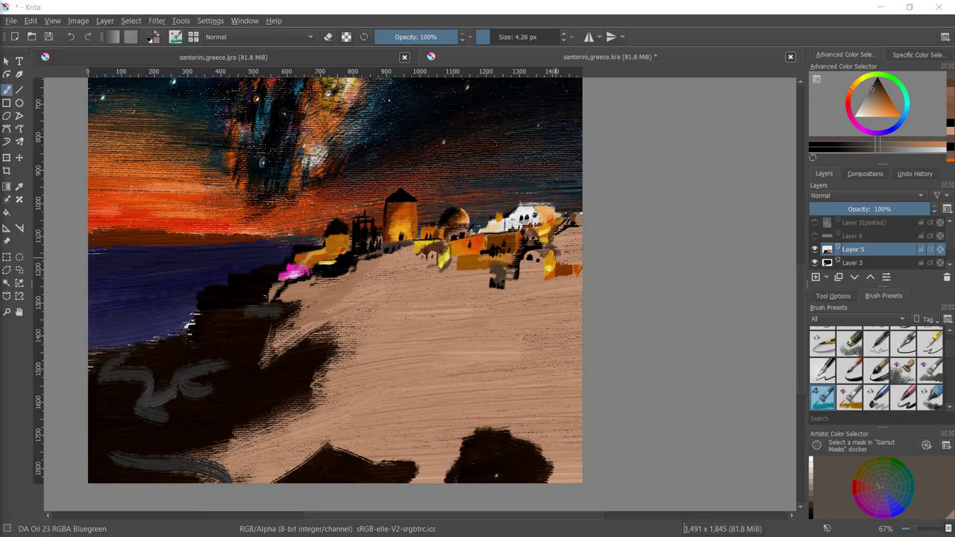
scroll(542, 276, up, 3)
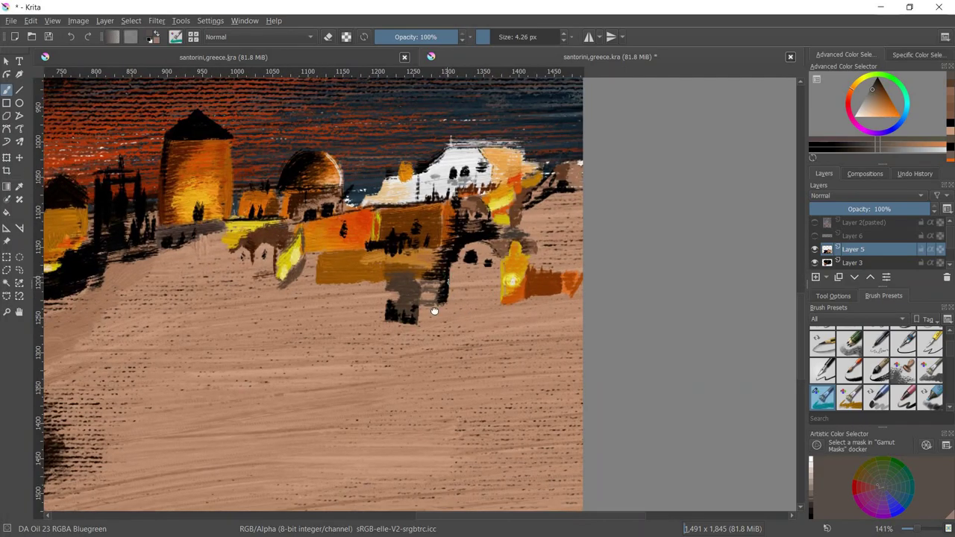
Paint dark window strokes on the right-hand houses, softening below with sampled tan
drag(472, 248, 504, 250)
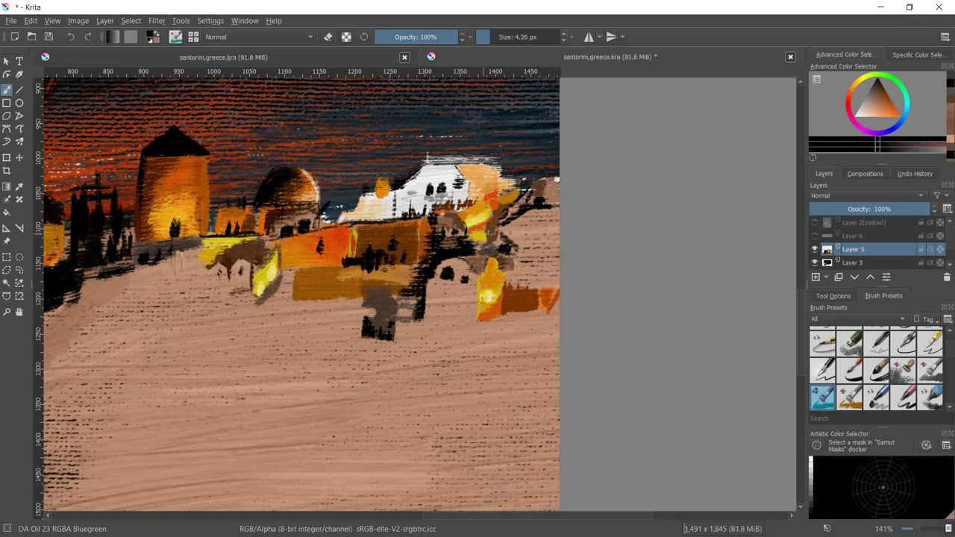
mouse_move(508, 234)
mouse_down()
mouse_move(520, 244)
mouse_move(555, 232)
mouse_up()
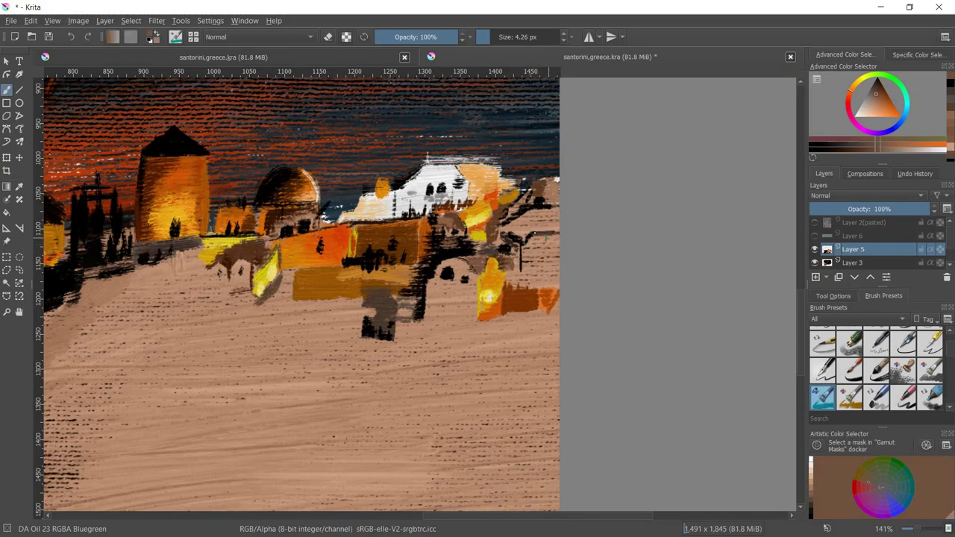
ctrl+click(542, 247)
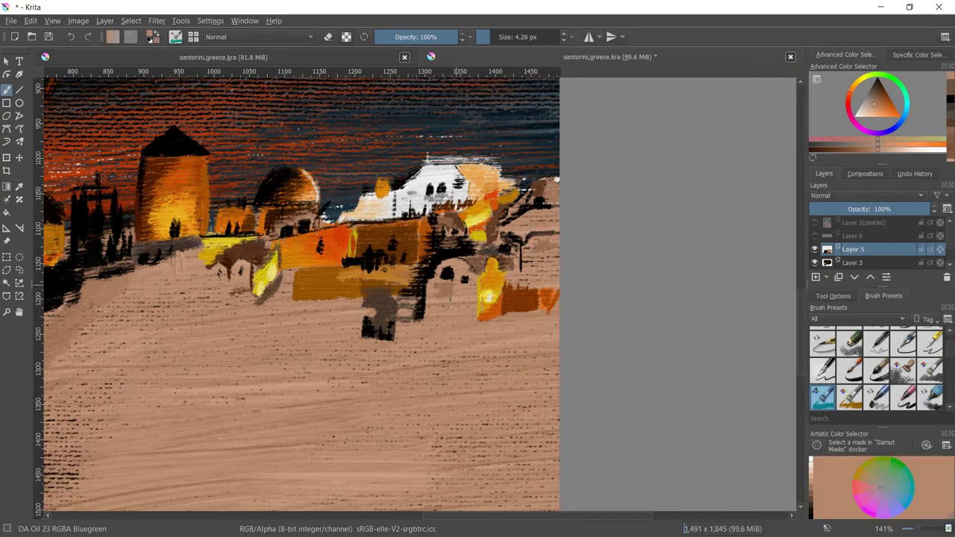
drag(444, 284, 456, 312)
mouse_move(532, 257)
mouse_down()
mouse_move(555, 240)
mouse_move(524, 244)
mouse_move(556, 277)
mouse_move(554, 239)
mouse_up()
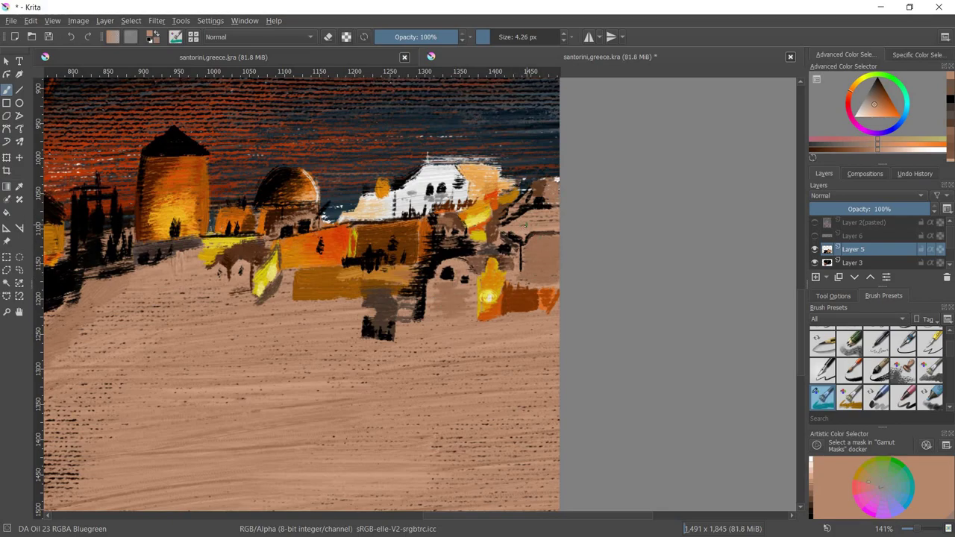
ctrl+click(542, 227)
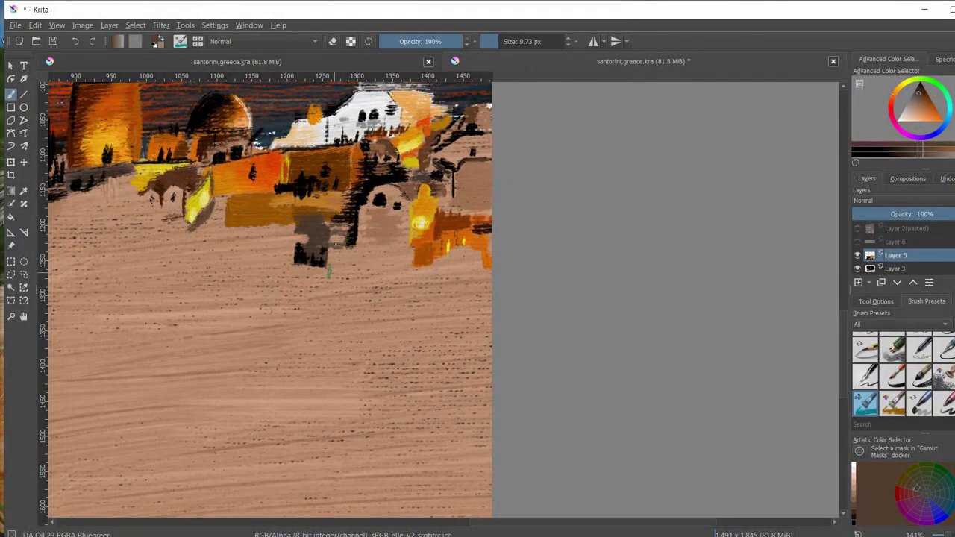
Add small strokes beneath the house block and pan to show more of the village
click(919, 95)
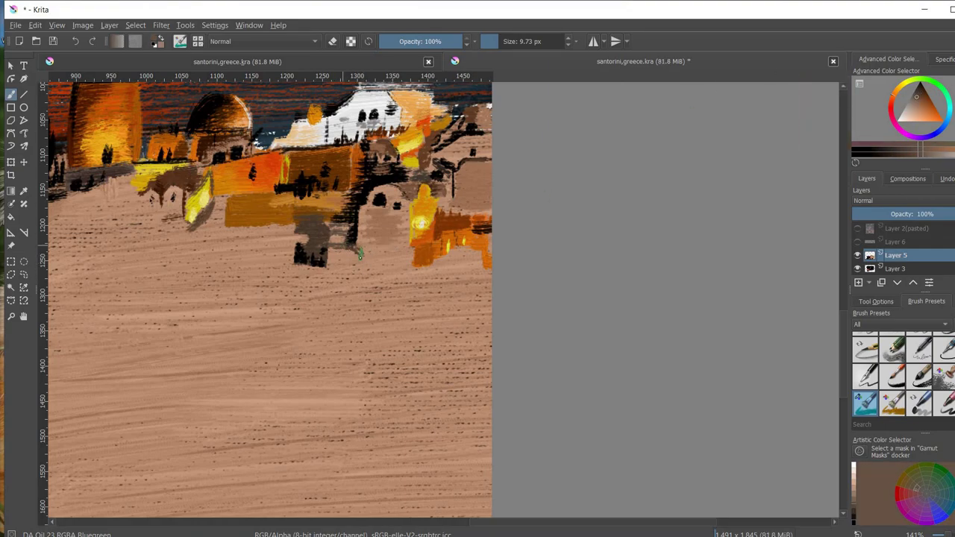
drag(351, 257, 347, 243)
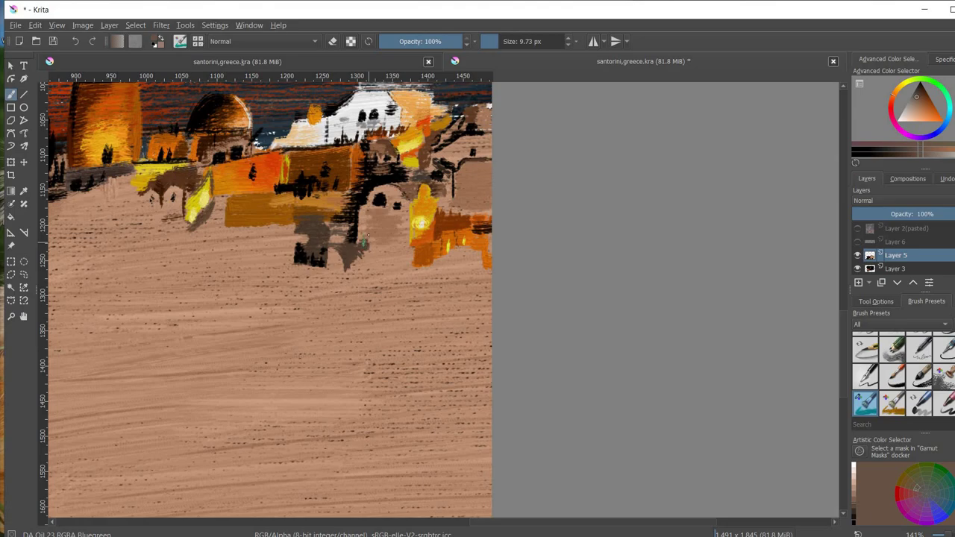
drag(370, 254, 370, 231)
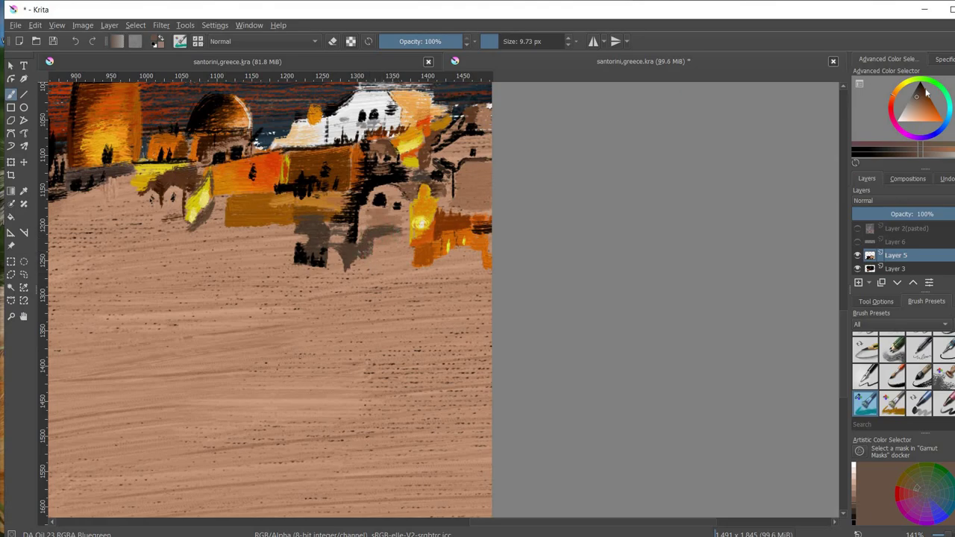
key(d)
mouse_move(383, 261)
mouse_down()
mouse_move(328, 246)
mouse_move(439, 272)
mouse_up()
Sample orange and tan and paint a small dark stroke under the houses
ctrl+click(337, 243)
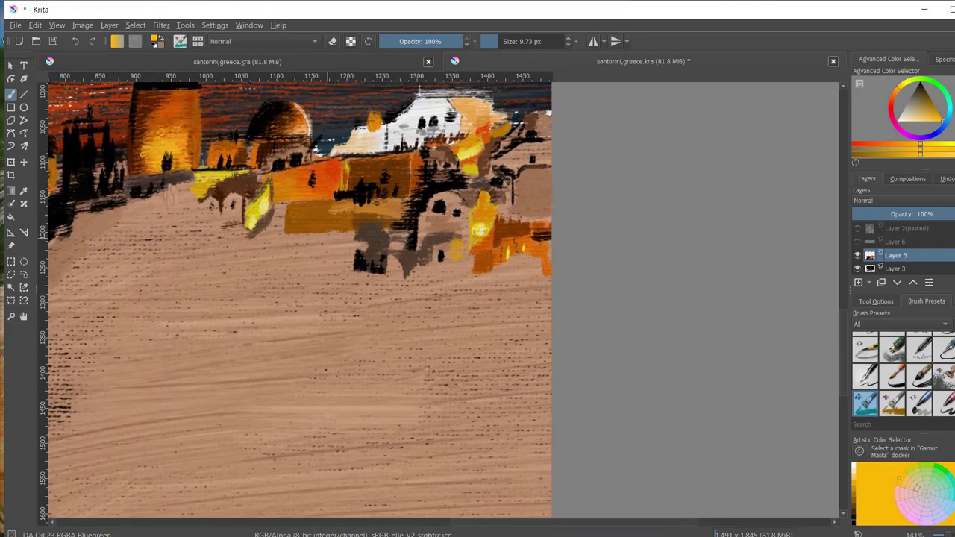
key(d)
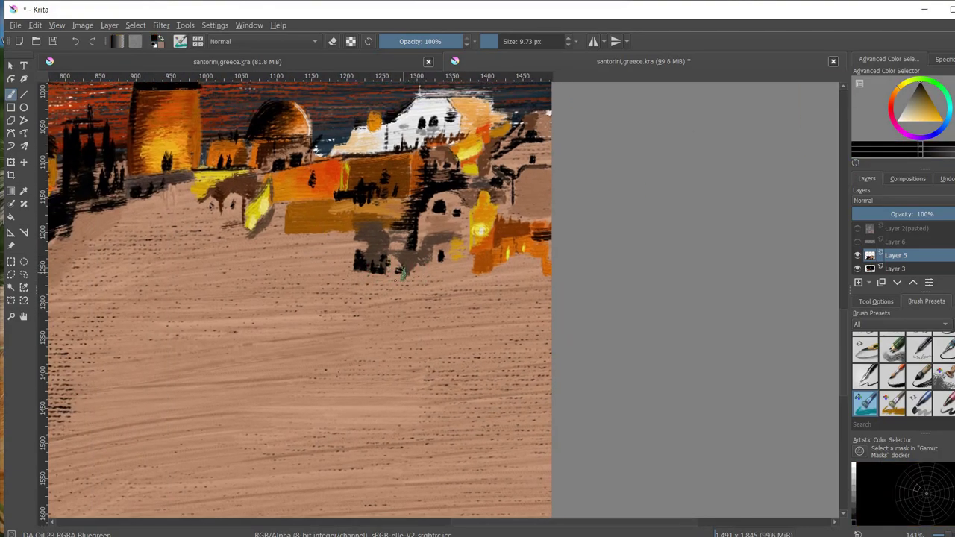
drag(350, 259, 377, 266)
ctrl+click(403, 283)
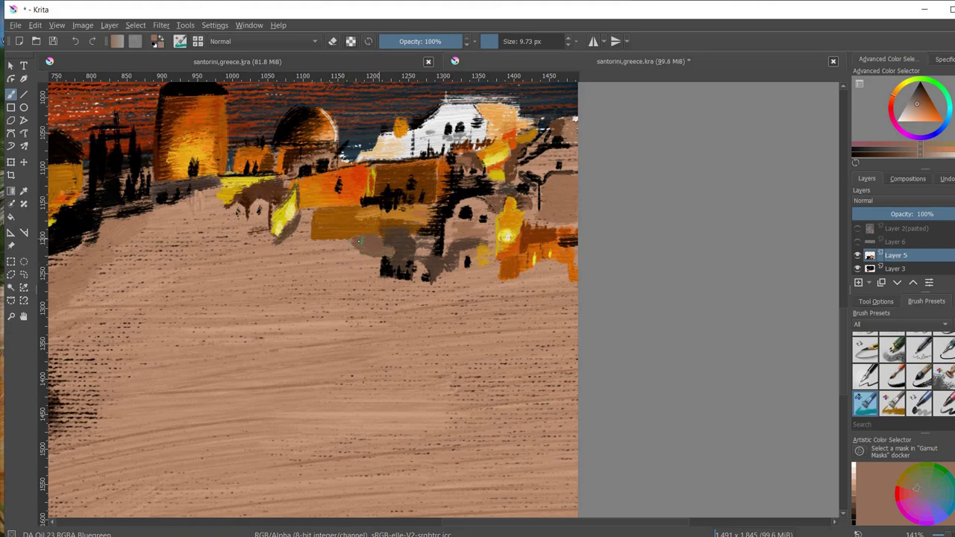
drag(363, 261, 373, 277)
key(d)
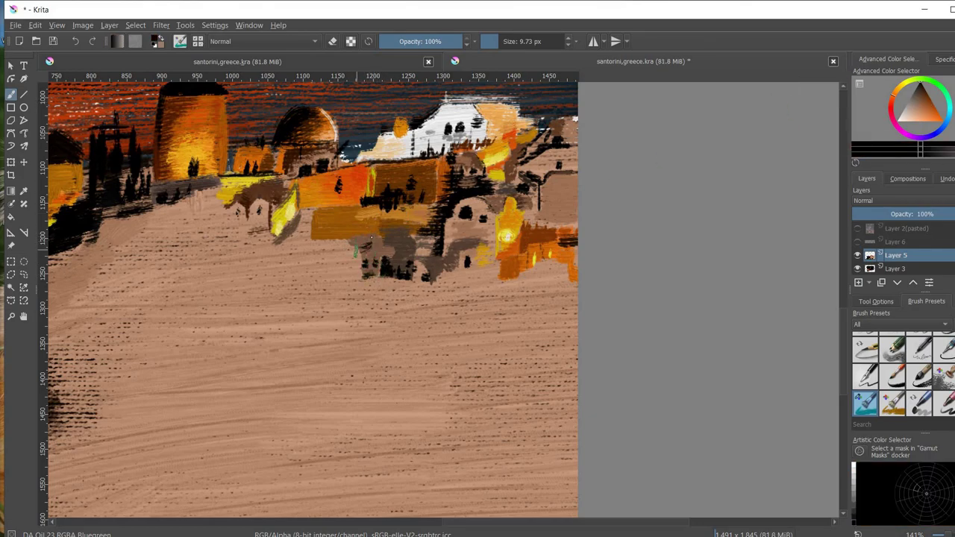
Paint bright orange strokes below the buildings and dab small white highlights on the houses
ctrl+click(373, 226)
mouse_move(344, 217)
mouse_down()
mouse_move(313, 243)
mouse_move(354, 267)
mouse_up()
click(928, 127)
click(357, 257)
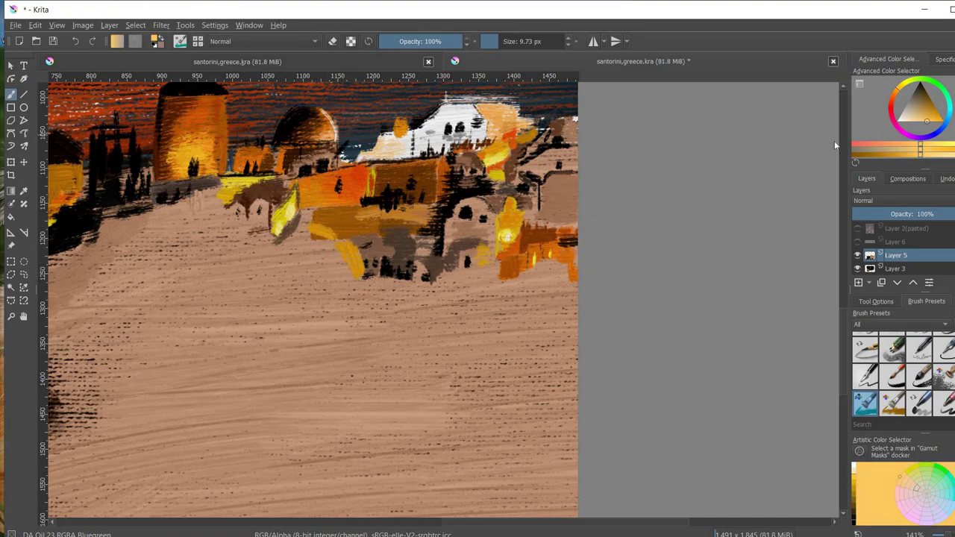
click(322, 230)
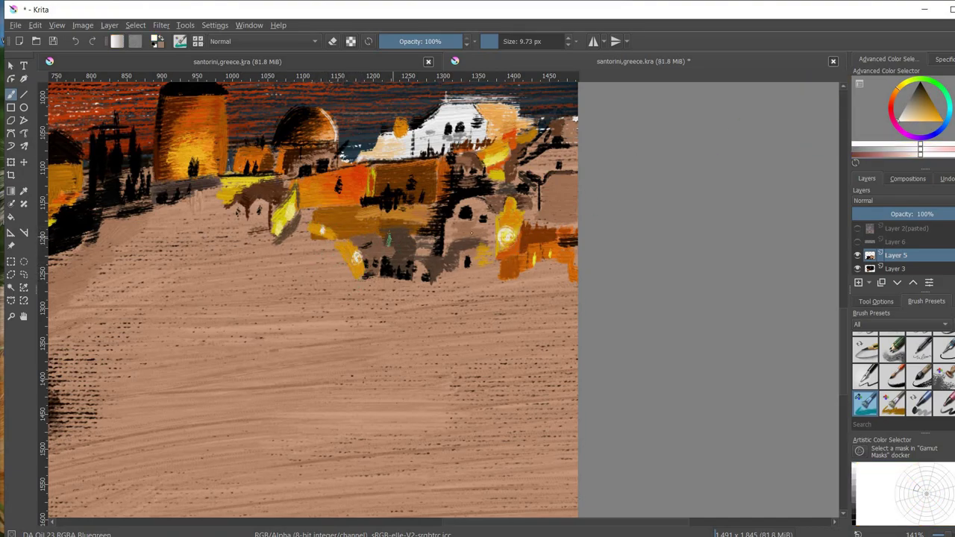
ctrl+click(507, 238)
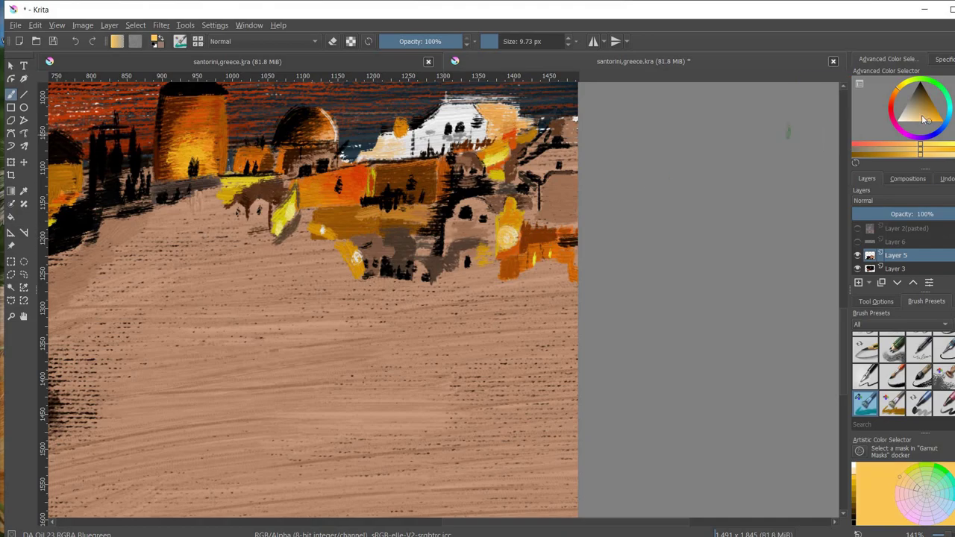
ctrl+click(507, 237)
key(2)
key(1)
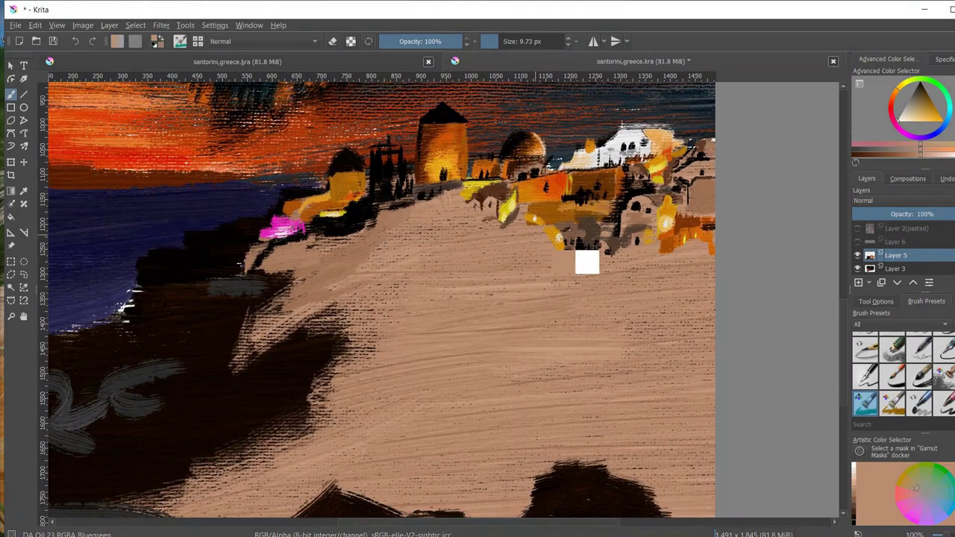
Paint a new brown-orange house block with a grey-brown base and tan-orange dabs
click(921, 98)
mouse_move(527, 219)
mouse_down()
mouse_move(539, 228)
mouse_move(532, 237)
mouse_up()
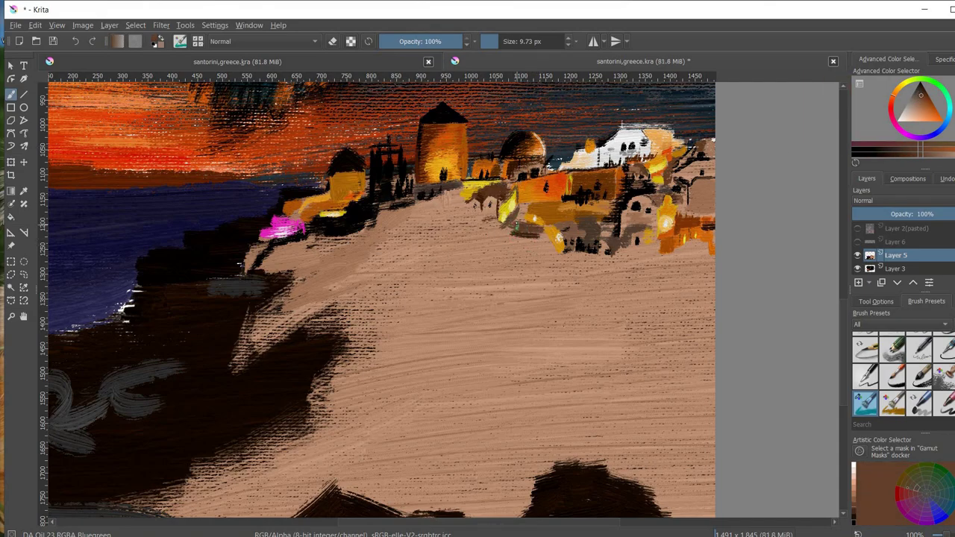
click(919, 98)
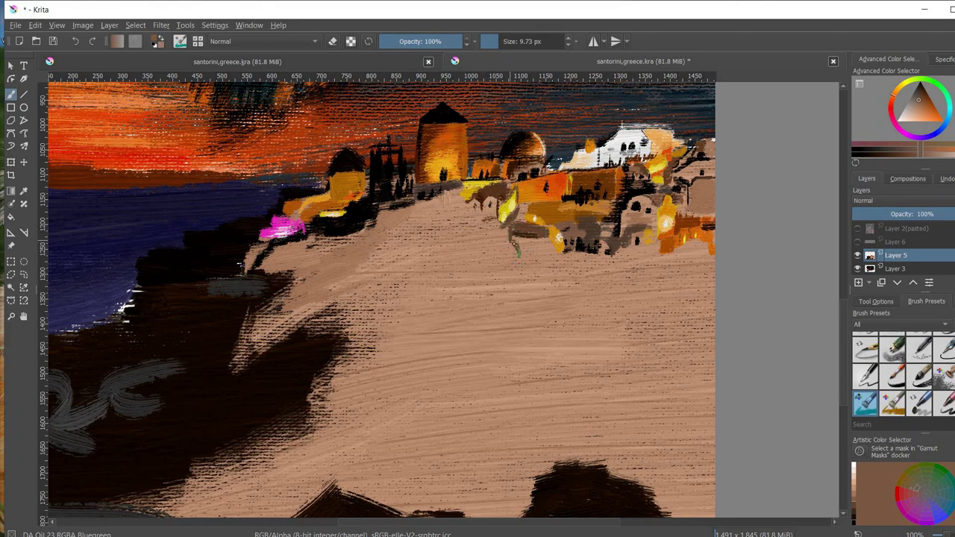
mouse_move(515, 254)
mouse_down()
mouse_move(552, 263)
mouse_move(554, 253)
mouse_move(527, 255)
mouse_up()
click(919, 99)
drag(918, 112, 930, 120)
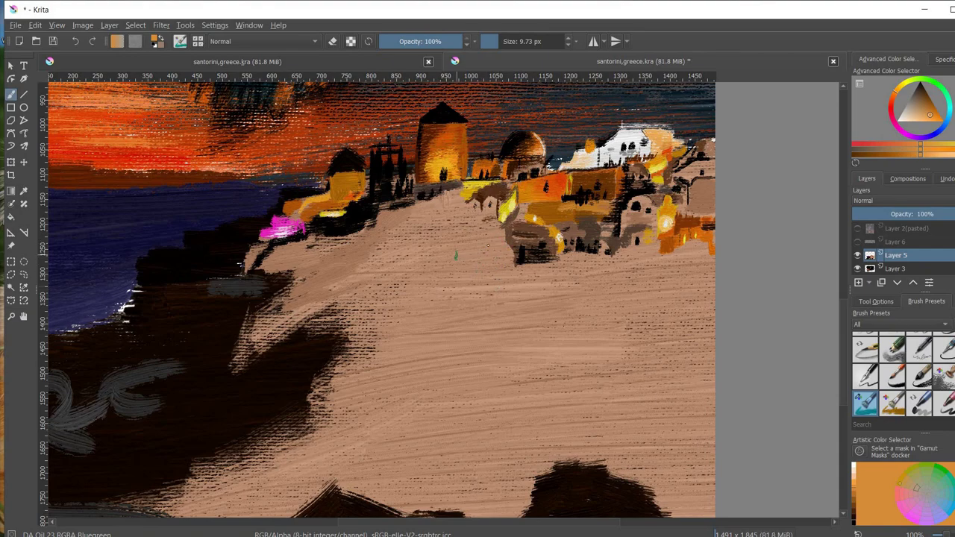
mouse_move(481, 248)
mouse_down()
mouse_move(502, 244)
mouse_move(497, 270)
mouse_move(499, 238)
mouse_move(504, 251)
mouse_move(476, 251)
mouse_move(499, 265)
mouse_move(489, 289)
mouse_move(585, 273)
mouse_up()
Shade the new block with tan and a darker brown edge along its base
click(922, 103)
ctrl+click(512, 297)
ctrl+click(471, 263)
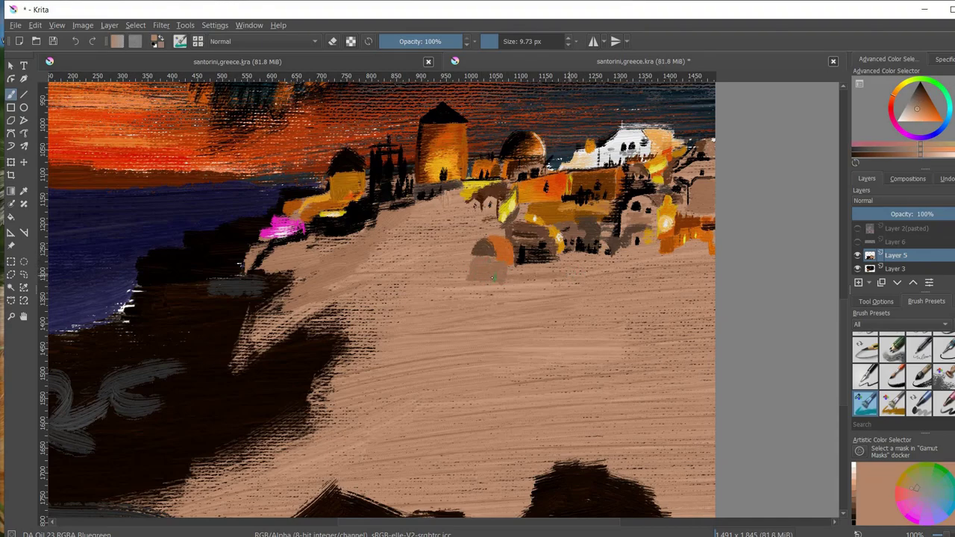
drag(510, 274, 565, 291)
ctrl+click(561, 252)
mouse_move(561, 248)
mouse_down()
mouse_move(531, 262)
mouse_move(564, 261)
mouse_move(527, 264)
mouse_up()
ctrl+click(552, 277)
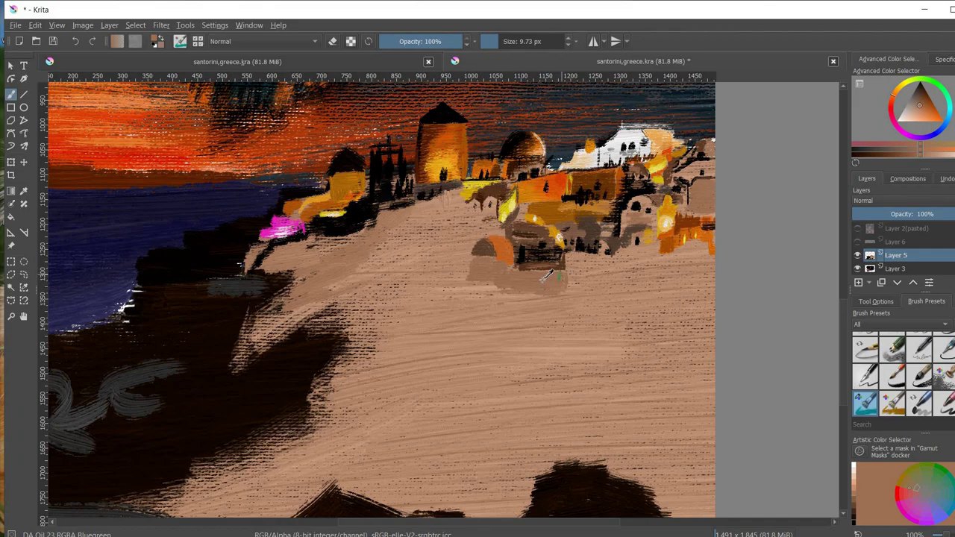
Dab glowing yellow lights among the houses, including one below the new block
ctrl+click(511, 212)
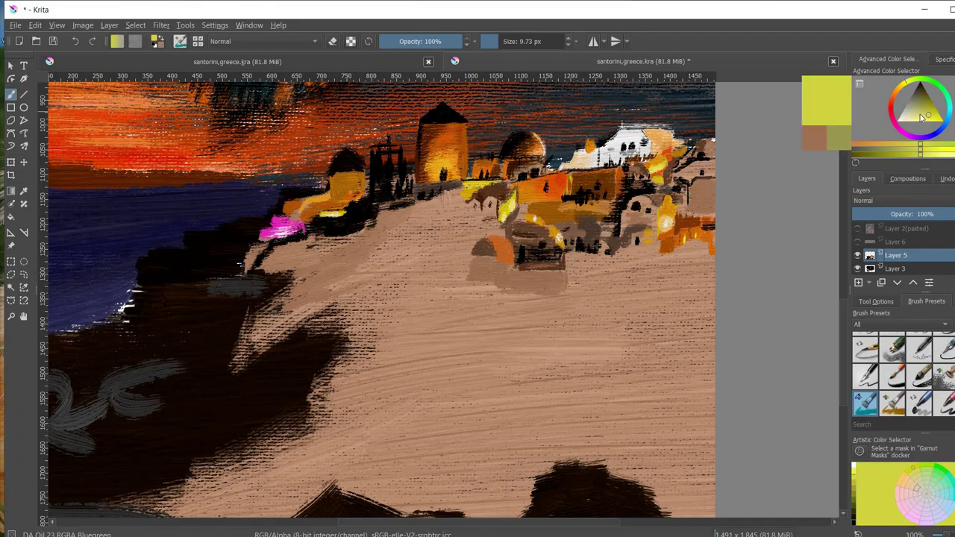
click(572, 279)
drag(574, 277, 563, 282)
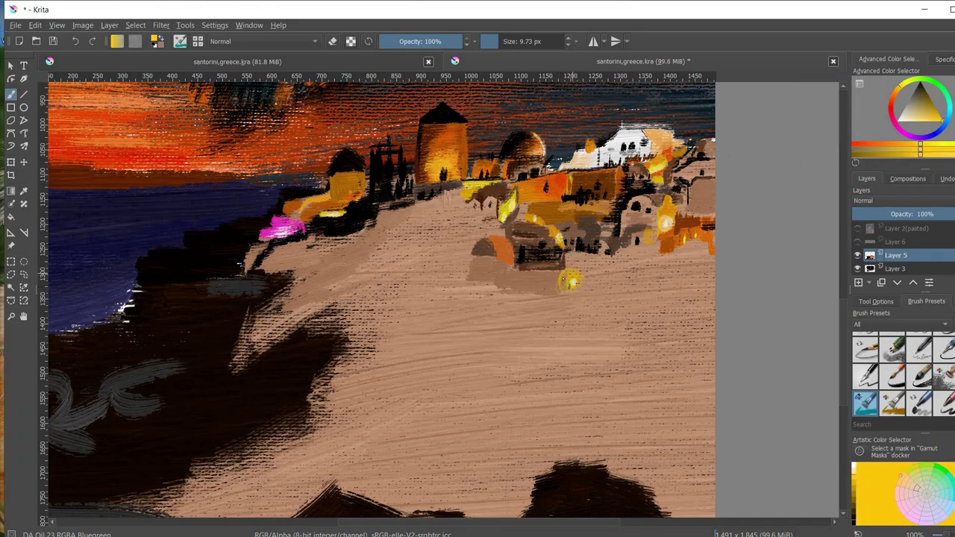
drag(676, 224, 663, 220)
click(558, 237)
click(536, 216)
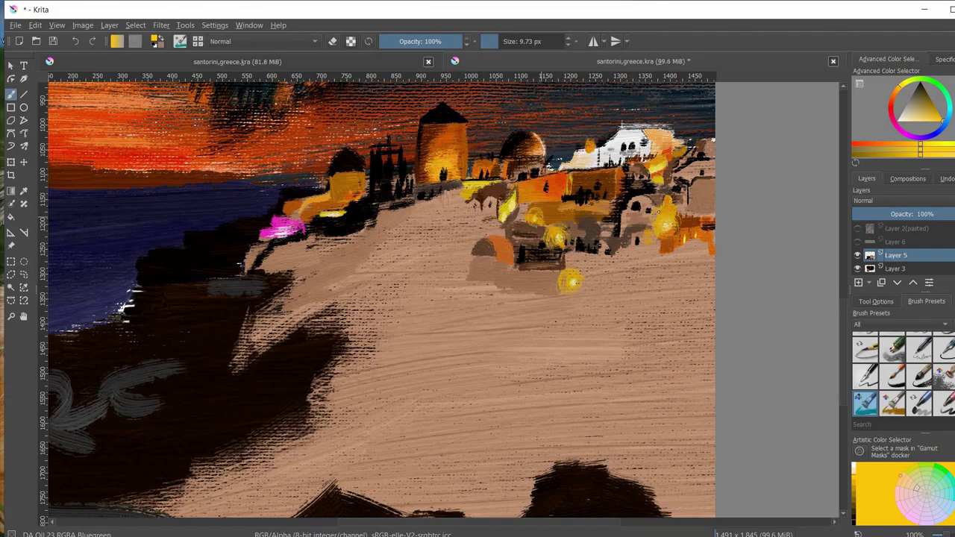
Paint a whitish curve near the buildings, then a black shape and thin dark curve below the houses
scroll(380, 298, down, 3)
scroll(381, 299, up, 3)
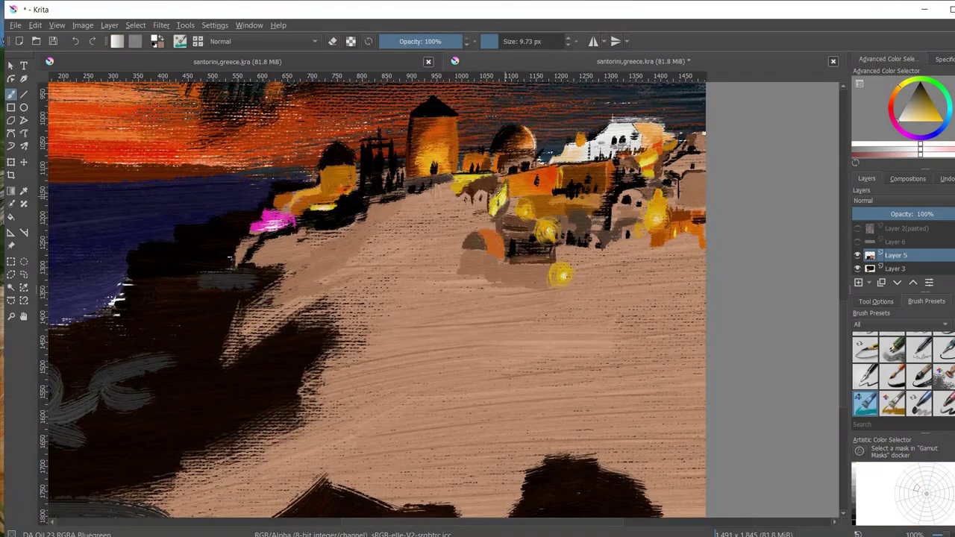
drag(510, 190, 484, 218)
scroll(478, 275, right, 1)
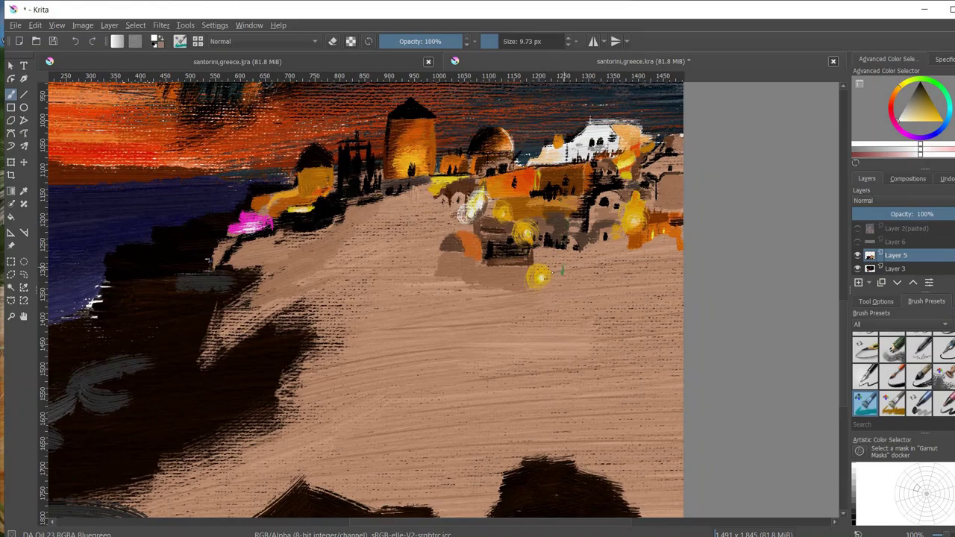
key(d)
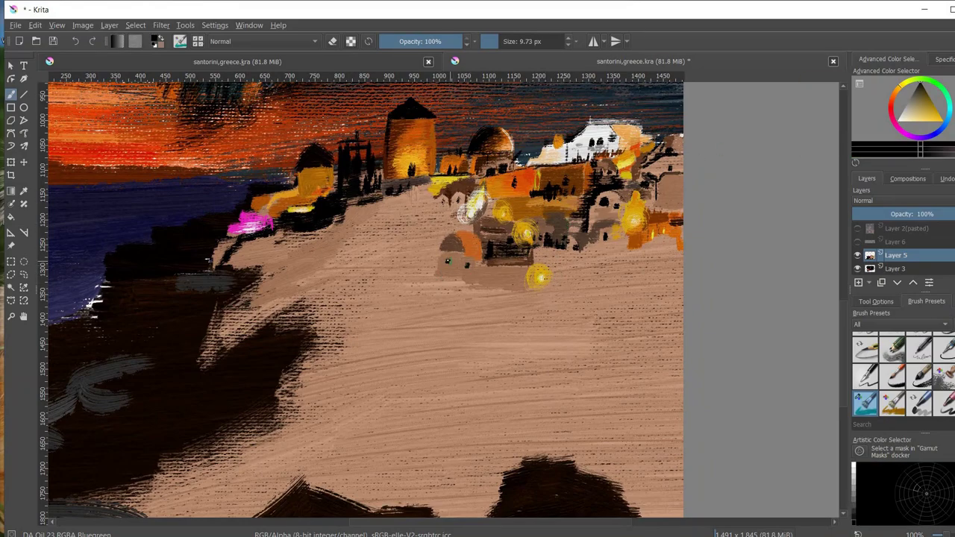
scroll(447, 260, right, 1)
mouse_move(481, 270)
mouse_down()
mouse_move(495, 294)
mouse_move(395, 319)
mouse_up()
ctrl+click(455, 302)
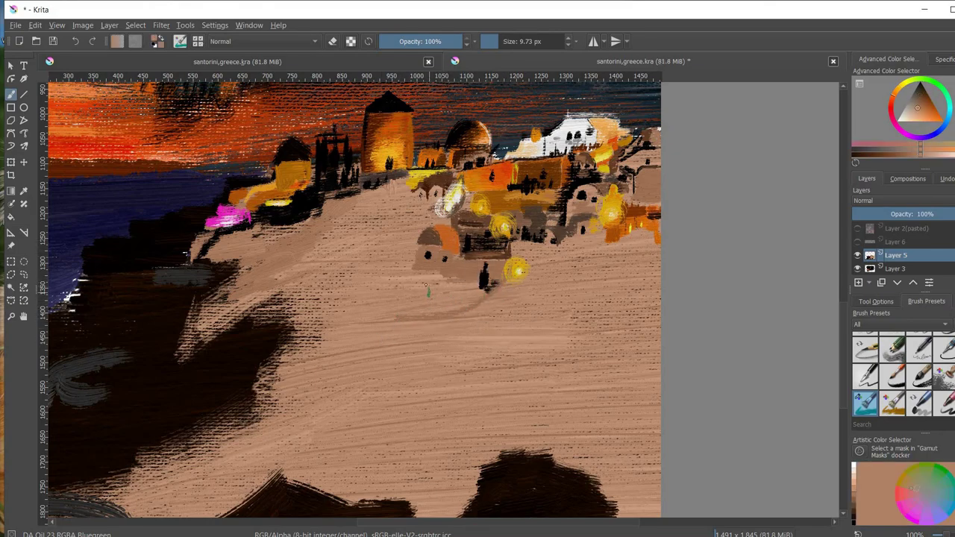
ctrl+click(483, 290)
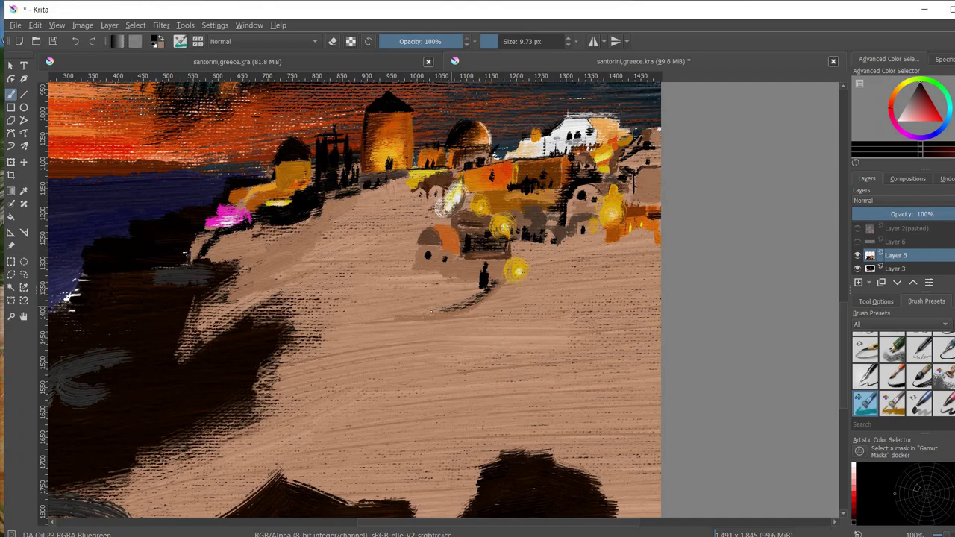
drag(485, 289, 393, 314)
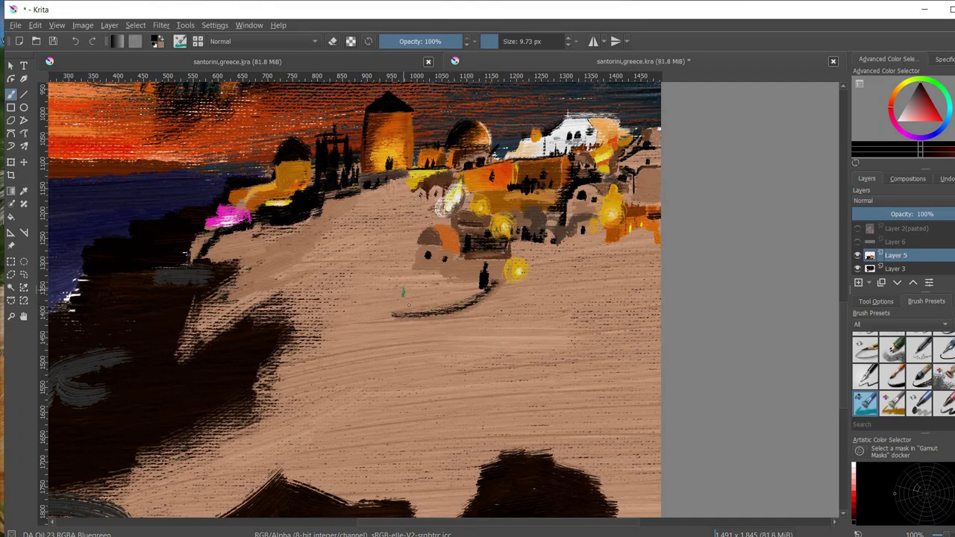
Paint a tan house block with brown shading, a dark roof line and small dark windows, undoing one stray stroke
ctrl+click(409, 304)
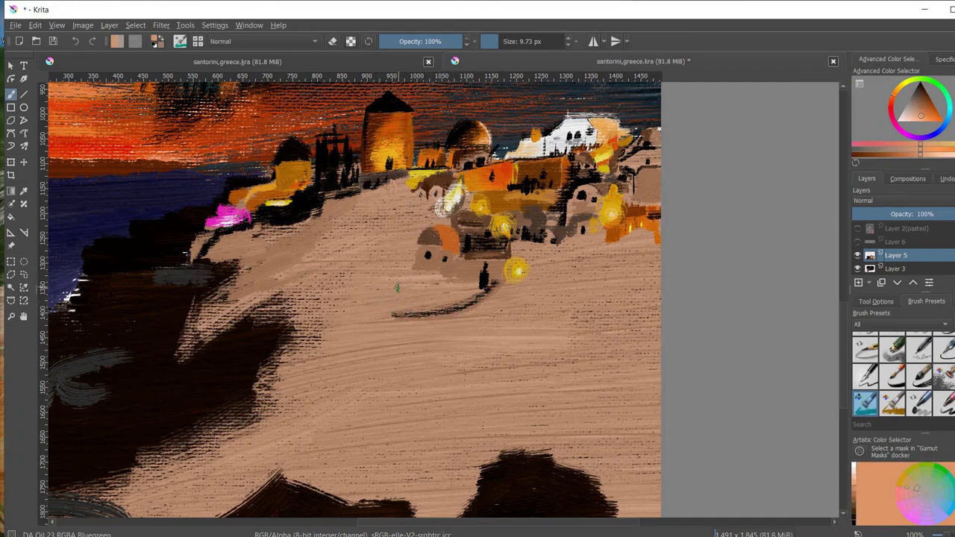
mouse_move(403, 285)
mouse_down()
mouse_move(451, 293)
mouse_move(432, 304)
mouse_up()
ctrl+click(451, 294)
ctrl+click(433, 294)
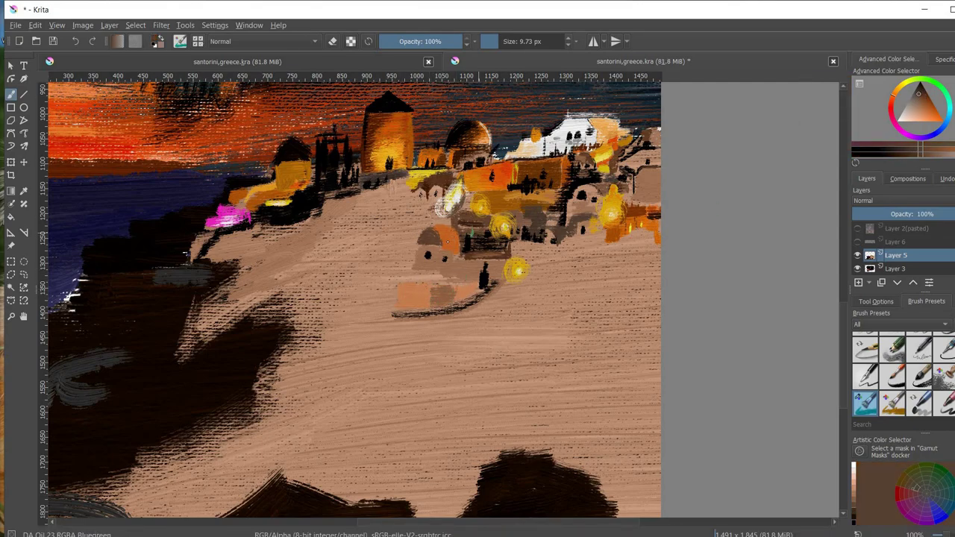
mouse_move(422, 268)
mouse_down()
mouse_move(399, 282)
mouse_move(469, 282)
mouse_up()
ctrl+click(470, 316)
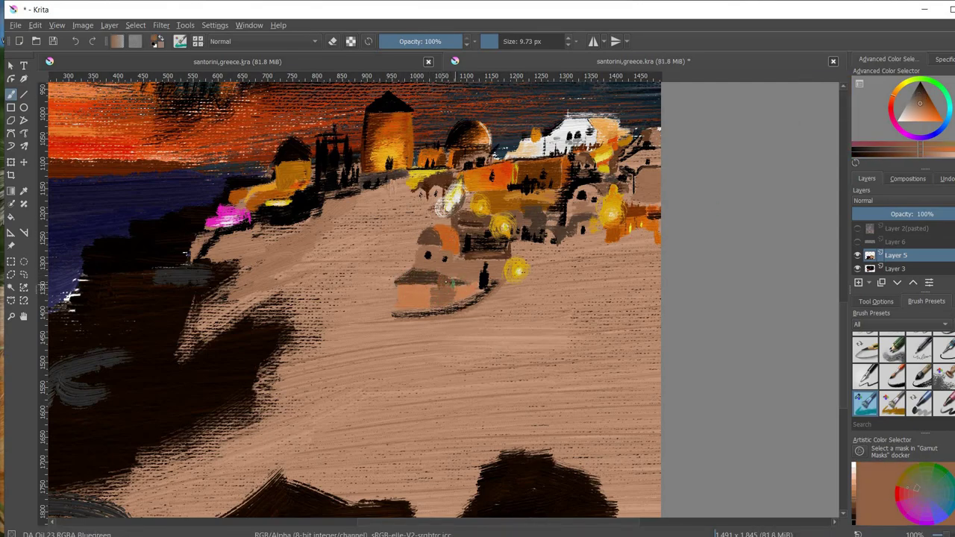
mouse_move(415, 297)
mouse_down()
mouse_move(448, 314)
mouse_move(391, 310)
mouse_move(473, 297)
mouse_move(444, 305)
mouse_up()
key(ctrl+z)
drag(433, 295, 412, 309)
drag(420, 296, 420, 308)
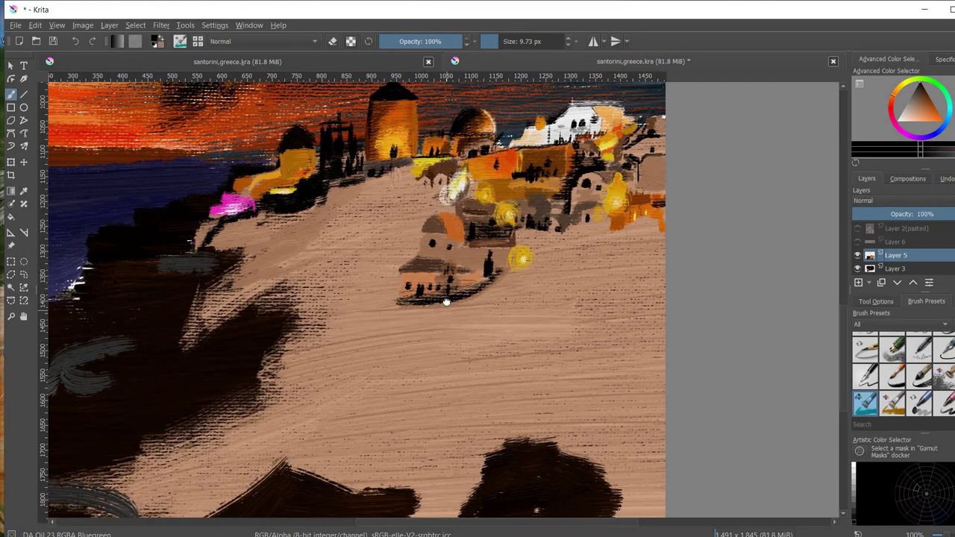
Paint a black cliff outcrop beneath the house with a thin brown left edge and dark top-right strokes
scroll(455, 325, up, 2)
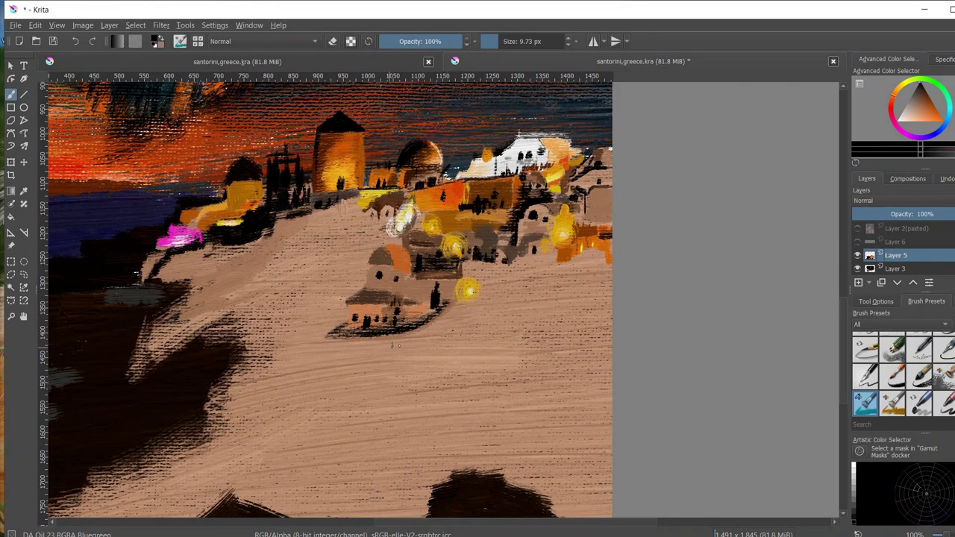
mouse_move(403, 352)
mouse_down()
mouse_move(455, 313)
mouse_move(457, 329)
mouse_move(451, 316)
mouse_move(432, 374)
mouse_move(388, 396)
mouse_move(407, 388)
mouse_move(395, 355)
mouse_move(422, 345)
mouse_move(395, 391)
mouse_up()
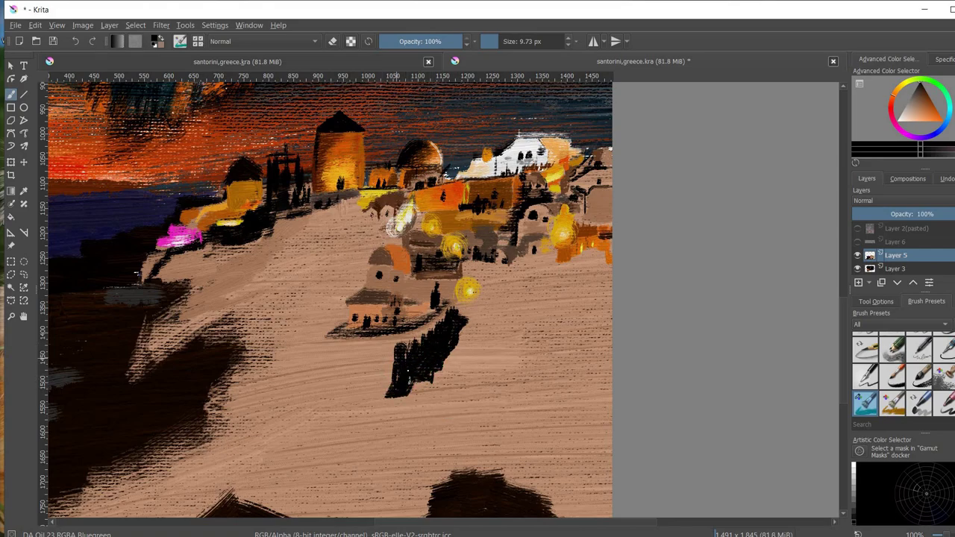
drag(406, 347, 439, 325)
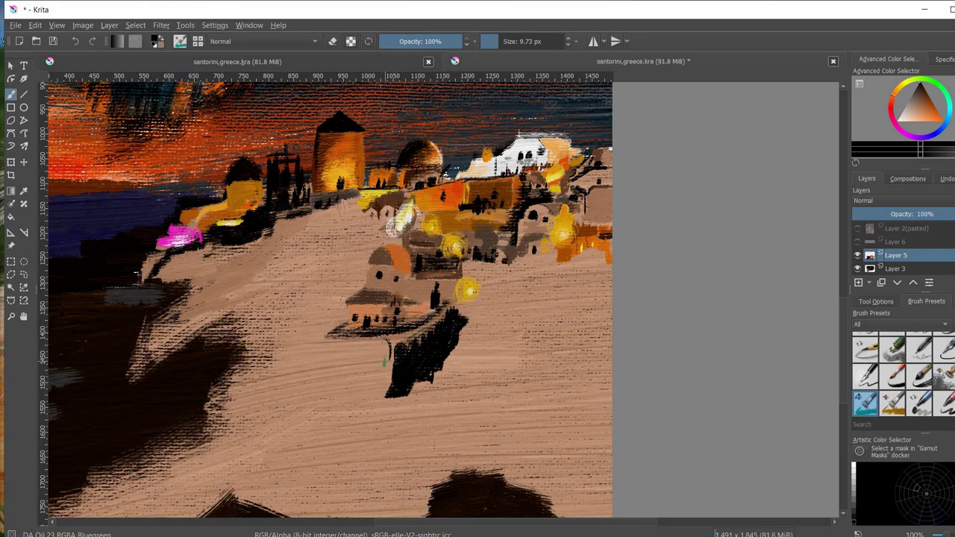
ctrl+click(379, 349)
drag(376, 337, 388, 384)
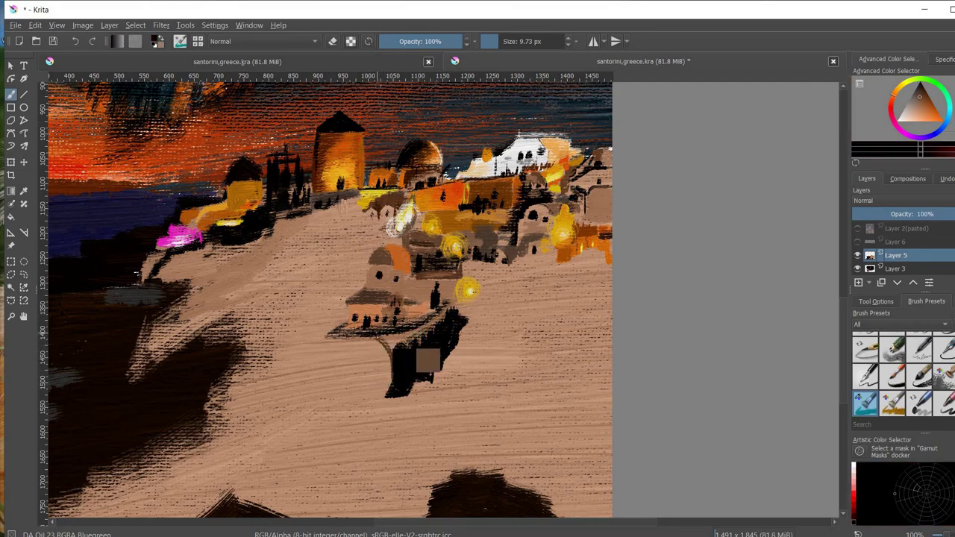
ctrl+click(373, 335)
ctrl+click(463, 298)
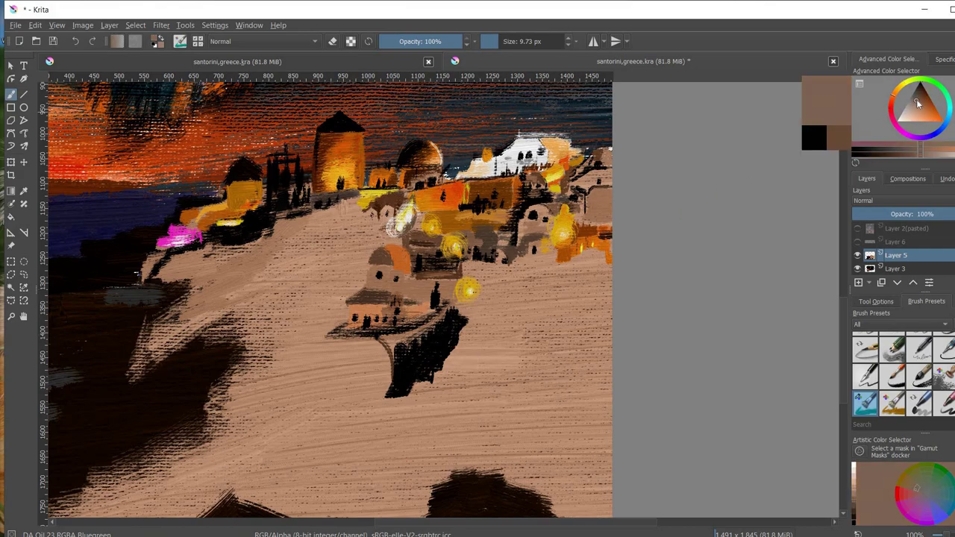
drag(452, 300, 467, 318)
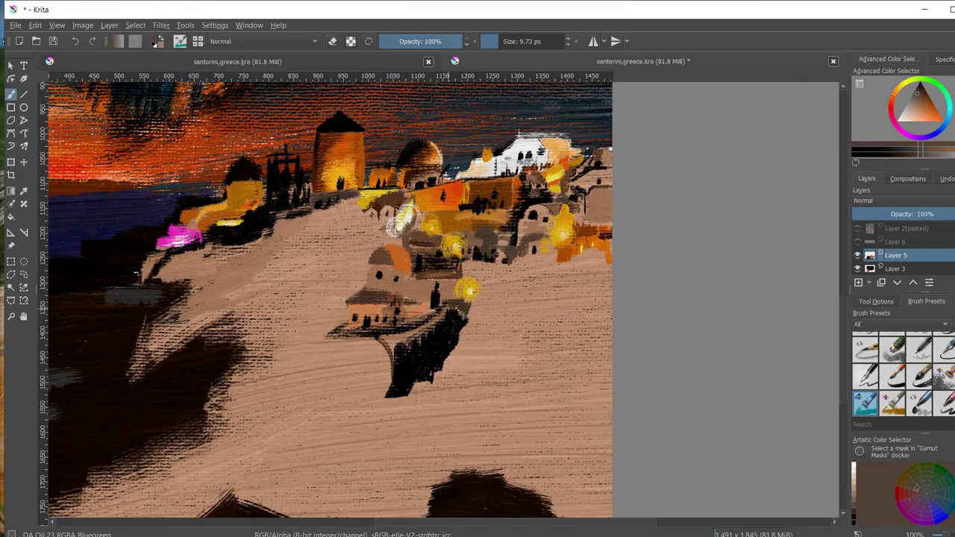
ctrl+click(469, 288)
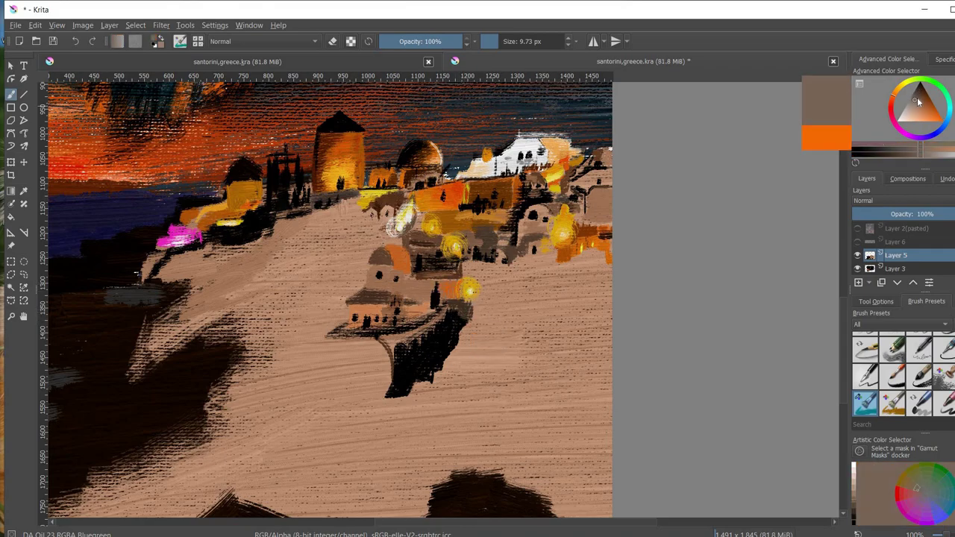
ctrl+click(482, 317)
scroll(485, 298, down, 3)
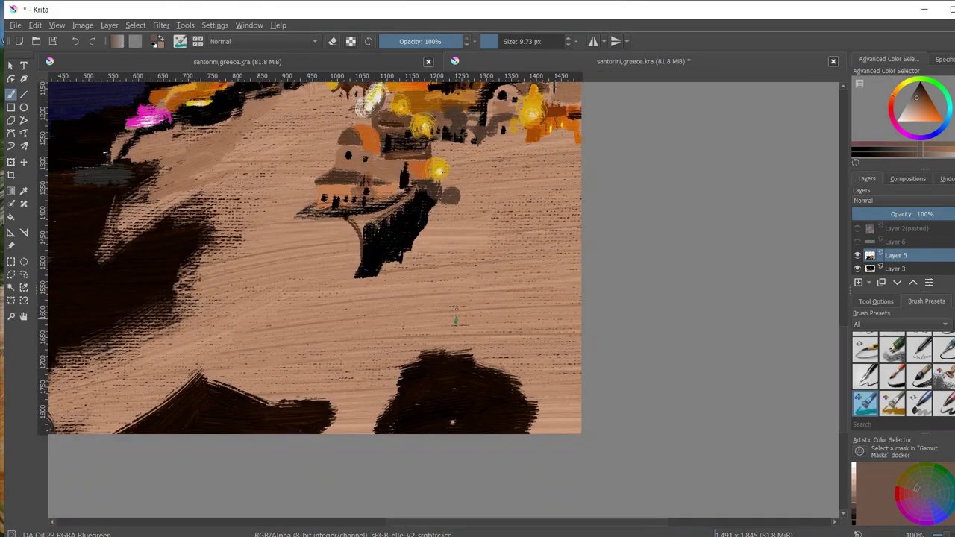
Paint a saturated orange building beside the new house
scroll(456, 330, up, 3)
scroll(456, 330, right, 3)
drag(918, 99, 942, 119)
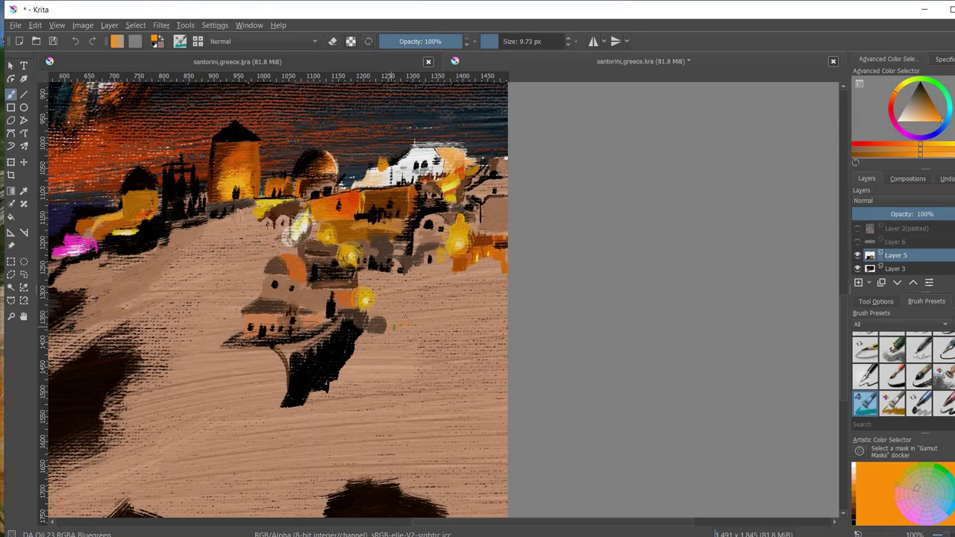
mouse_move(387, 328)
mouse_down()
mouse_move(408, 318)
mouse_move(411, 337)
mouse_move(373, 348)
mouse_up()
ctrl+click(388, 345)
Add a cyan door accent below it, partly covered with brown and dark details
click(892, 112)
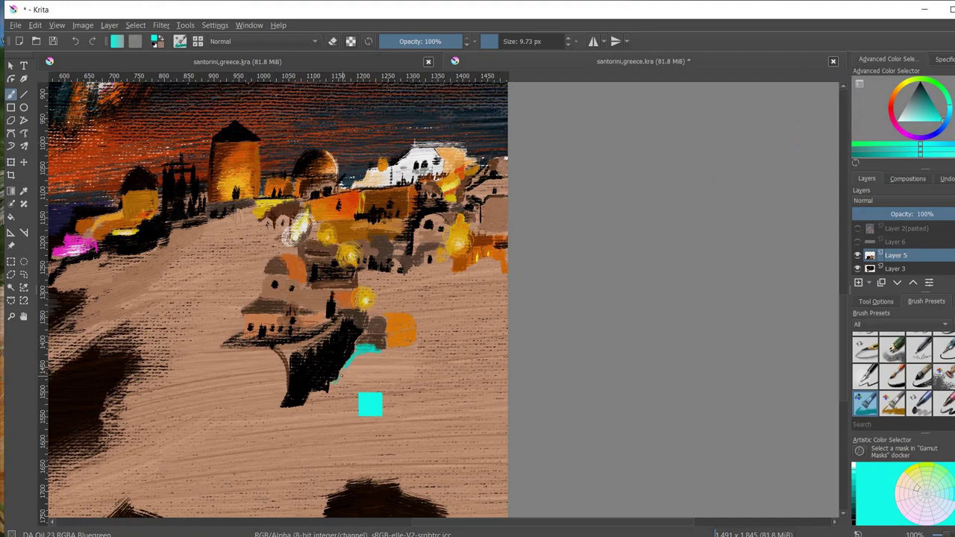
mouse_move(372, 349)
mouse_down()
mouse_move(343, 373)
mouse_move(389, 350)
mouse_move(371, 373)
mouse_move(388, 347)
mouse_move(377, 330)
mouse_move(368, 365)
mouse_up()
click(932, 110)
ctrl+click(401, 364)
ctrl+click(379, 355)
mouse_move(382, 313)
mouse_down()
mouse_move(385, 343)
mouse_move(392, 337)
mouse_move(372, 326)
mouse_move(379, 334)
mouse_up()
Paint brown walls, orange strokes, a white wall patch and another orange building to its right
key(x)
ctrl+click(377, 330)
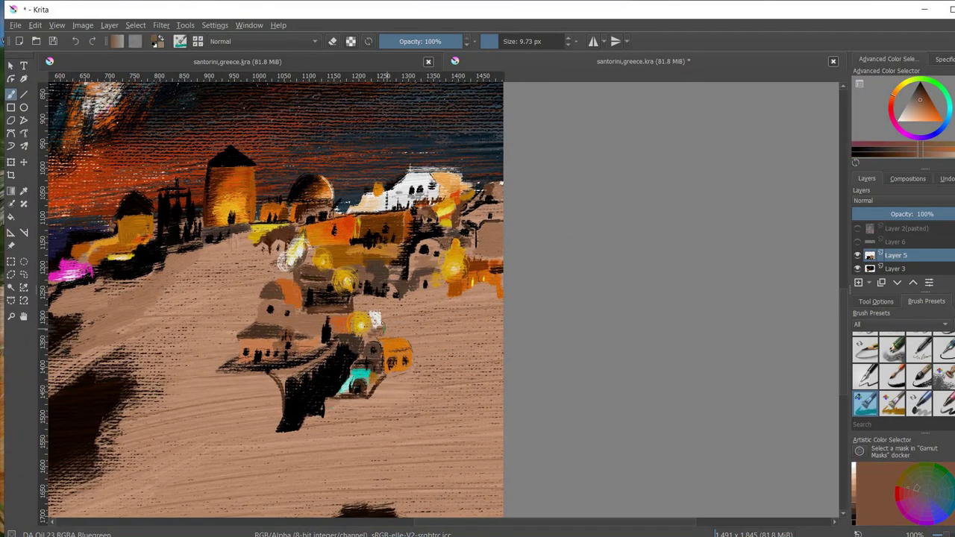
mouse_move(388, 299)
mouse_down()
mouse_move(417, 329)
mouse_move(389, 302)
mouse_move(415, 283)
mouse_up()
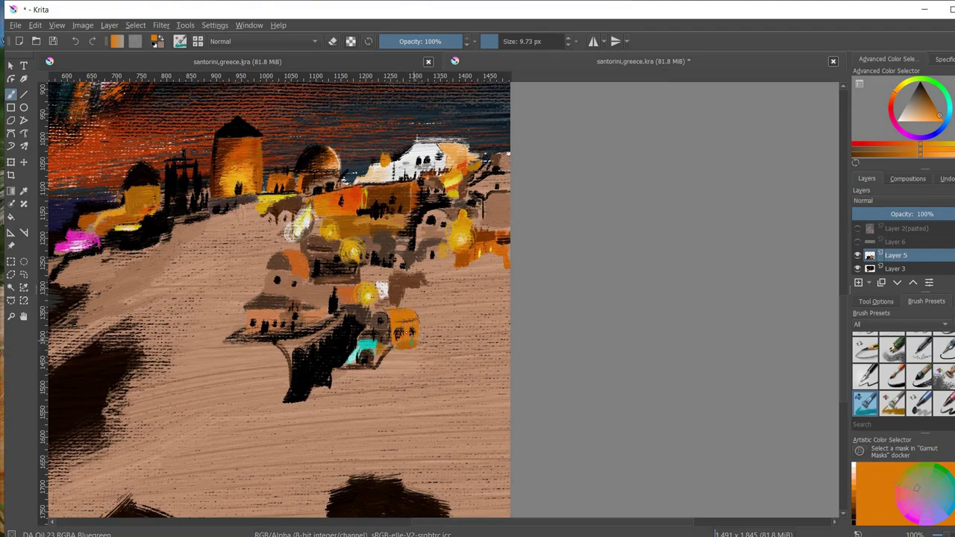
ctrl+click(407, 340)
mouse_move(397, 338)
mouse_down()
mouse_move(406, 343)
mouse_move(389, 364)
mouse_move(417, 339)
mouse_move(428, 359)
mouse_up()
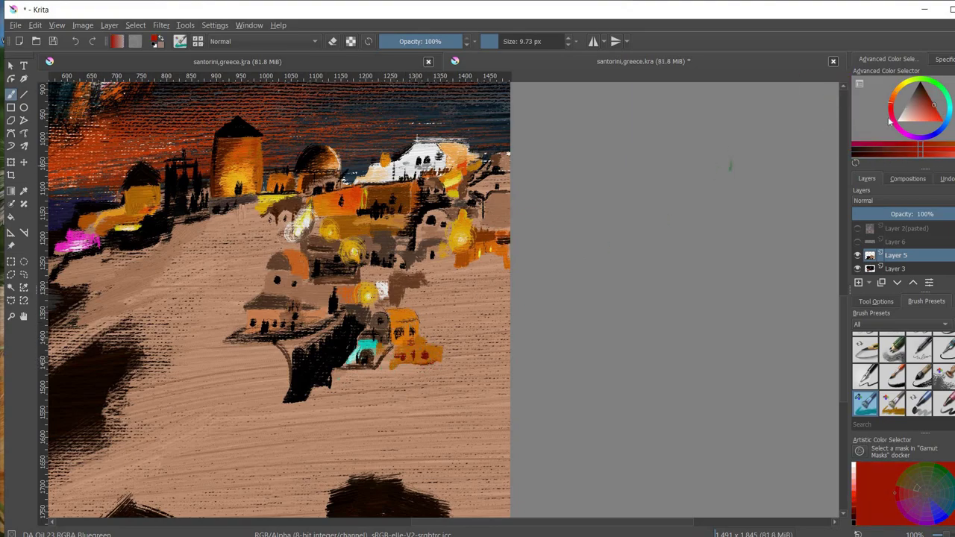
key(x)
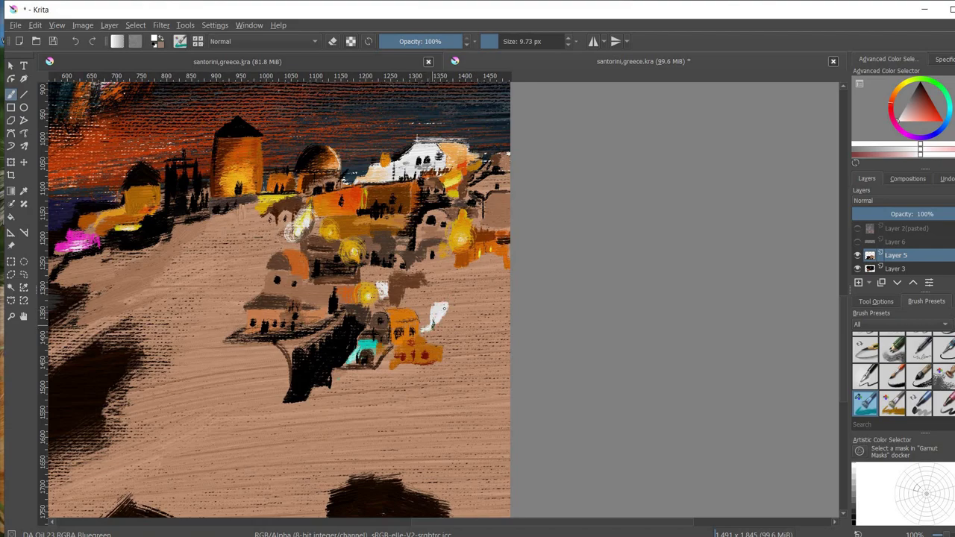
ctrl+click(449, 328)
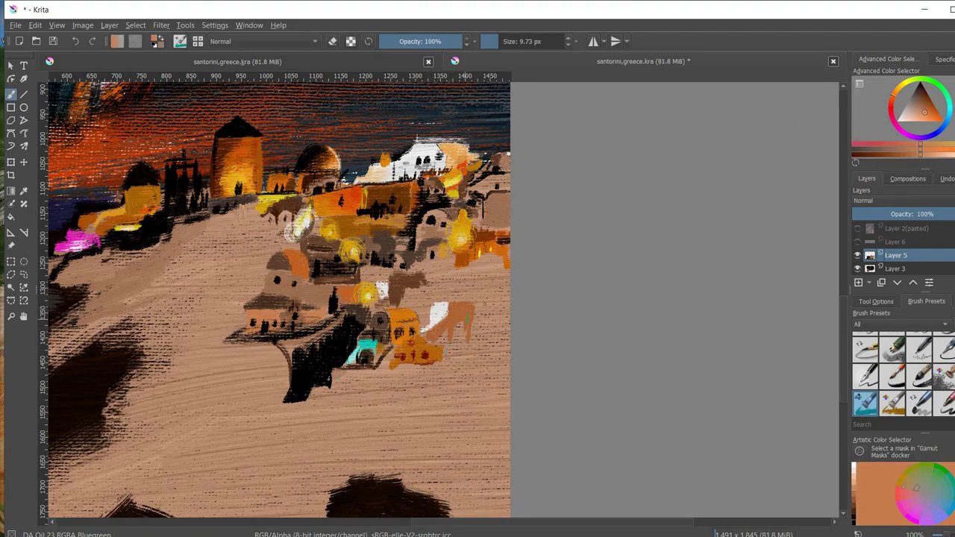
ctrl+click(485, 305)
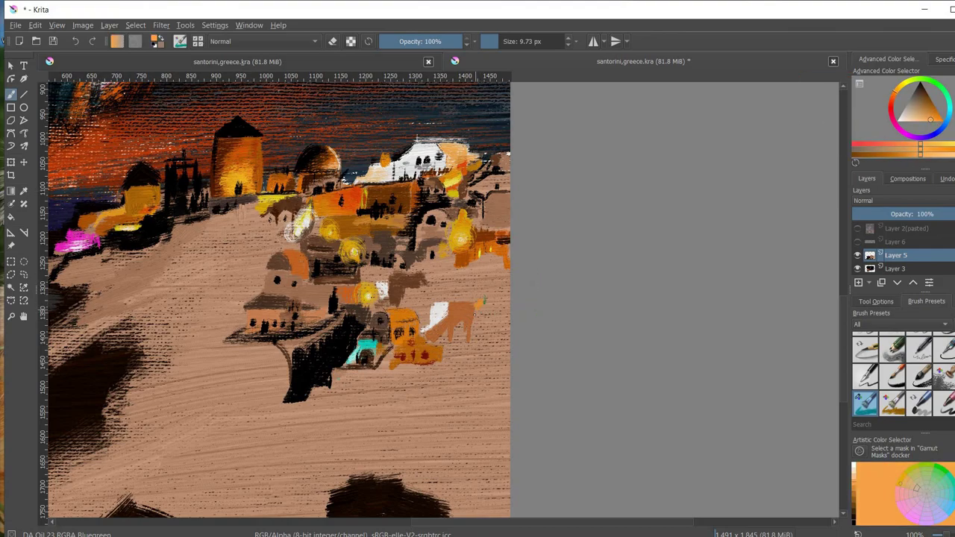
drag(481, 307, 490, 319)
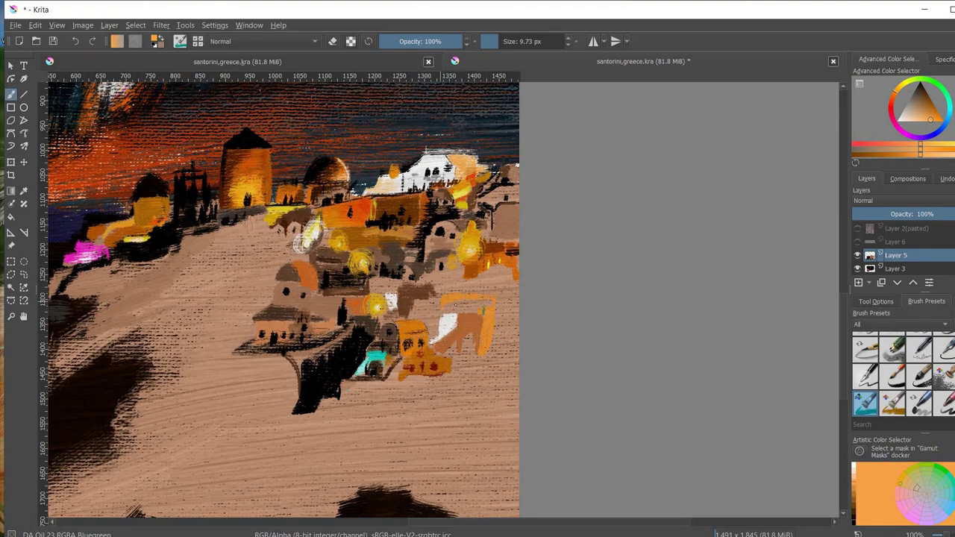
Paint dark windows and doors on the orange buildings and darken the rooftop edges
key(d)
drag(422, 300, 443, 301)
drag(409, 302, 432, 329)
drag(440, 302, 442, 318)
drag(454, 304, 455, 318)
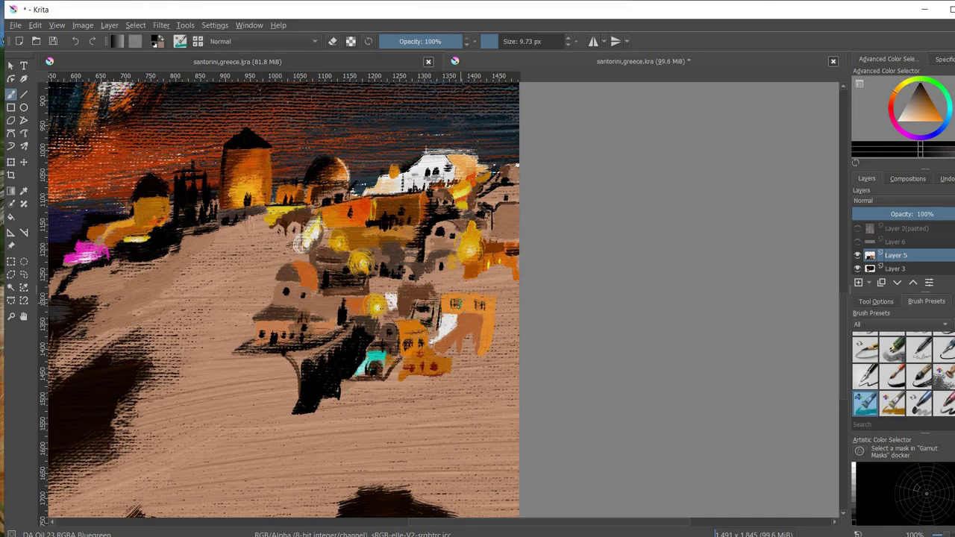
mouse_move(440, 291)
mouse_down()
mouse_move(504, 287)
mouse_move(510, 273)
mouse_up()
ctrl+click(469, 282)
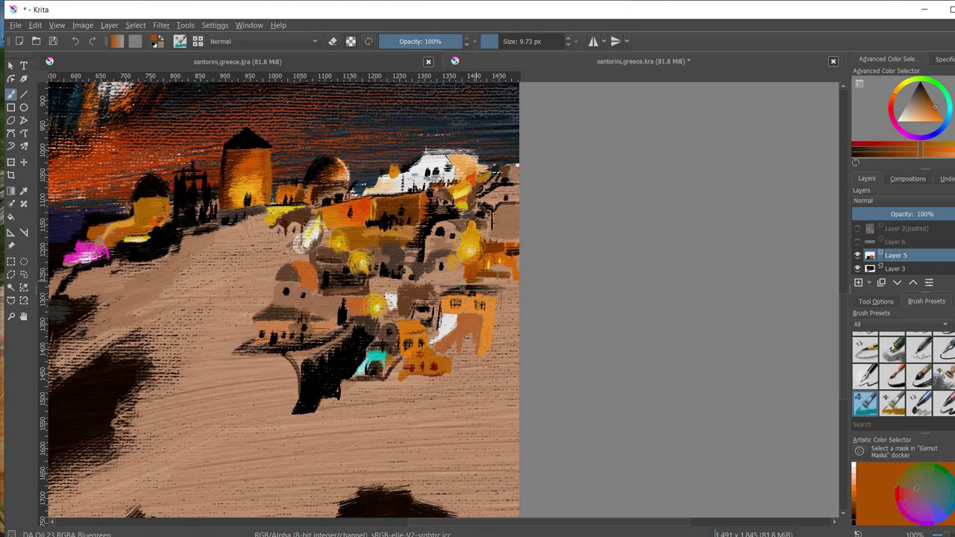
ctrl+click(462, 270)
mouse_move(452, 272)
mouse_down()
mouse_move(512, 269)
mouse_move(462, 267)
mouse_up()
ctrl+click(447, 266)
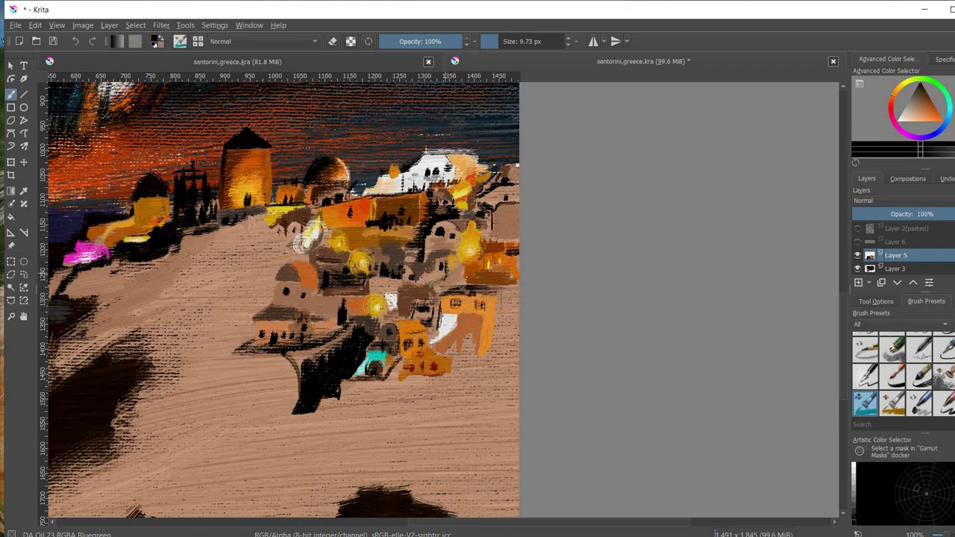
scroll(499, 258, down, 1)
Zoom in on the lower right and dab orange, white and green strokes onto the dark foreground rock
scroll(499, 258, down, 1)
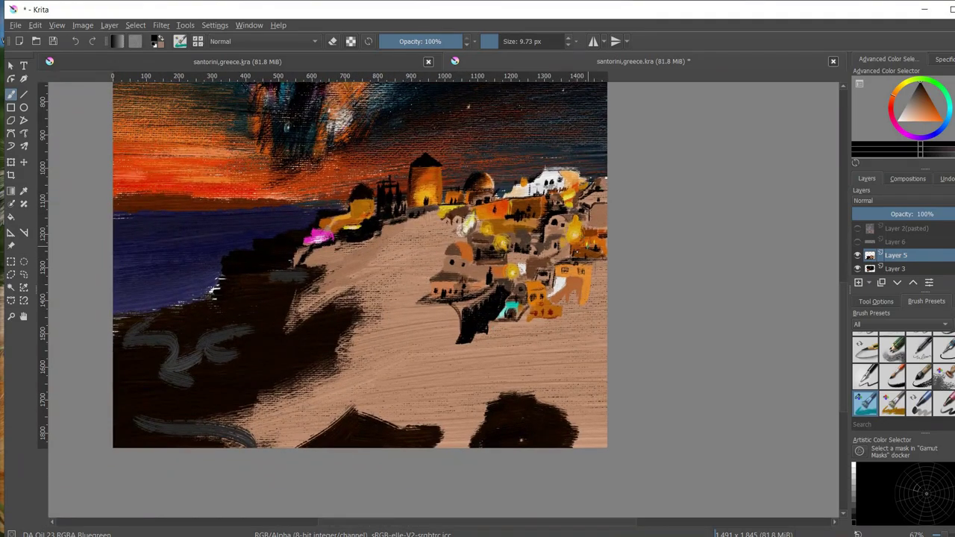
drag(589, 235, 603, 216)
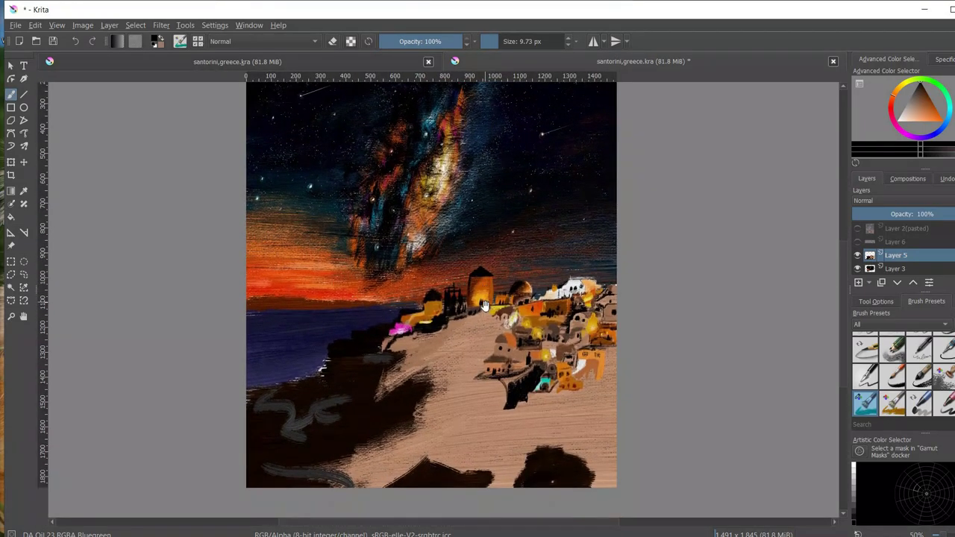
drag(483, 306, 495, 291)
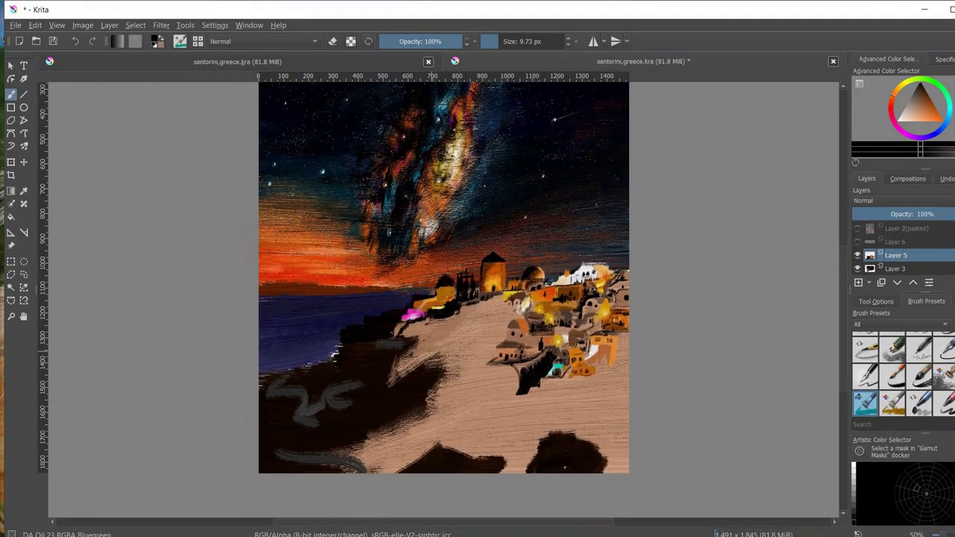
key(plus)
key(plus)
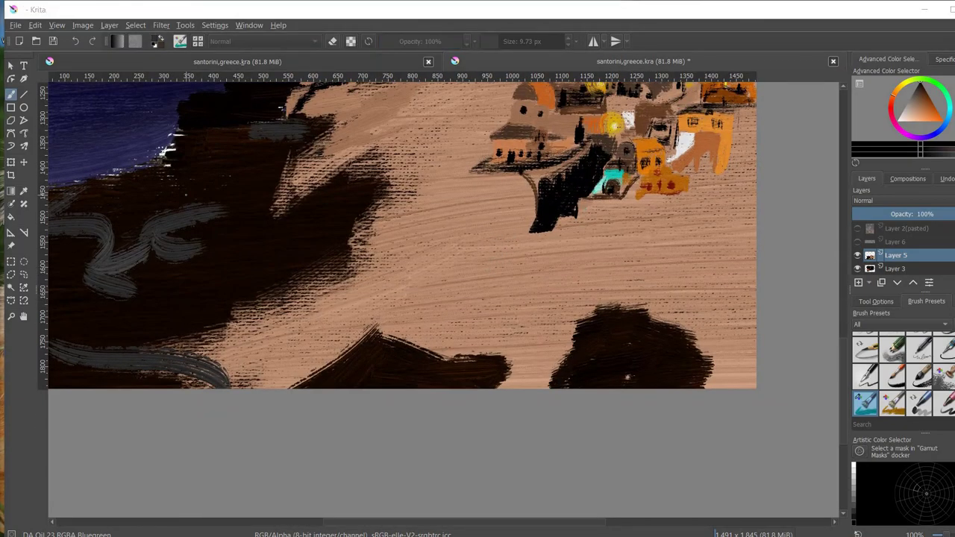
click(915, 125)
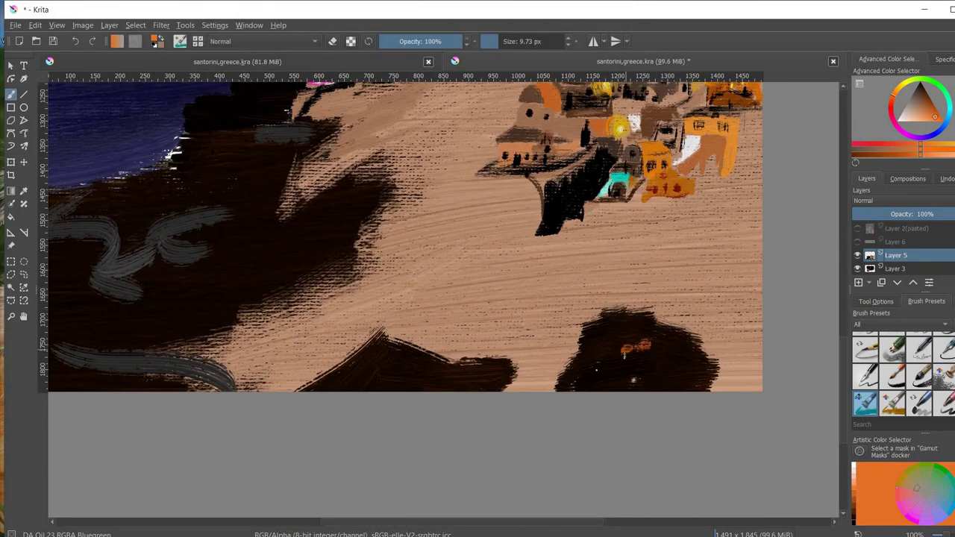
click(920, 90)
drag(616, 373, 646, 344)
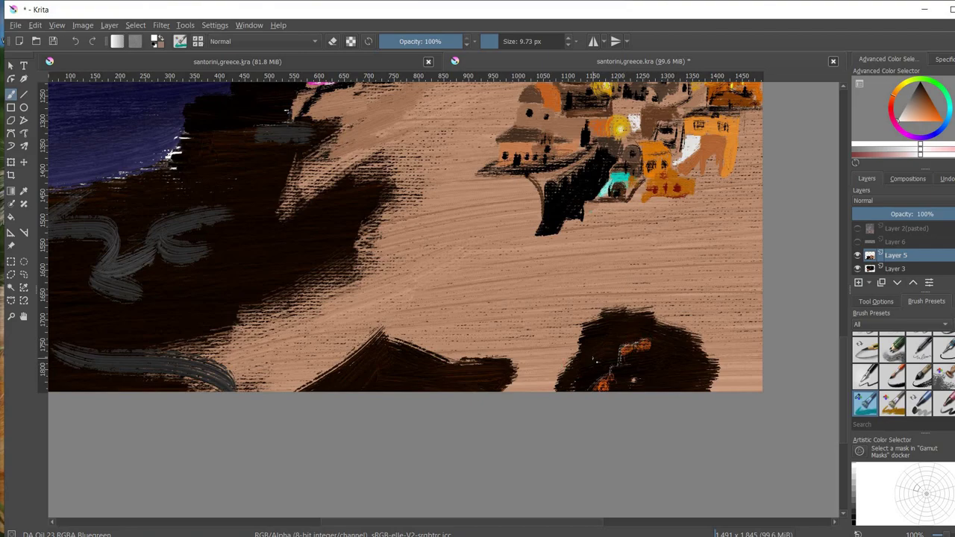
click(904, 84)
click(930, 121)
mouse_move(596, 382)
mouse_down()
mouse_move(617, 352)
mouse_move(638, 343)
mouse_up()
drag(572, 389, 586, 374)
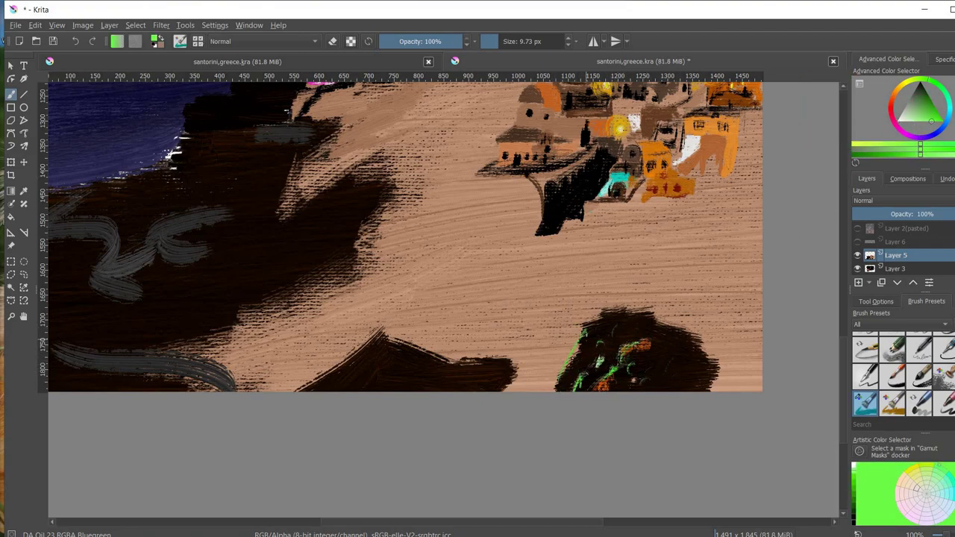
Paint a grey stroke along the rock's bottom edge and a grey arc around the orange glow
key(d)
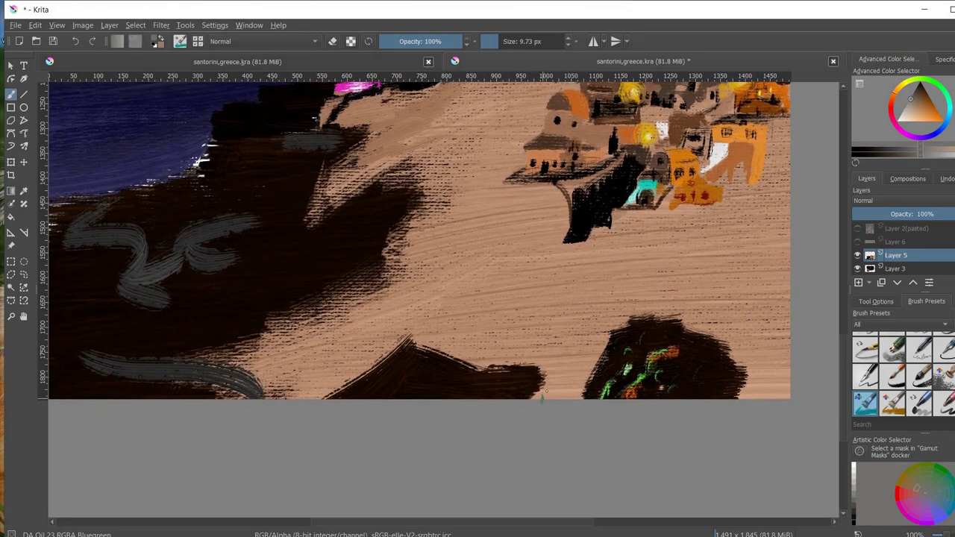
drag(525, 388, 583, 395)
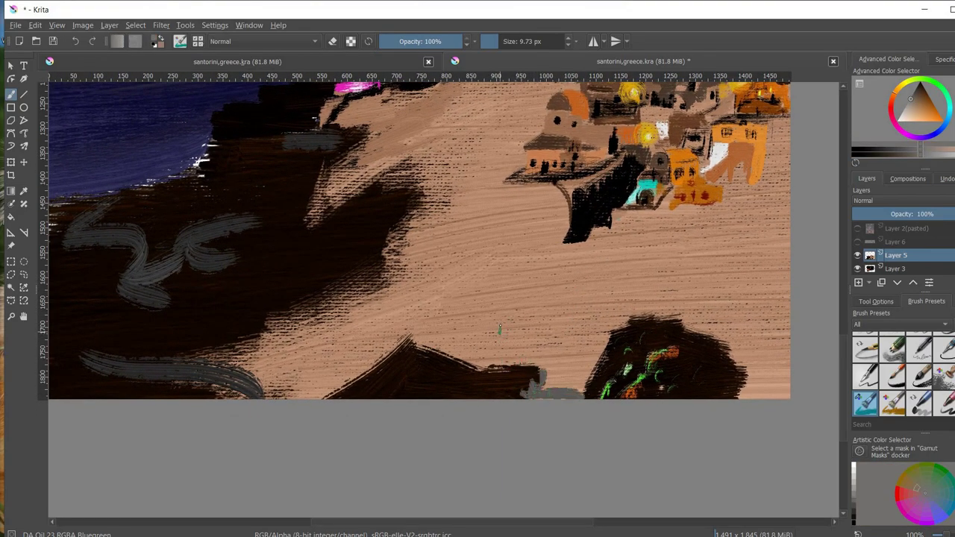
mouse_move(544, 364)
mouse_down()
mouse_move(548, 348)
mouse_move(574, 334)
mouse_move(619, 328)
mouse_move(552, 365)
mouse_move(589, 373)
mouse_move(567, 384)
mouse_move(559, 328)
mouse_up()
right_click(564, 326)
click(562, 361)
click(923, 122)
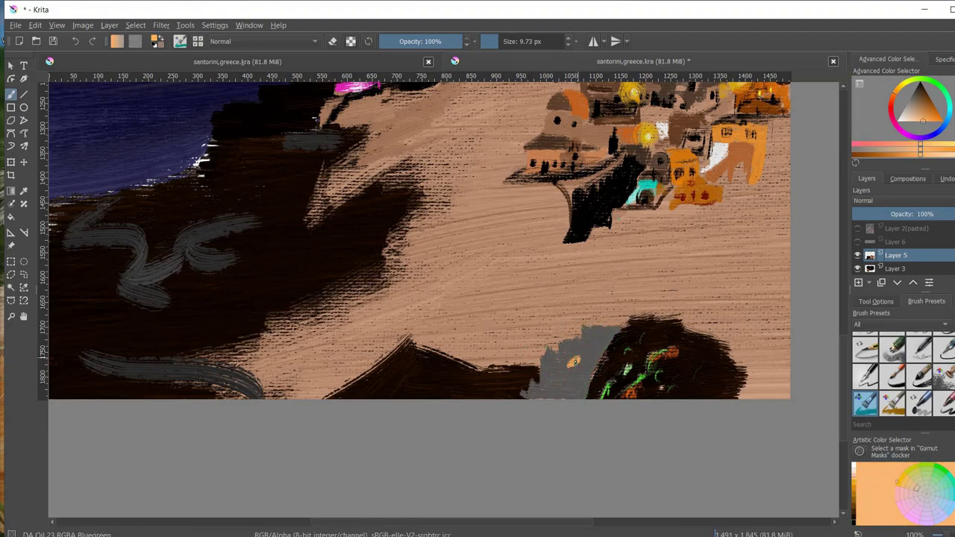
Add black strokes and light grey highlights to the grey rock beside the orange glow
key(d)
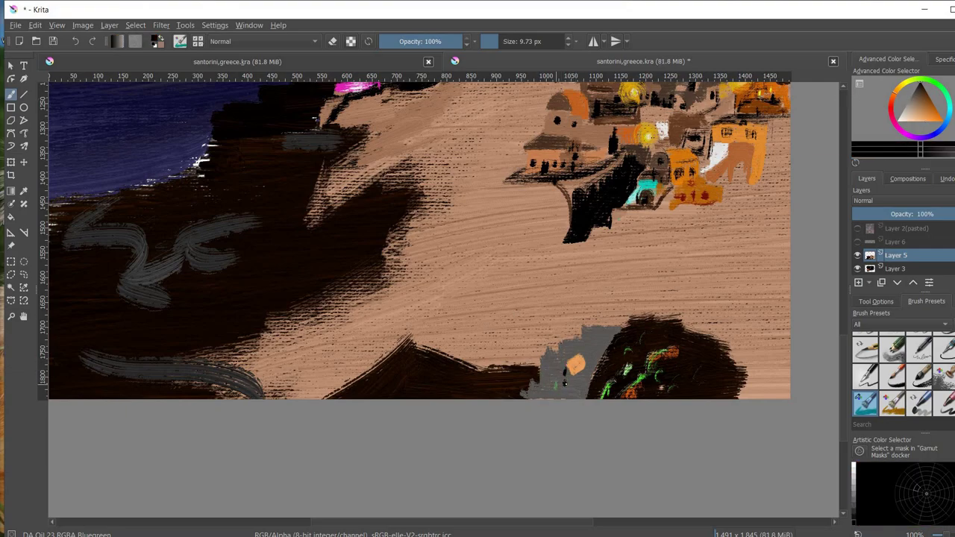
drag(564, 383, 574, 378)
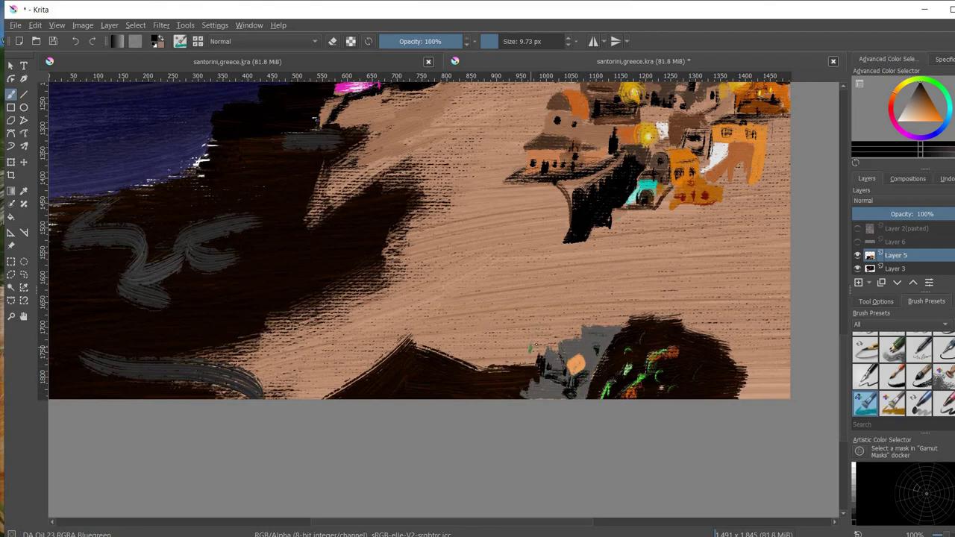
drag(556, 361, 519, 356)
ctrl+click(585, 332)
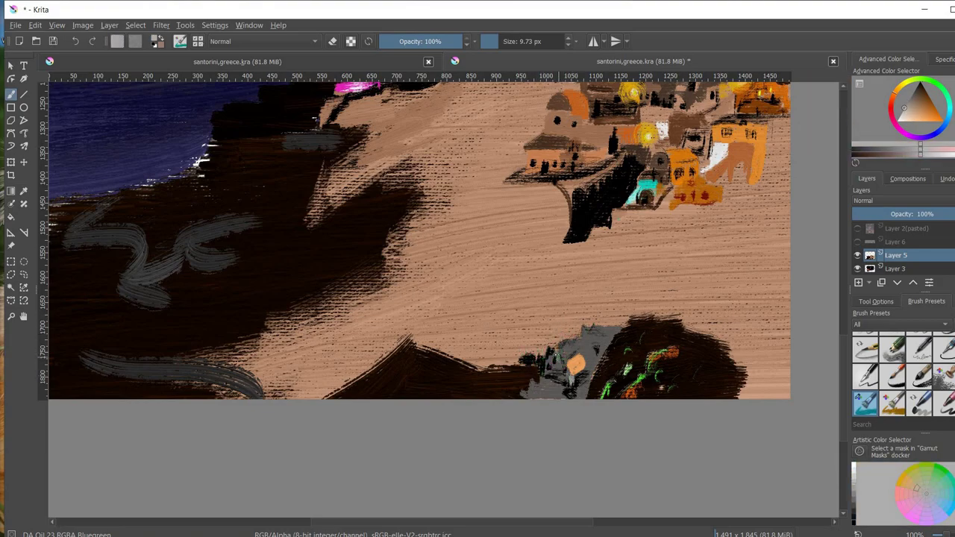
drag(557, 369, 575, 340)
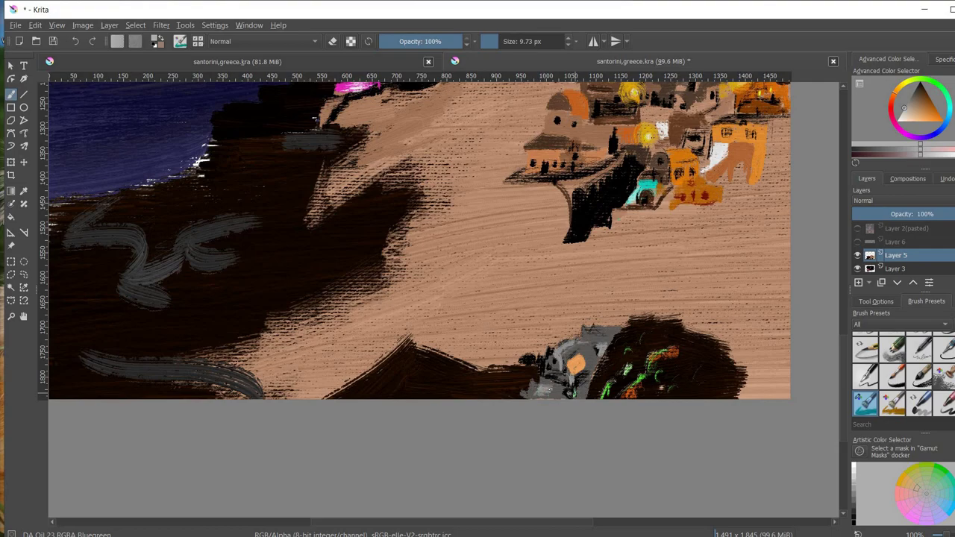
scroll(574, 377, down, 3)
scroll(574, 377, up, 3)
ctrl+click(573, 377)
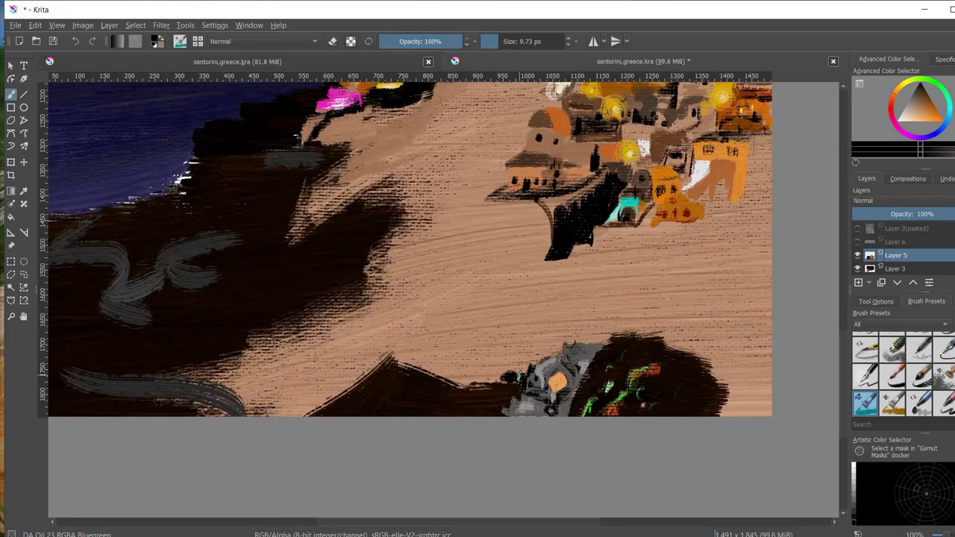
scroll(485, 366, down, 1)
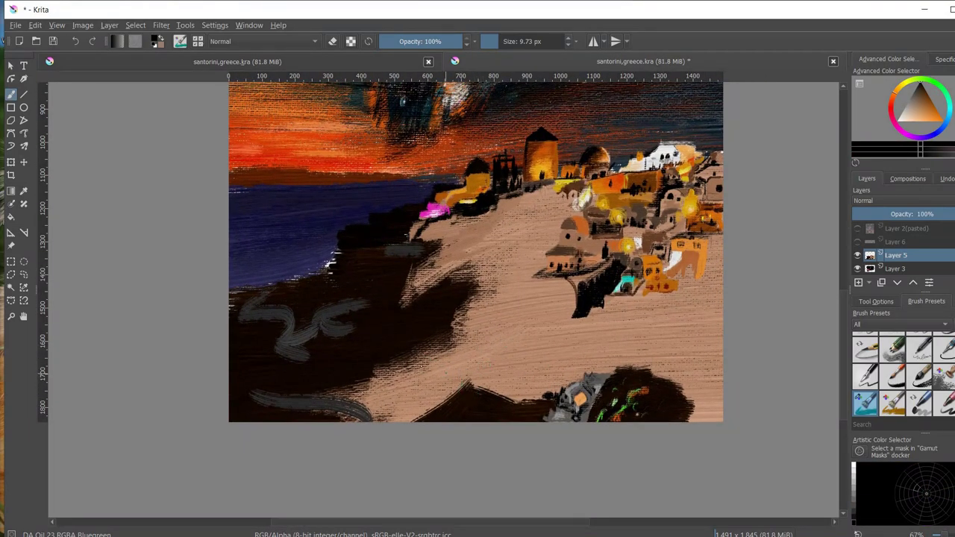
Cover the grey squiggle strokes in the lower-left cliff with colour-picked dark browns
drag(574, 377, 588, 372)
scroll(387, 321, up, 2)
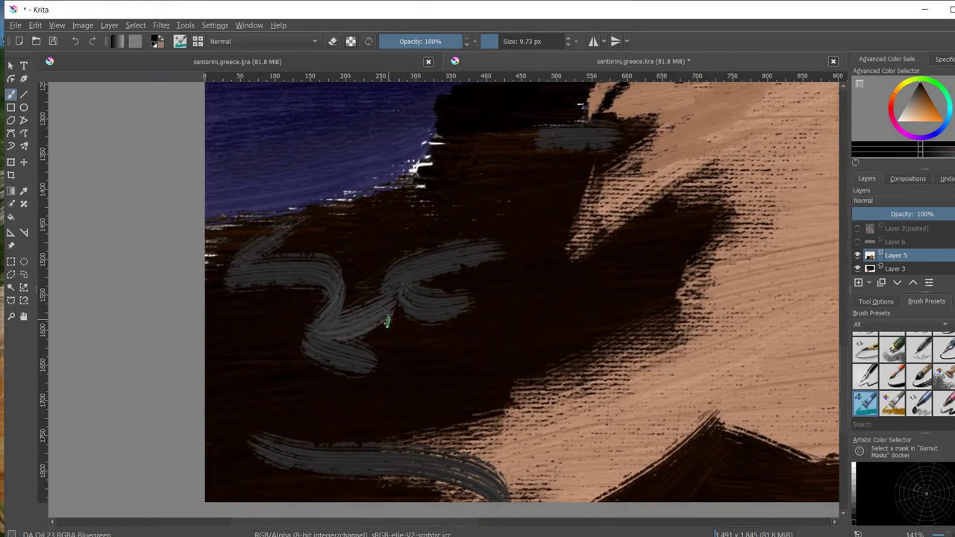
ctrl+click(246, 256)
mouse_move(247, 256)
mouse_down()
mouse_move(335, 283)
mouse_move(347, 341)
mouse_move(330, 315)
mouse_move(303, 345)
mouse_move(258, 368)
mouse_move(327, 291)
mouse_up()
ctrl+click(327, 291)
mouse_move(209, 265)
mouse_down()
mouse_move(268, 222)
mouse_move(223, 220)
mouse_move(302, 248)
mouse_move(319, 305)
mouse_up()
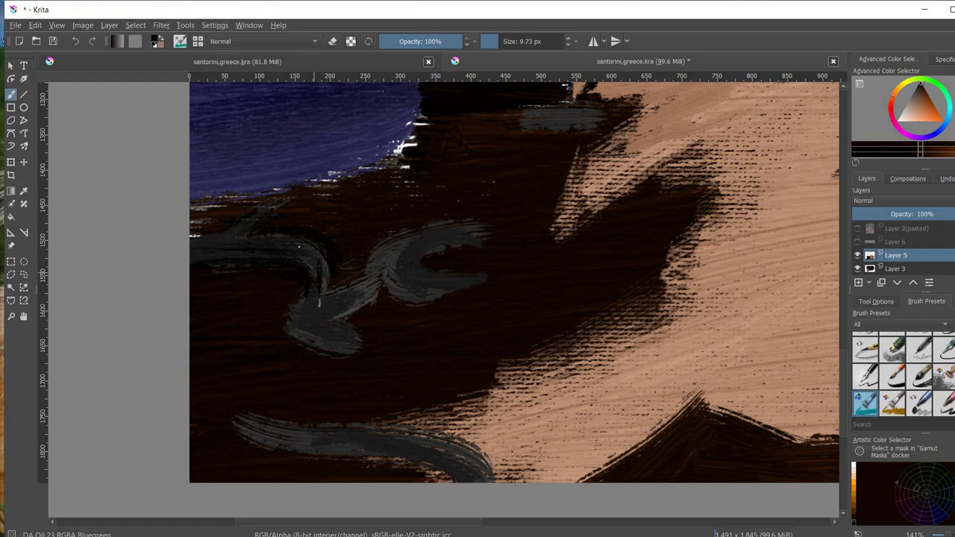
mouse_move(319, 261)
mouse_down()
mouse_move(291, 292)
mouse_move(294, 317)
mouse_move(330, 330)
mouse_move(351, 355)
mouse_up()
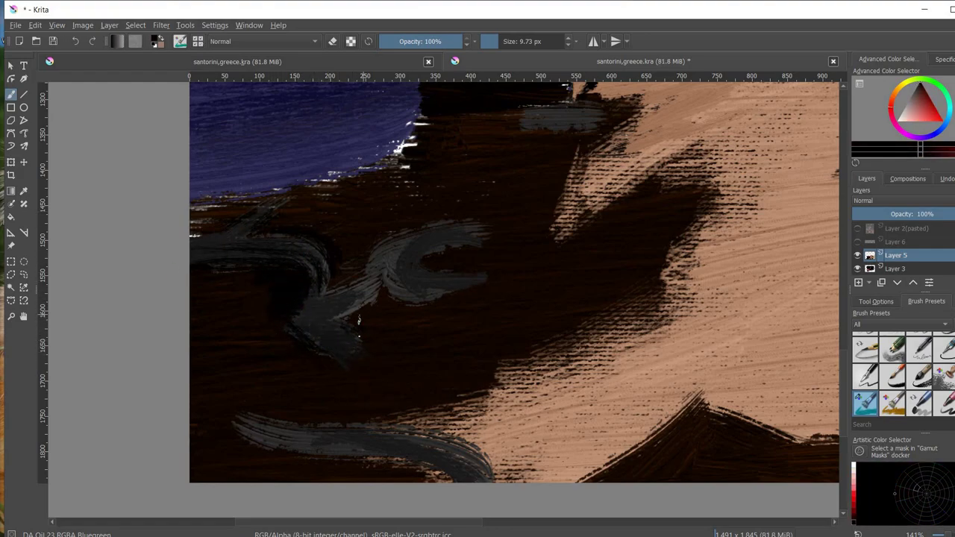
ctrl+click(373, 295)
mouse_move(370, 298)
mouse_down()
mouse_move(336, 306)
mouse_move(380, 263)
mouse_move(367, 298)
mouse_move(383, 345)
mouse_up()
mouse_move(463, 332)
mouse_down()
mouse_move(384, 323)
mouse_move(473, 277)
mouse_move(447, 258)
mouse_move(395, 281)
mouse_up()
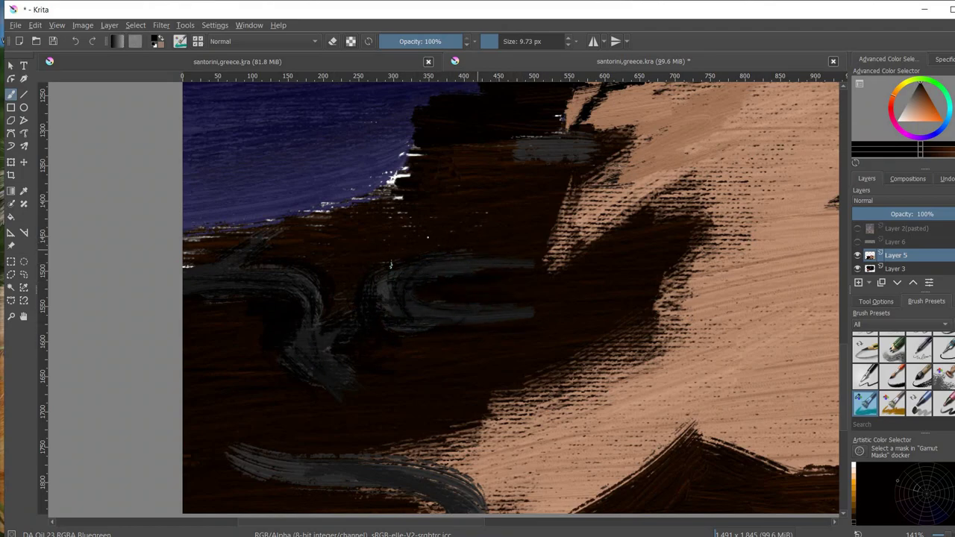
Paint a dark coastline silhouette with thin vertical poles against the sea
mouse_move(346, 220)
mouse_down()
mouse_move(187, 246)
mouse_move(257, 218)
mouse_move(273, 225)
mouse_move(305, 173)
mouse_up()
drag(316, 194, 316, 217)
mouse_move(306, 175)
mouse_down()
mouse_move(317, 218)
mouse_move(301, 215)
mouse_move(354, 203)
mouse_move(369, 289)
mouse_up()
mouse_move(407, 224)
mouse_down()
mouse_move(373, 276)
mouse_move(349, 289)
mouse_up()
drag(310, 246, 311, 290)
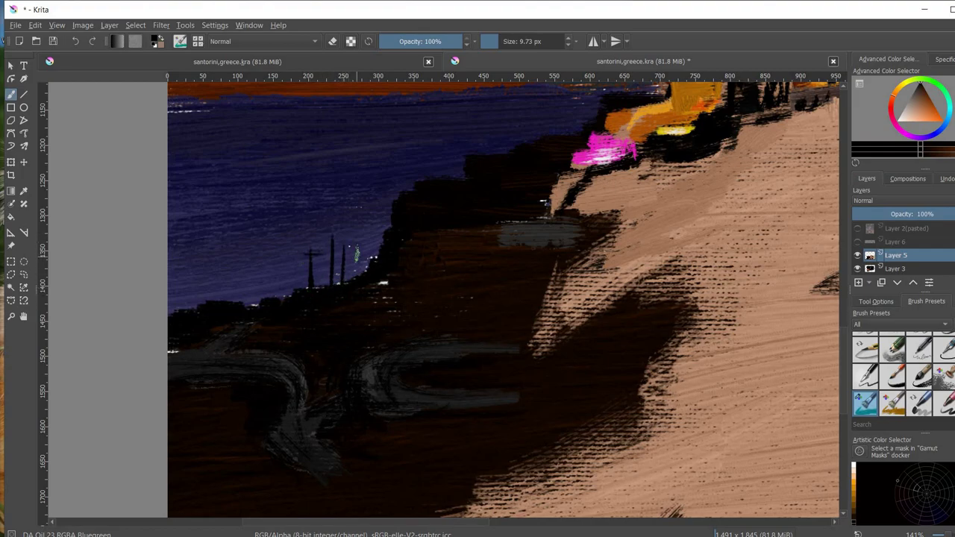
key(minus)
key(minus)
key(minus)
key(minus)
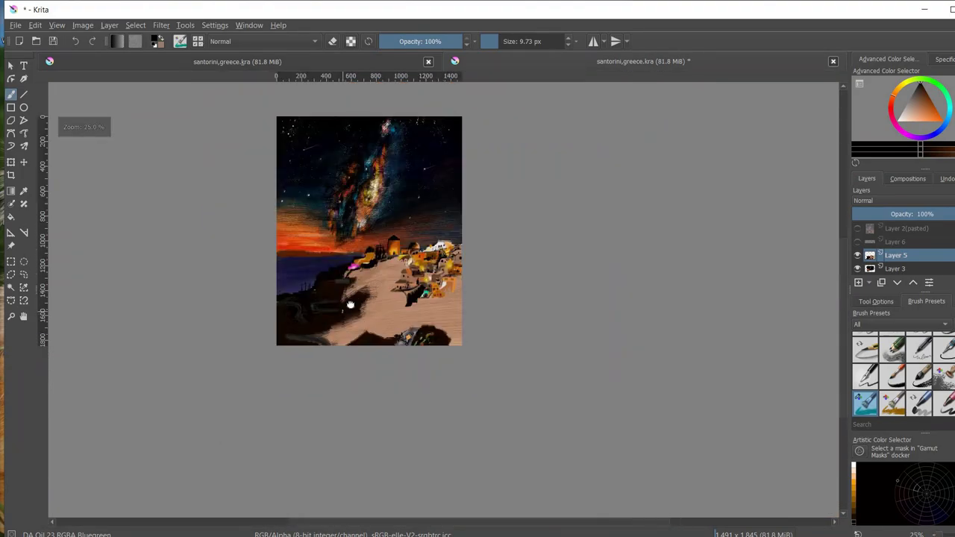
At 100% zoom on the coastline, add light grey strokes to the lower-left cliff, undoing one stray stroke
key(1)
space+drag(271, 390, 333, 332)
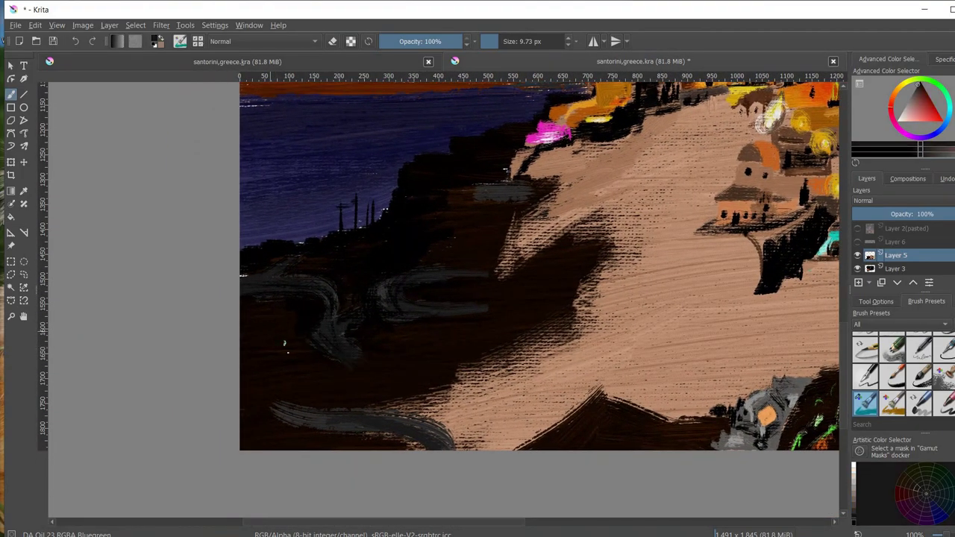
key(])
drag(325, 370, 280, 375)
key(ctrl+z)
key([)
key([)
key([)
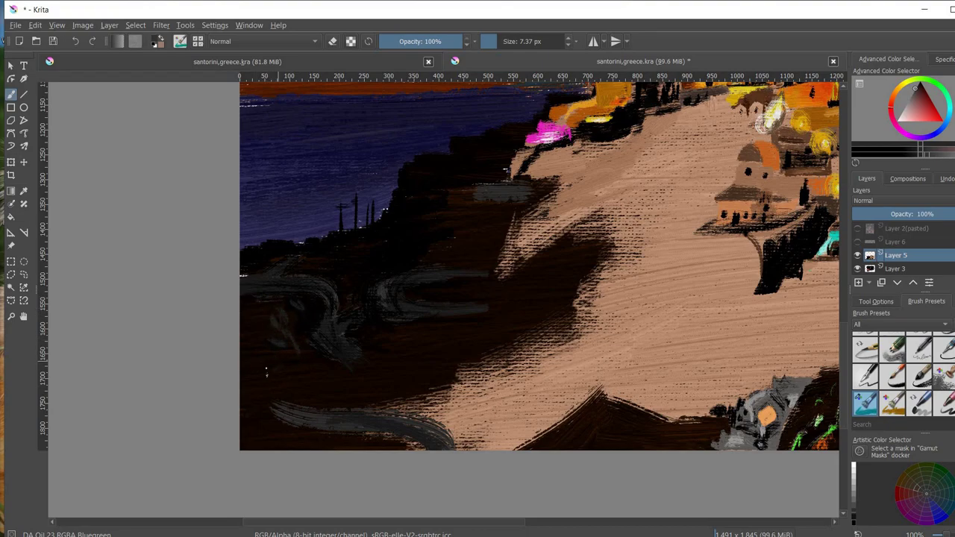
drag(266, 370, 265, 407)
drag(341, 314, 346, 337)
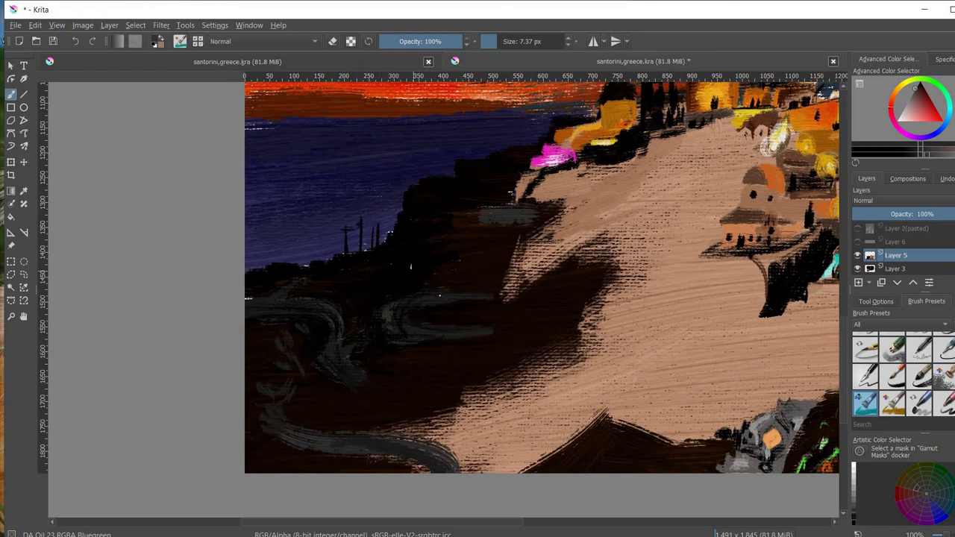
Blend the cliff with colour-picked dark and lighter tones
scroll(381, 304, up, 1)
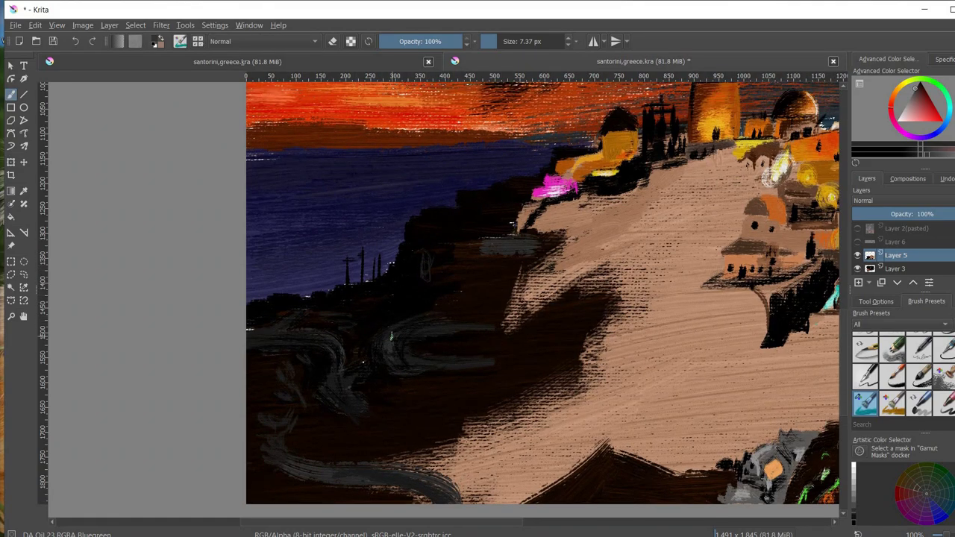
ctrl+click(390, 336)
drag(287, 392, 305, 410)
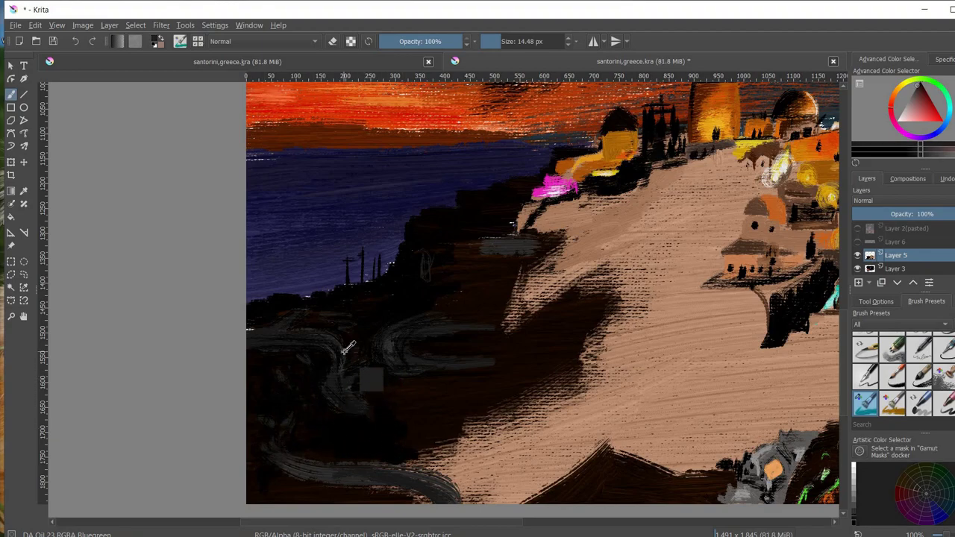
ctrl+click(381, 370)
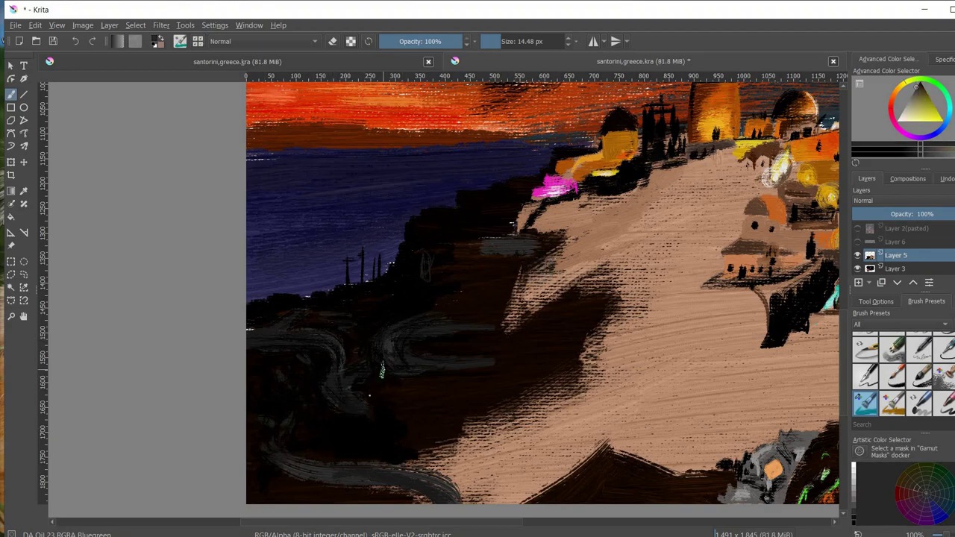
ctrl+click(438, 395)
ctrl+click(349, 405)
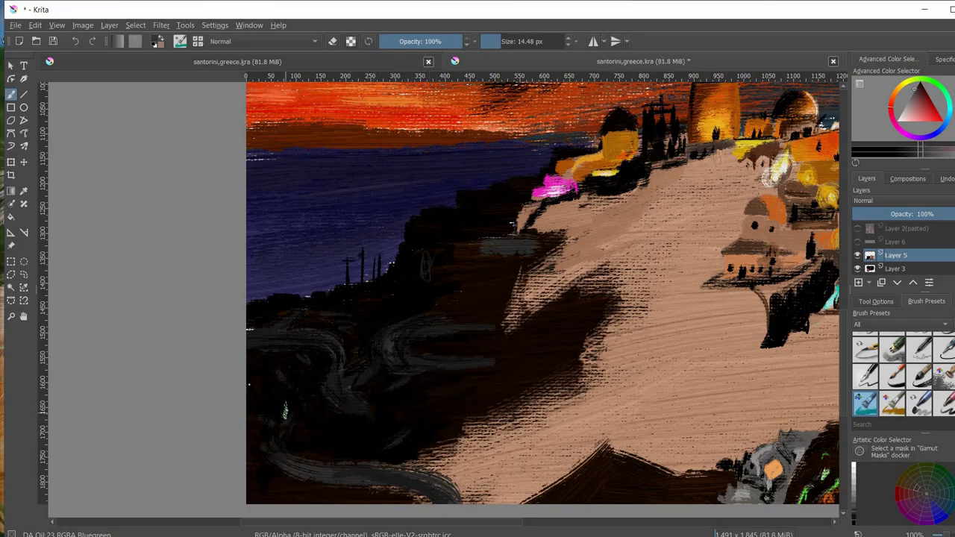
Try yellow, pale tan, near-black, beige and light grey as the paint colour
scroll(300, 448, down, 3)
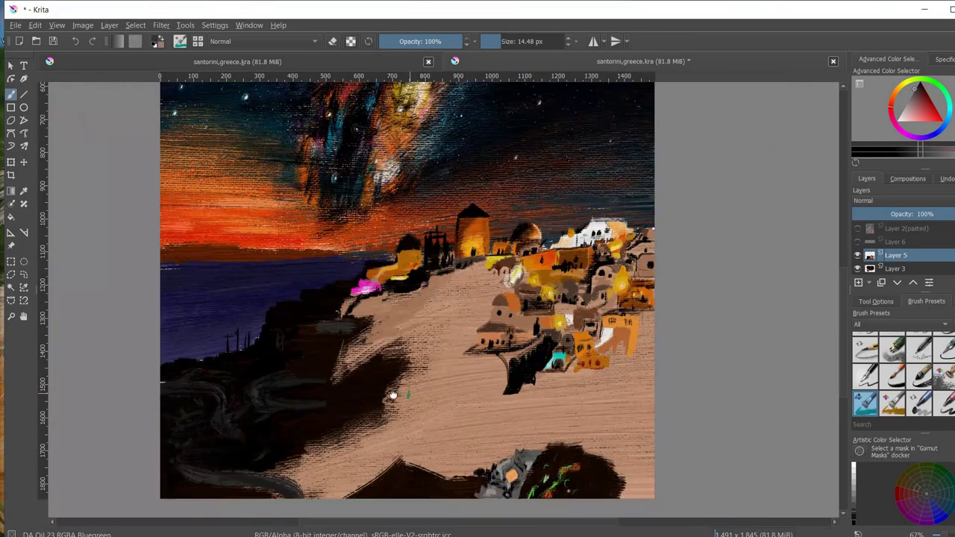
scroll(391, 394, down, 3)
scroll(284, 415, up, 7)
scroll(328, 431, down, 3)
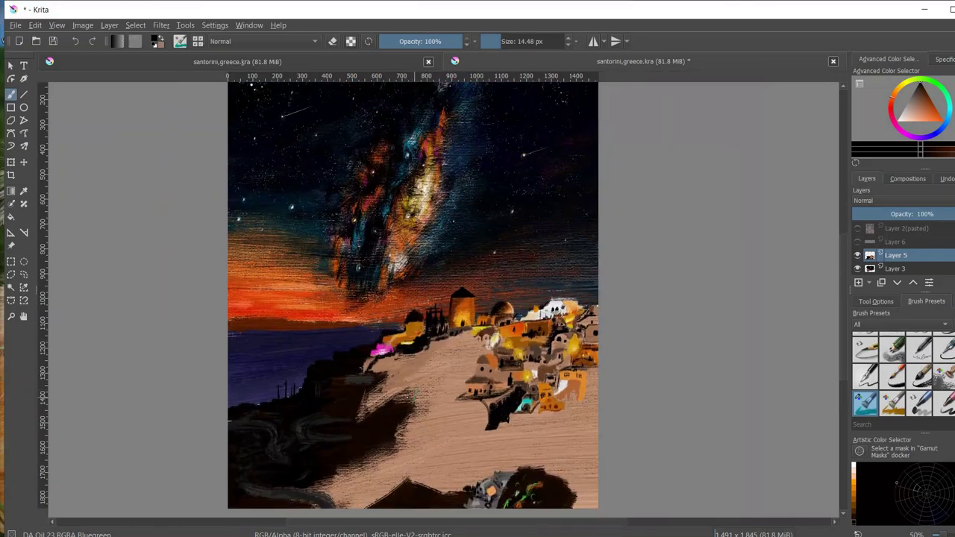
scroll(391, 404, up, 4)
scroll(417, 436, down, 3)
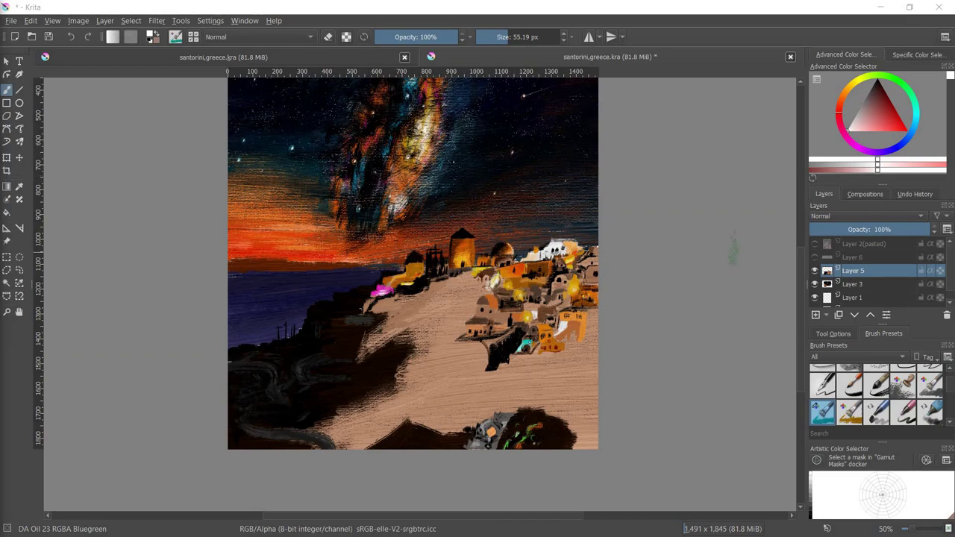
scroll(436, 290, up, 1)
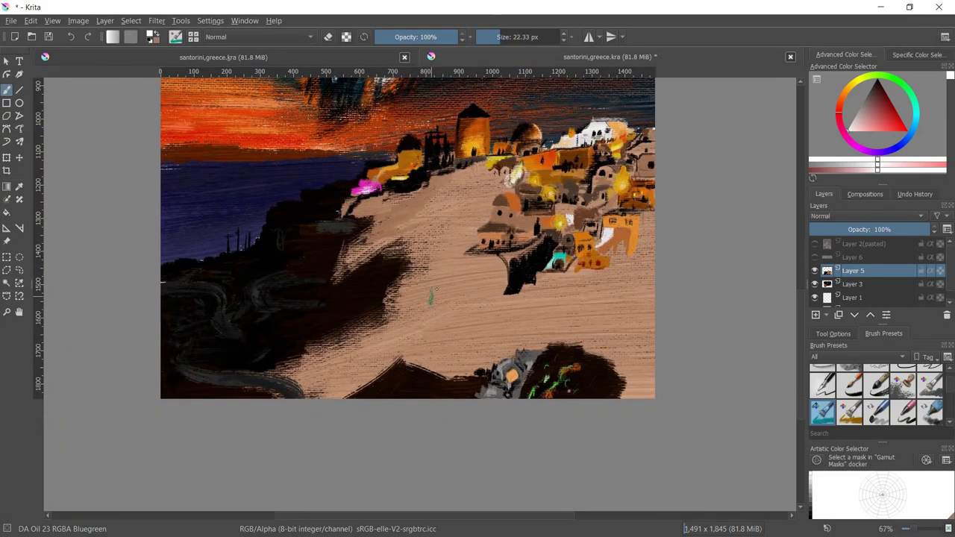
click(850, 89)
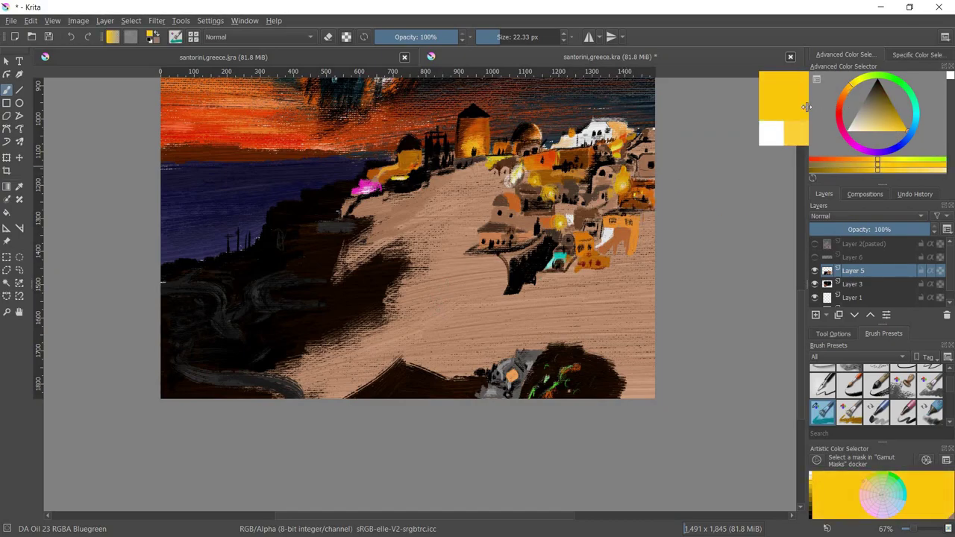
ctrl+click(396, 224)
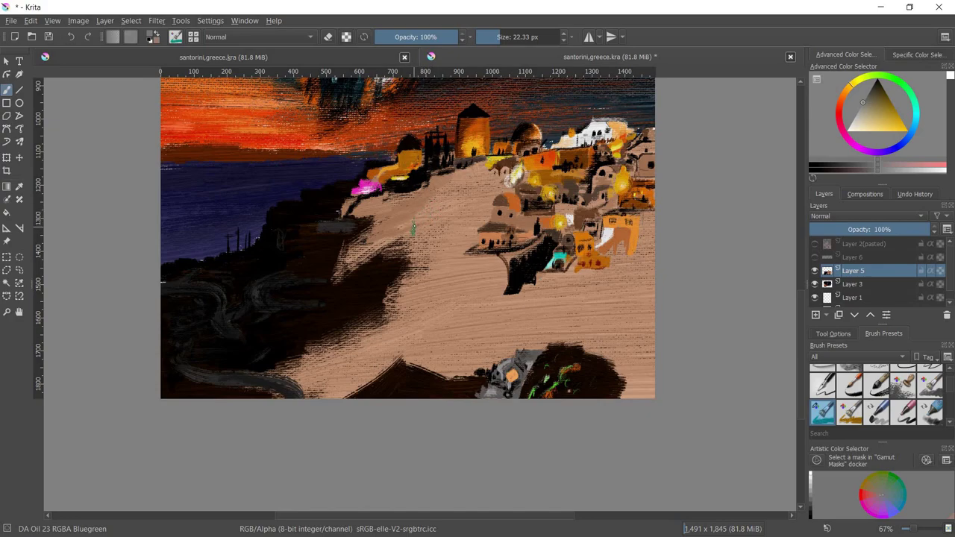
ctrl+click(414, 227)
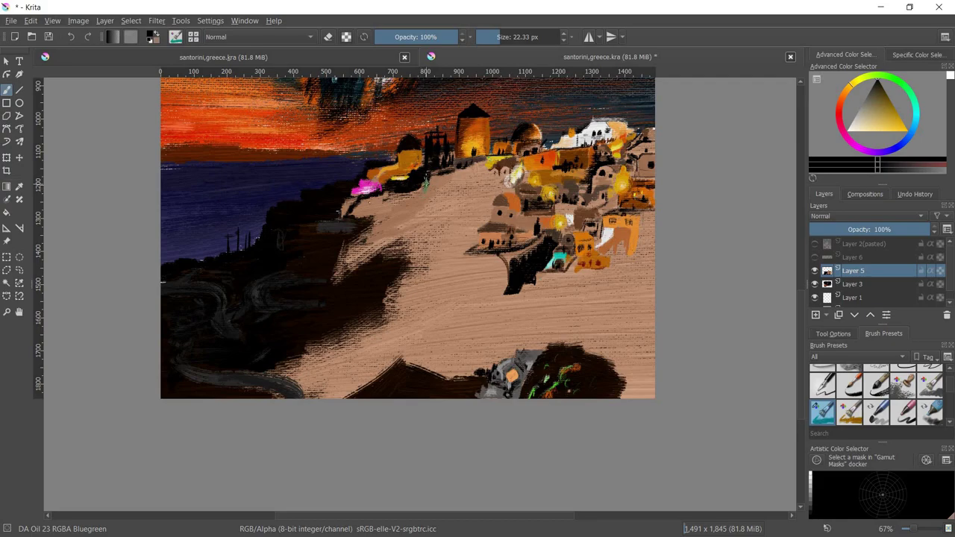
ctrl+click(386, 218)
ctrl+click(397, 236)
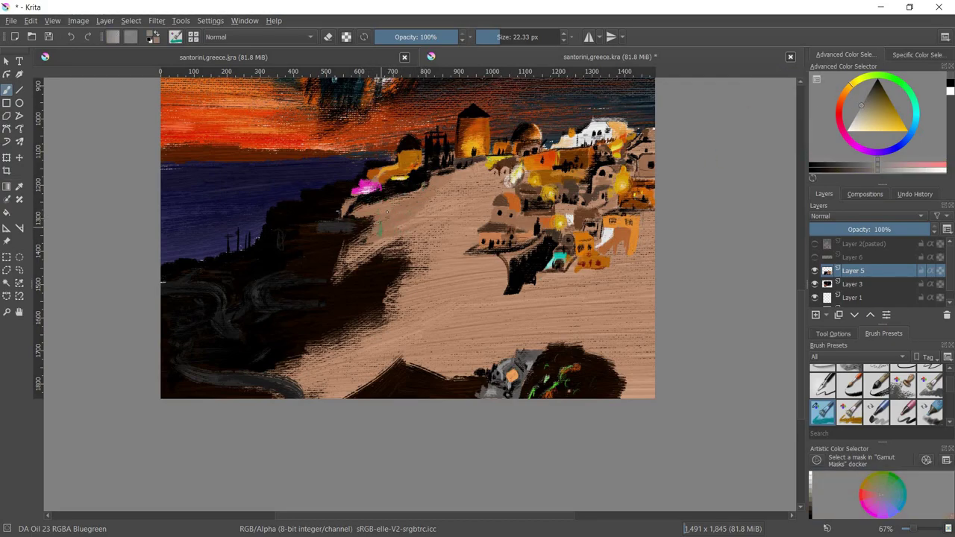
Paint a grey-blue patch on the hillside left of the village houses, then pan slightly
drag(419, 203, 384, 220)
mouse_move(451, 202)
mouse_down()
mouse_move(405, 200)
mouse_move(392, 224)
mouse_move(424, 243)
mouse_up()
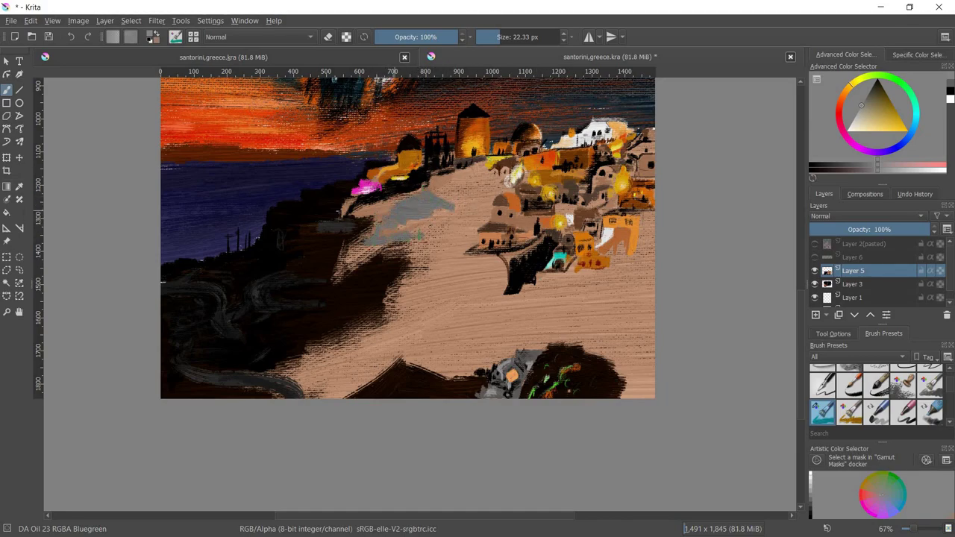
drag(447, 213, 422, 237)
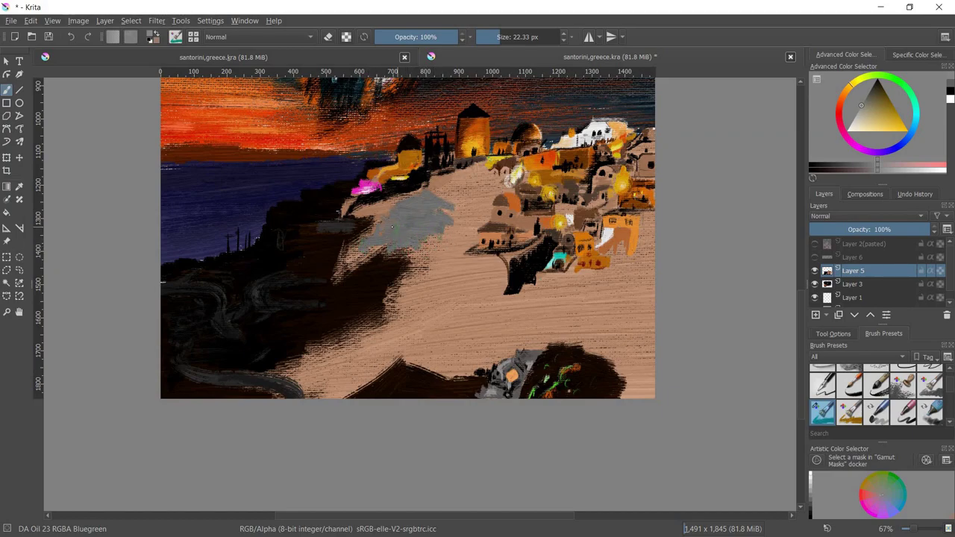
drag(393, 226, 365, 217)
drag(446, 286, 431, 273)
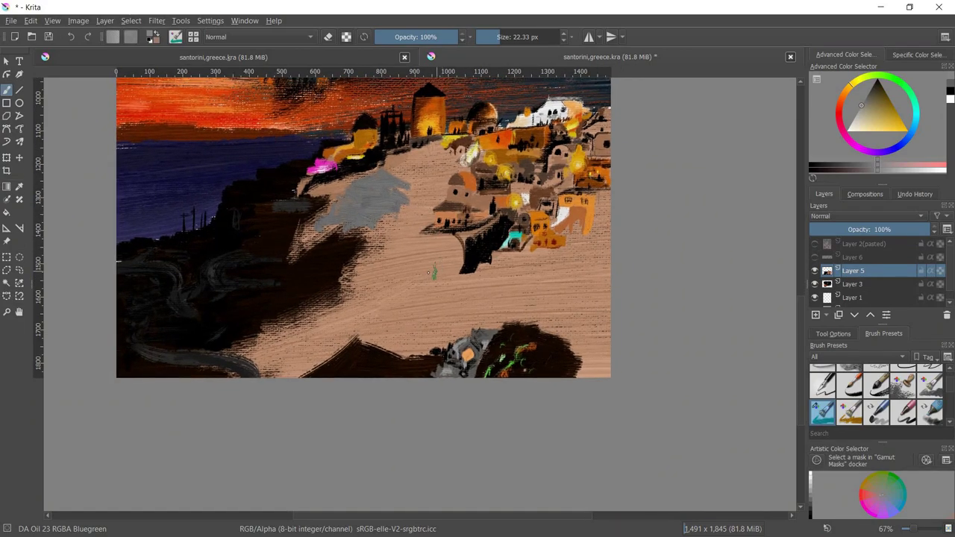
Paint bright yellow diagonal streaks down the tan slope, toning the lowest back with tan
click(887, 130)
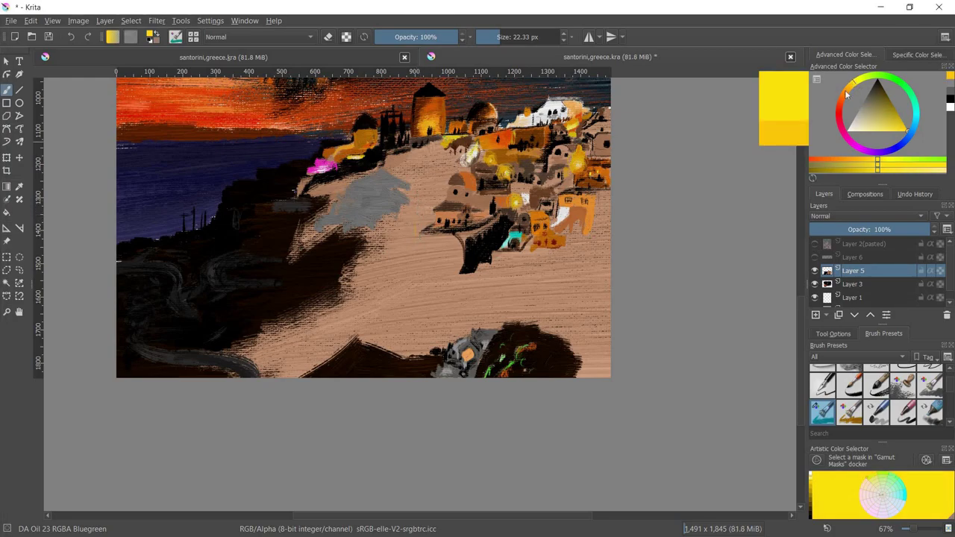
mouse_move(414, 231)
mouse_down()
mouse_move(380, 287)
mouse_move(386, 270)
mouse_move(390, 286)
mouse_move(365, 277)
mouse_up()
mouse_move(417, 208)
mouse_down()
mouse_move(373, 272)
mouse_move(417, 239)
mouse_up()
mouse_move(351, 278)
mouse_down()
mouse_move(324, 317)
mouse_move(359, 292)
mouse_up()
mouse_move(376, 336)
mouse_down()
mouse_move(388, 250)
mouse_move(365, 317)
mouse_up()
drag(377, 278, 363, 323)
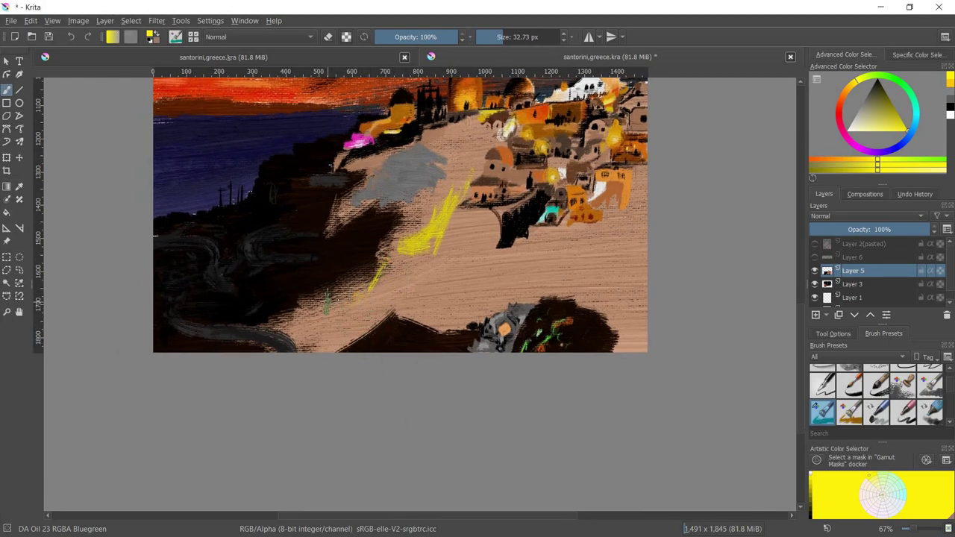
key(ctrl+t)
key(ctrl+r)
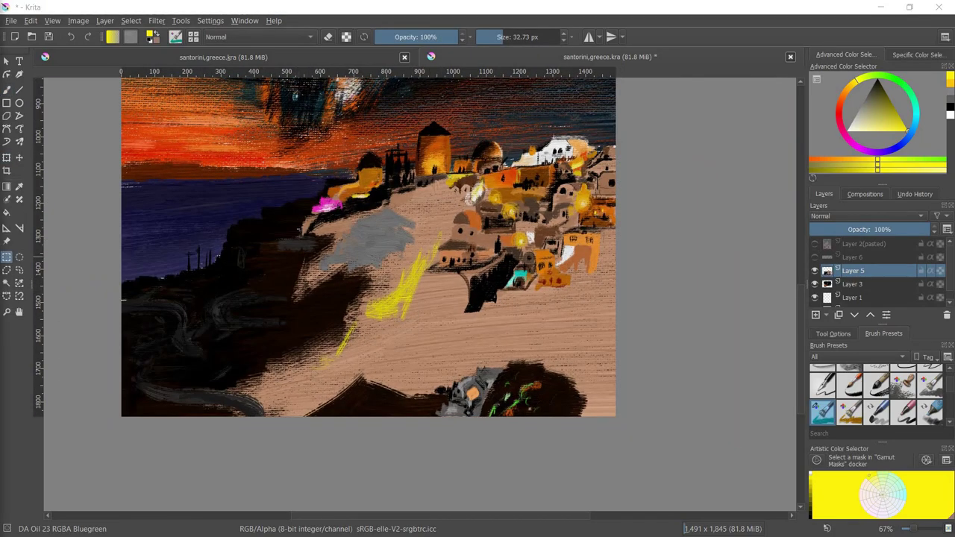
Crop the canvas to 1488×1950
key(c)
scroll(273, 251, down, 2)
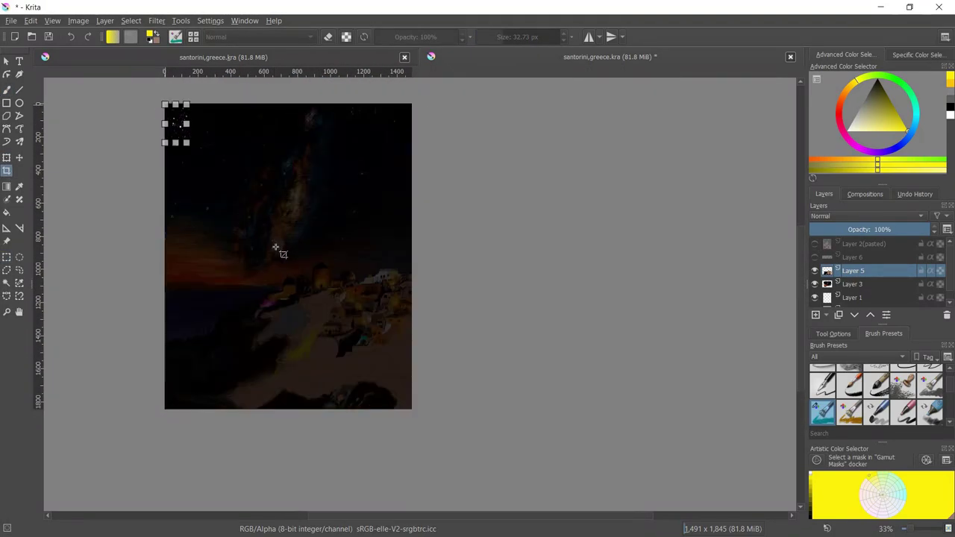
drag(165, 105, 419, 431)
key(Return)
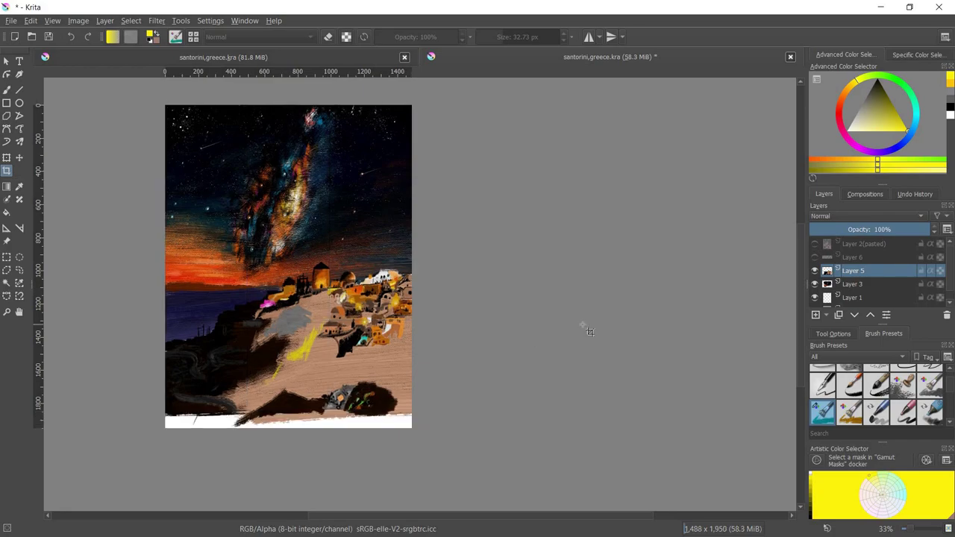
Paint black and tan strokes along the new bottom edge with the brush
key(b)
scroll(273, 358, up, 2)
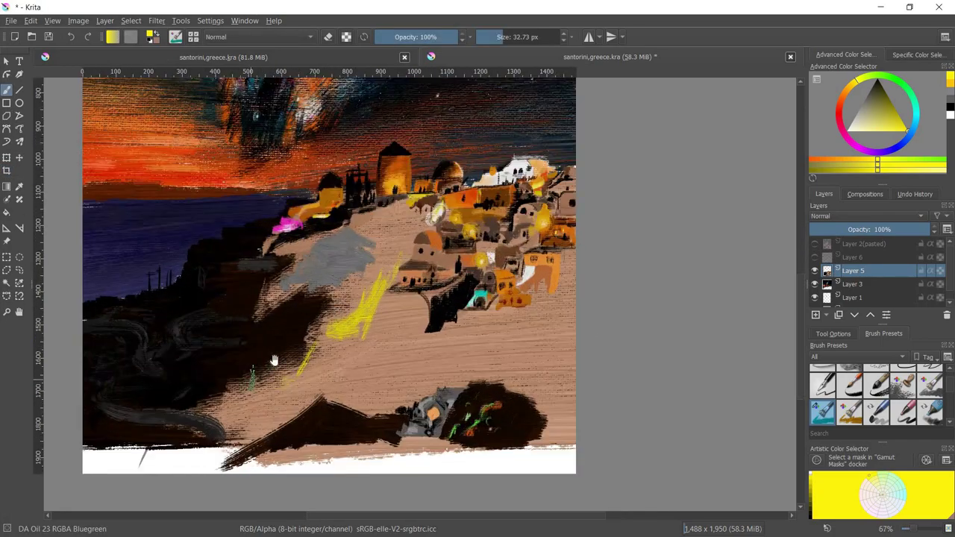
drag(326, 315, 382, 299)
ctrl+click(320, 358)
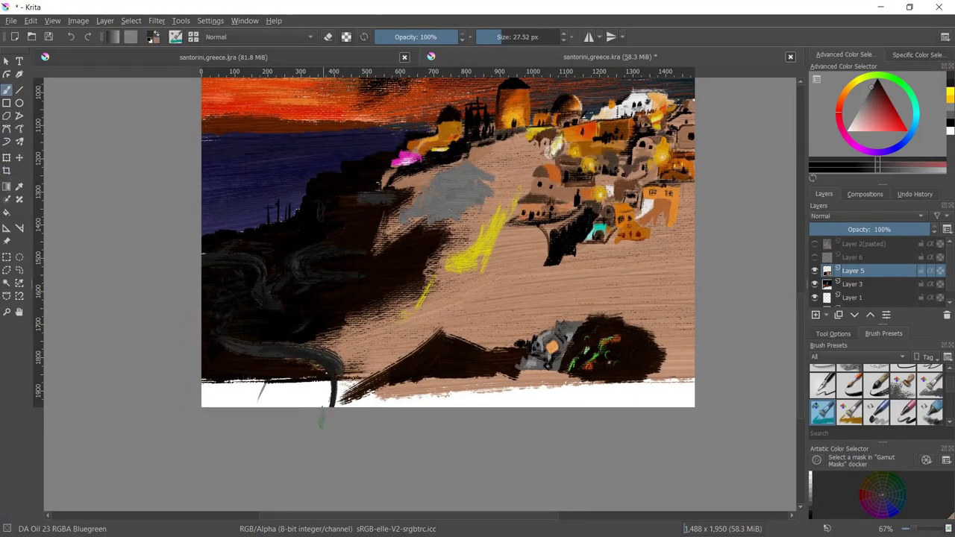
drag(333, 367, 339, 407)
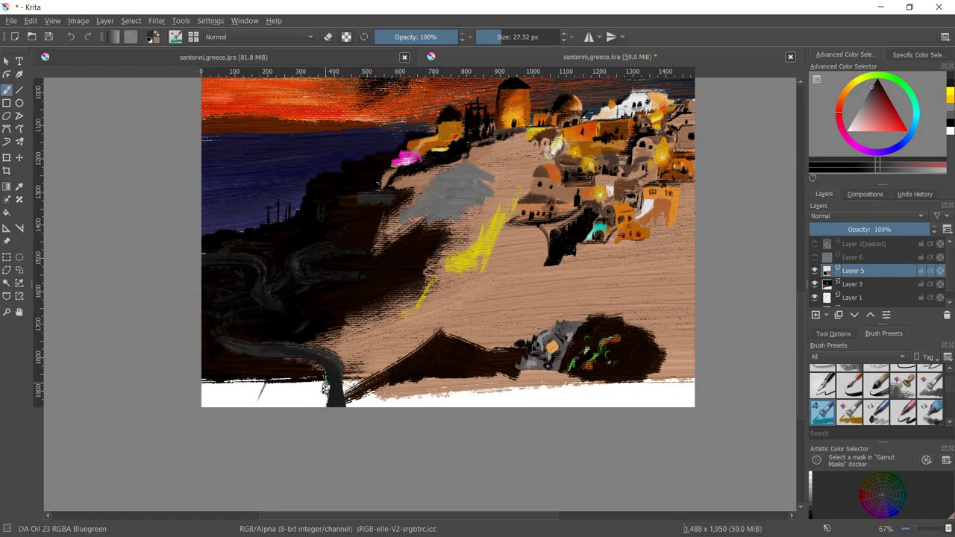
ctrl+click(388, 352)
drag(351, 365, 373, 382)
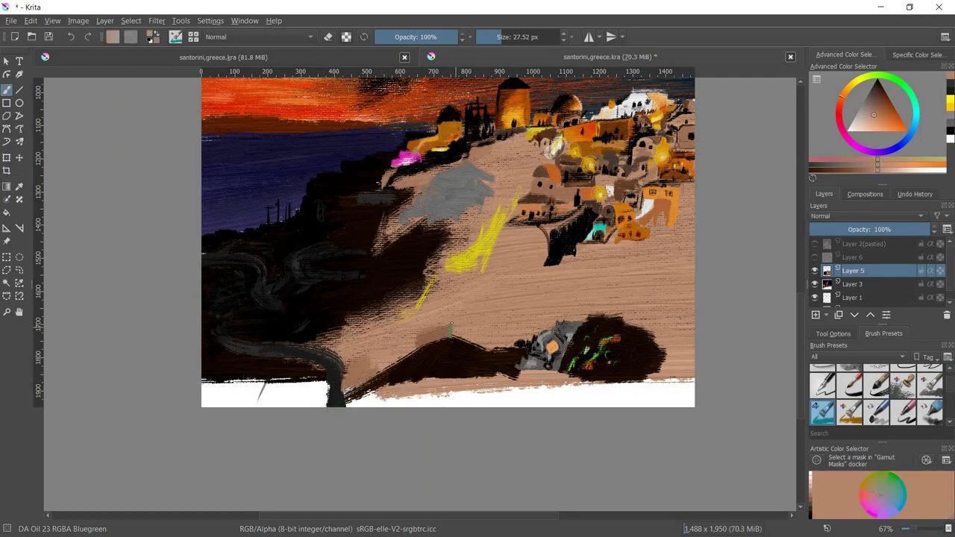
ctrl+click(441, 328)
Cover the white bottom strip with dark brown
drag(396, 325, 325, 347)
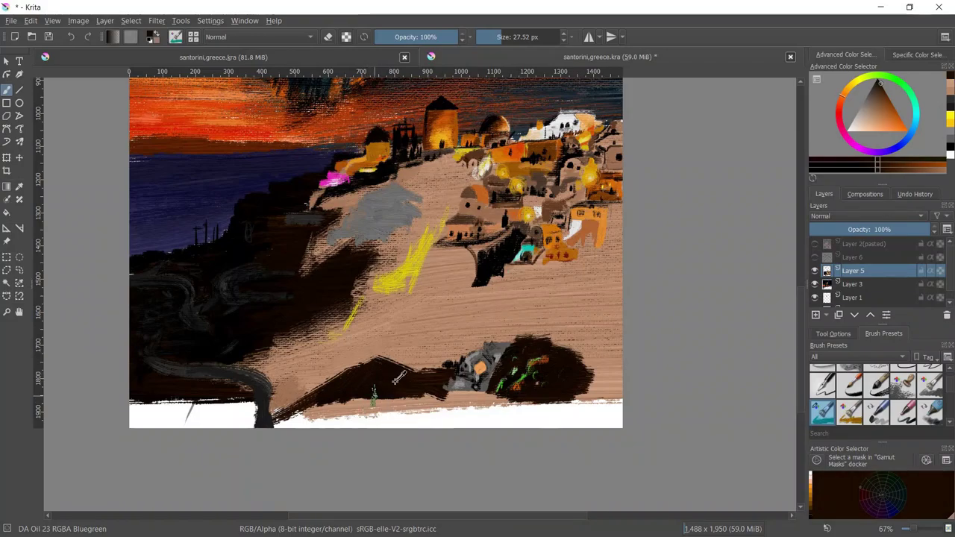
click(879, 170)
click(881, 165)
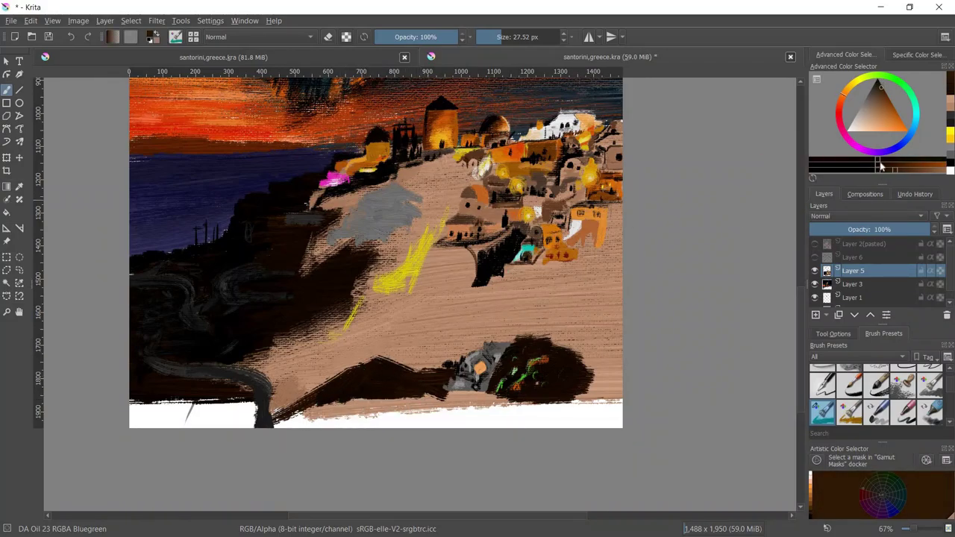
drag(358, 419, 414, 407)
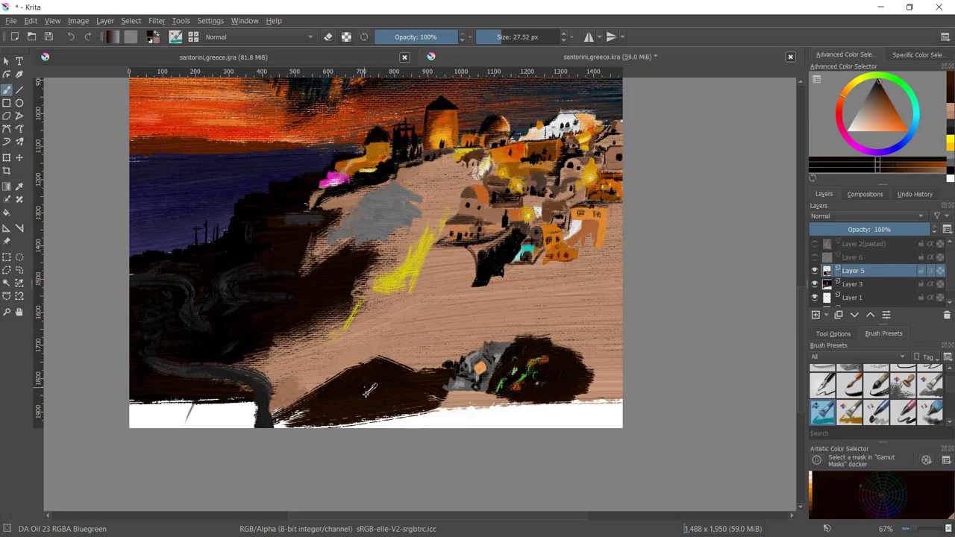
ctrl+click(507, 421)
ctrl+click(477, 403)
mouse_move(428, 408)
mouse_down()
mouse_move(624, 412)
mouse_move(360, 425)
mouse_move(503, 431)
mouse_move(186, 418)
mouse_move(134, 403)
mouse_move(246, 407)
mouse_move(84, 405)
mouse_move(219, 423)
mouse_move(440, 418)
mouse_move(481, 404)
mouse_move(447, 391)
mouse_up()
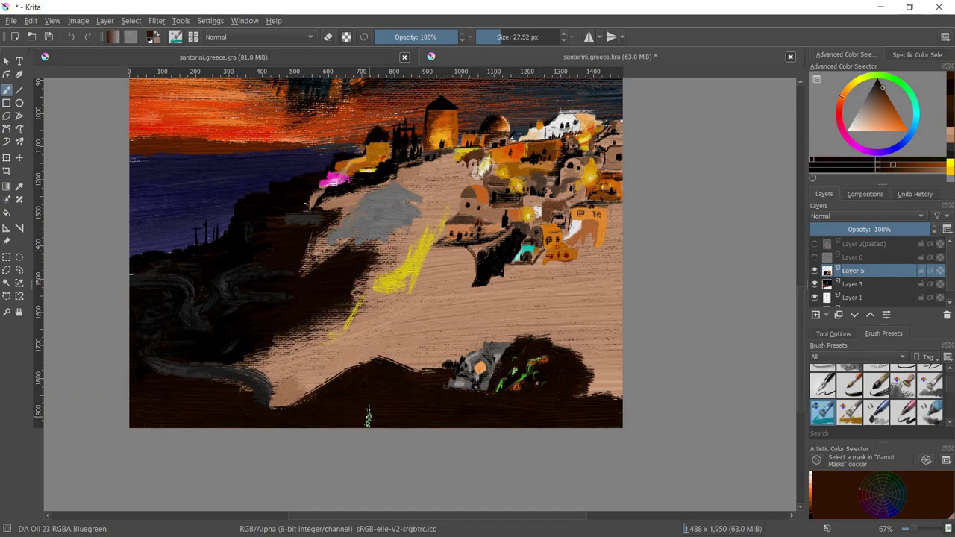
Extend the grey foreground rock downward, adding peach along its lower-left edge
ctrl+scroll(340, 422, up, 1)
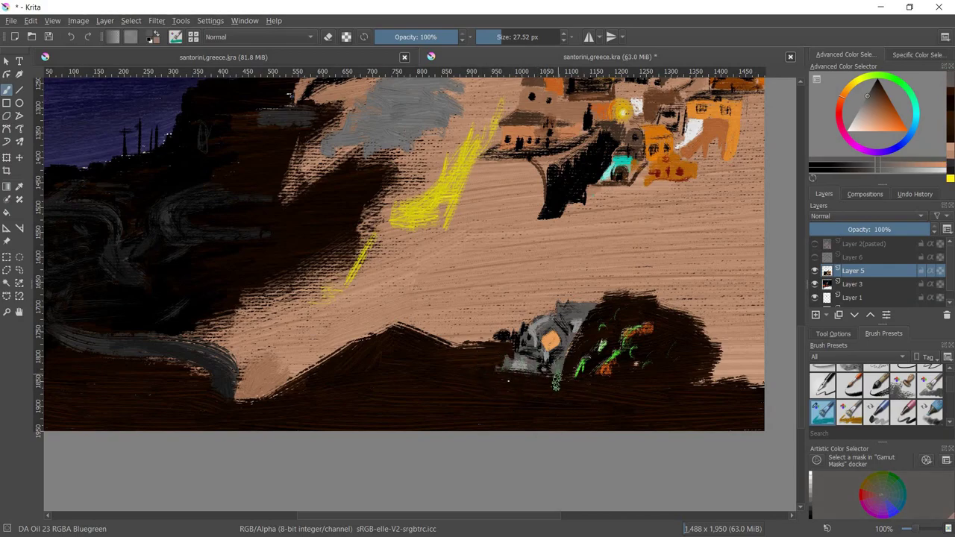
mouse_move(558, 384)
mouse_down()
mouse_move(496, 373)
mouse_move(511, 417)
mouse_up()
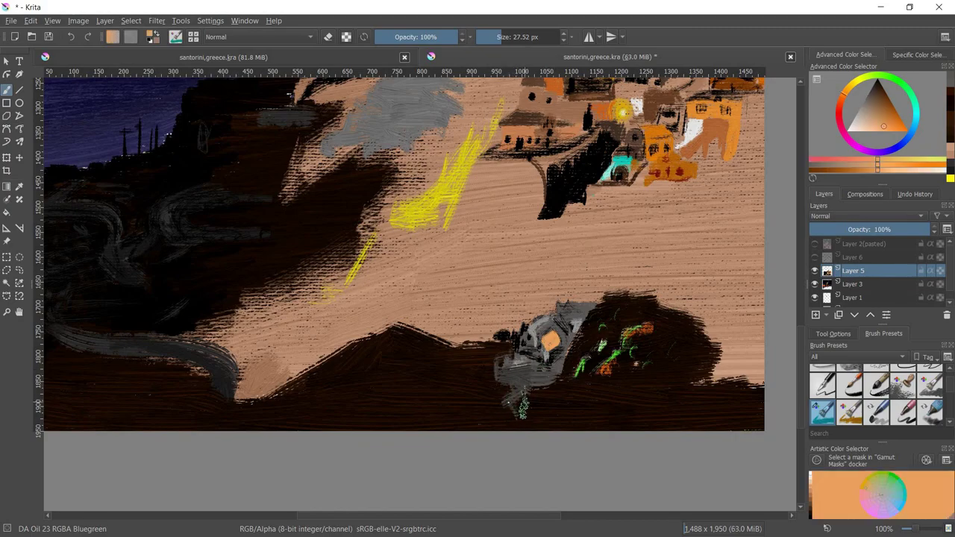
drag(522, 377, 533, 433)
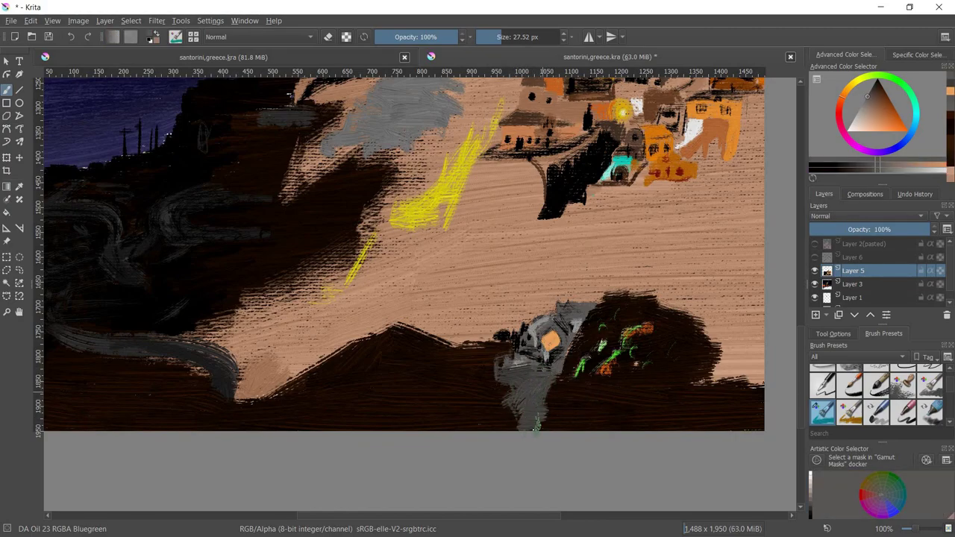
ctrl+click(505, 404)
drag(507, 399, 515, 429)
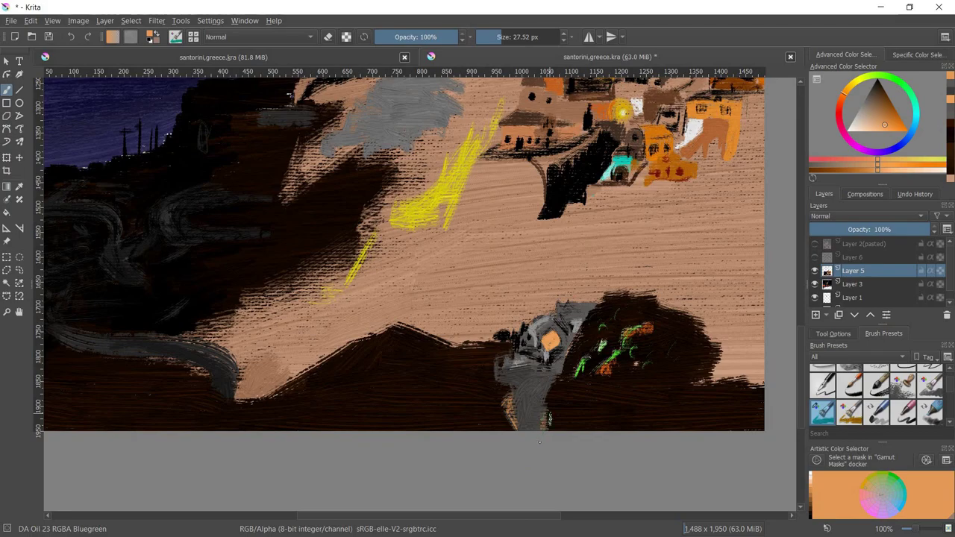
Shade the rock's left edge and bottom with fine black and light grey strokes
ctrl+click(536, 384)
key(bracketleft)
key(bracketleft)
key(bracketleft)
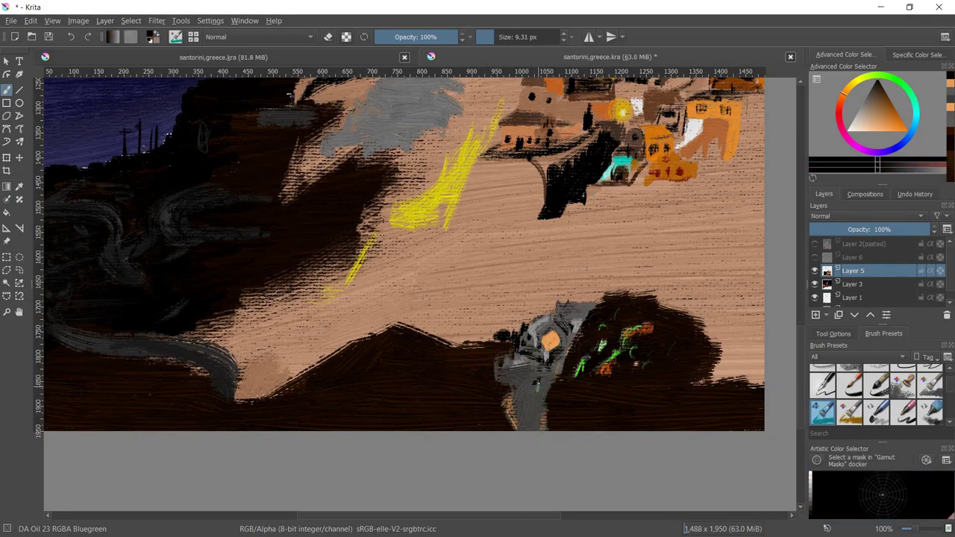
mouse_move(529, 357)
mouse_down()
mouse_move(523, 377)
mouse_move(505, 380)
mouse_move(513, 384)
mouse_up()
mouse_move(521, 393)
mouse_down()
mouse_move(522, 403)
mouse_move(539, 392)
mouse_move(537, 400)
mouse_up()
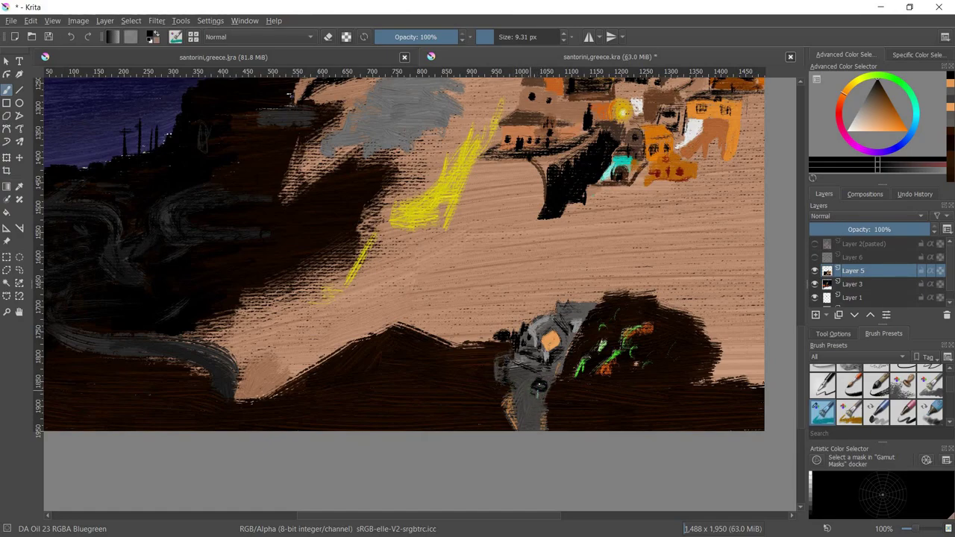
ctrl+click(538, 394)
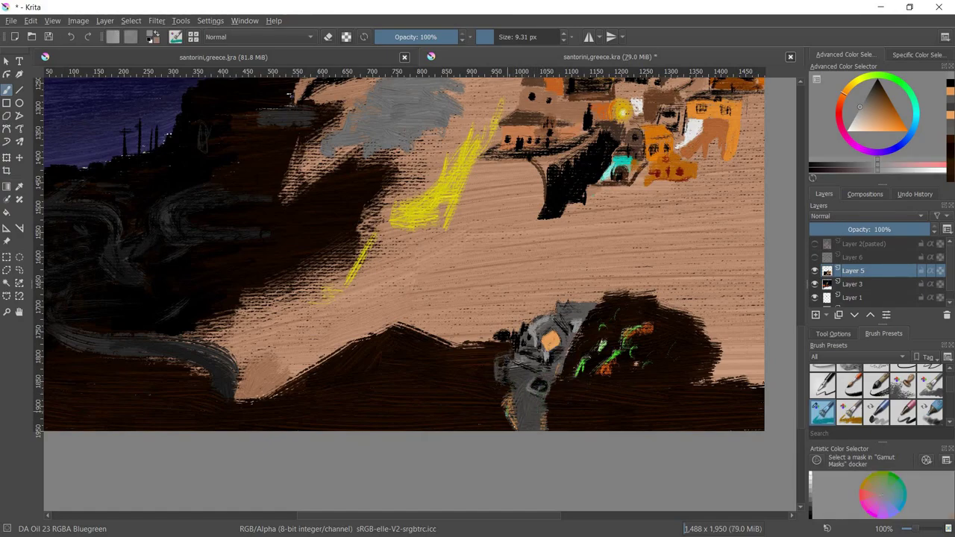
mouse_move(520, 391)
mouse_down()
mouse_move(522, 428)
mouse_move(531, 430)
mouse_move(522, 419)
mouse_up()
ctrl+click(537, 407)
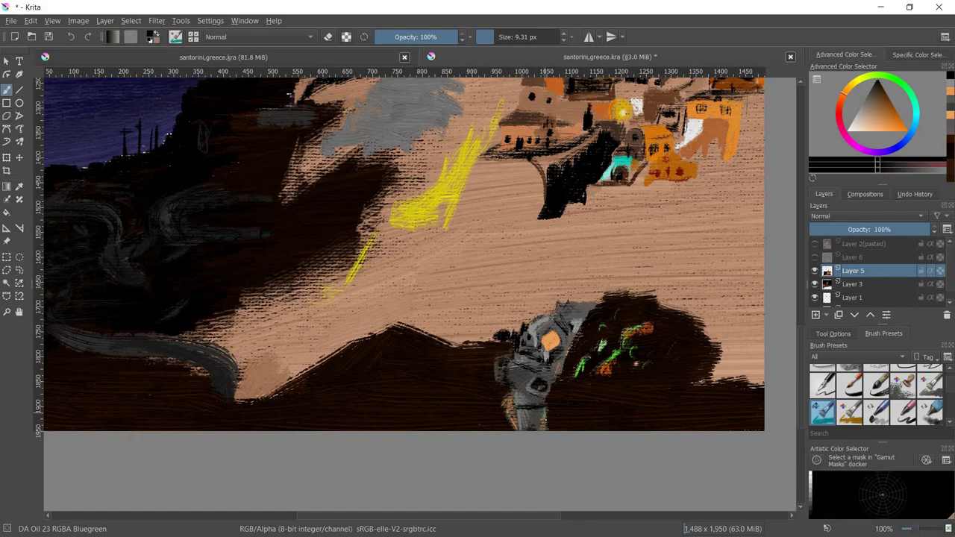
key(minus)
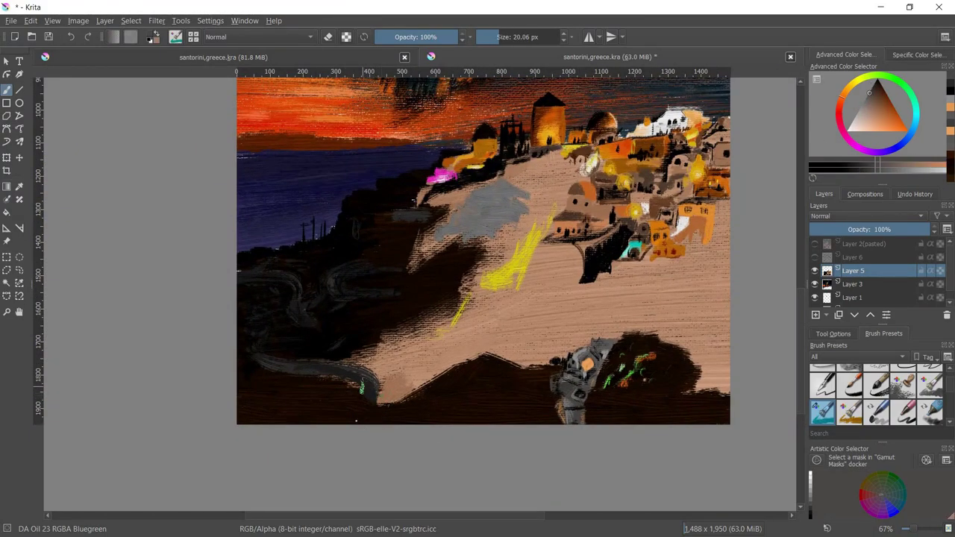
Paint greyish dark strokes on the lower slope while sampling peach, near-black and lighter tones
mouse_move(355, 420)
mouse_down()
mouse_move(362, 380)
mouse_move(340, 422)
mouse_up()
ctrl+click(350, 395)
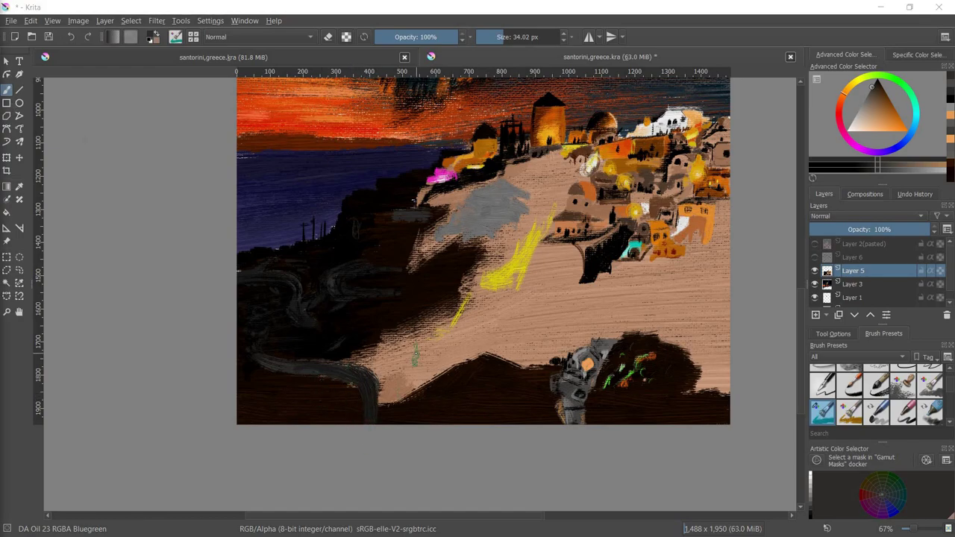
ctrl+click(415, 355)
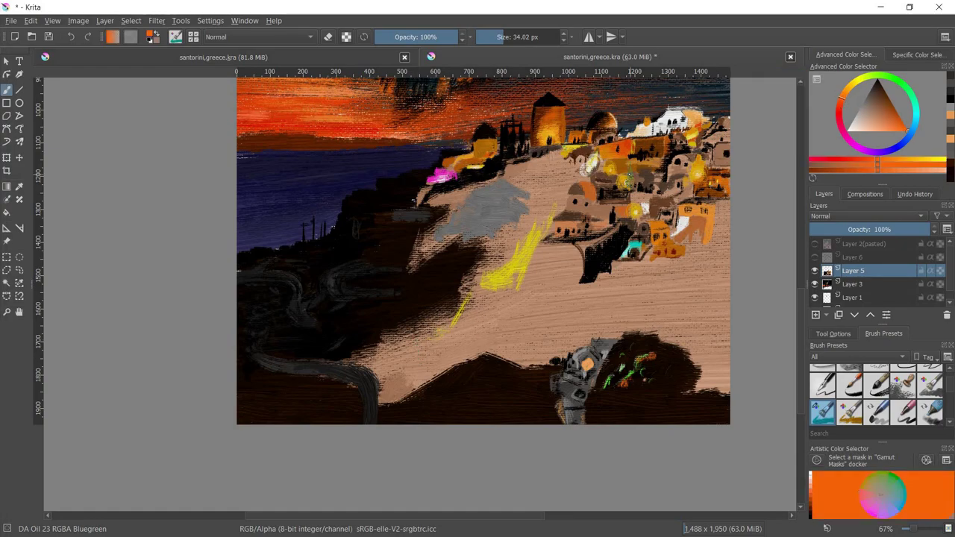
ctrl+click(299, 407)
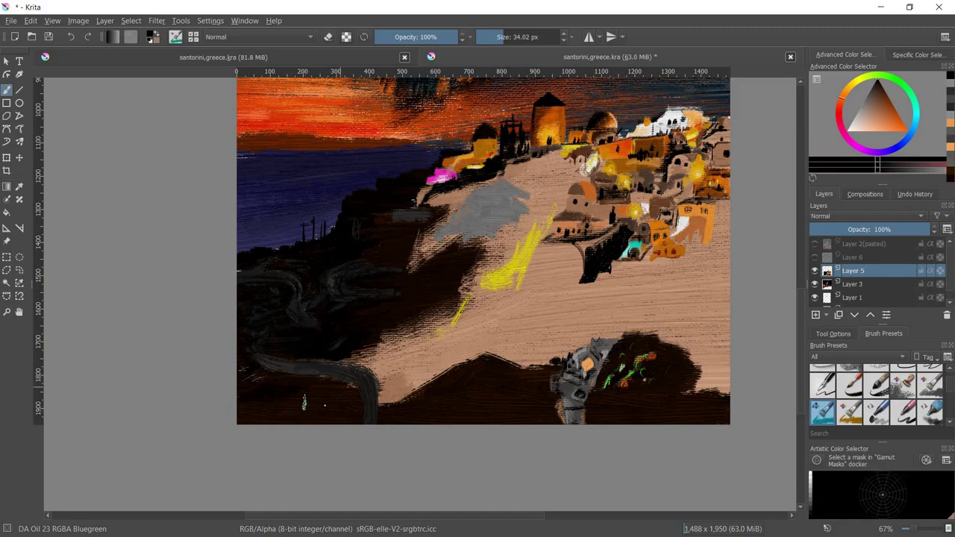
click(866, 95)
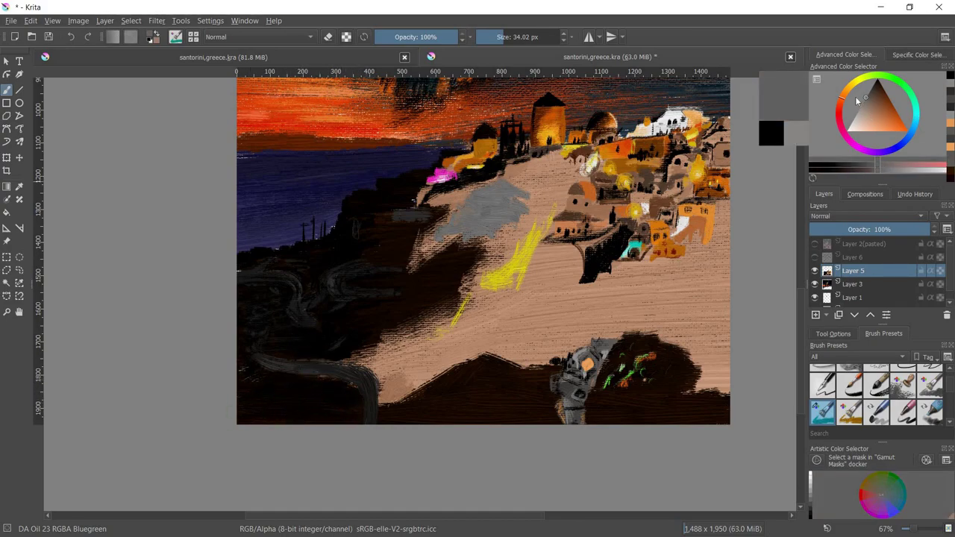
ctrl+click(275, 364)
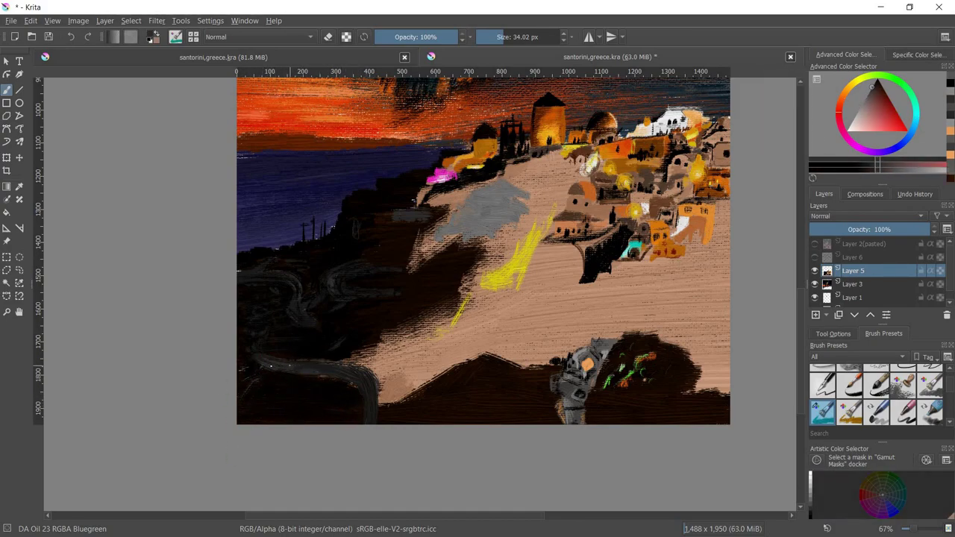
key(bracketleft)
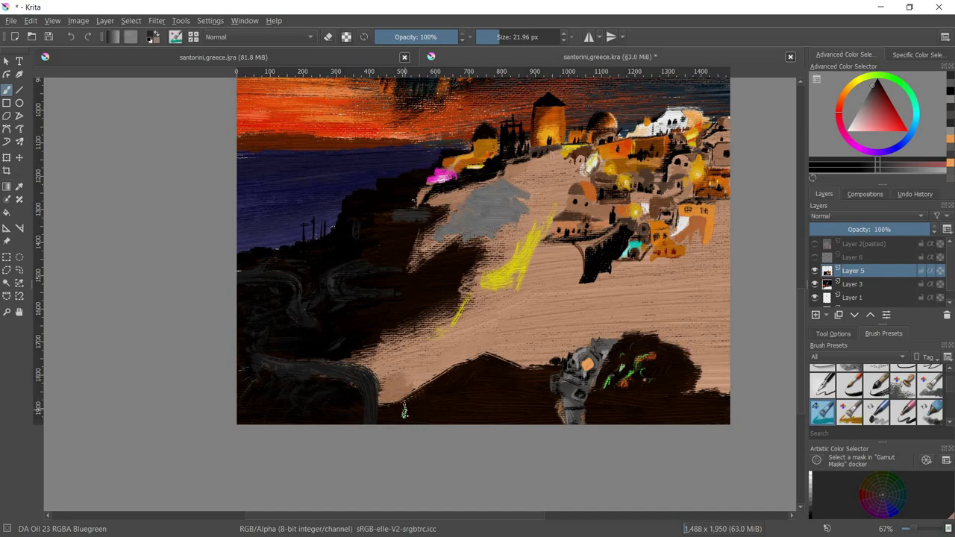
ctrl+click(337, 390)
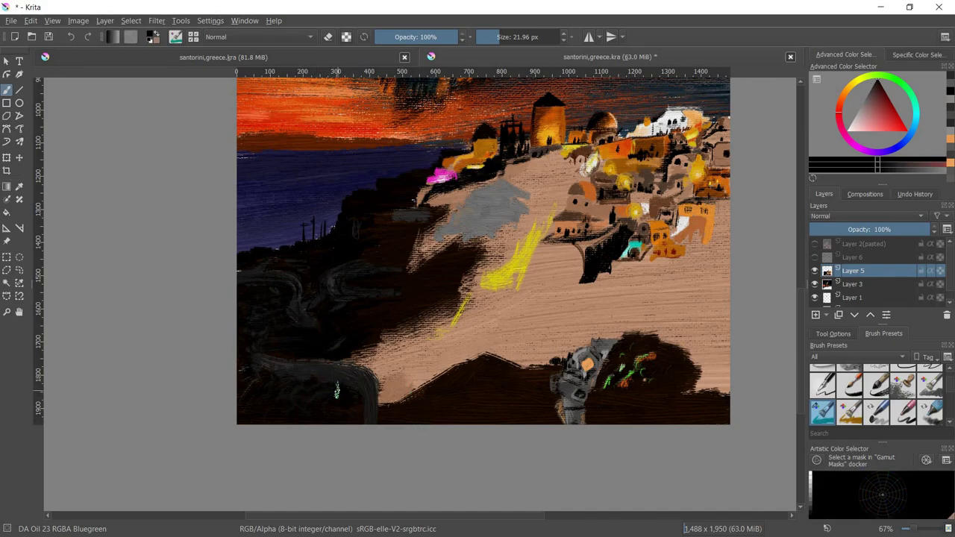
ctrl+click(321, 371)
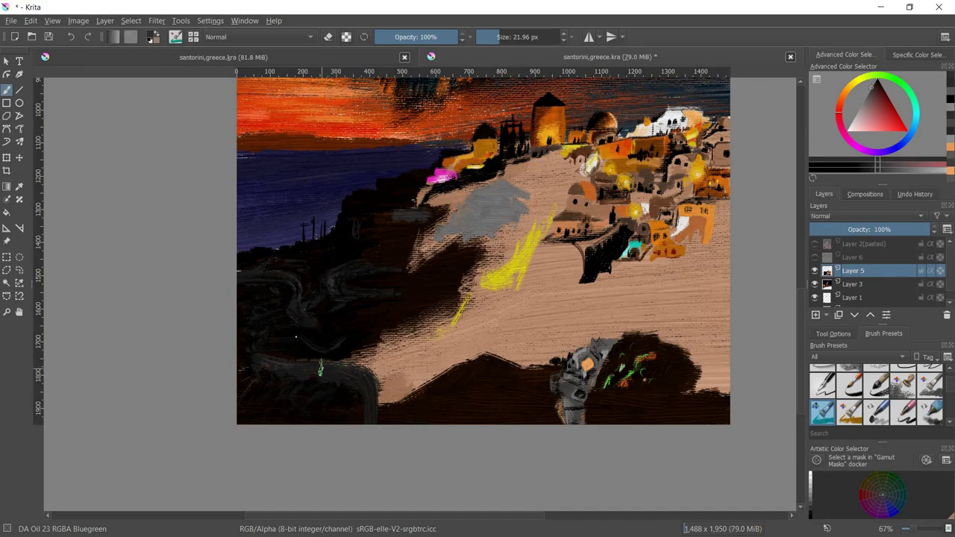
ctrl+click(302, 394)
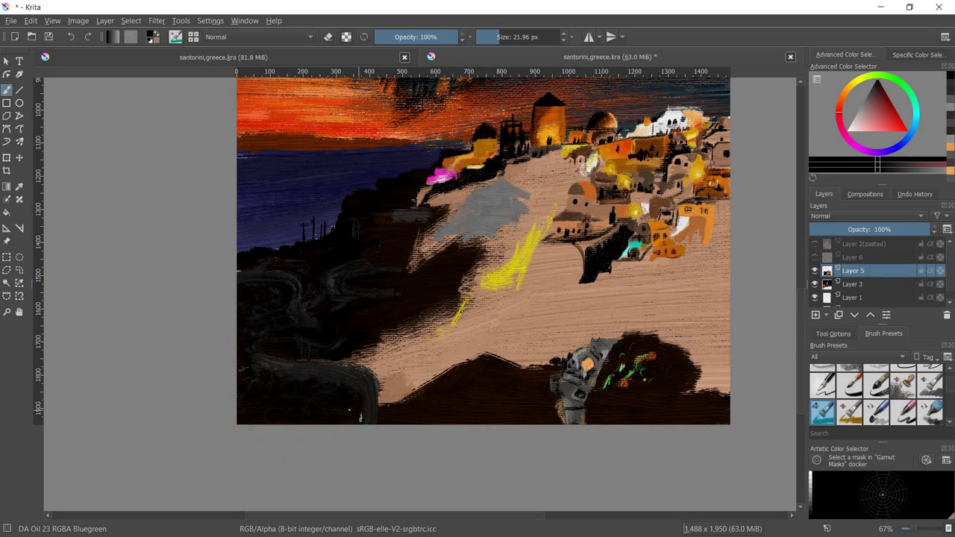
Pick orange, enlarge the brush to 34.4 px, and zoom to 100% on the lower-left cliffs
click(839, 102)
drag(407, 357, 426, 364)
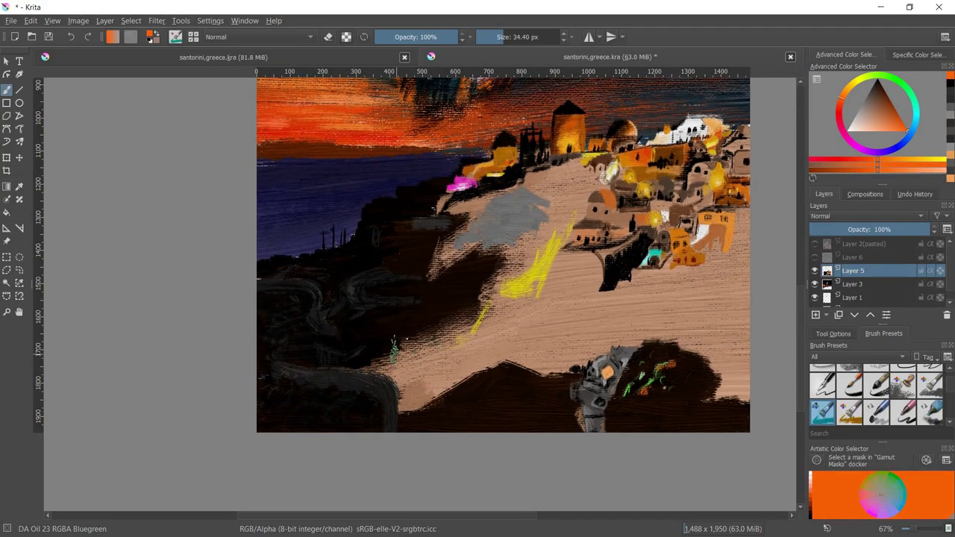
drag(417, 313, 451, 291)
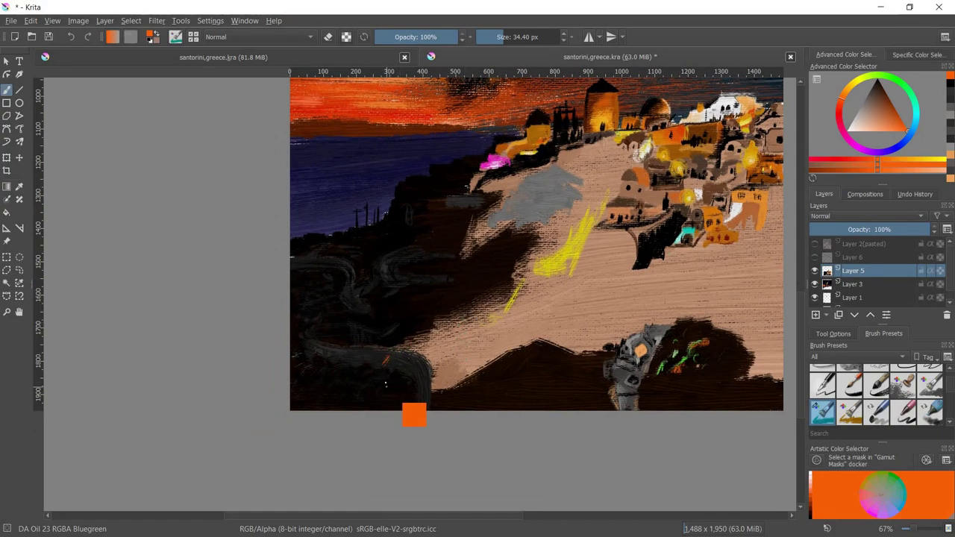
scroll(358, 323, up, 1)
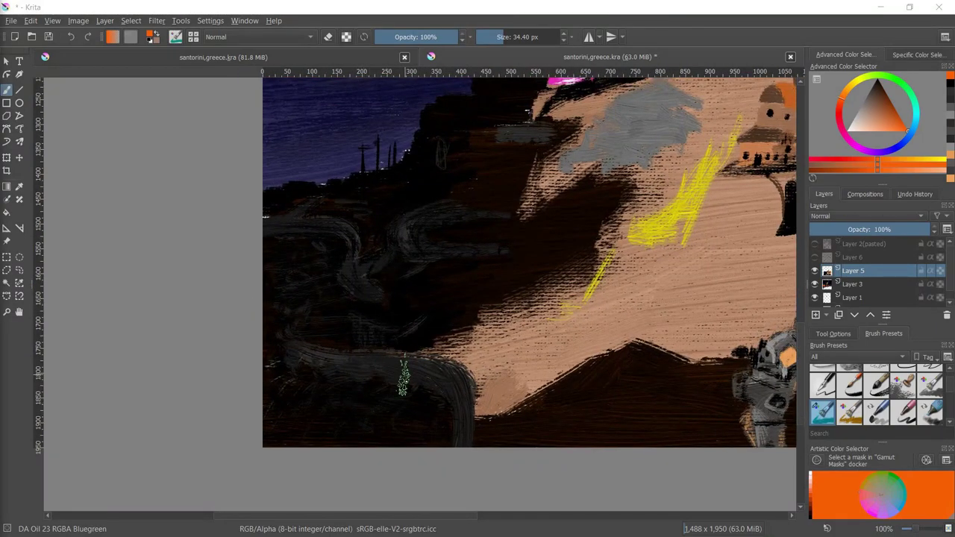
Try sandy and dark grey samples, settle on bright orange, and shrink the brush to 24.85 px
ctrl+click(491, 357)
ctrl+click(454, 385)
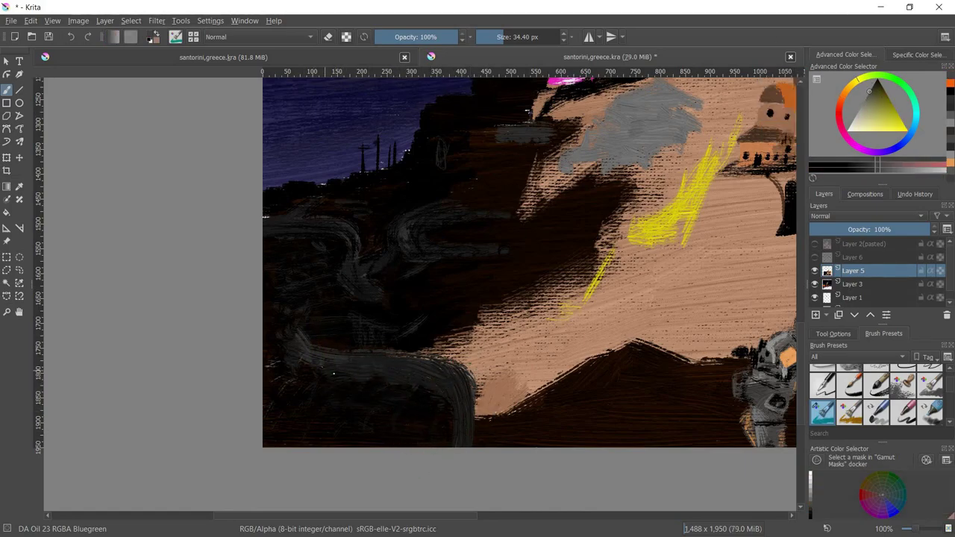
drag(313, 339, 308, 328)
ctrl+click(328, 349)
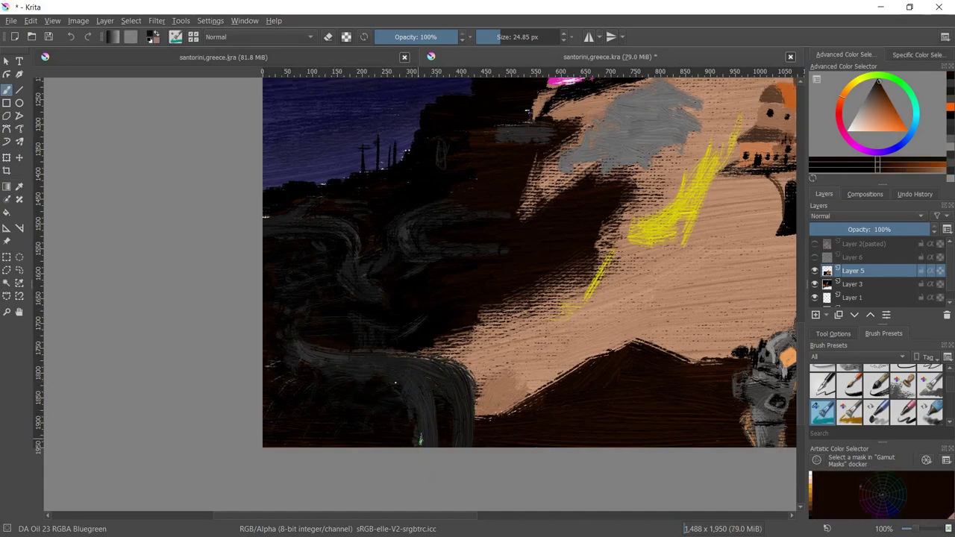
ctrl+click(363, 366)
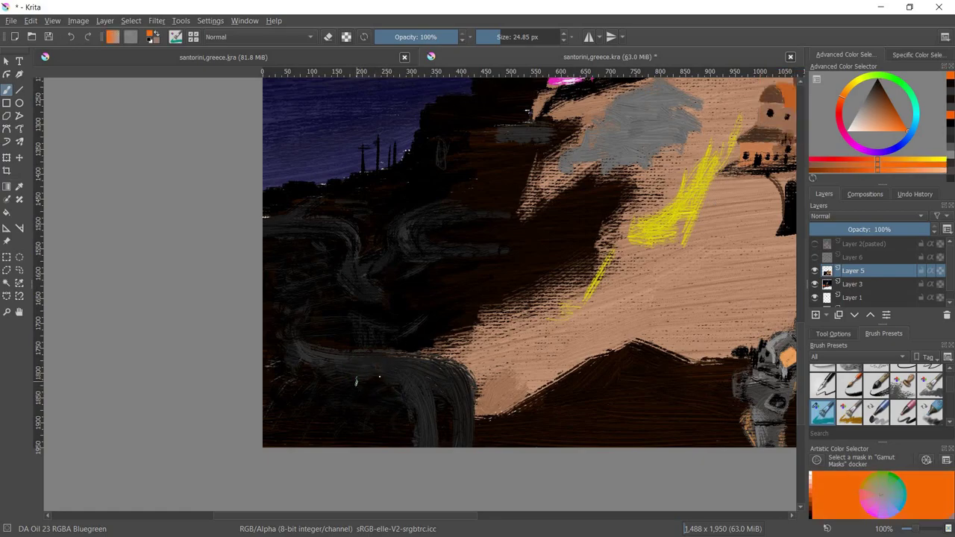
drag(377, 373, 353, 398)
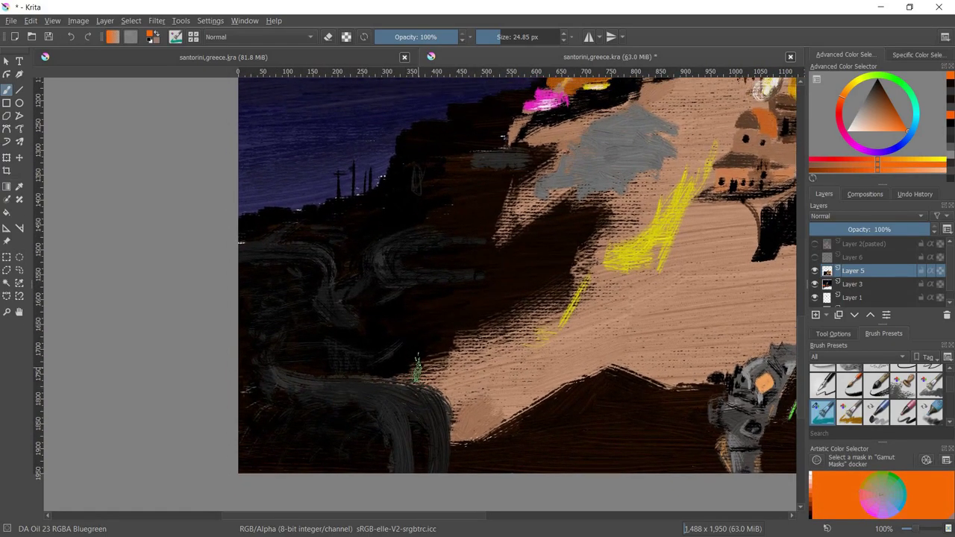
Paint an orange glow on the dark cliff with a pale yellow highlight, undoing a stray orange pass
mouse_move(355, 397)
mouse_down()
mouse_move(367, 392)
mouse_move(355, 398)
mouse_move(371, 380)
mouse_move(362, 384)
mouse_move(365, 370)
mouse_move(419, 320)
mouse_move(406, 357)
mouse_up()
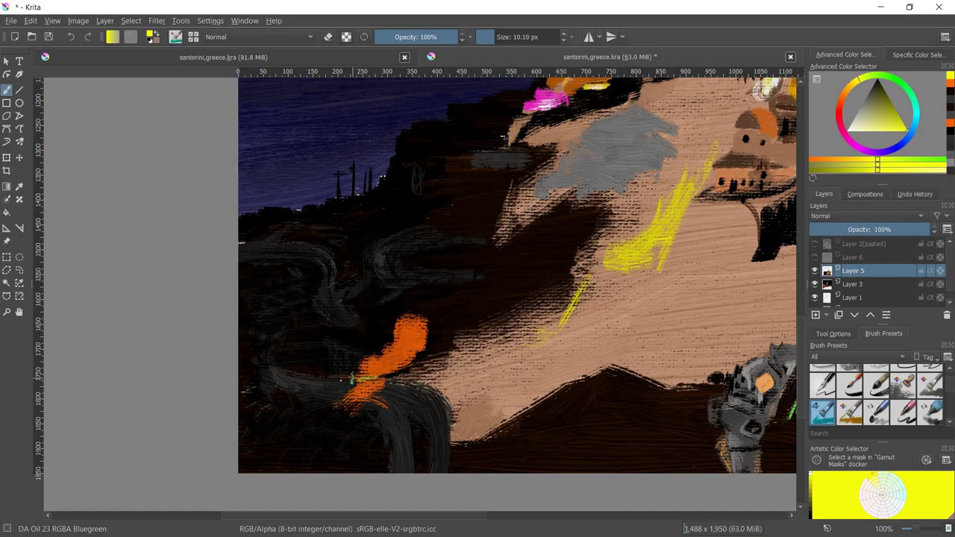
drag(351, 379, 393, 375)
click(865, 132)
ctrl+click(403, 350)
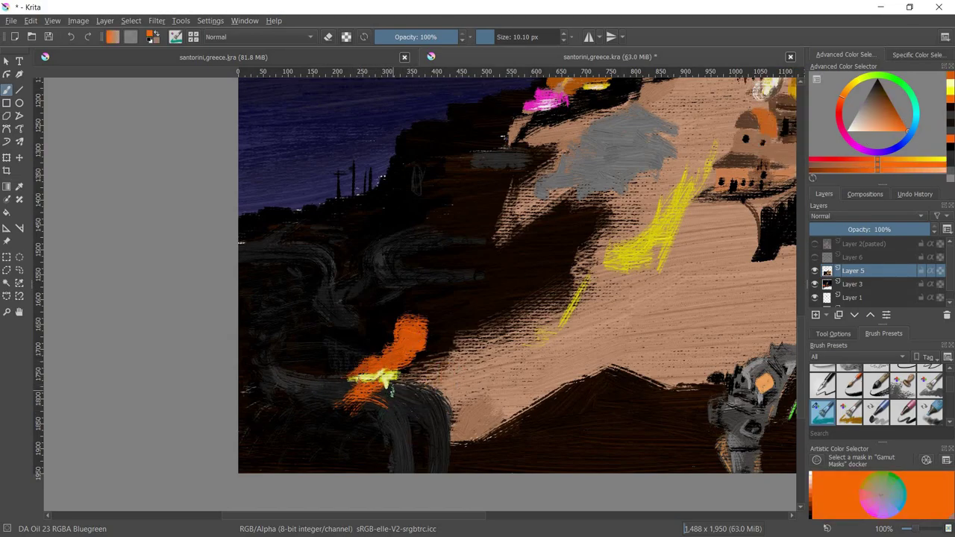
mouse_move(390, 384)
mouse_down()
mouse_move(391, 396)
mouse_move(379, 394)
mouse_move(388, 404)
mouse_move(371, 407)
mouse_up()
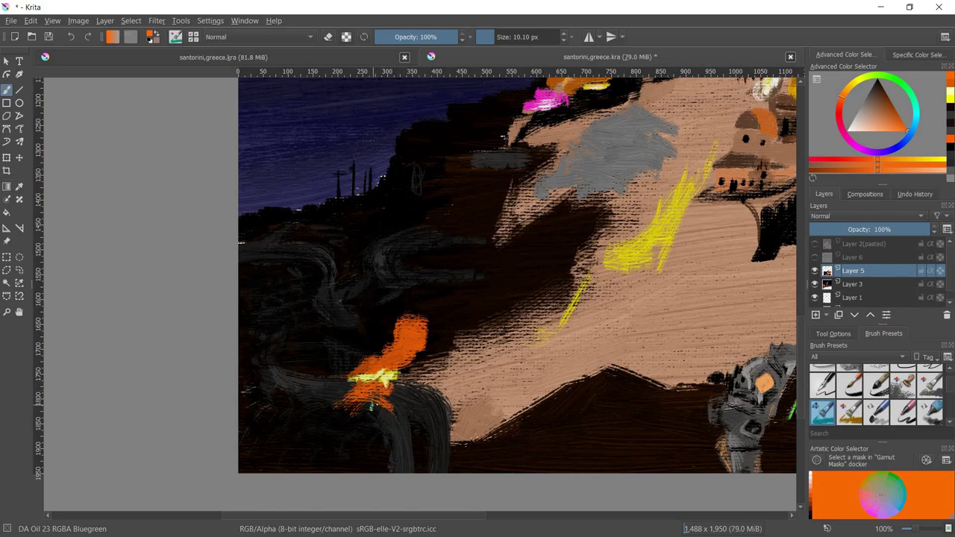
key(ctrl+z)
key(ctrl+z)
ctrl+click(385, 377)
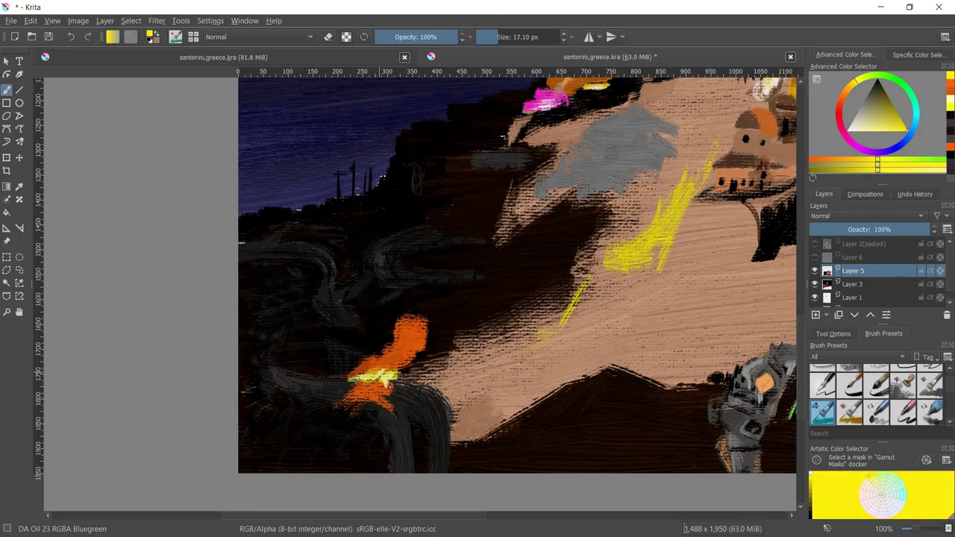
key(bracketleft)
key(bracketleft)
key(bracketleft)
Layer red-orange flame strokes at about 17 px, then fine red detail at 7 px
ctrl+click(403, 343)
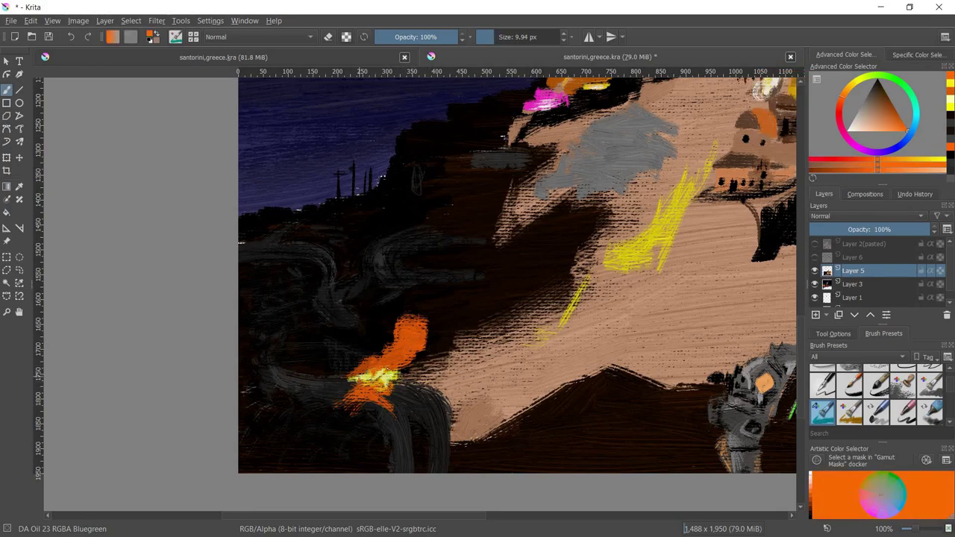
ctrl+click(369, 379)
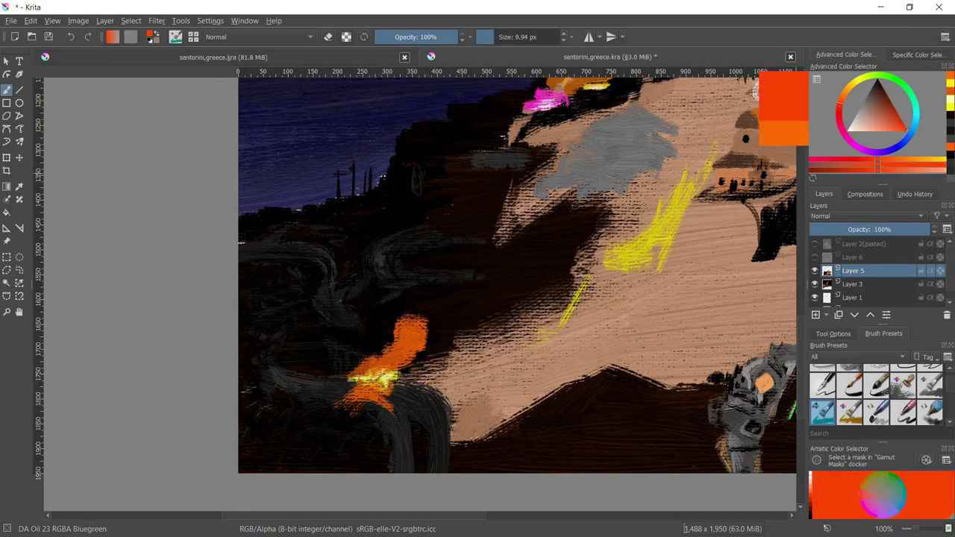
key(bracketright)
key(bracketright)
key(bracketright)
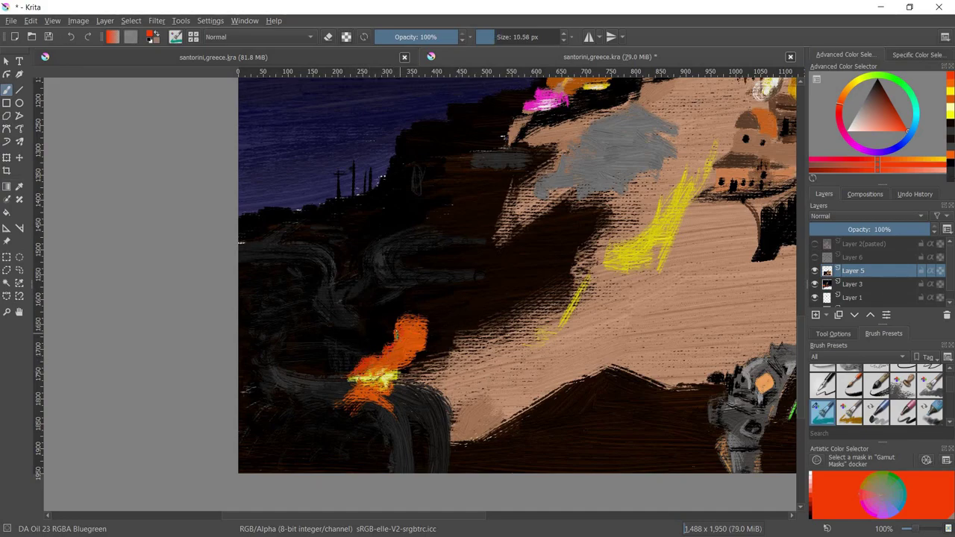
mouse_move(417, 328)
mouse_down()
mouse_move(429, 323)
mouse_move(433, 341)
mouse_move(440, 303)
mouse_up()
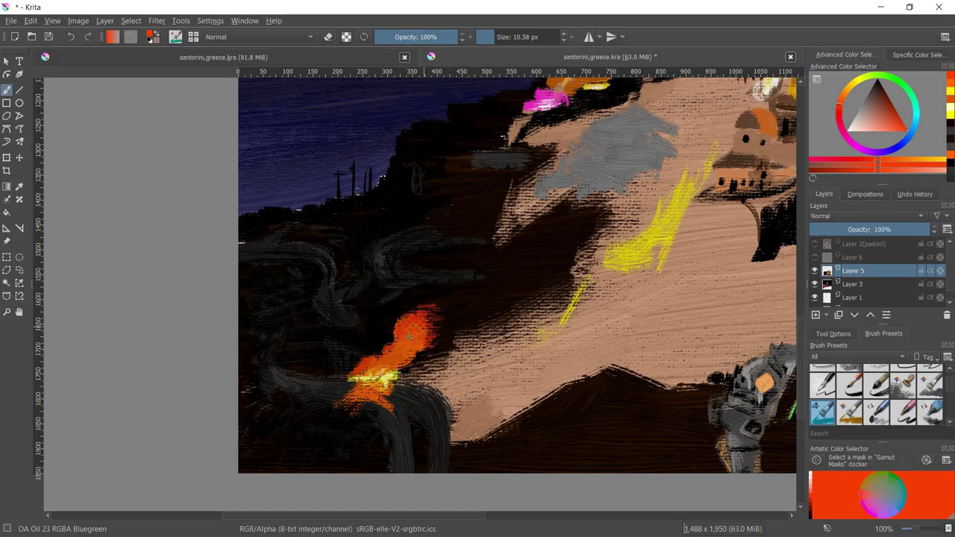
ctrl+click(418, 319)
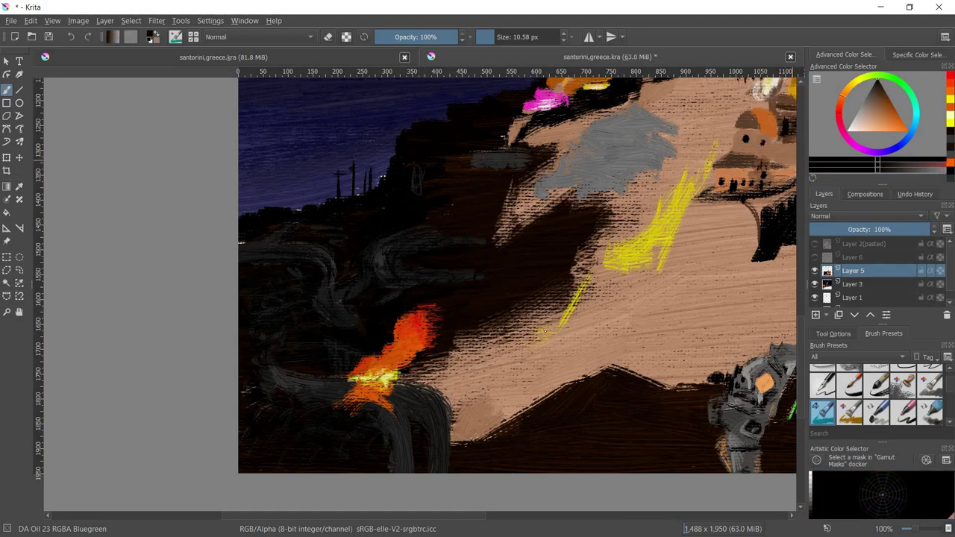
ctrl+click(408, 340)
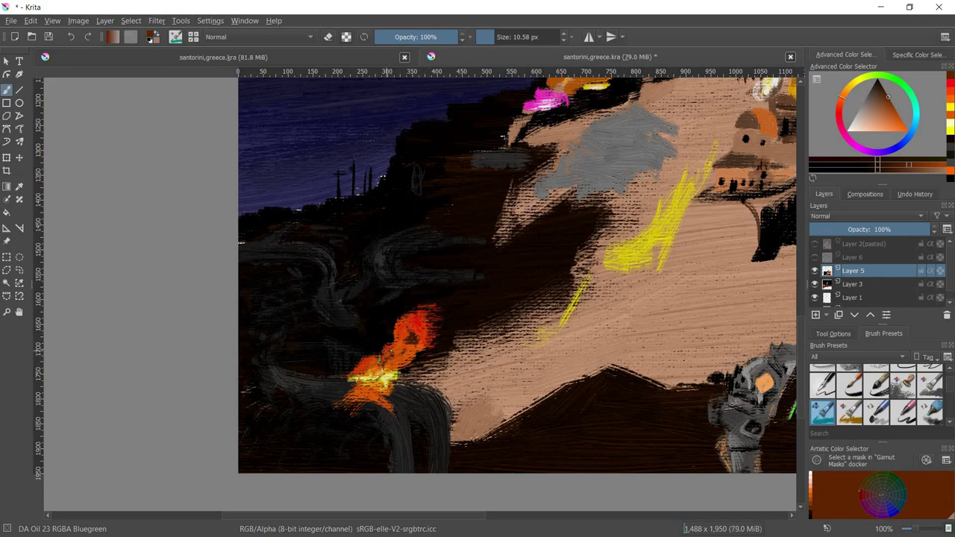
drag(381, 359, 415, 321)
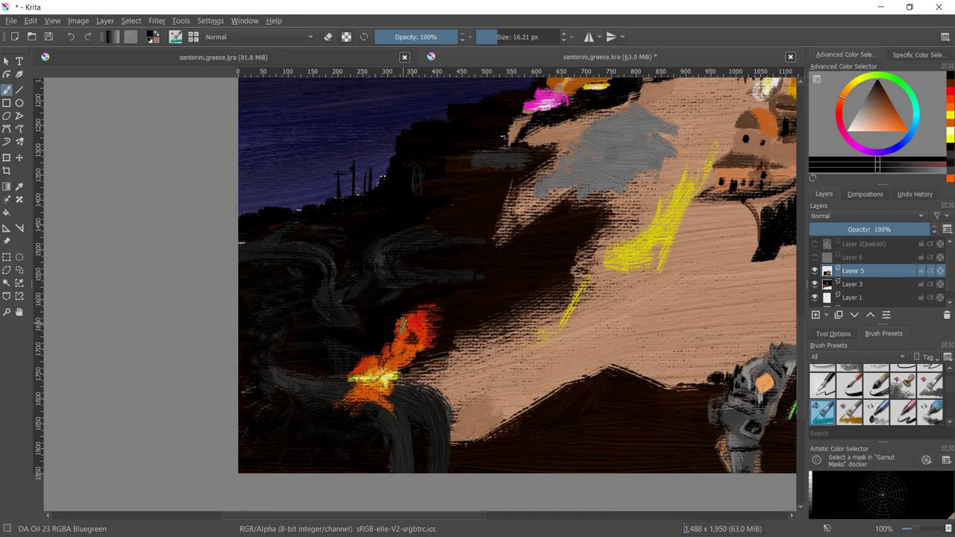
drag(403, 324, 388, 325)
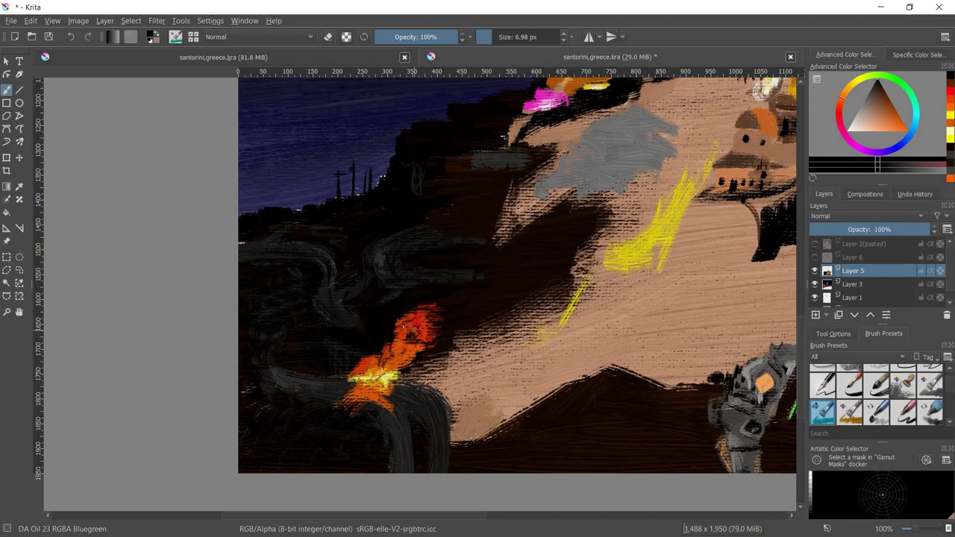
drag(415, 331, 405, 323)
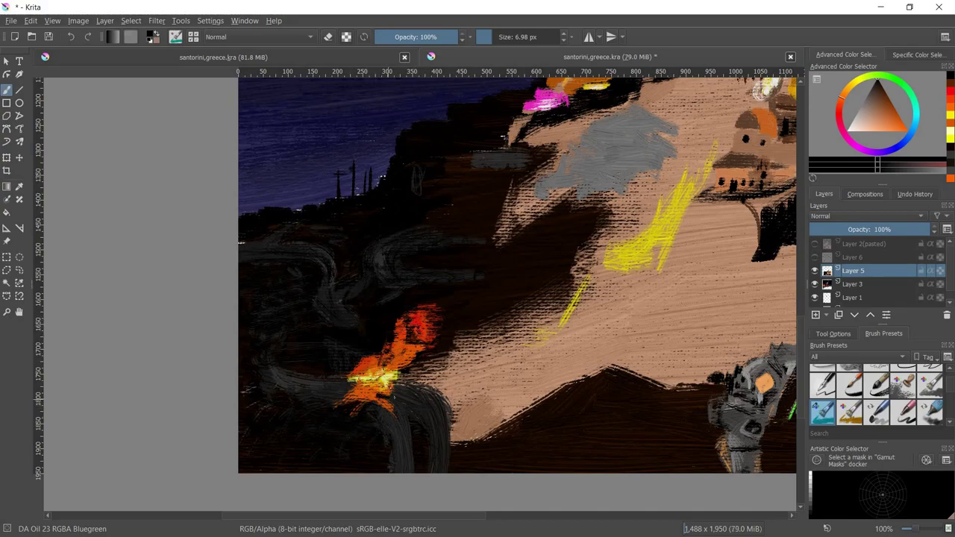
drag(402, 321, 364, 378)
ctrl+click(365, 377)
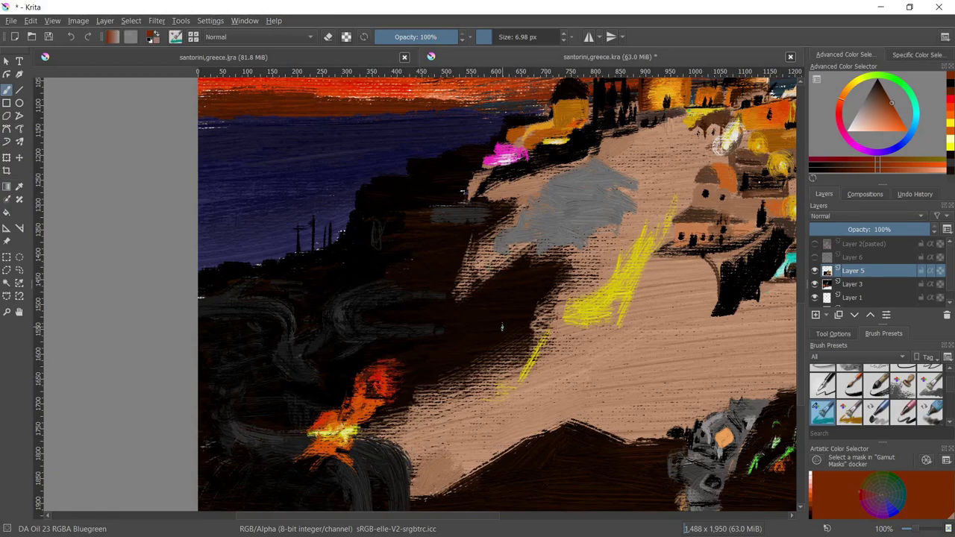
Dab a small orange stroke above the flame with an 8.5 px brush
ctrl+click(424, 347)
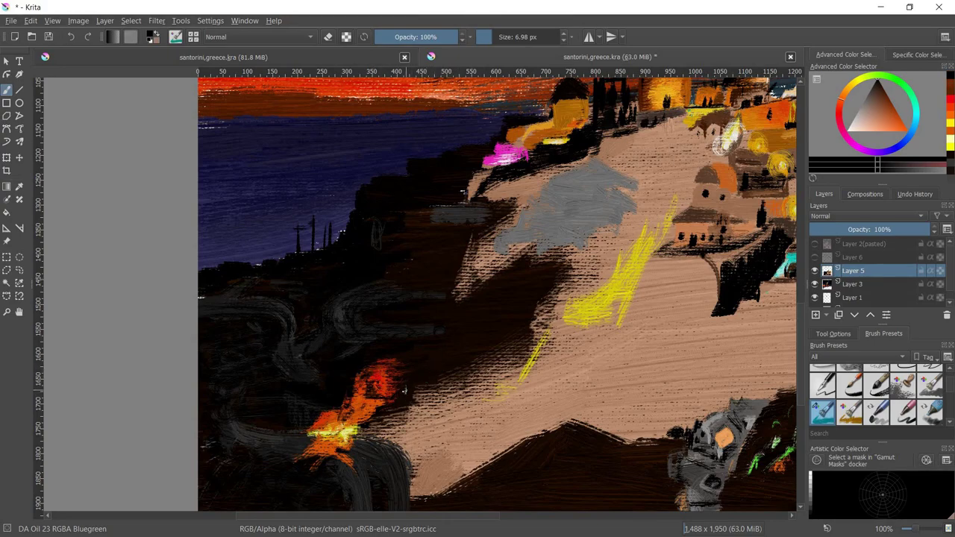
ctrl+click(367, 392)
key(bracketright)
key(bracketright)
ctrl+click(364, 396)
key(bracketleft)
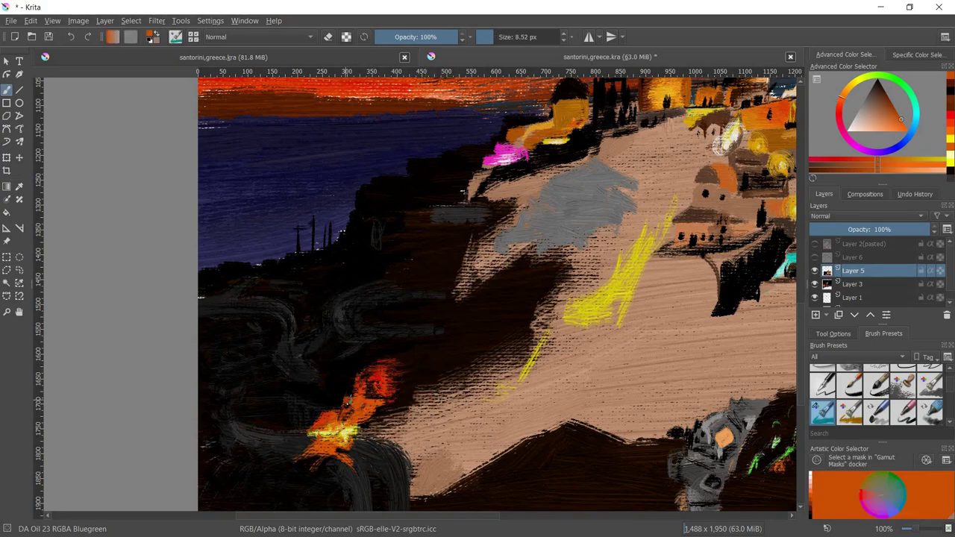
drag(345, 448, 364, 432)
Add a small dark red-brown stroke up the cliff slope at about 15 px
ctrl+click(364, 433)
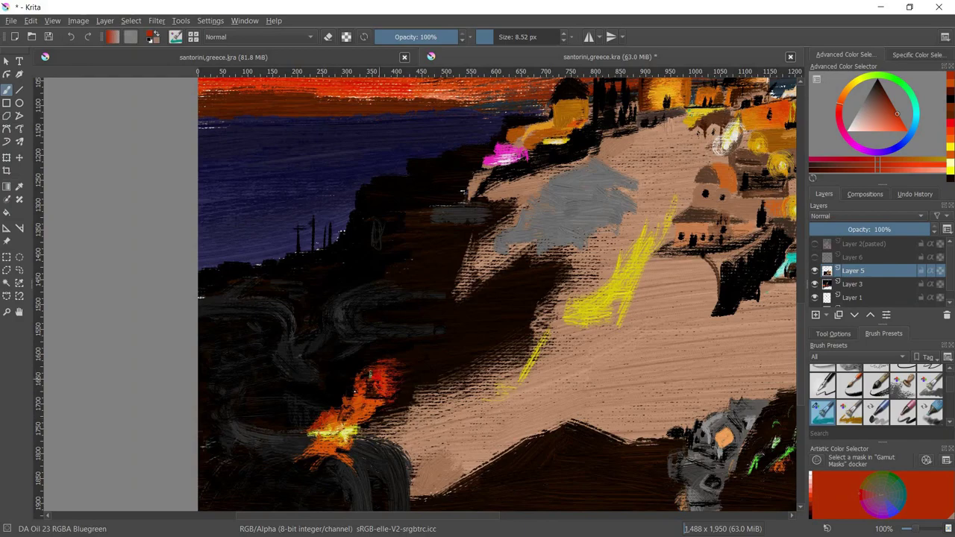
key(bracketright)
ctrl+click(401, 371)
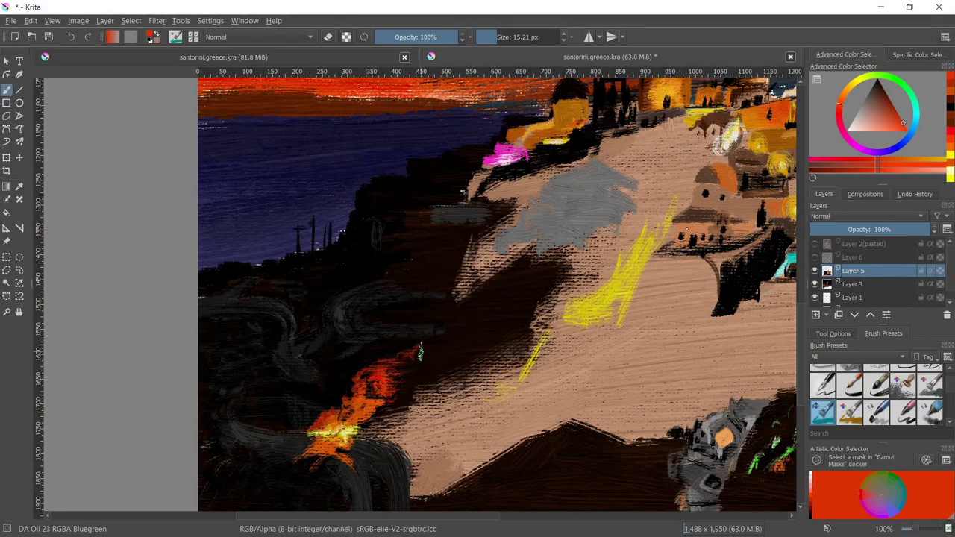
click(885, 96)
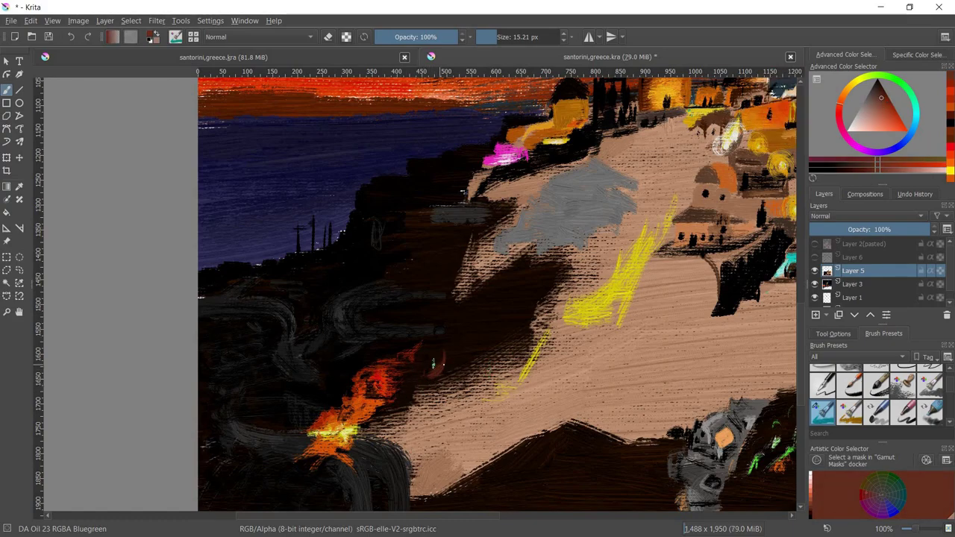
ctrl+click(432, 364)
mouse_move(440, 360)
mouse_down()
mouse_move(443, 335)
mouse_move(452, 343)
mouse_up()
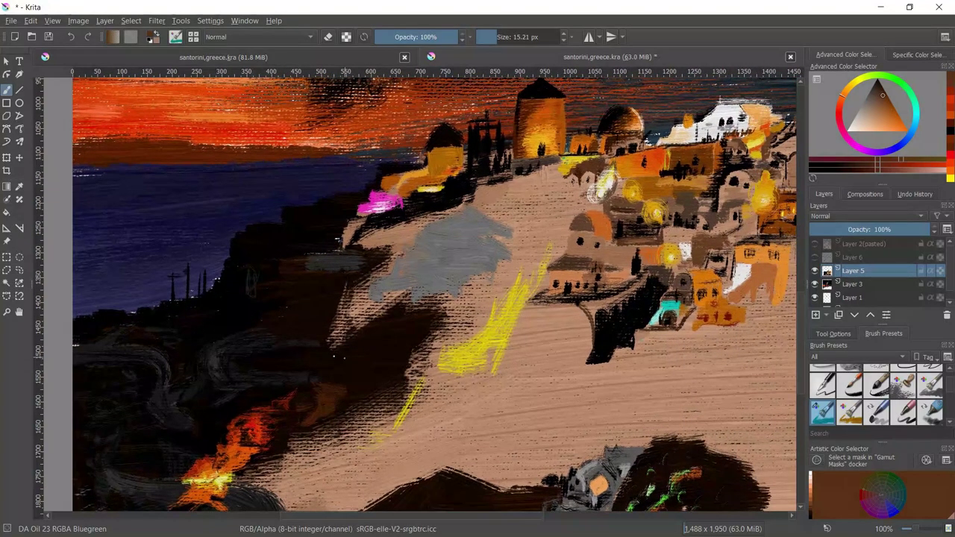
drag(468, 348, 373, 337)
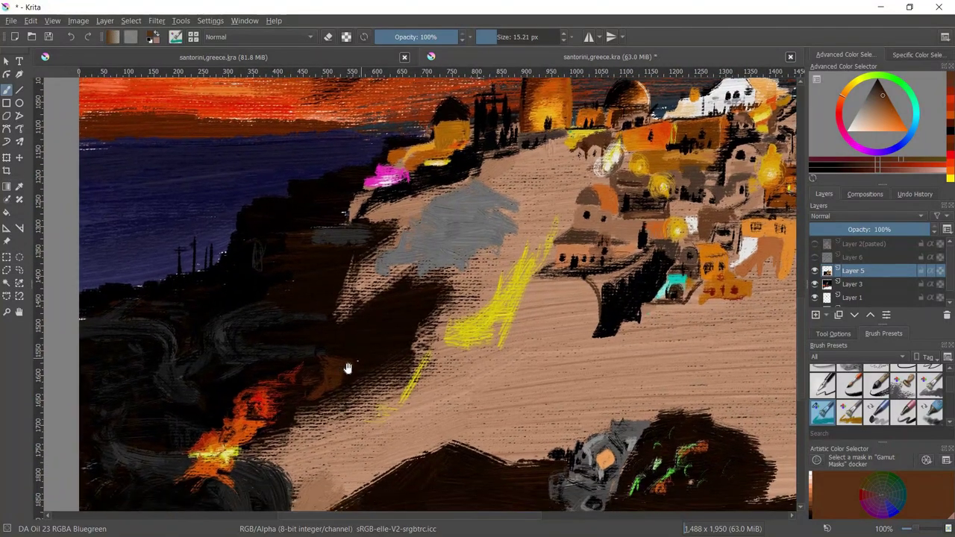
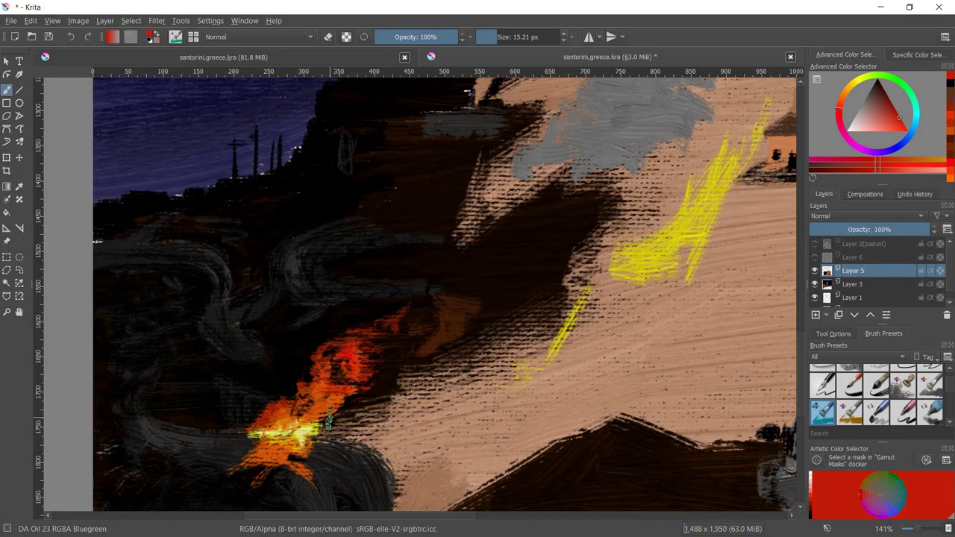
Zoom out, sample orange, red and dark brown, and dab dark brown onto the foreground
key(1)
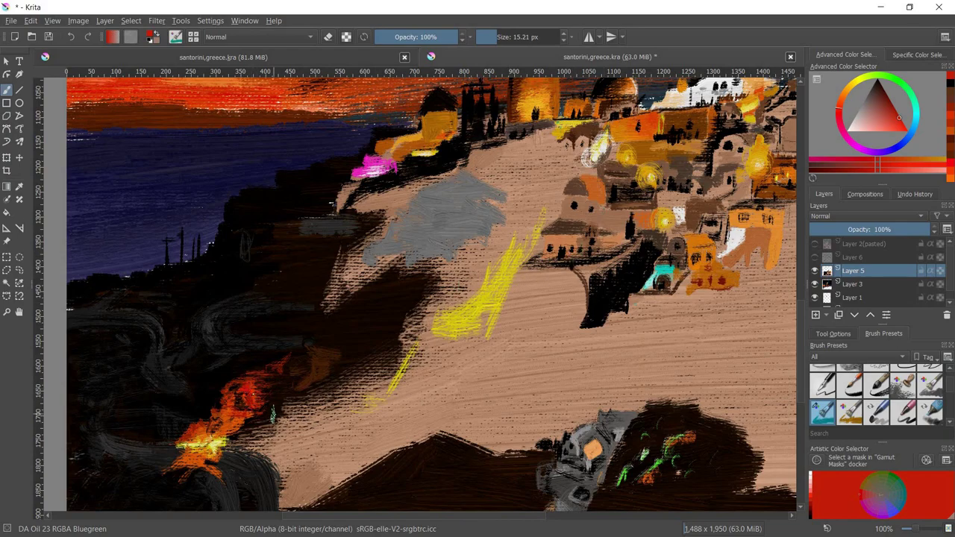
click(886, 120)
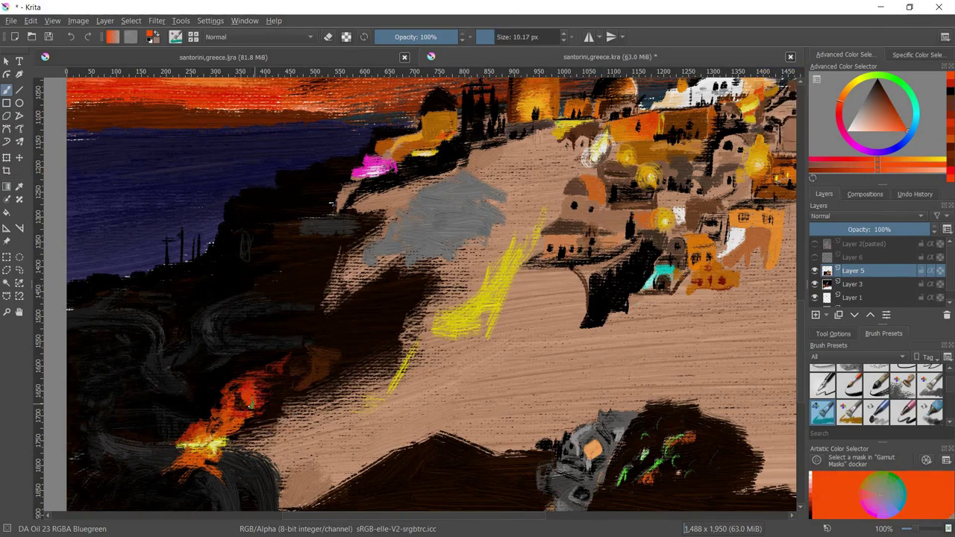
ctrl+click(250, 407)
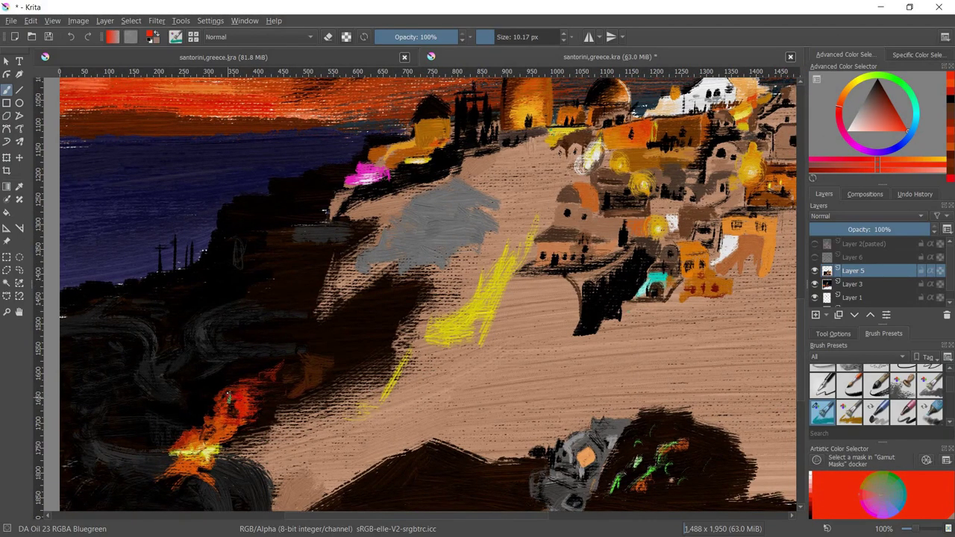
ctrl+click(303, 396)
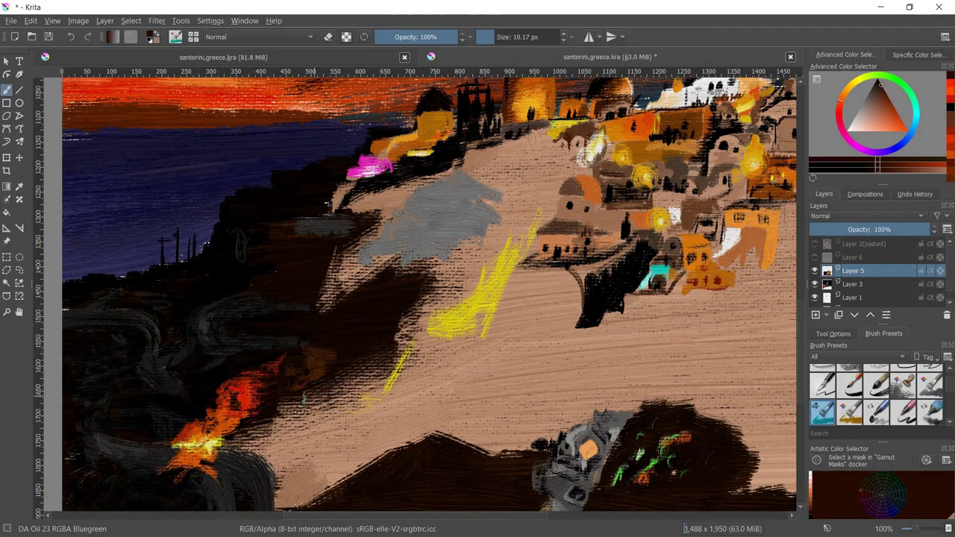
click(370, 404)
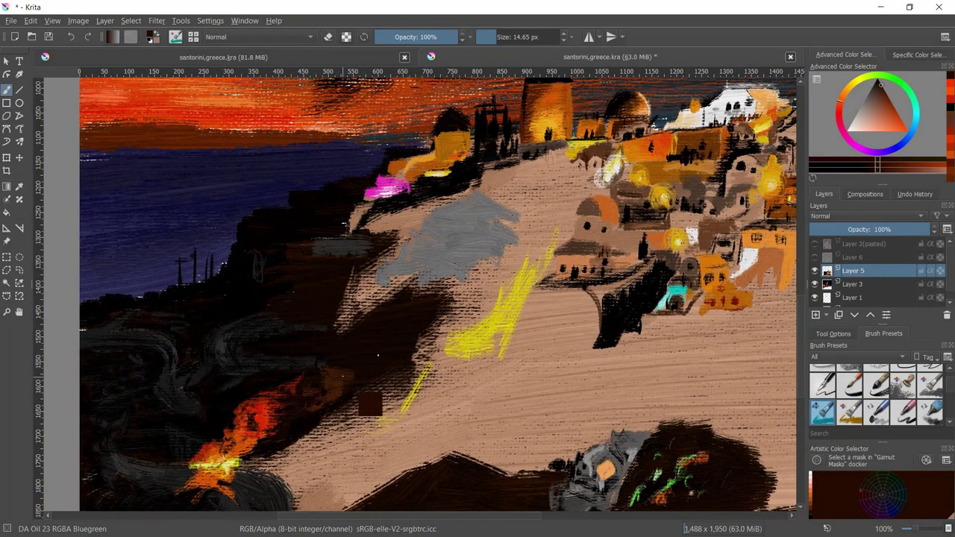
click(878, 100)
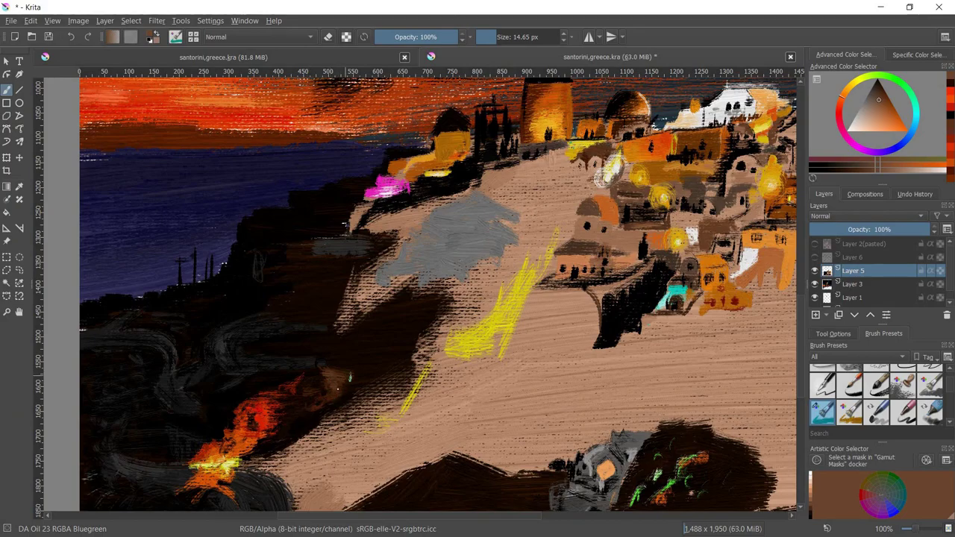
Mix a pale grey and paint a stroke beside the orange glow on the lower-left rocks
drag(365, 388, 294, 329)
click(856, 97)
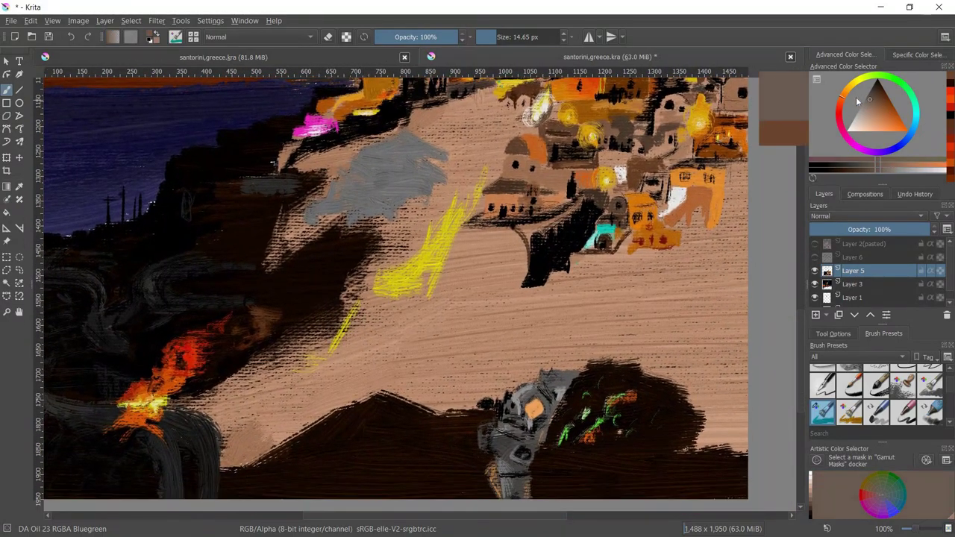
drag(855, 97, 819, 115)
drag(186, 417, 340, 343)
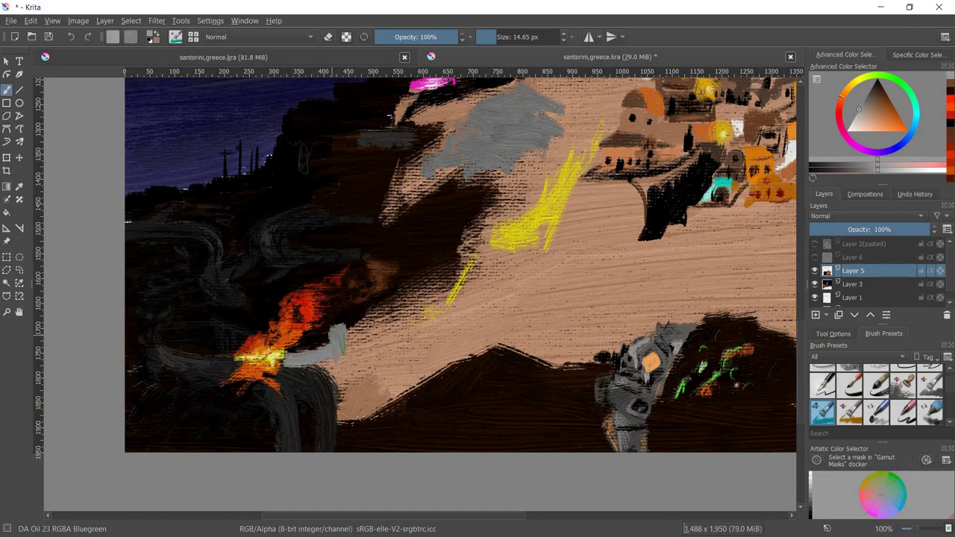
Extend the dark mark downward with dark brown strokes along the lower rocks
ctrl+click(341, 354)
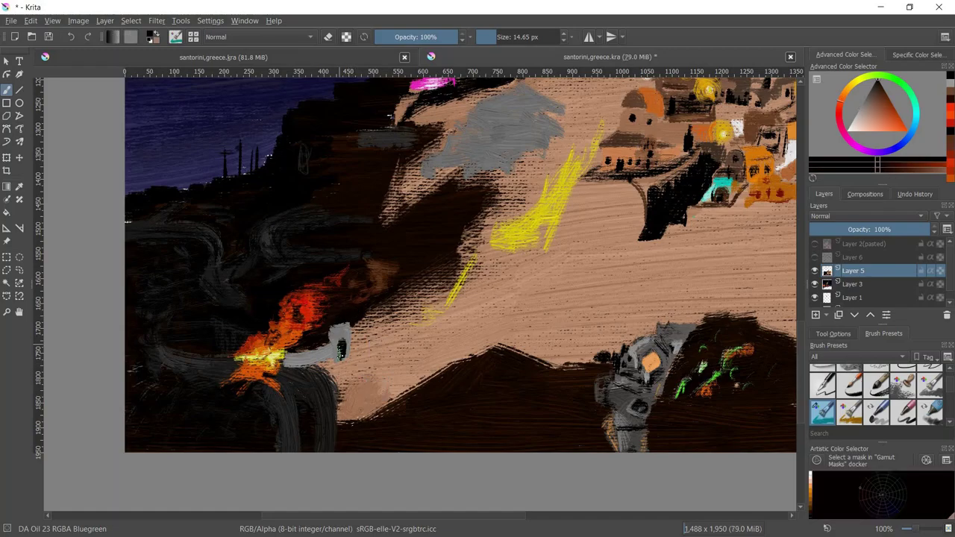
drag(341, 355, 336, 371)
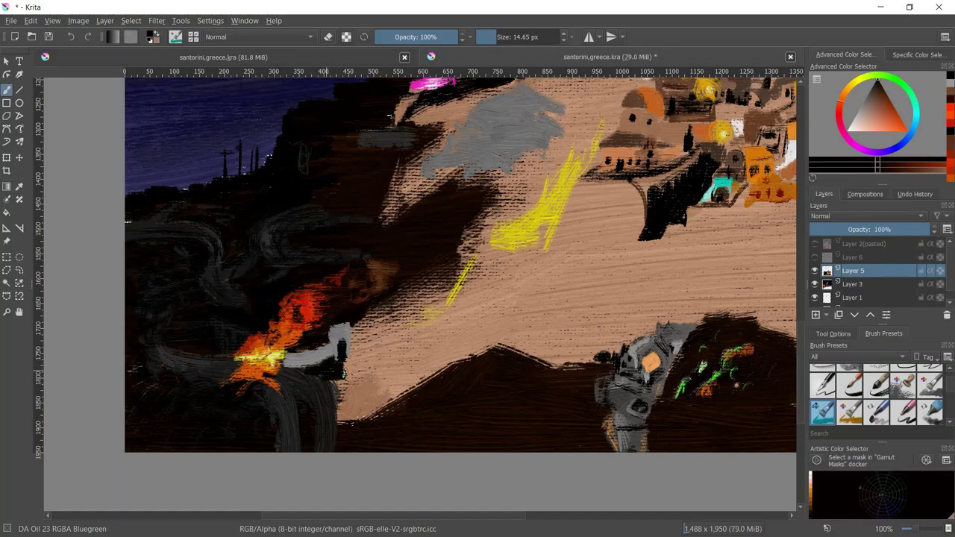
ctrl+click(361, 348)
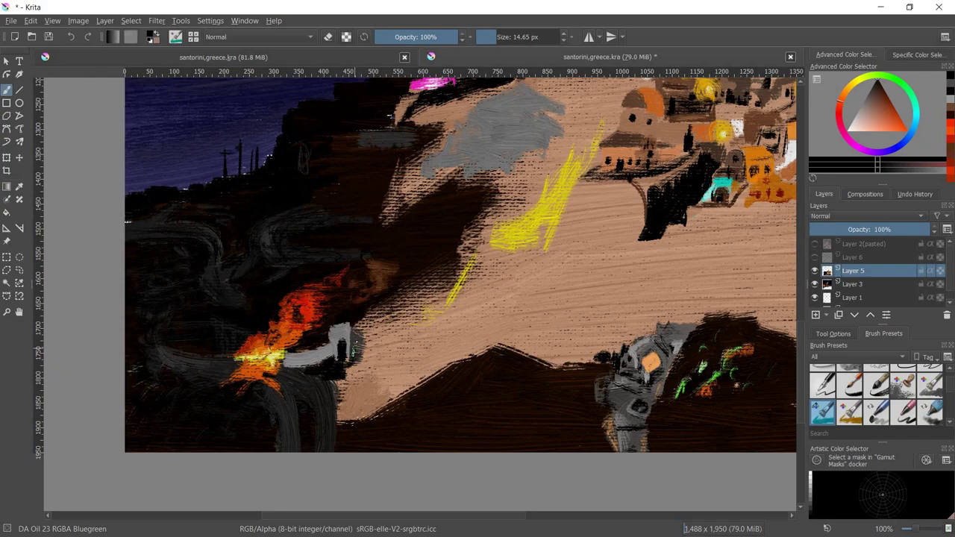
mouse_move(355, 381)
mouse_down()
mouse_move(344, 396)
mouse_move(354, 423)
mouse_move(312, 436)
mouse_move(302, 451)
mouse_up()
Sample tan, orange and brown tones and dab tan onto the lower-left rocks
ctrl+click(407, 414)
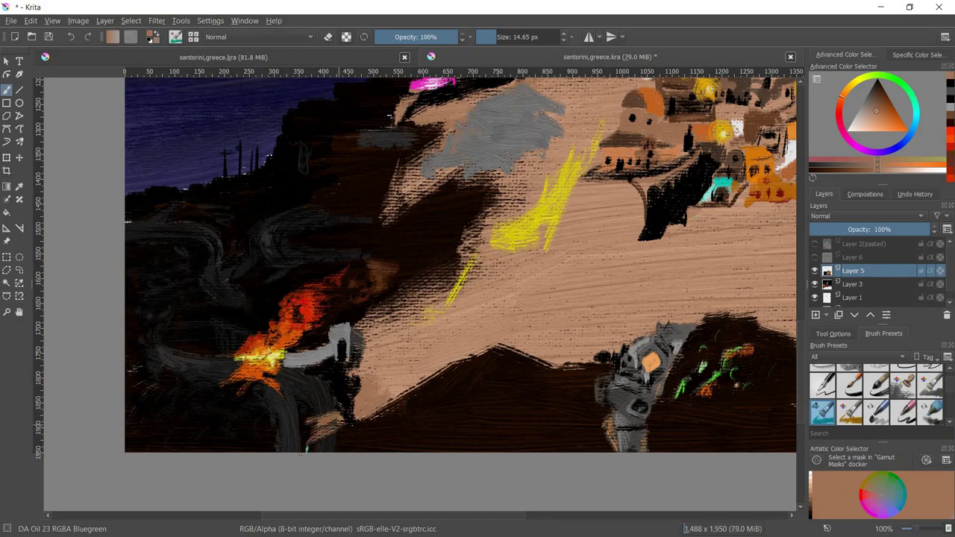
ctrl+click(302, 451)
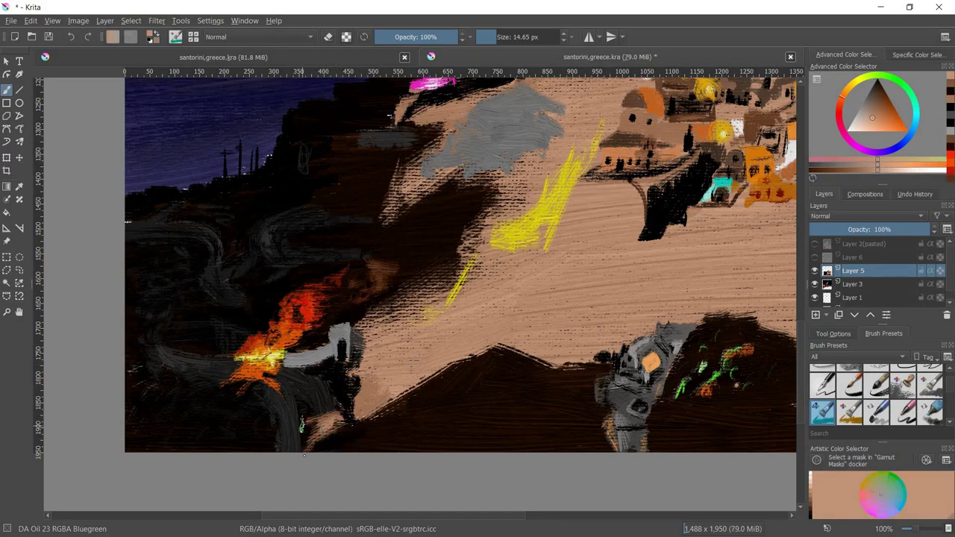
ctrl+click(264, 444)
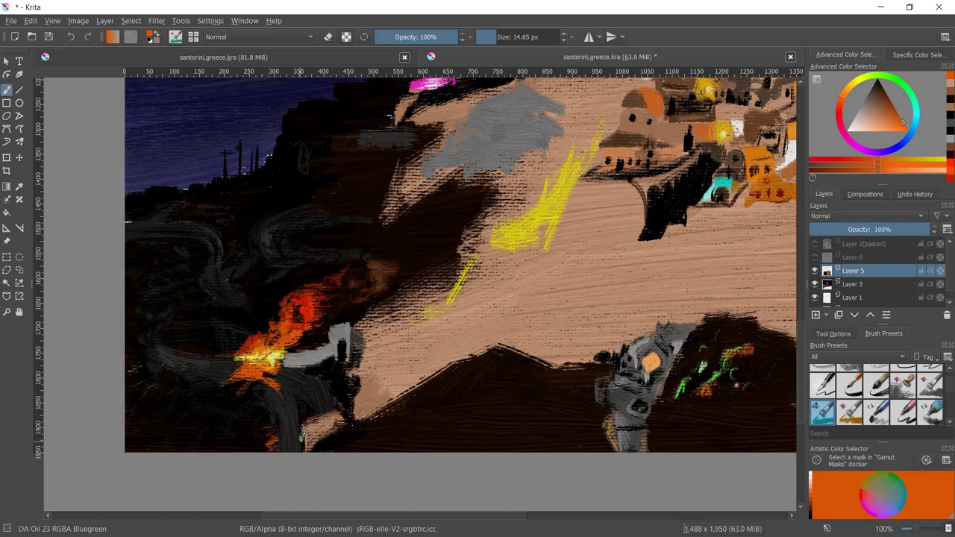
ctrl+click(363, 424)
drag(364, 424, 307, 446)
ctrl+click(298, 411)
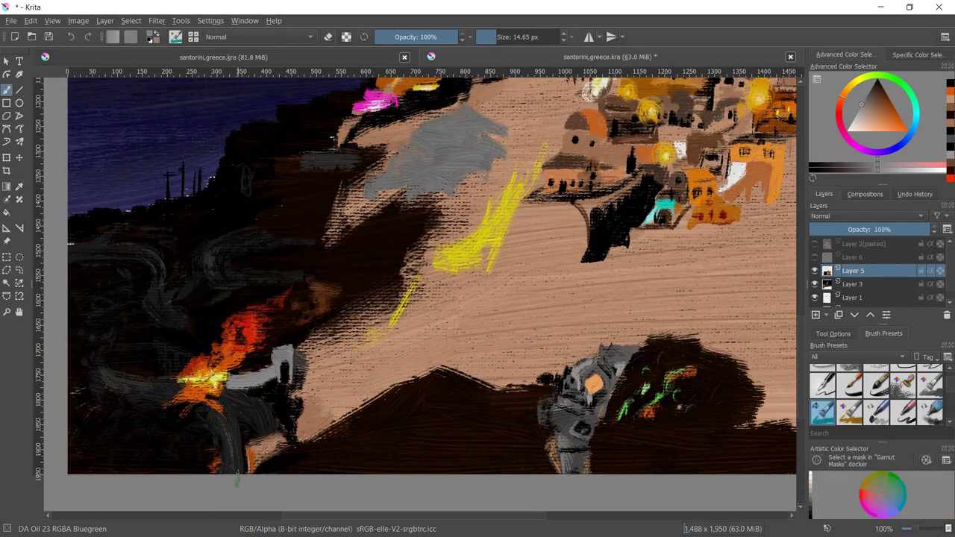
Shrink the brush and add a small light grey mark on the dark rock
ctrl+click(235, 431)
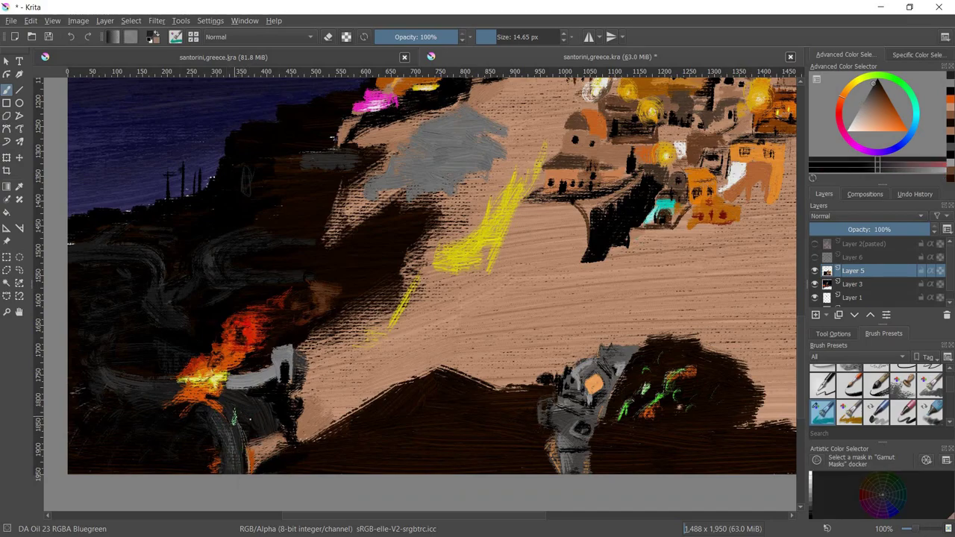
ctrl+click(279, 414)
key(bracketleft)
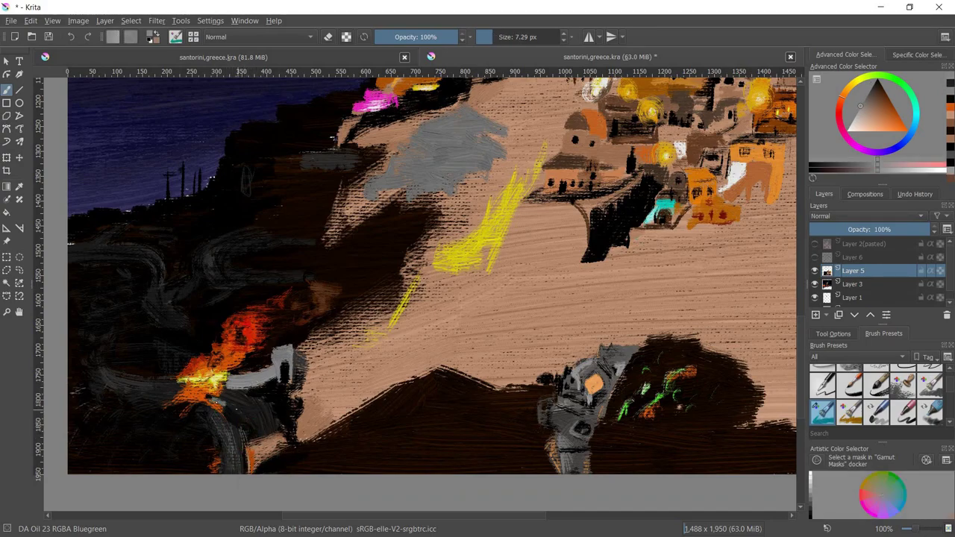
drag(232, 408, 238, 421)
Try peach, near-white and near-black tones and enlarge the brush to about 11 px
ctrl+click(783, 97)
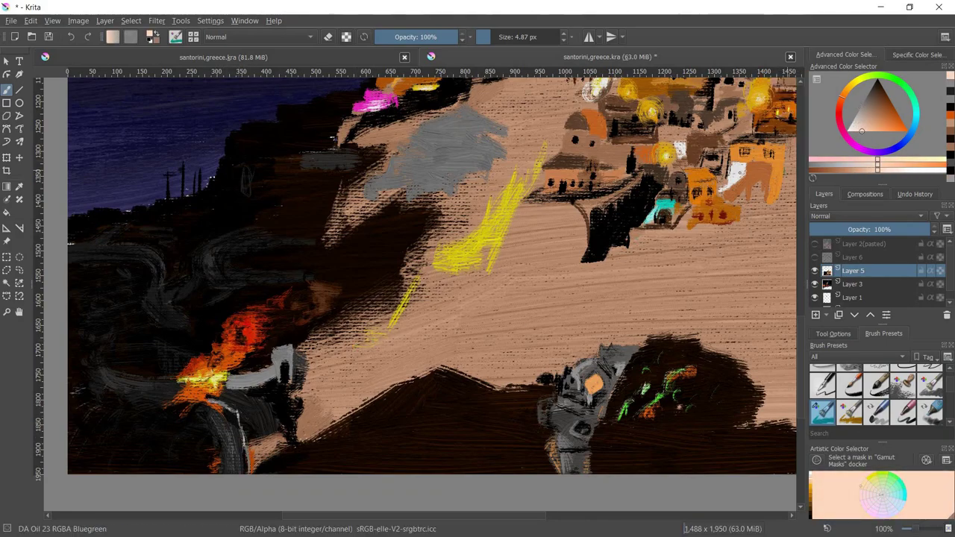
ctrl+click(734, 175)
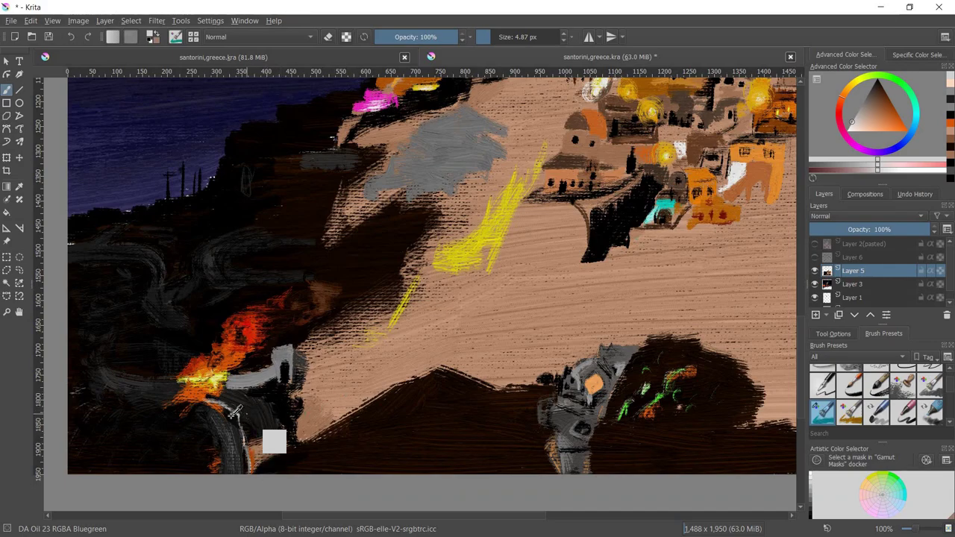
ctrl+click(268, 443)
drag(269, 444, 276, 454)
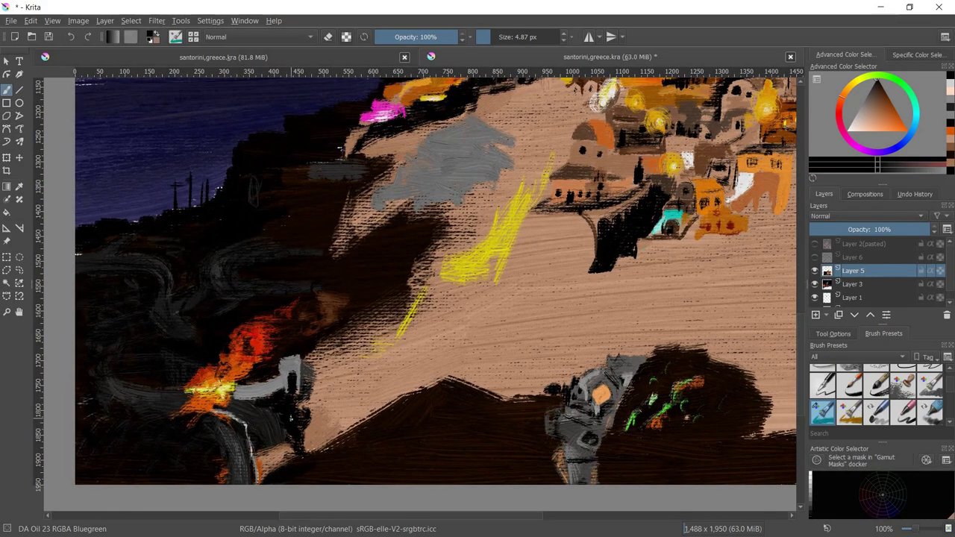
key(bracketright)
key(bracketright)
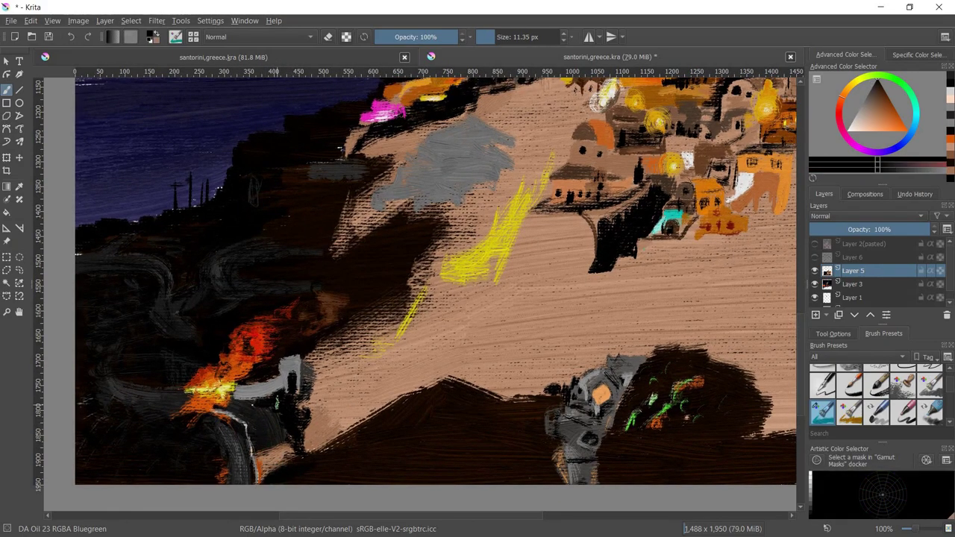
Brush a light-grey patch onto the small figure's head
ctrl+click(265, 406)
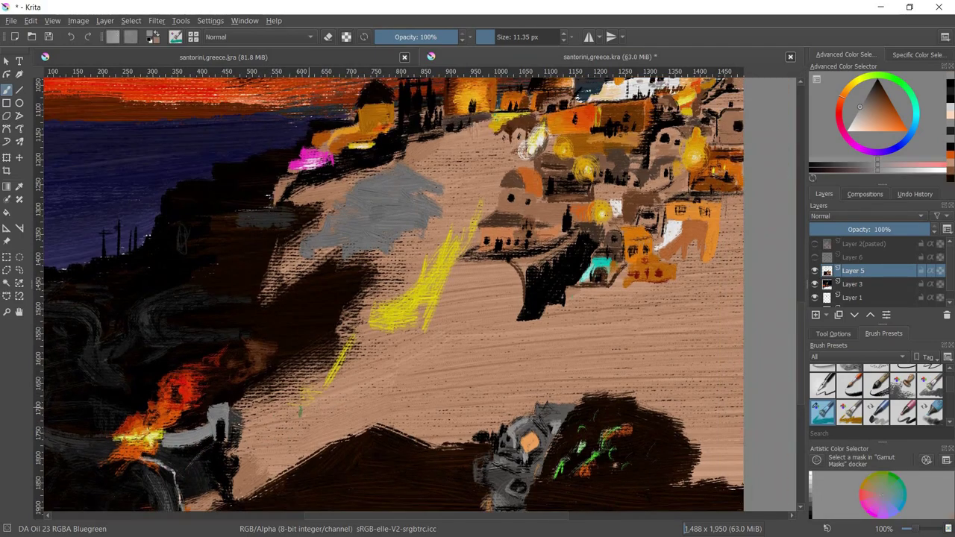
drag(264, 406, 263, 414)
ctrl+click(263, 414)
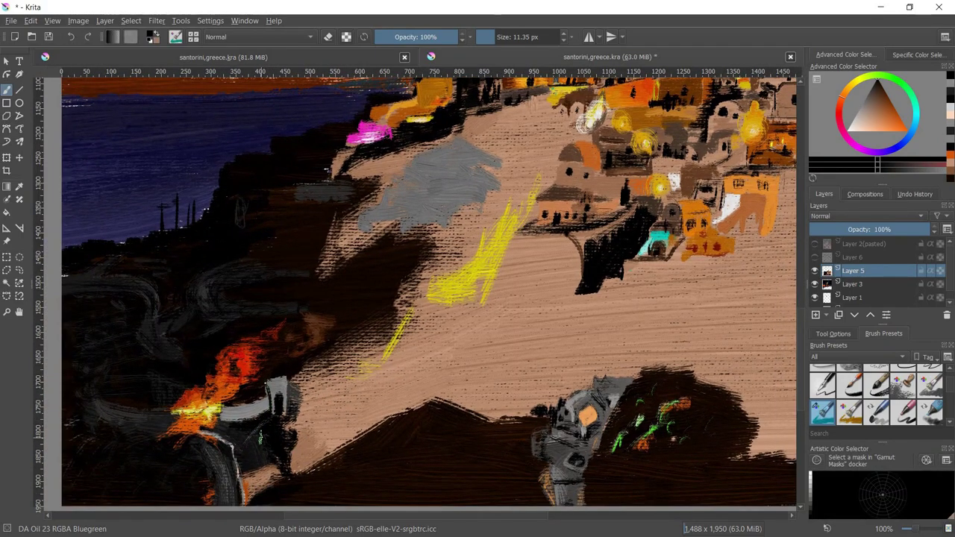
ctrl+click(280, 400)
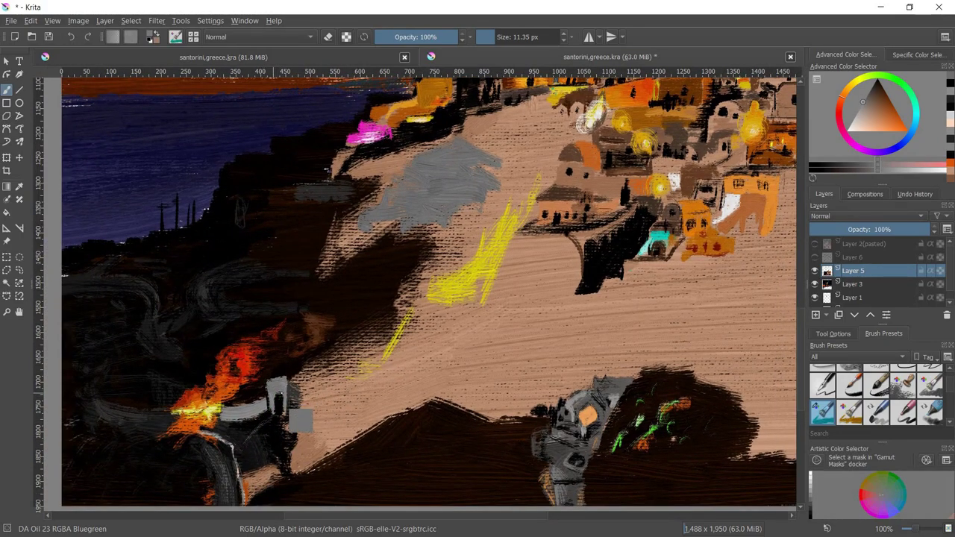
ctrl+click(287, 373)
drag(283, 377, 277, 384)
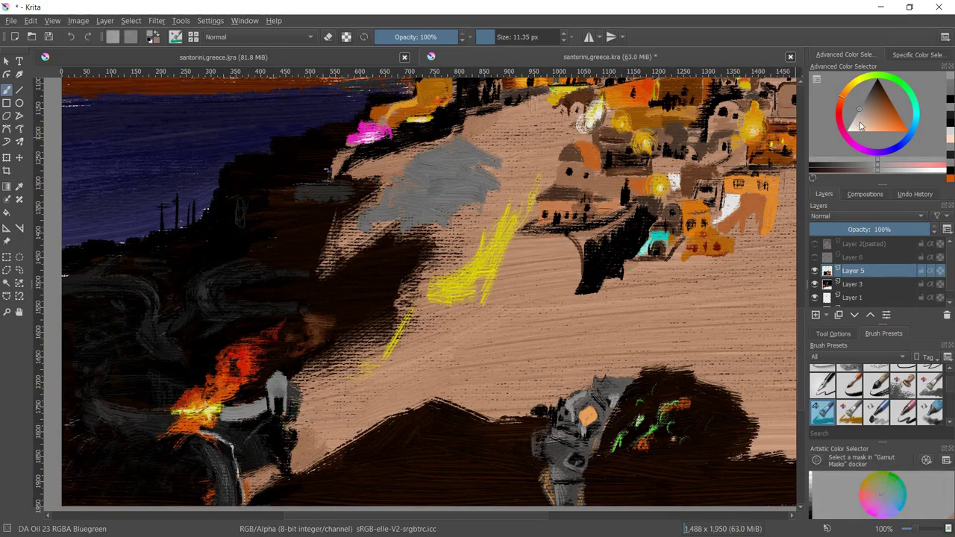
Sample peach and black, then zoom out to see the whole painting
click(860, 125)
ctrl+click(273, 372)
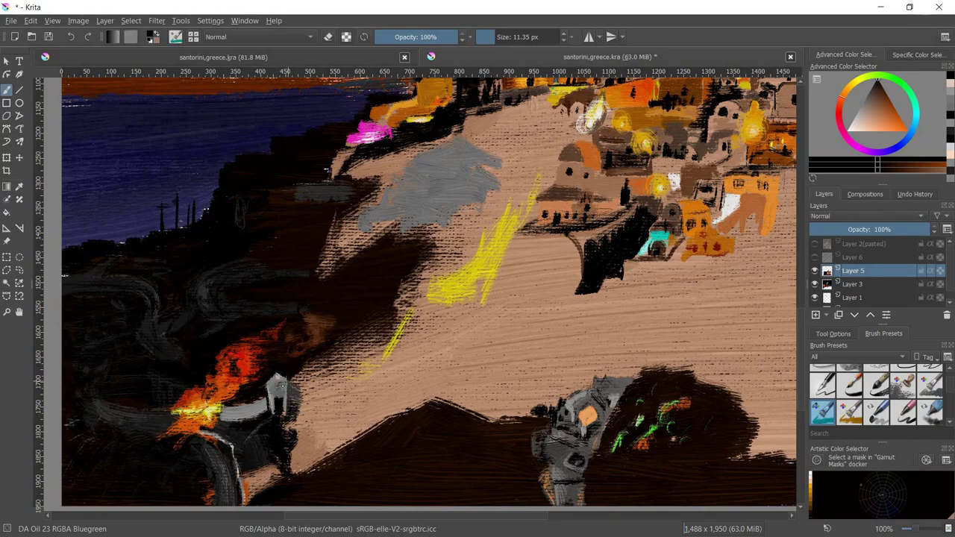
drag(295, 409, 323, 395)
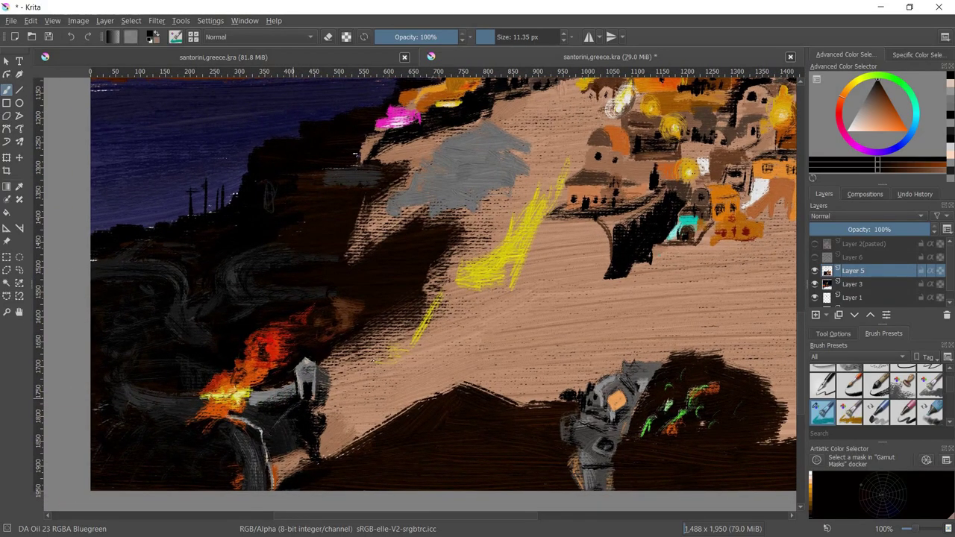
key(minus)
key(minus)
key(minus)
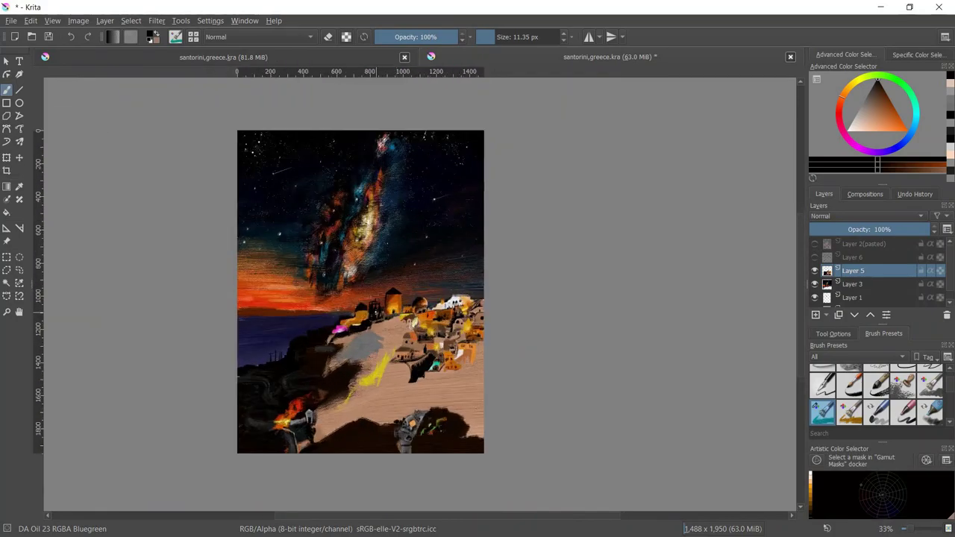
Zoom in and darken the lower-left ground with a dark stroke
scroll(369, 447, up, 1)
scroll(369, 448, up, 1)
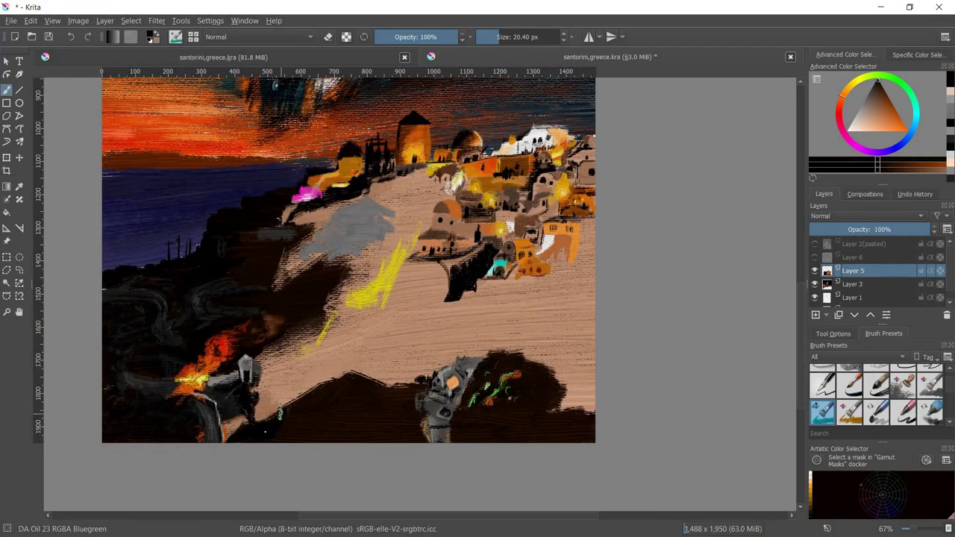
mouse_move(279, 412)
mouse_down()
mouse_move(339, 403)
mouse_move(384, 453)
mouse_up()
Paint a vertical light-yellow wall left of the grey patch with an orange dab on top
ctrl+click(368, 351)
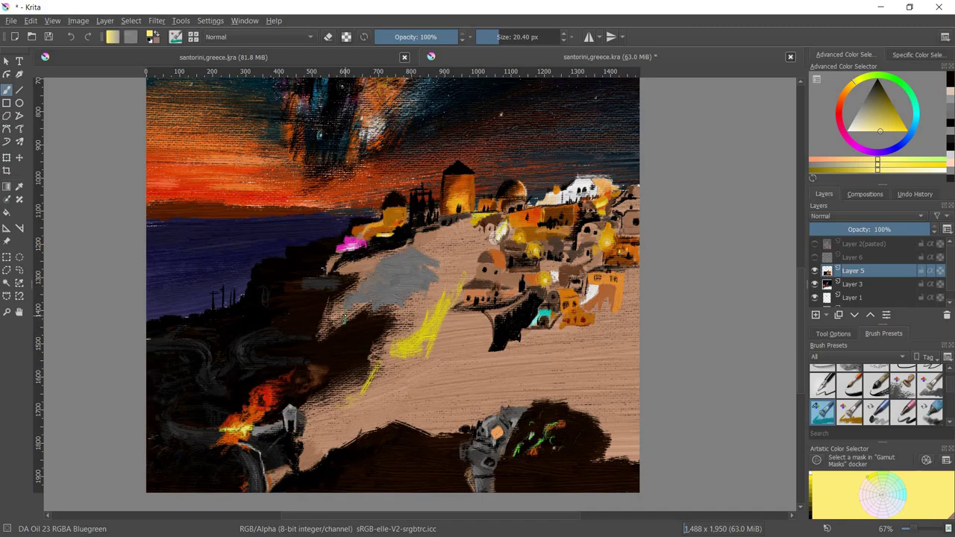
drag(335, 303, 331, 363)
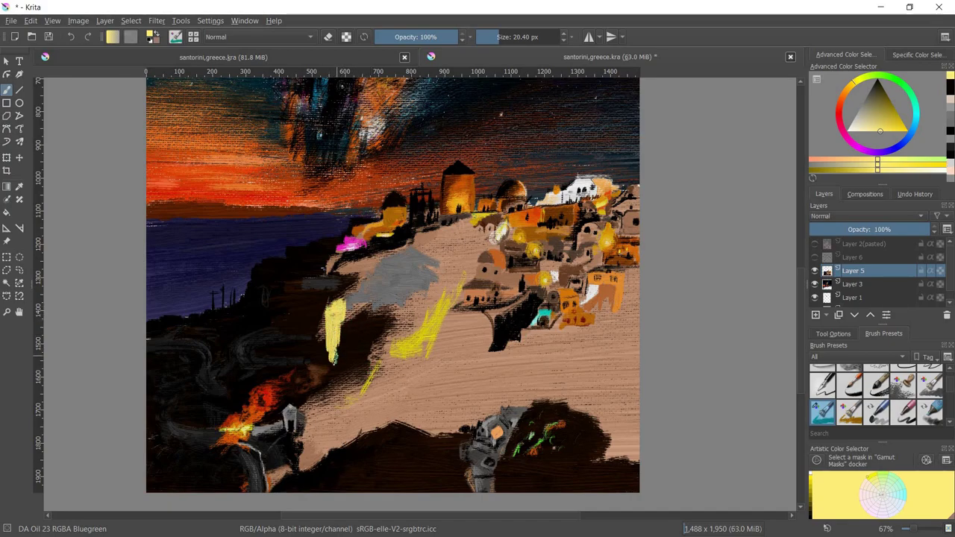
ctrl+click(288, 383)
click(329, 302)
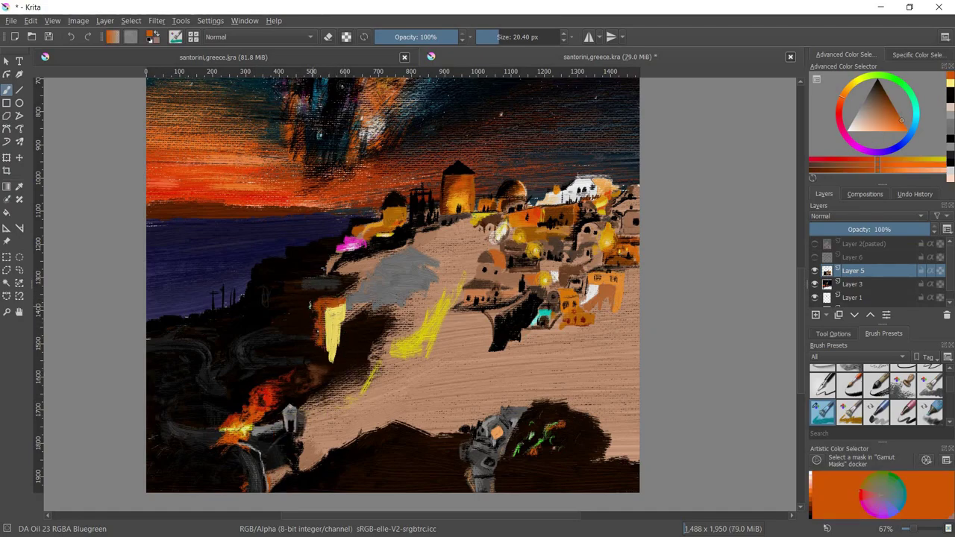
Shrink the brush to about 7 px and sample black, grey, brown and tan for house details
key(d)
key(bracketleft)
key(bracketleft)
key(bracketleft)
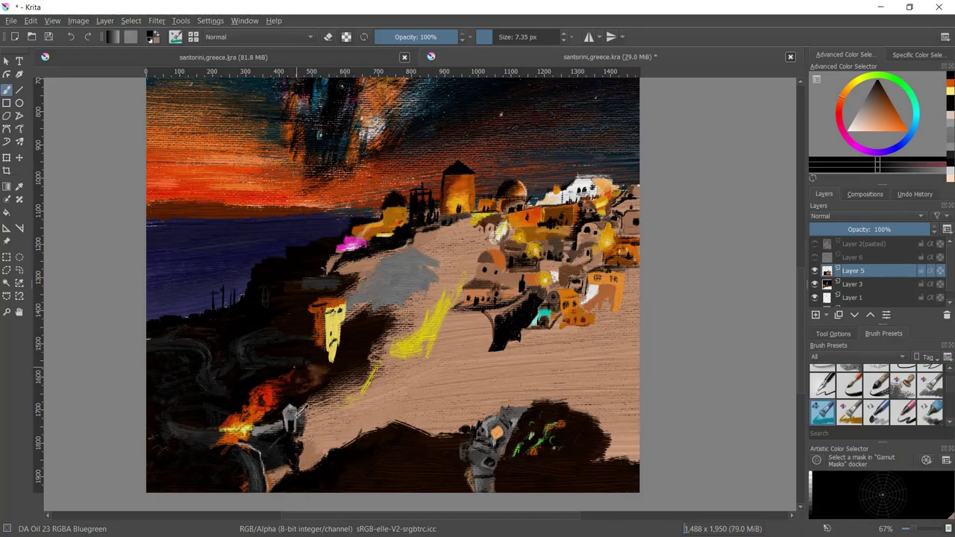
ctrl+click(301, 408)
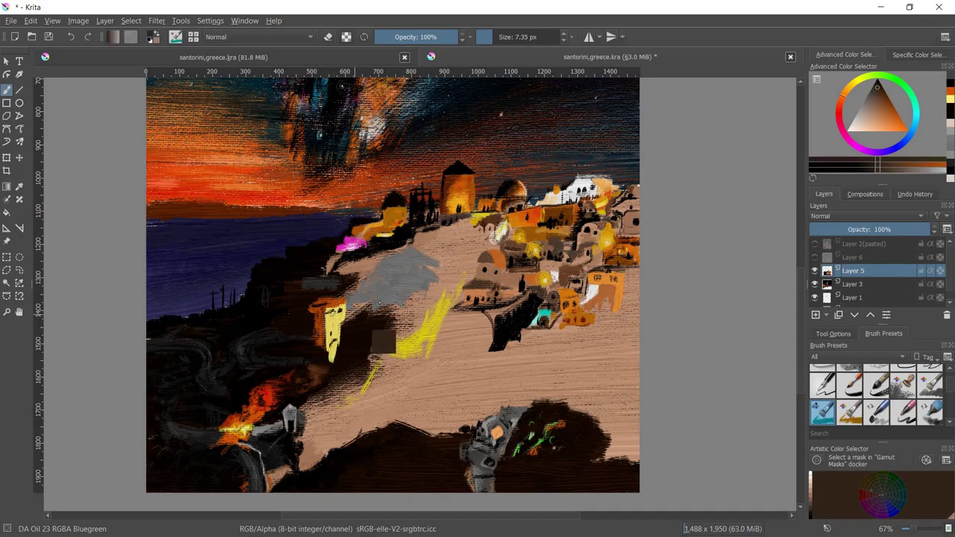
ctrl+click(337, 351)
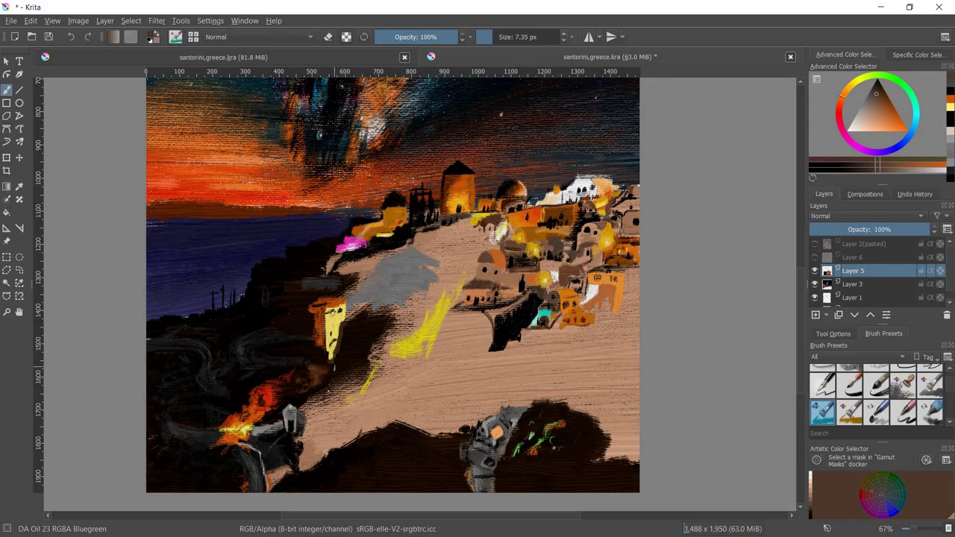
ctrl+click(298, 457)
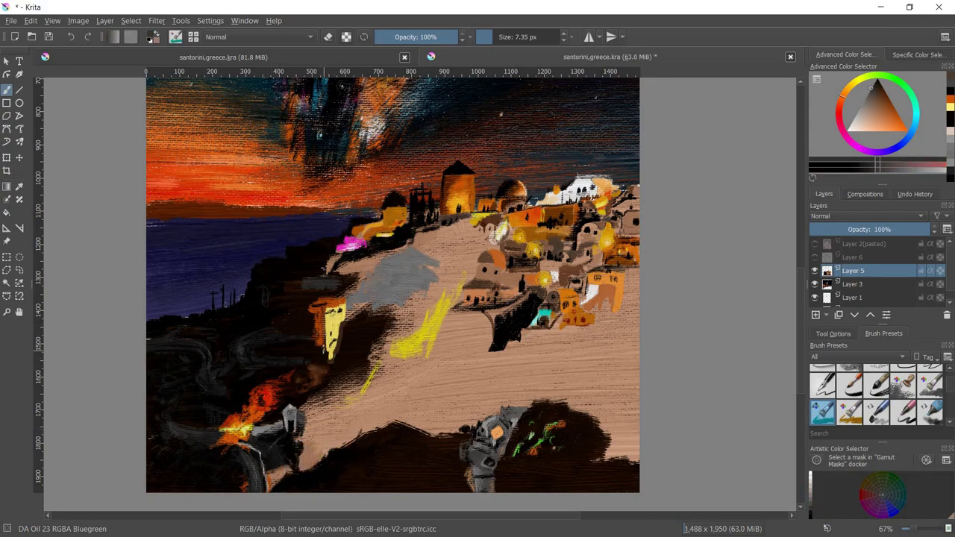
ctrl+click(314, 359)
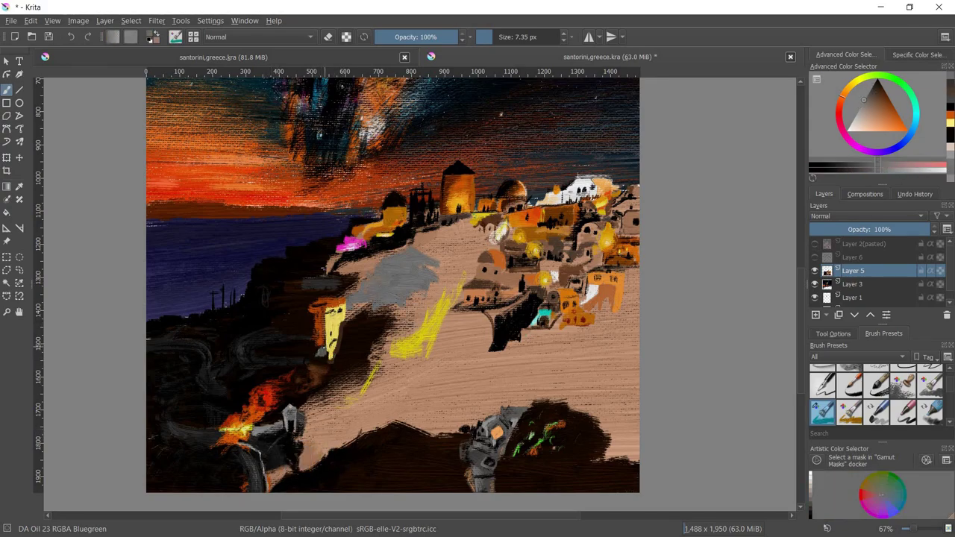
ctrl+click(279, 436)
scroll(429, 327, down, 1)
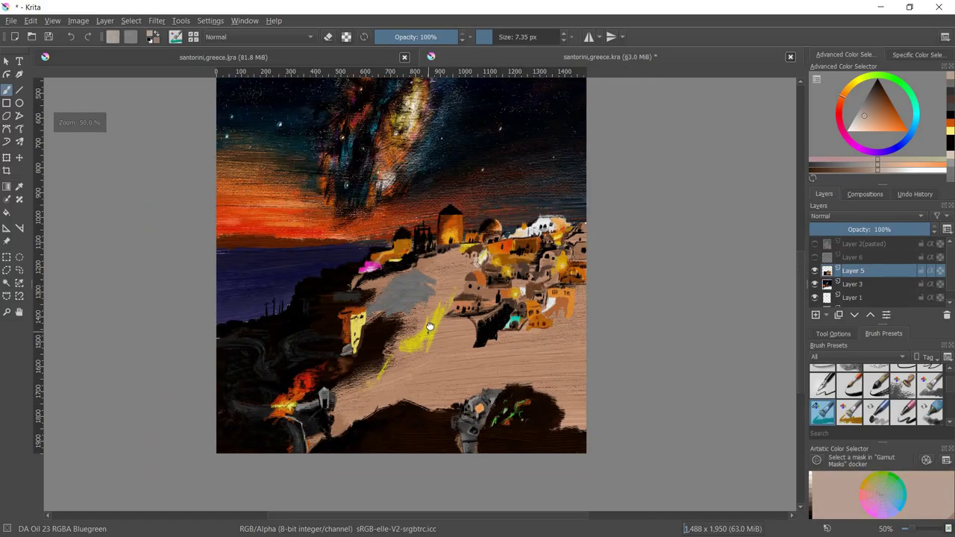